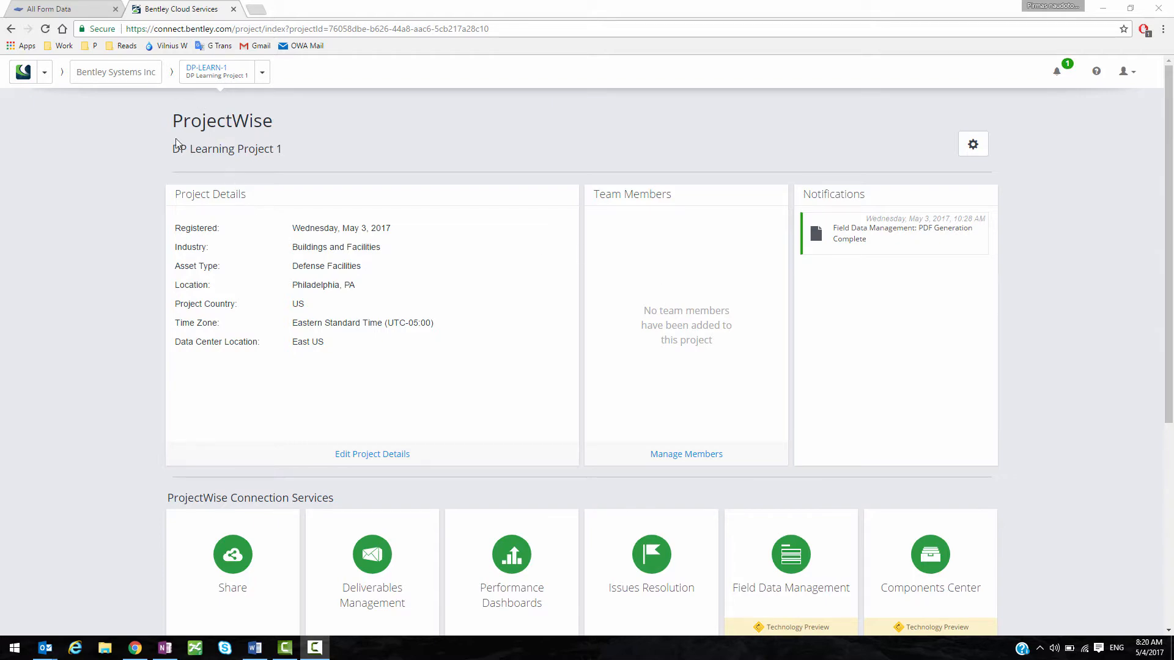
- Review the DP Learning Project 1 page and open its Field Data Management service
drag(173, 149, 303, 147)
click(436, 150)
scroll(651, 196, down, 5)
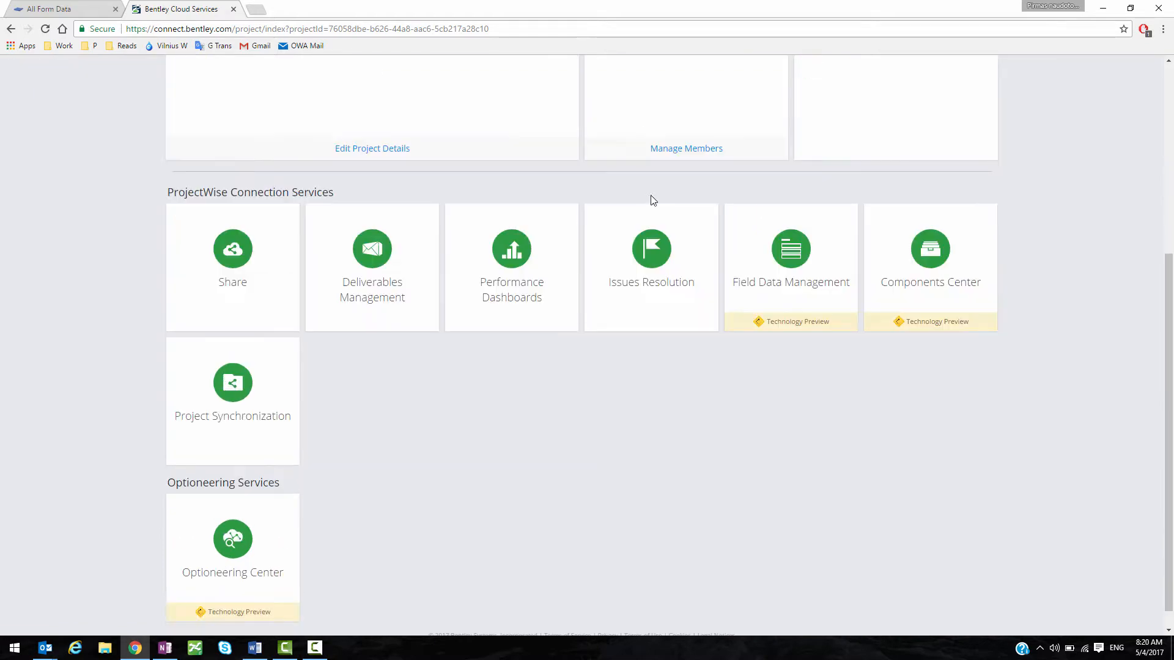
scroll(764, 367, up, 3)
click(800, 455)
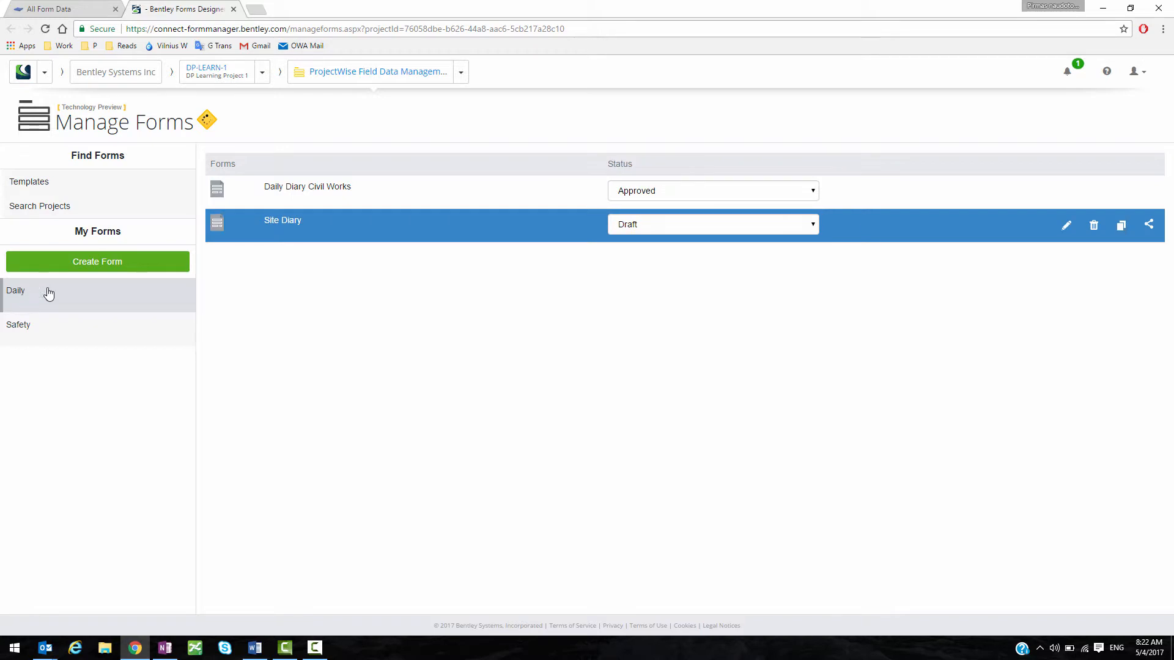
- Create a new form named "Demo Form" in the Daily category
click(105, 264)
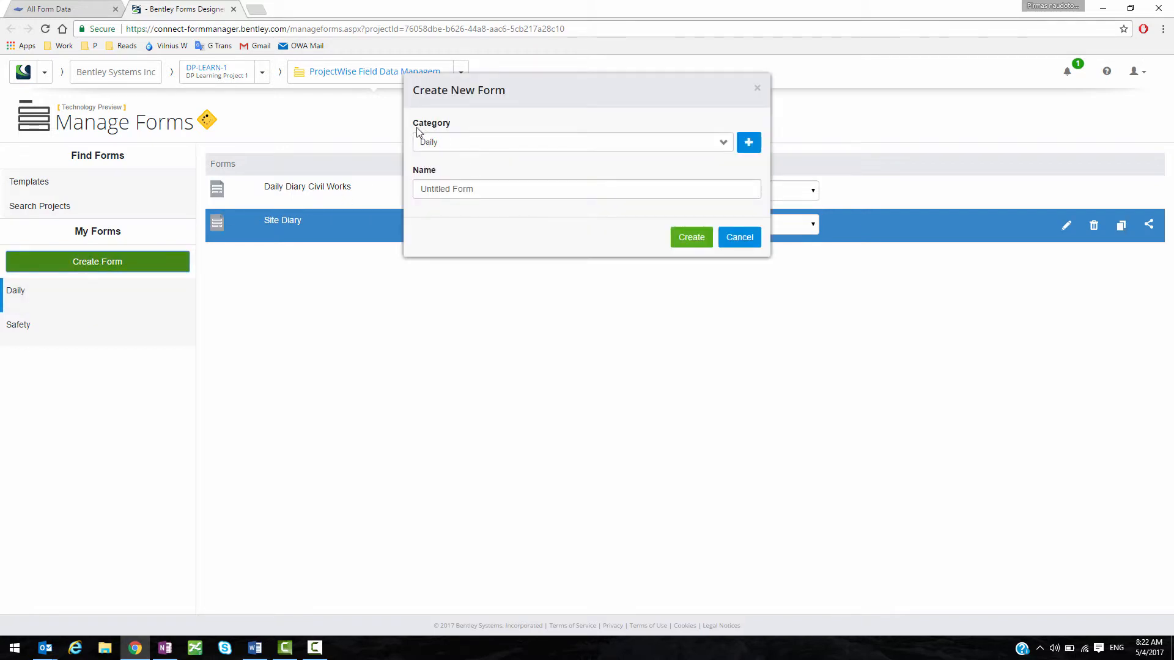
click(724, 143)
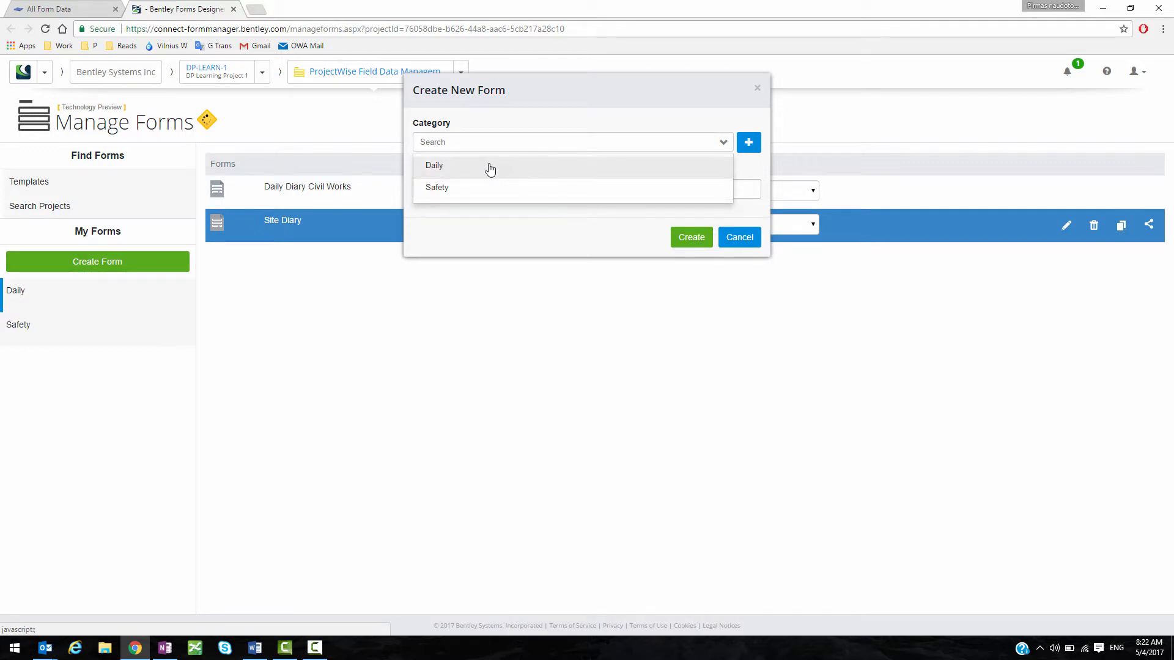
click(489, 167)
click(509, 189)
drag(510, 189, 409, 192)
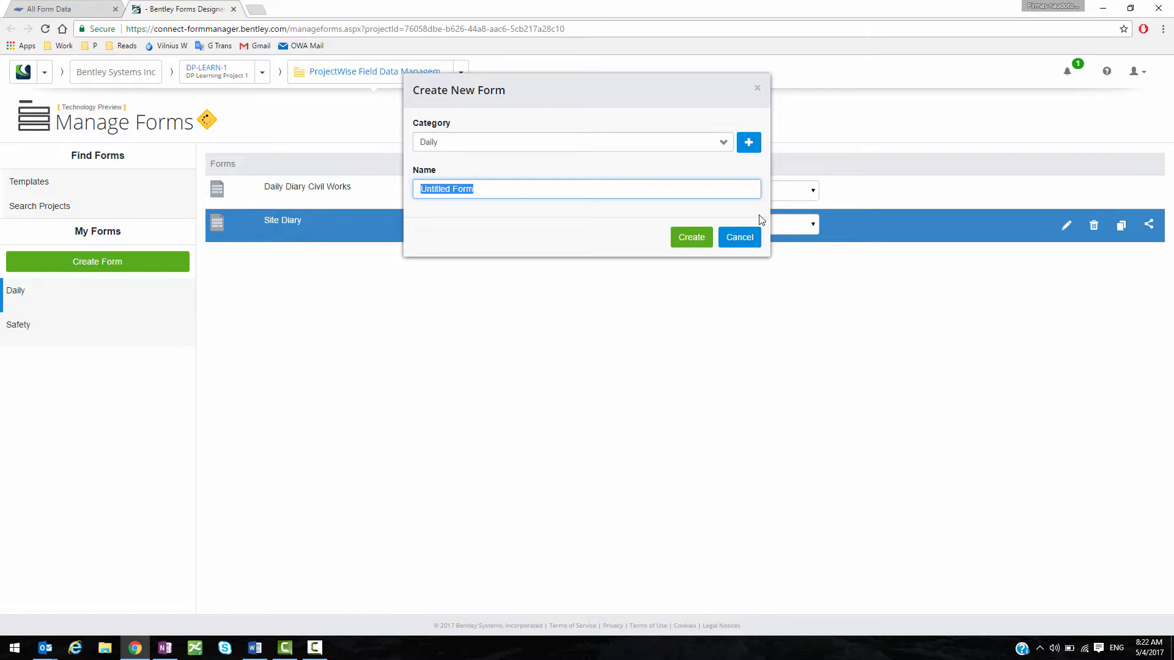
text(Demo)
text(Form)
click(689, 241)
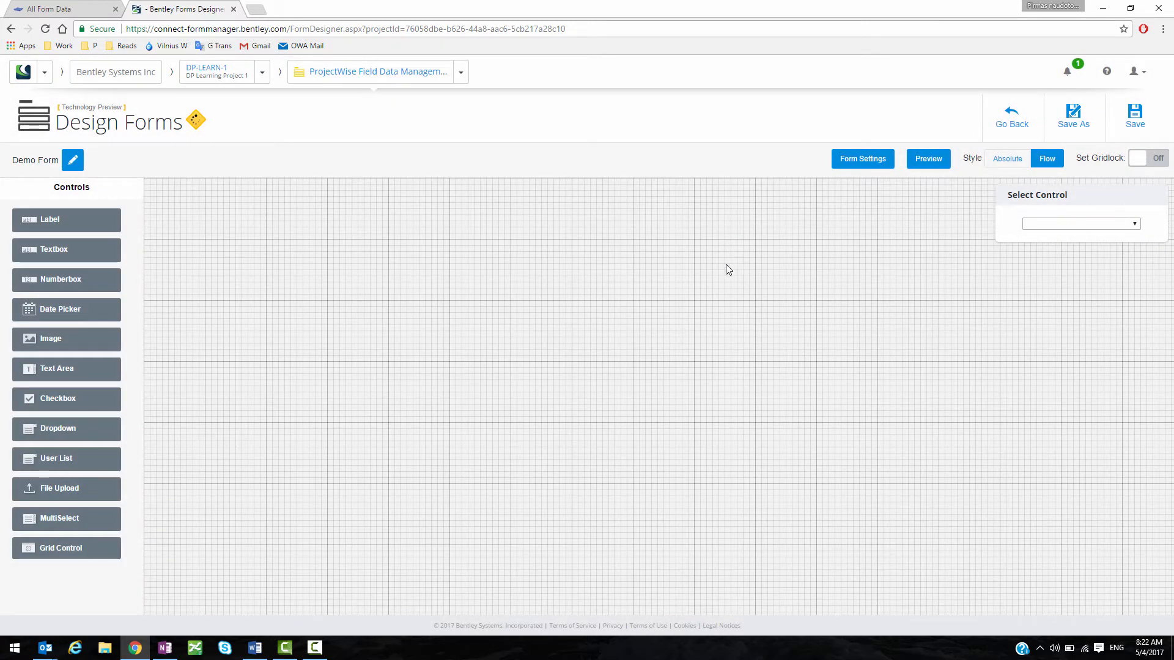
- Set the form's width to 700 px in the form's style settings and save them
scroll(734, 285, down, 2)
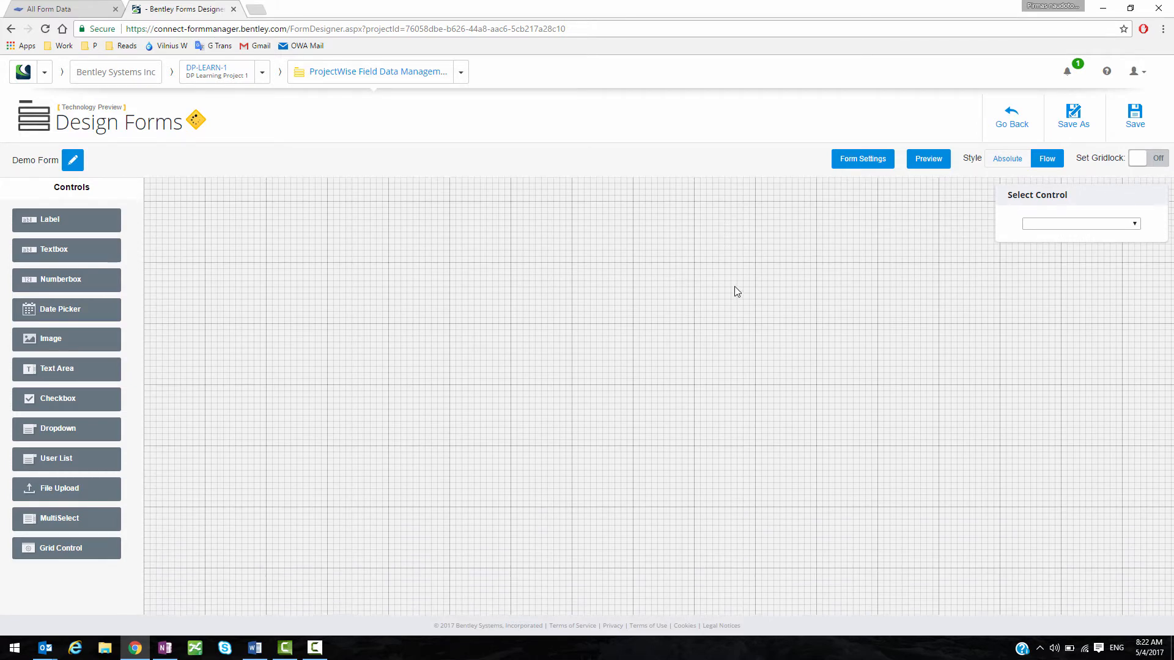
scroll(736, 292, down, 2)
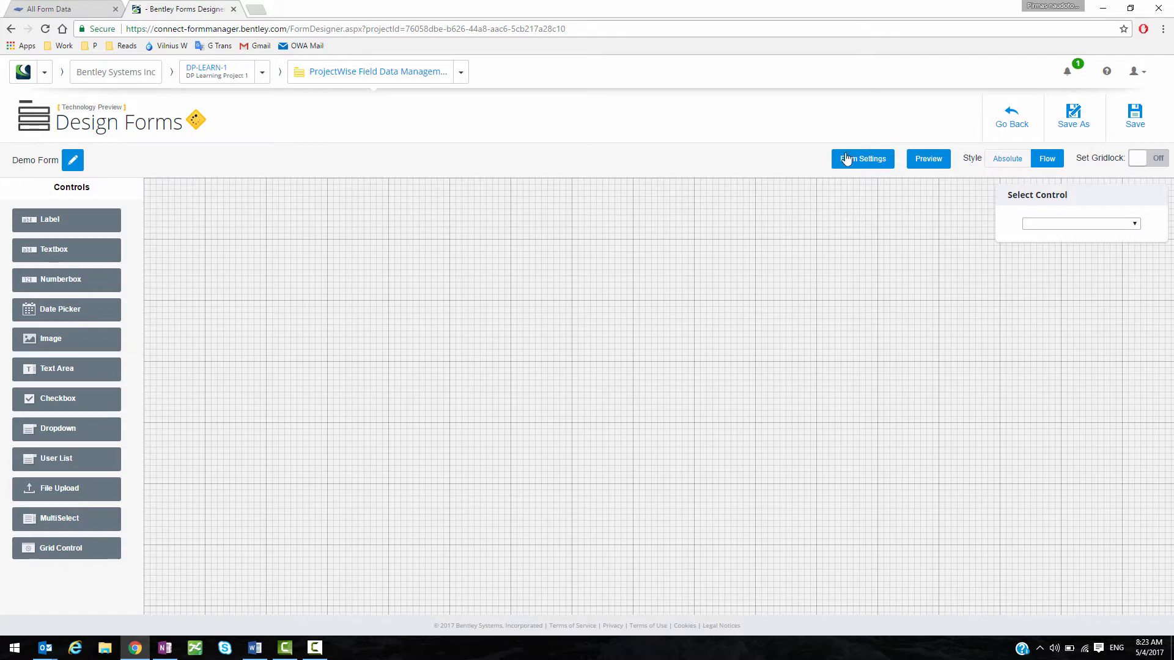
click(865, 164)
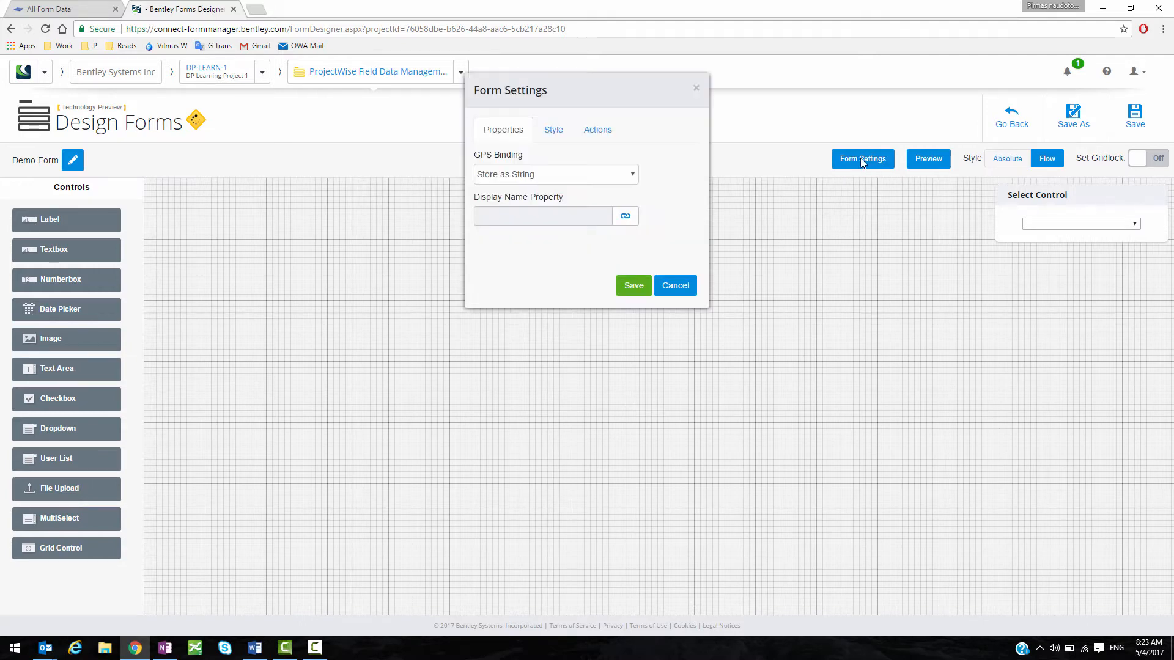
click(551, 130)
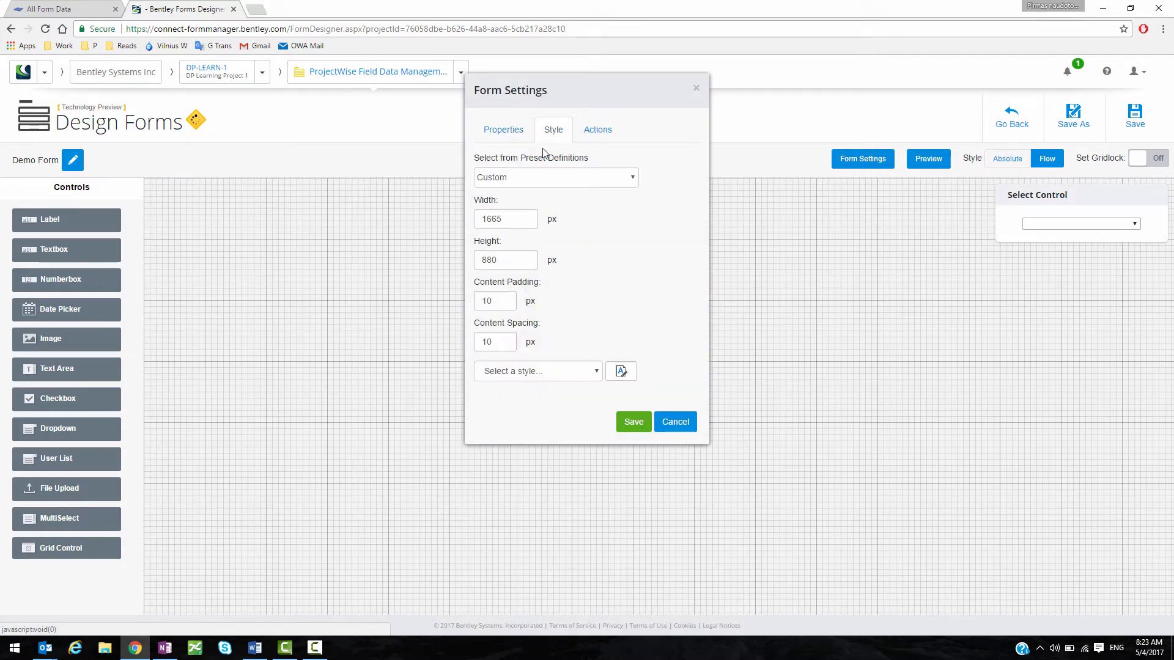
double_click(535, 225)
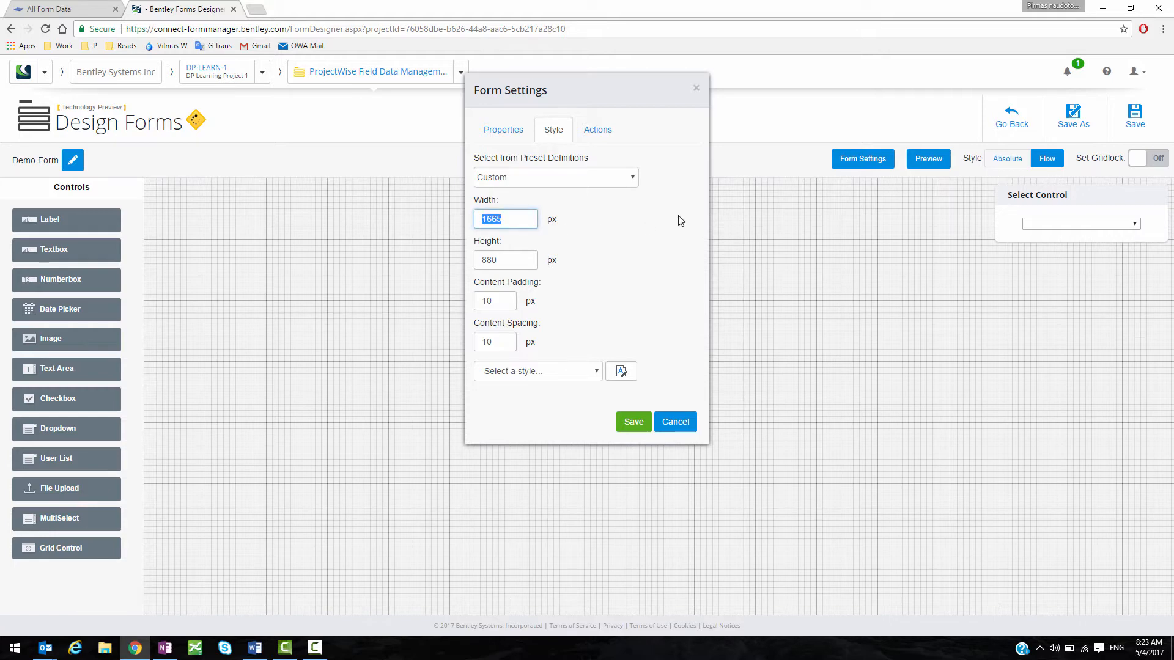
text(700)
click(632, 421)
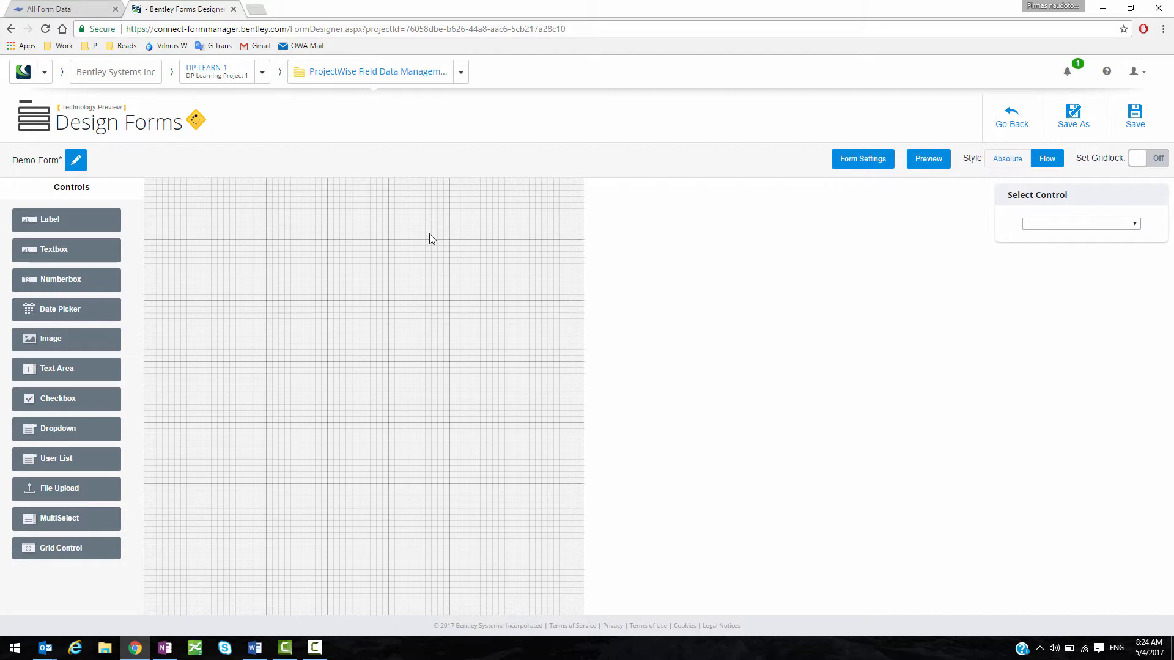
- Switch the form's layout style to Absolute and place a text box near the middle of the canvas
click(1014, 160)
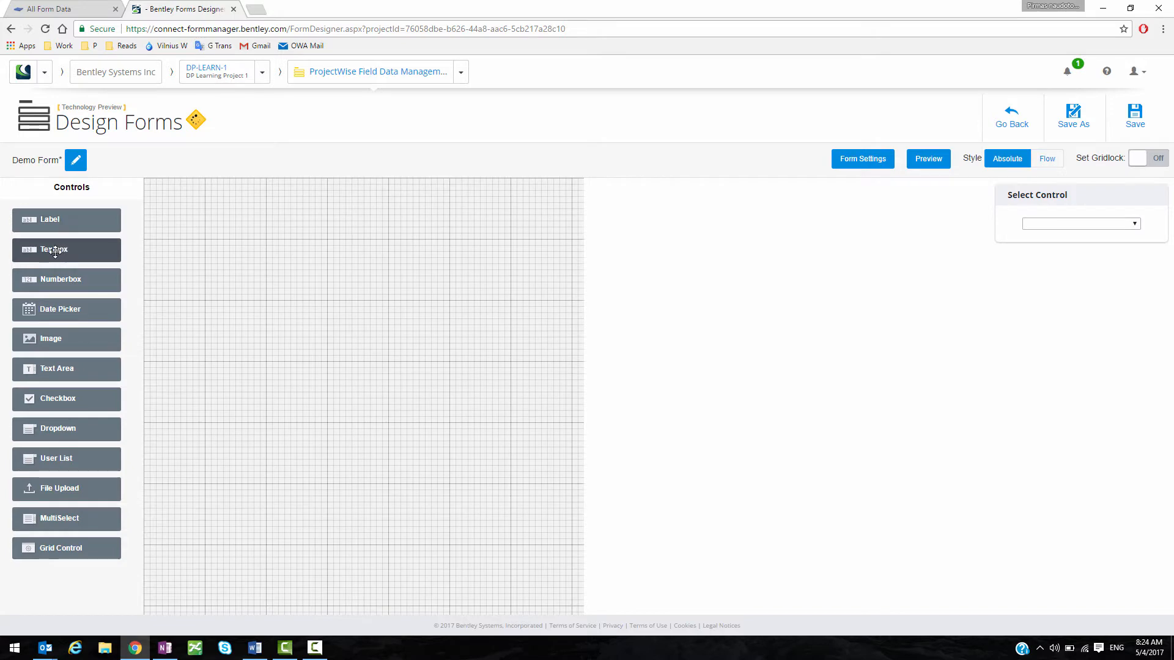
drag(70, 252, 235, 252)
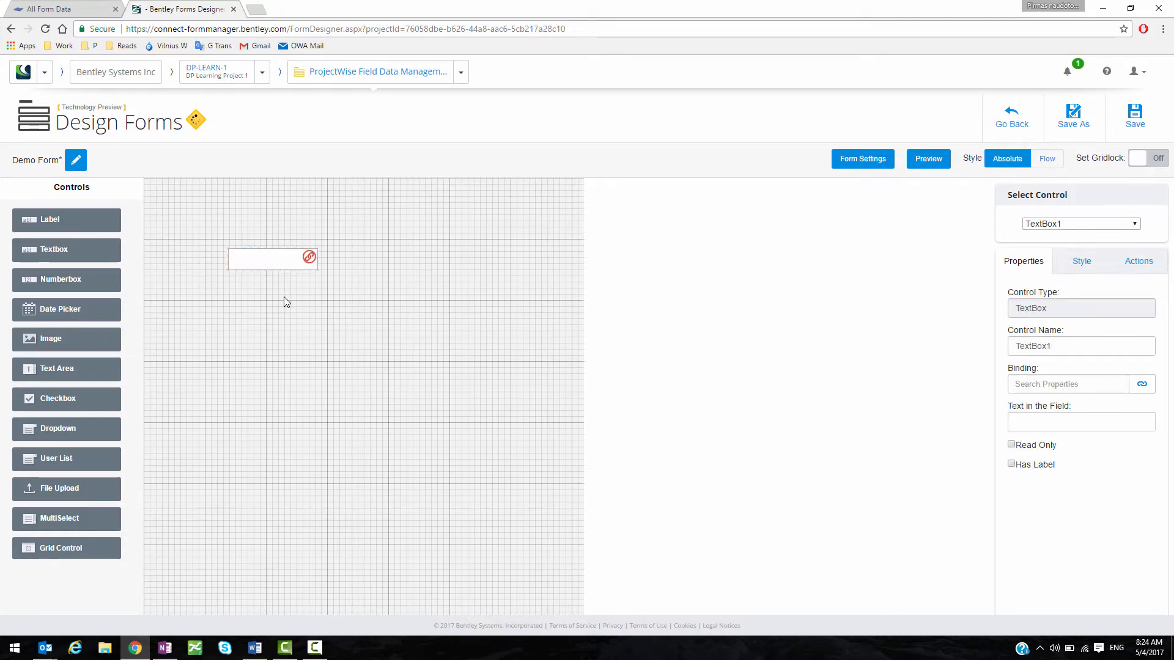
drag(256, 261, 357, 432)
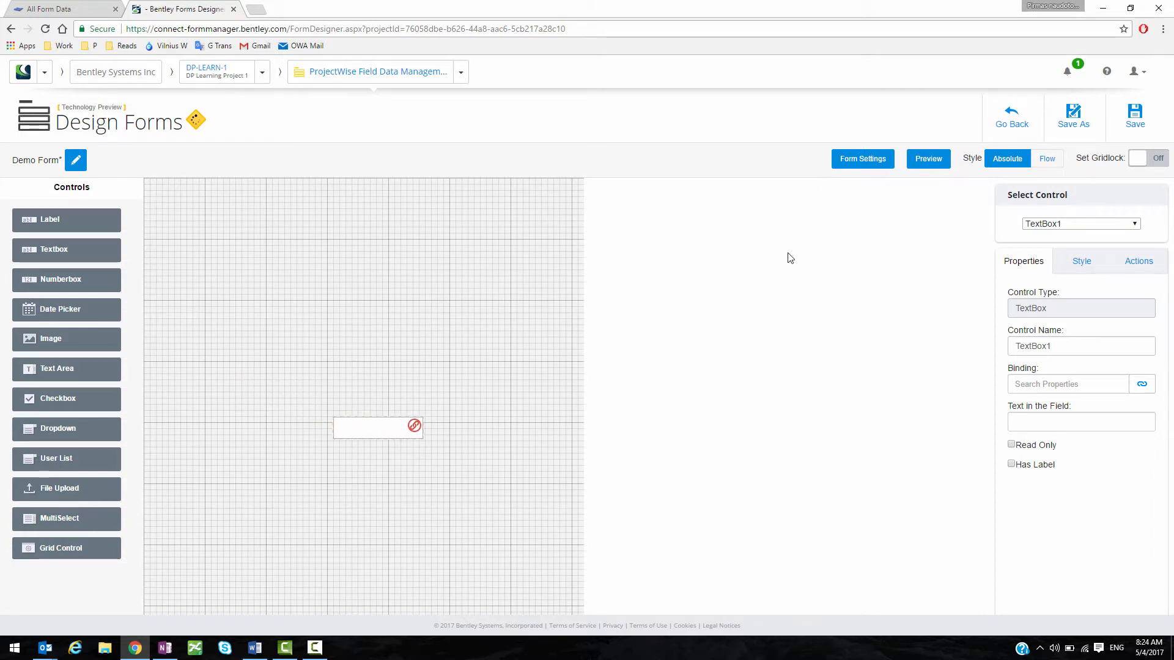
- Give the text box a label above it with the text "Location"
click(1010, 464)
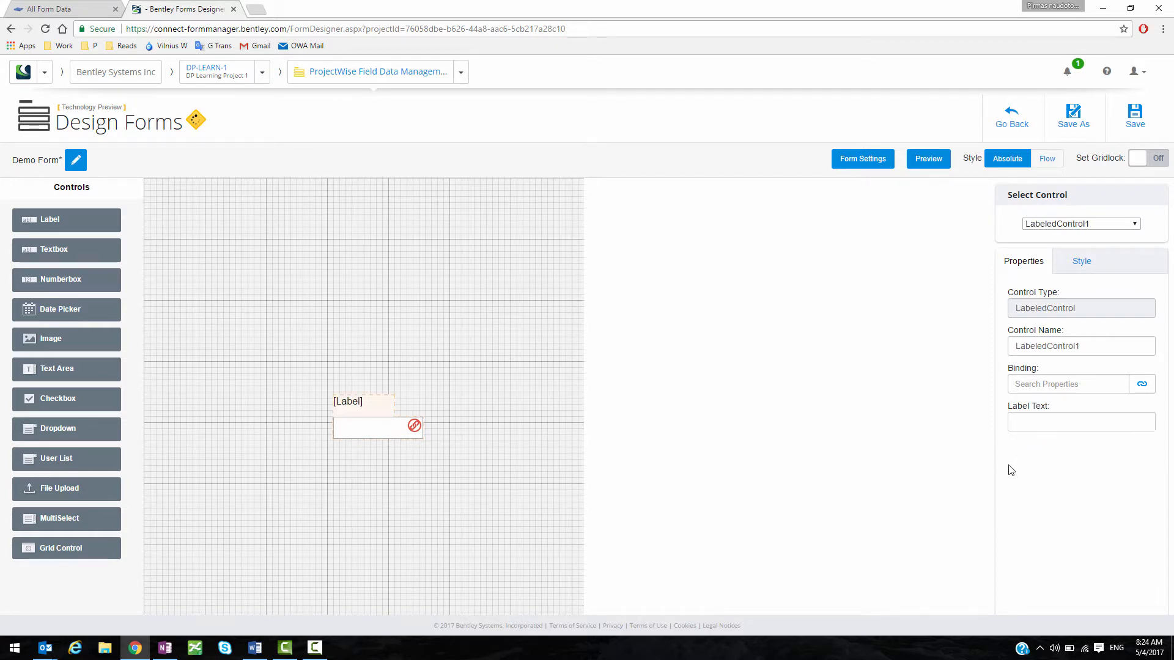
click(368, 435)
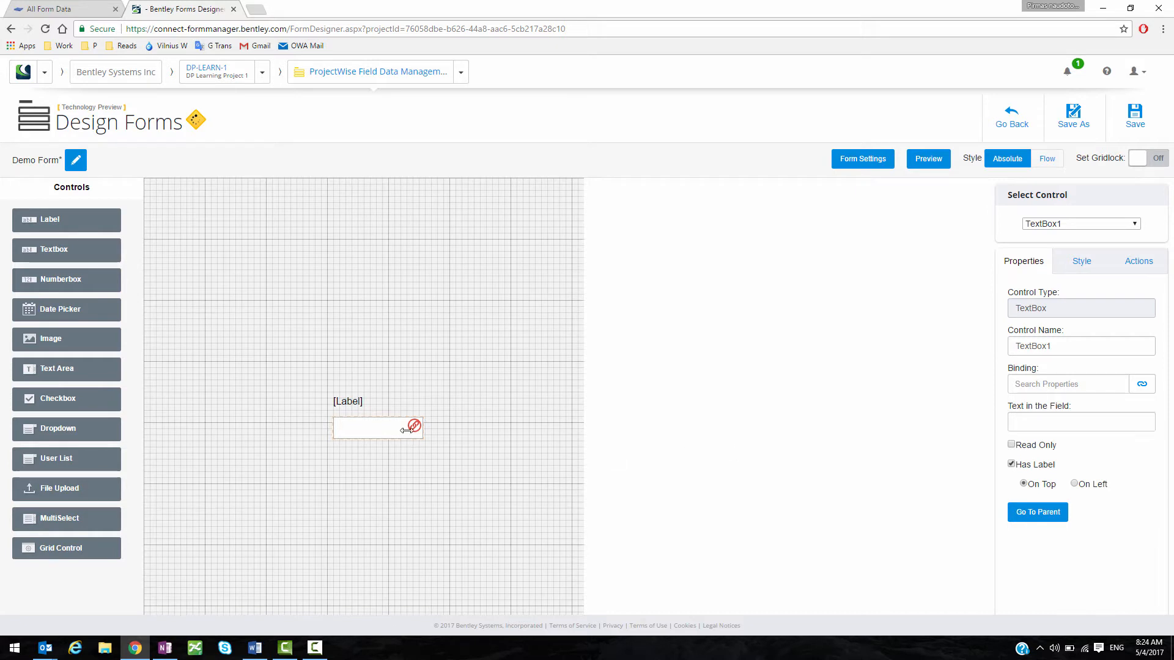
click(354, 427)
click(355, 433)
click(369, 433)
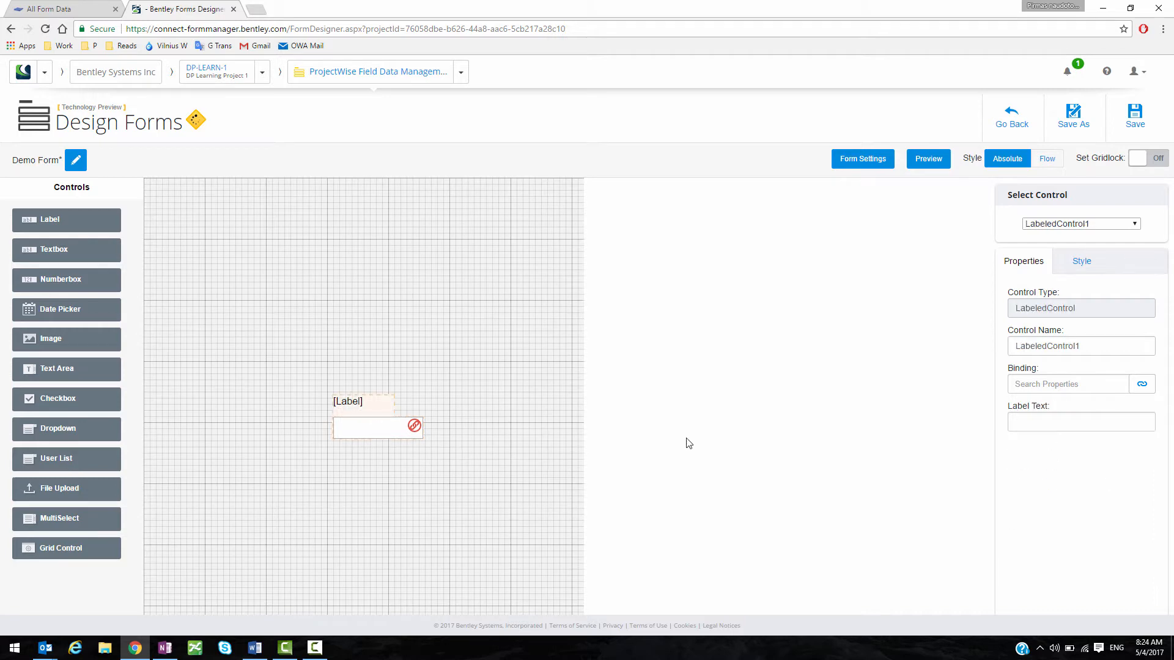
click(1055, 422)
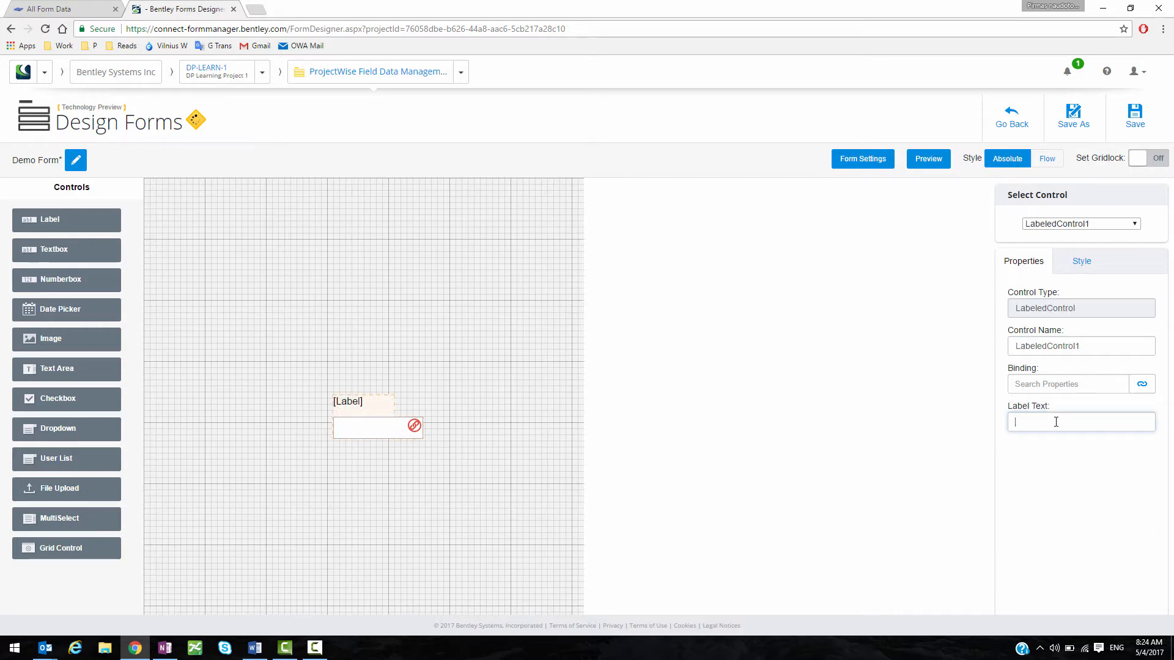
text(Location)
click(1064, 535)
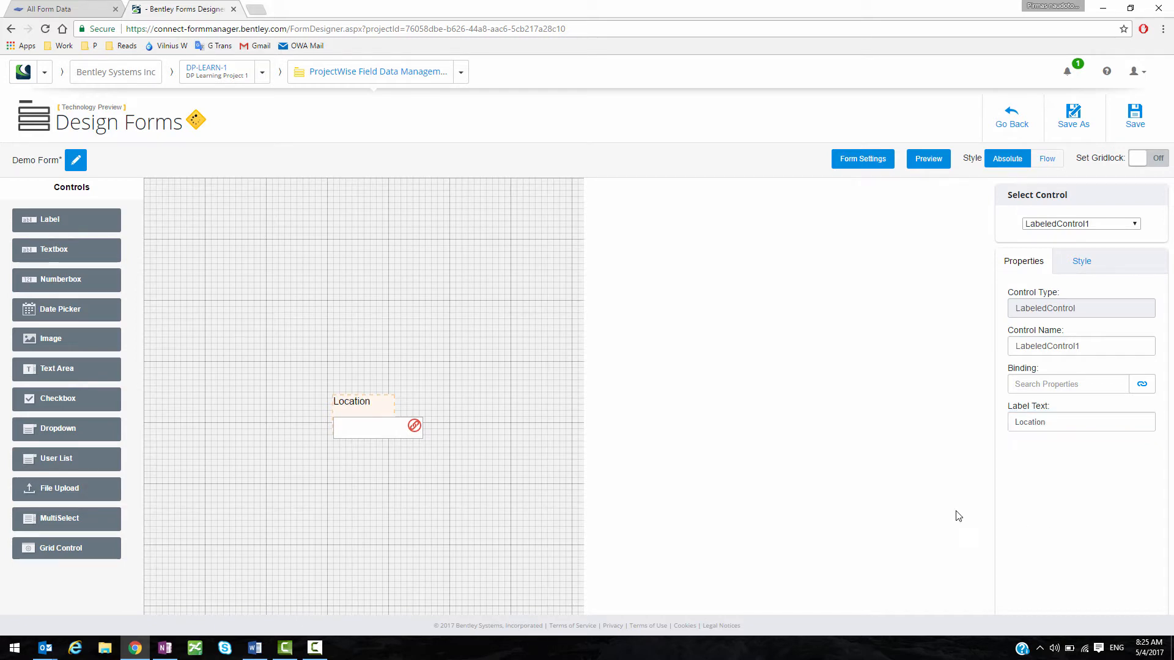
- Widen the Location text box and reposition it with its label in the upper part of the canvas
click(439, 440)
drag(365, 405, 466, 327)
click(324, 324)
click(389, 386)
drag(353, 328, 342, 287)
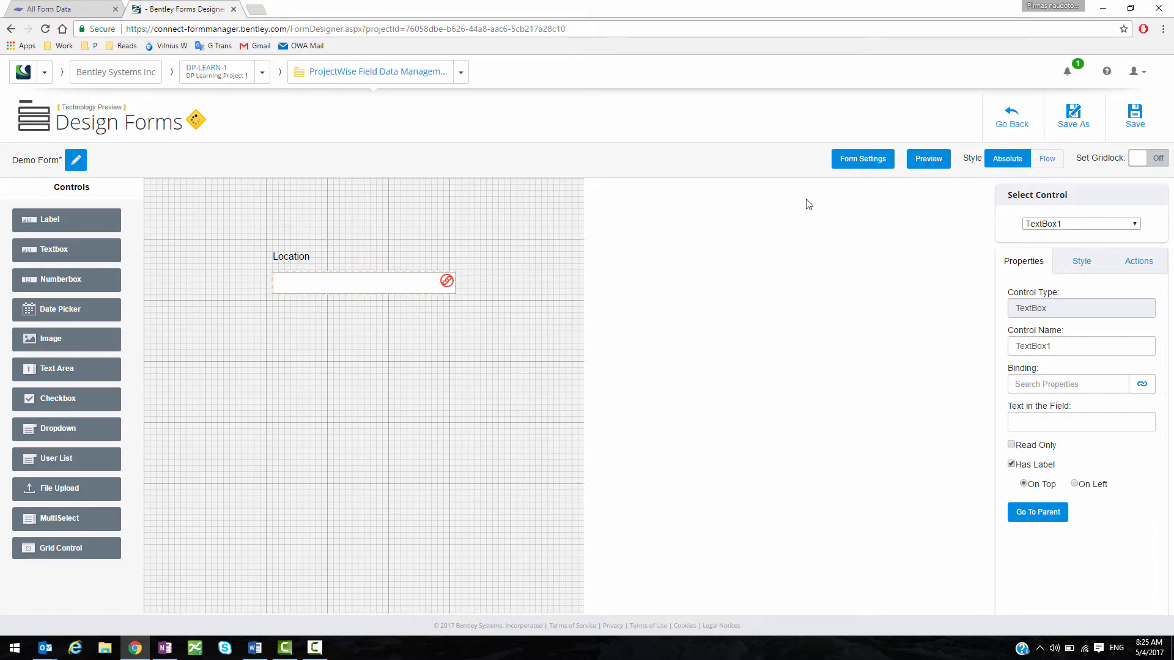
- Preview the form on the Large Tablet device in portrait layout and examine the whole page
click(926, 160)
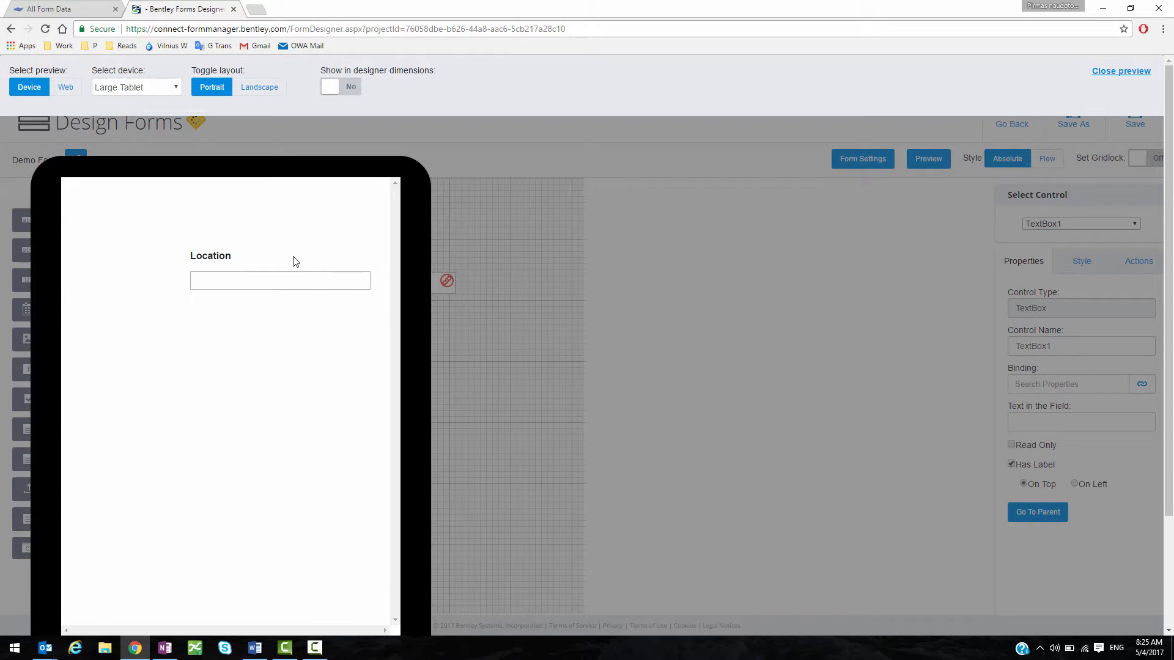
scroll(355, 248, down, 3)
scroll(362, 250, up, 3)
scroll(309, 249, down, 3)
scroll(309, 252, up, 3)
scroll(309, 253, down, 3)
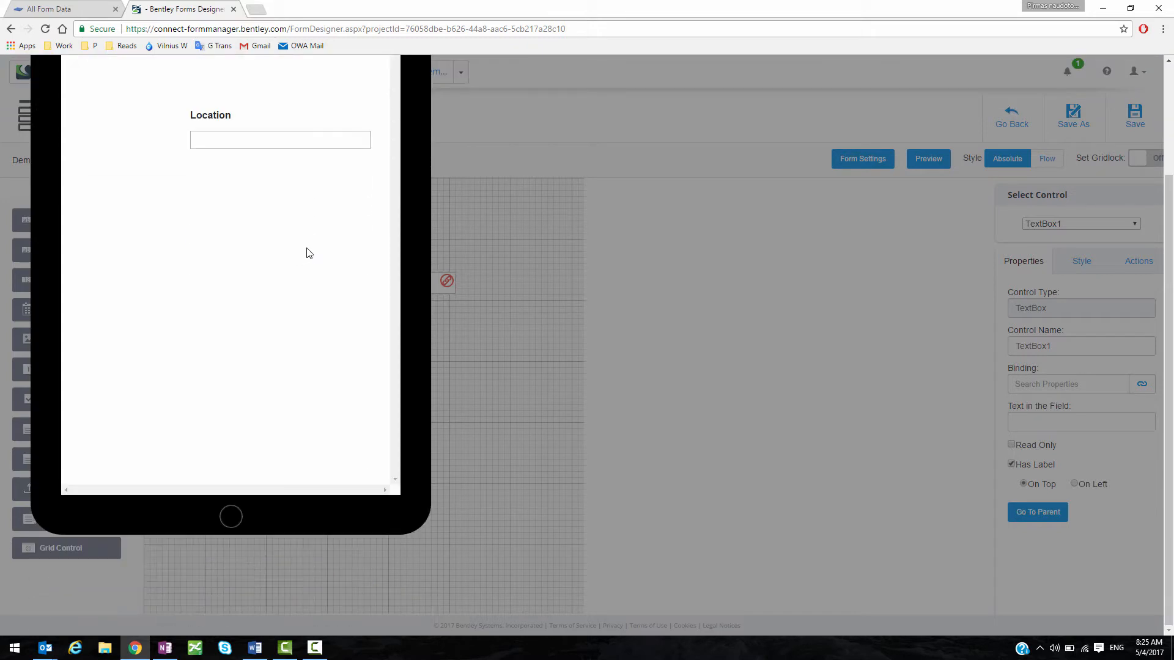
scroll(322, 272, up, 3)
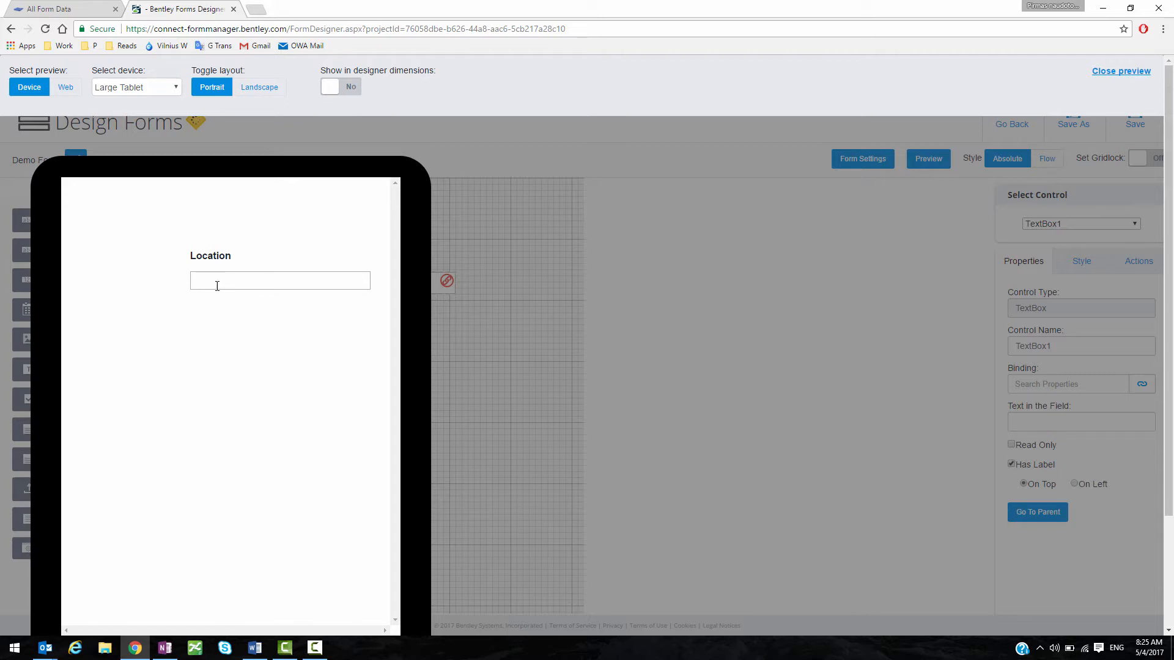
scroll(229, 254, down, 1)
scroll(229, 254, up, 1)
scroll(195, 247, down, 1)
scroll(206, 232, up, 1)
- Compare the form's landscape and portrait layouts in the tablet preview, then close the preview
click(260, 88)
click(215, 87)
click(261, 89)
click(211, 91)
click(255, 91)
click(208, 92)
click(256, 92)
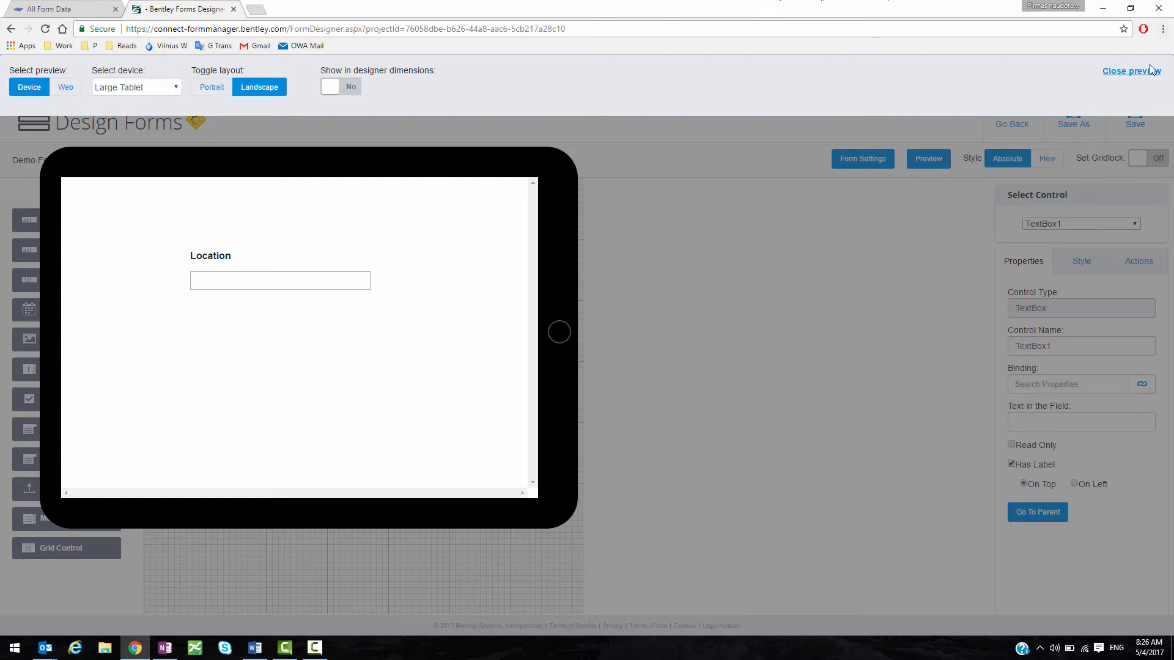
click(1131, 71)
- Delete the labelled Location text box and return the form's layout style to Flow
drag(324, 285, 285, 321)
click(281, 318)
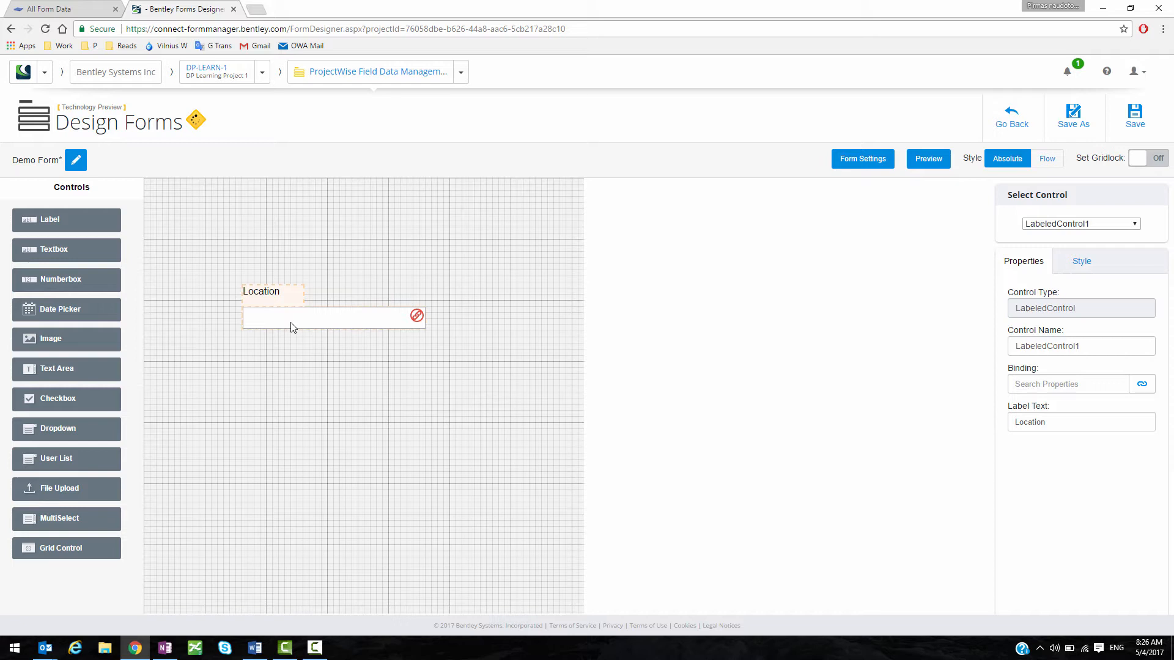
key(Delete)
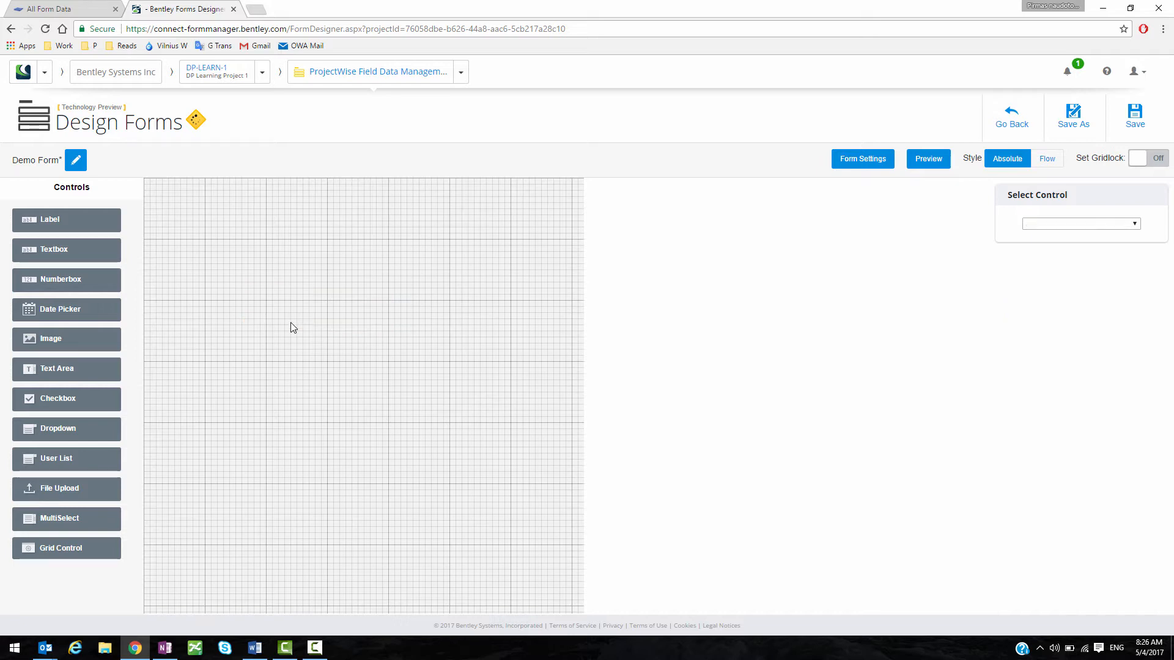
click(1047, 158)
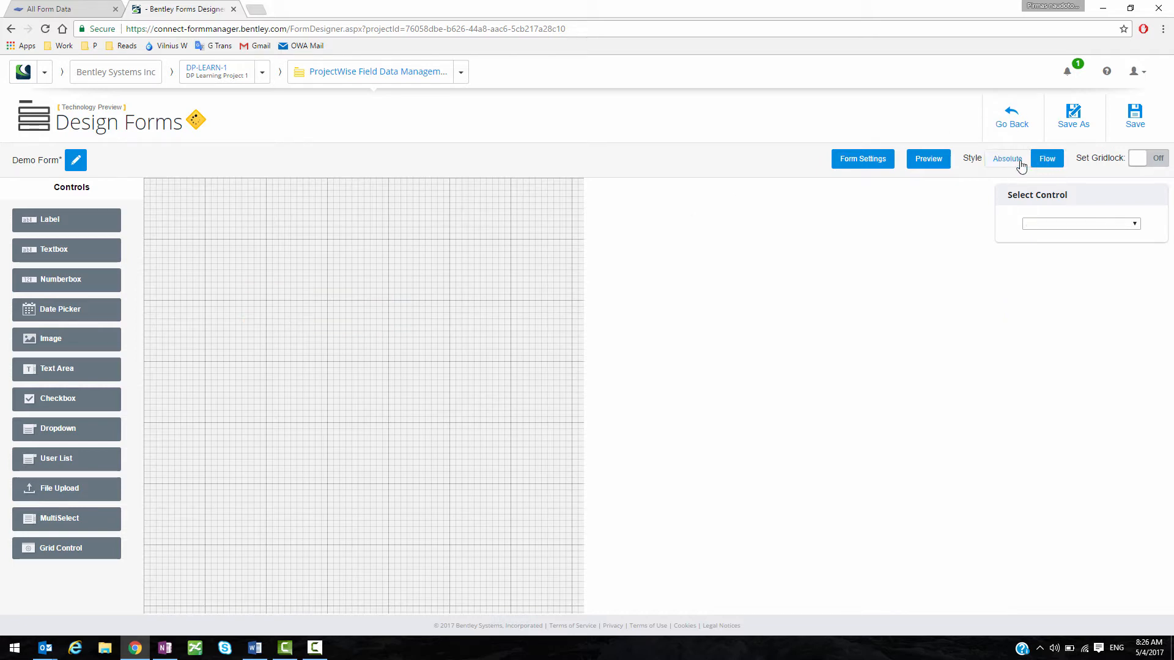
click(1007, 158)
click(1050, 161)
- Add a text box to the Flow layout and give it a label reading "Location"
drag(68, 248, 177, 246)
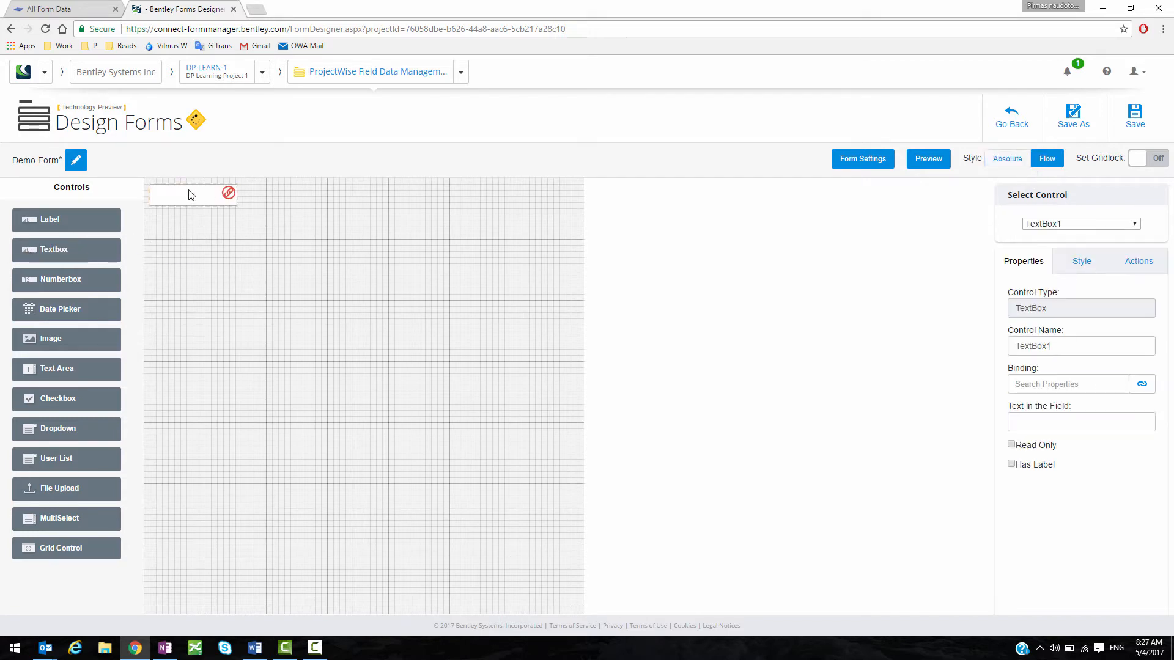
click(1012, 464)
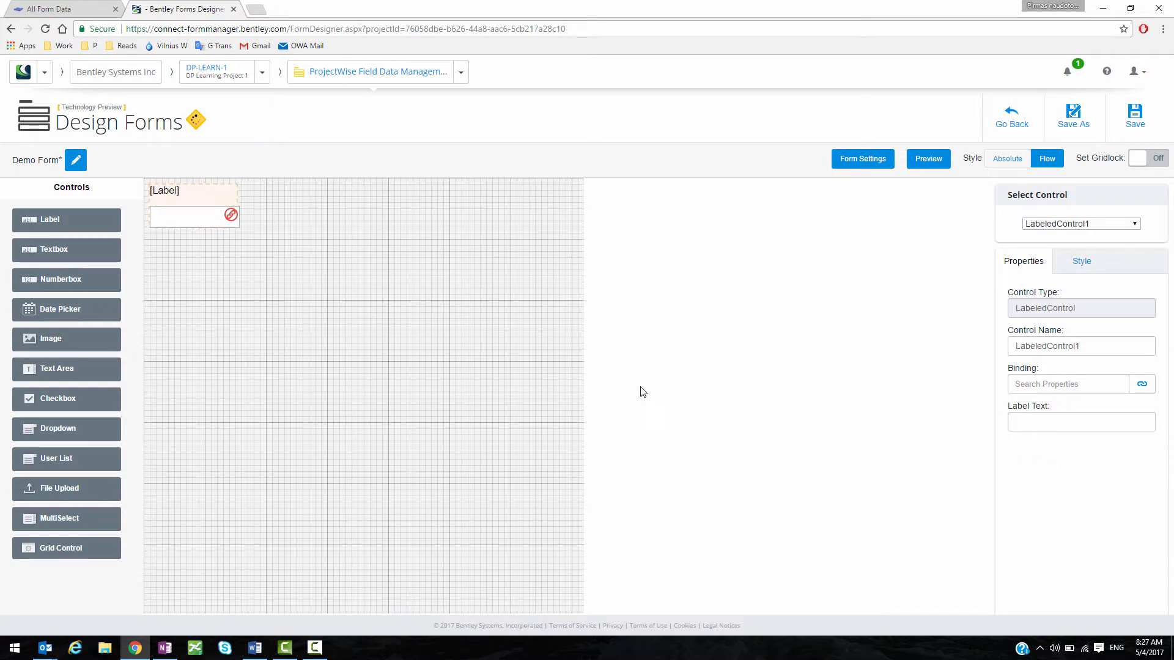
click(198, 249)
click(186, 217)
click(1033, 419)
text(Location)
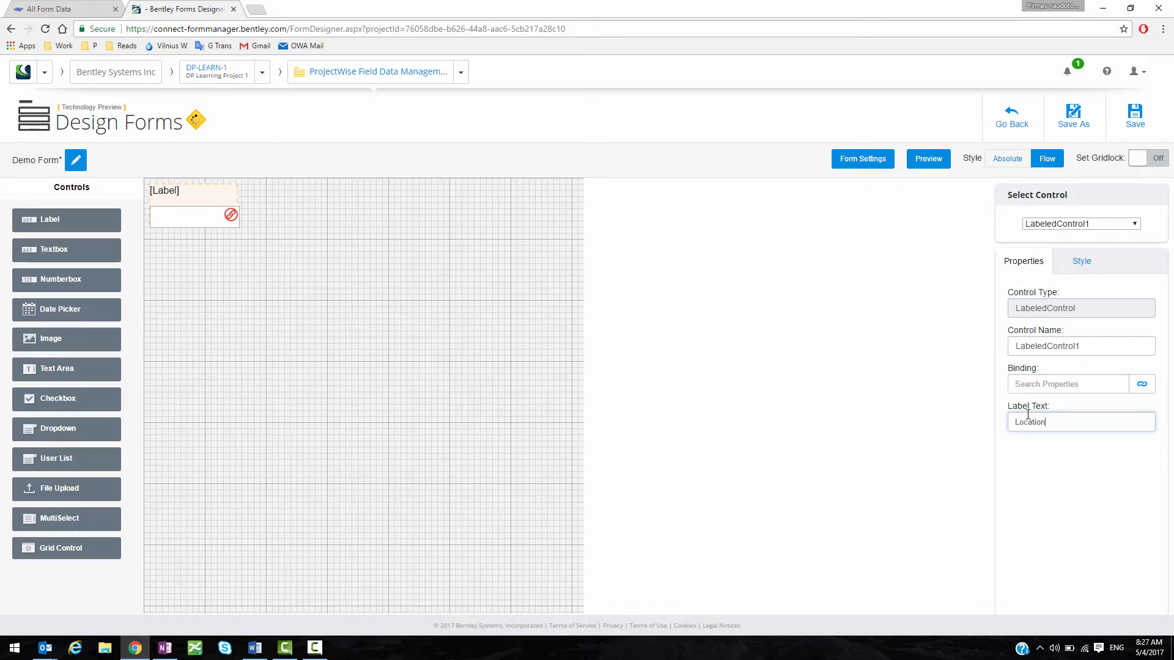
click(631, 399)
click(430, 339)
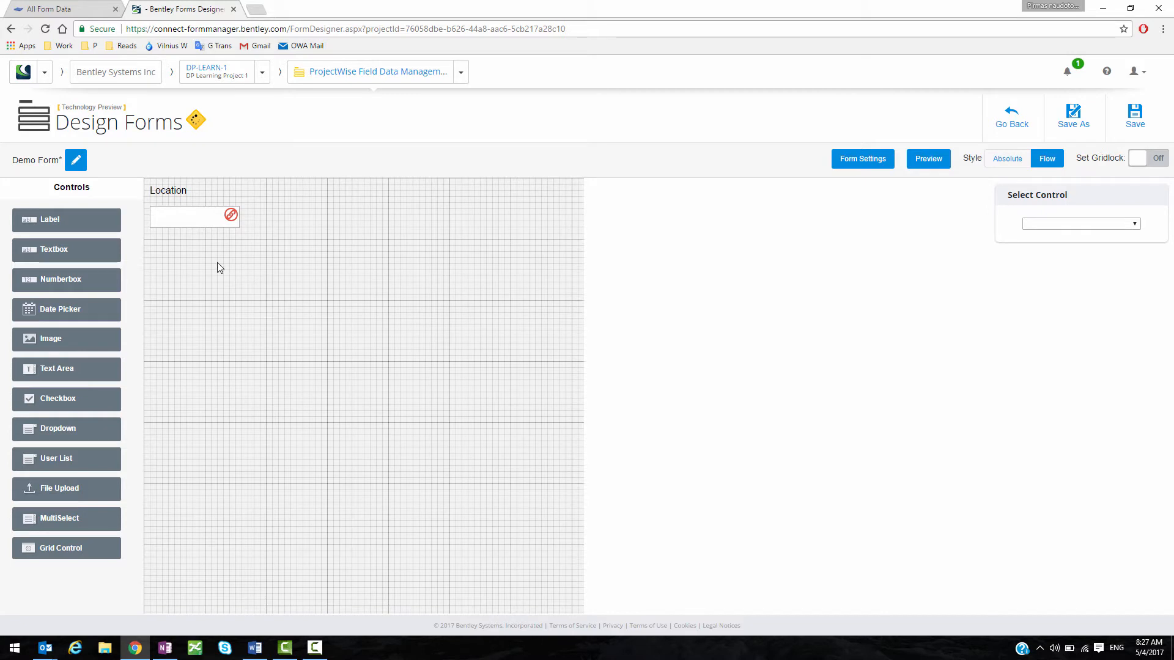
- Set the width of the labelled Location text box to 100 percent
click(194, 224)
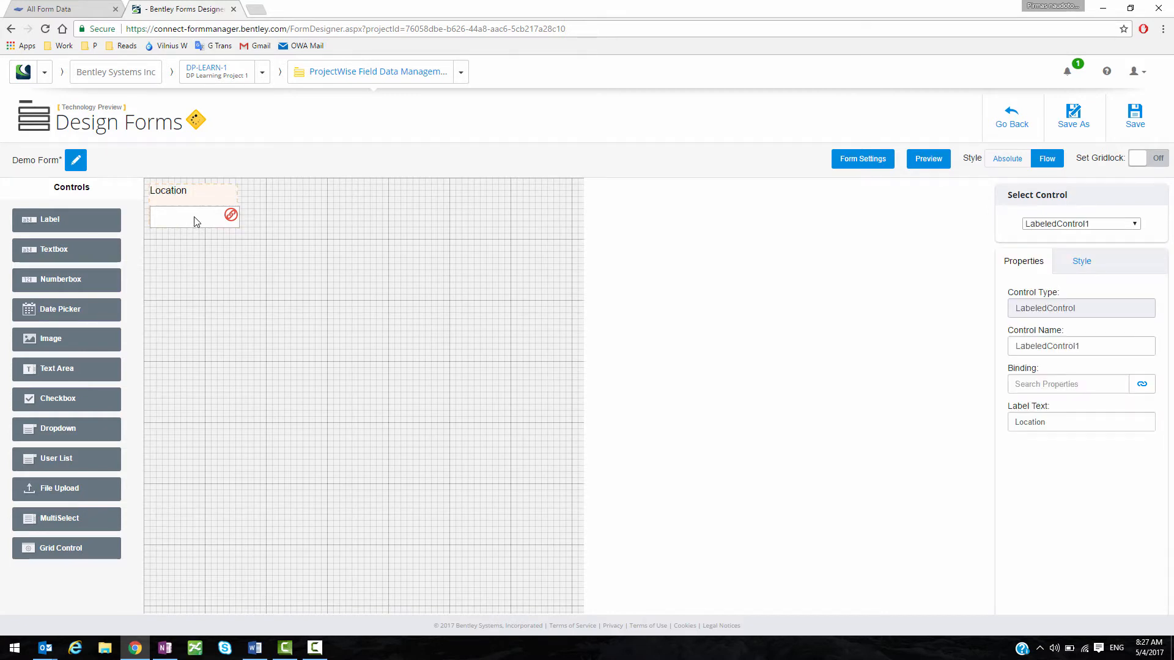
click(1081, 262)
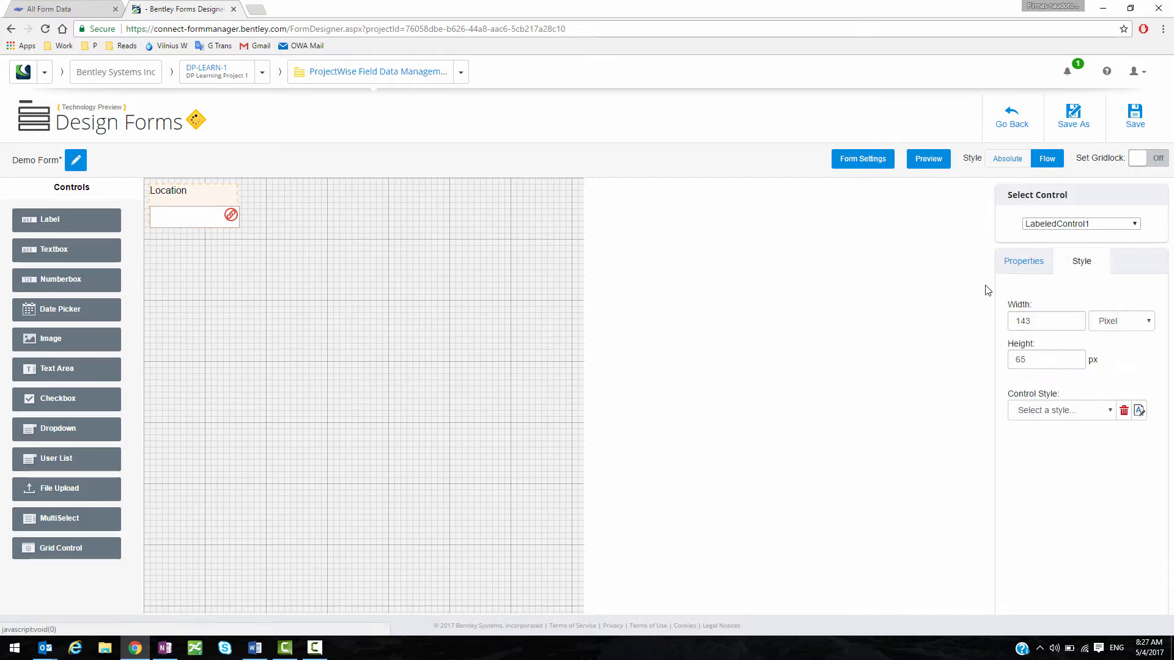
click(1110, 324)
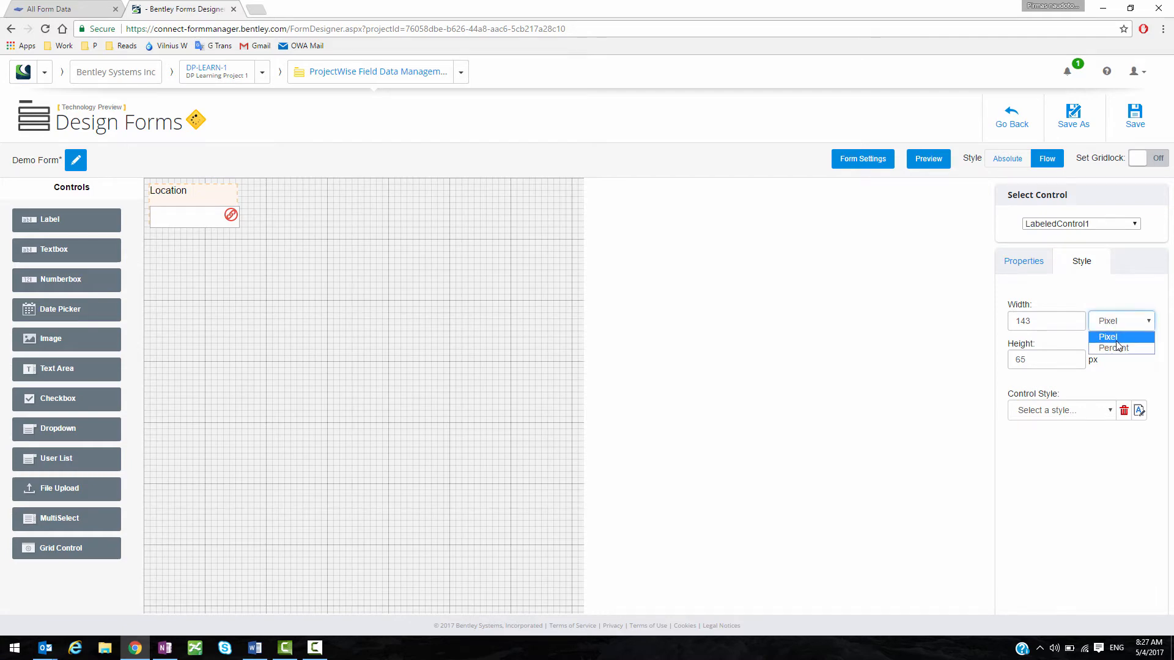
click(1114, 348)
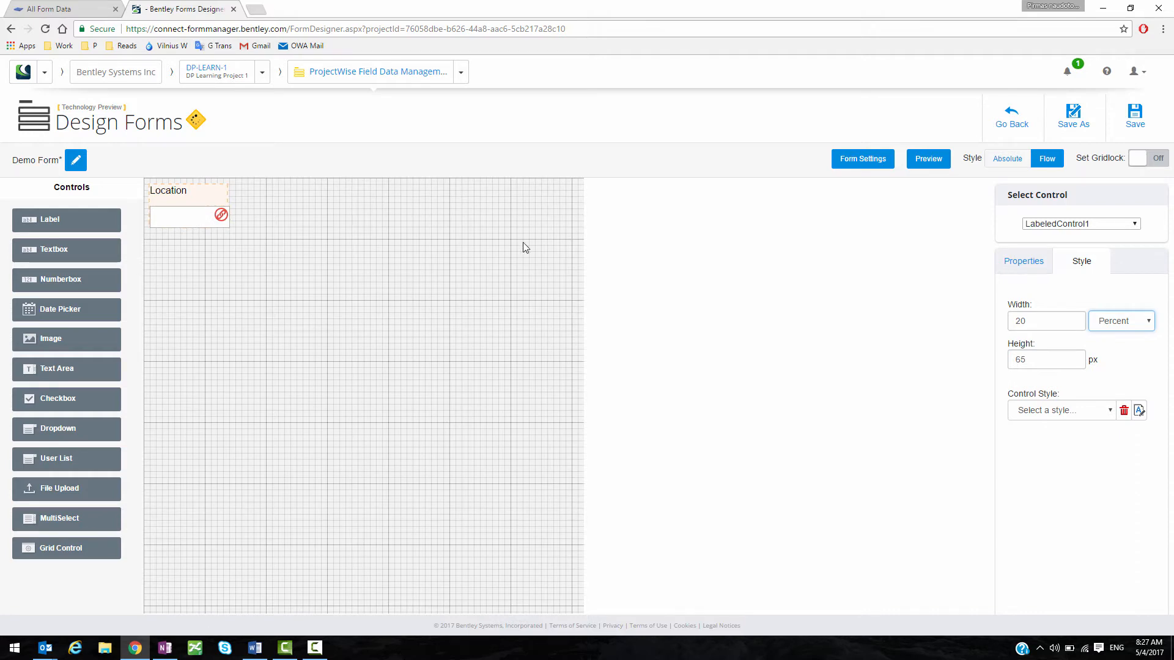
click(174, 221)
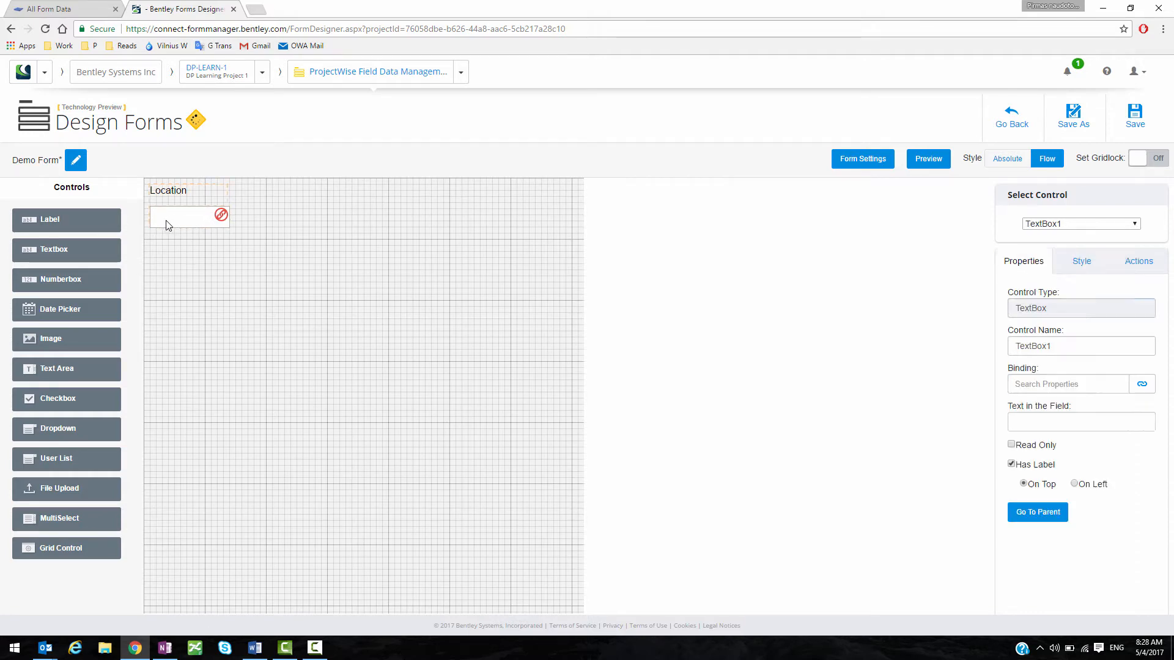
click(1079, 262)
drag(1043, 314, 1008, 308)
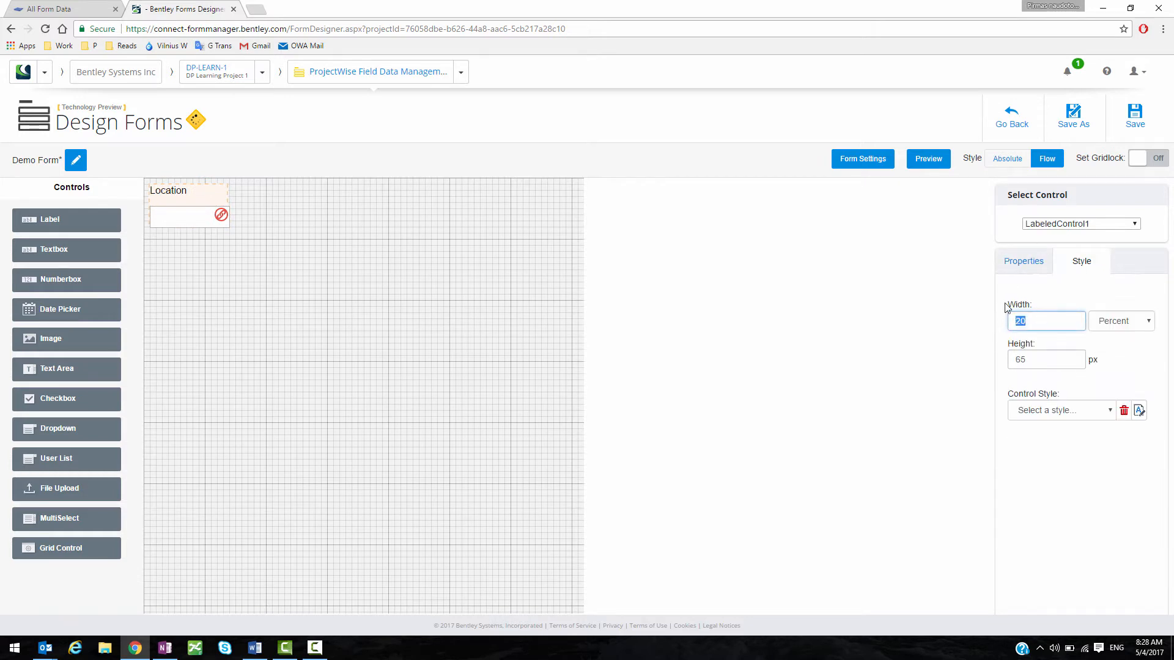
text(100)
click(253, 356)
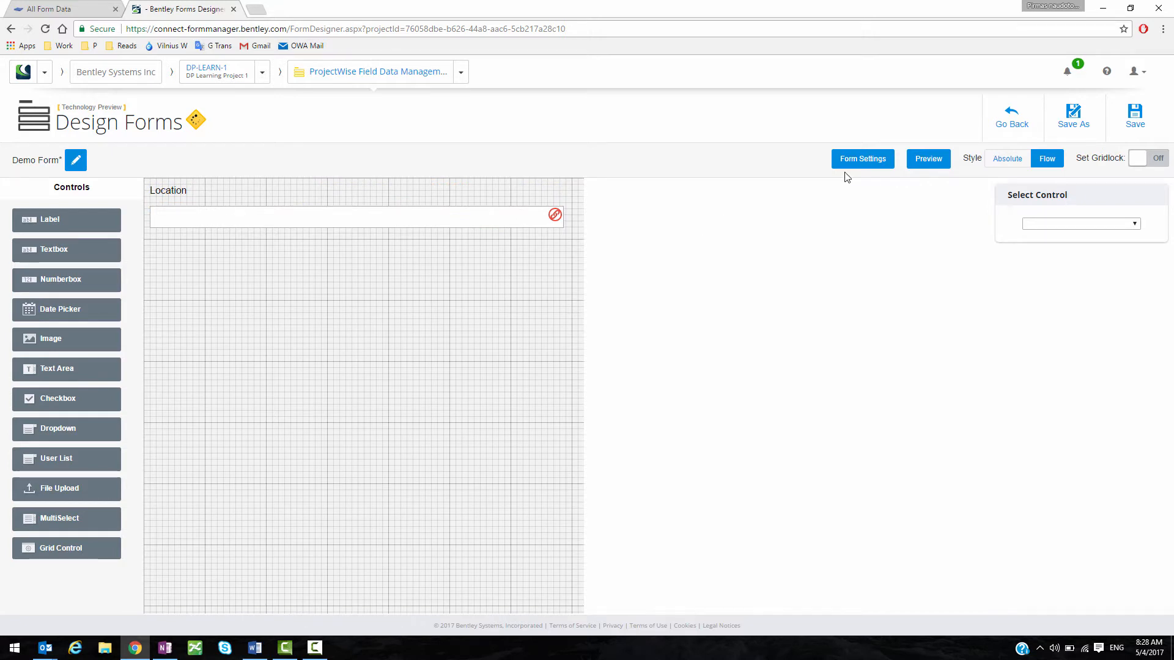
- Preview the form on the Large Tablet in portrait and landscape layouts, then close the preview
click(926, 160)
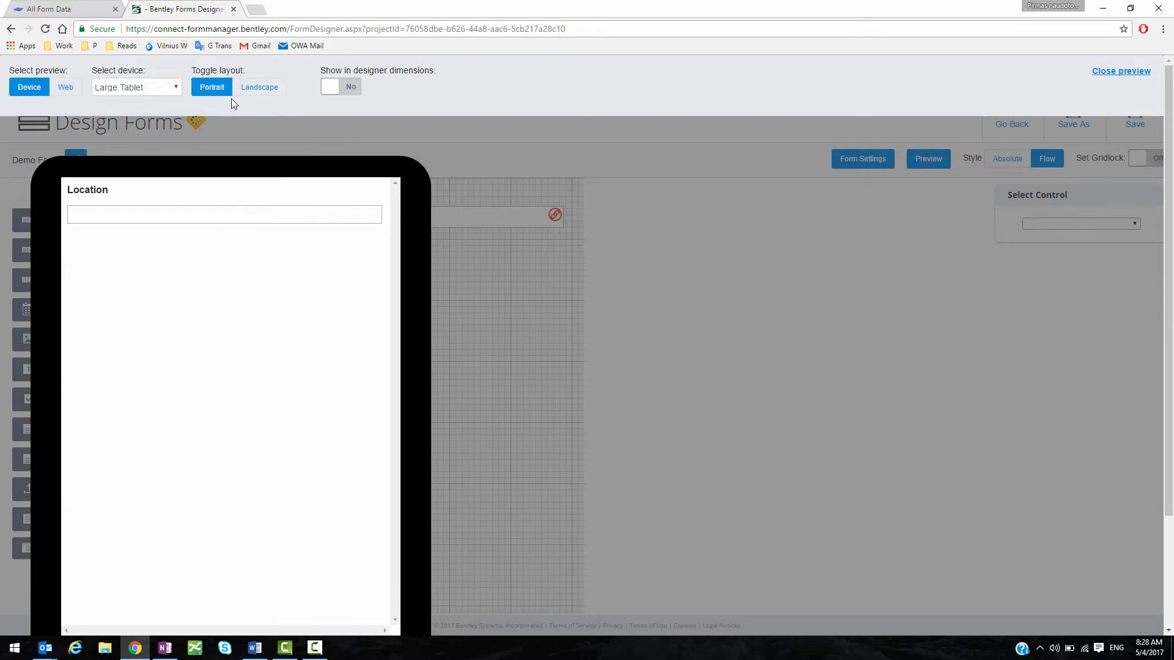
click(261, 93)
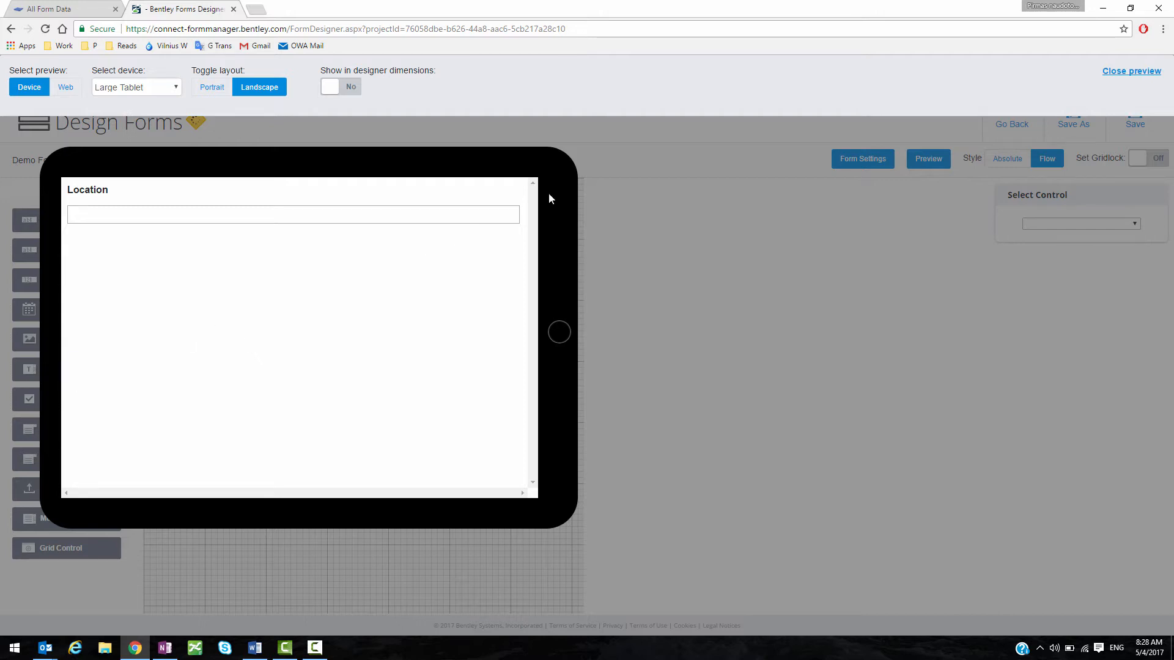
click(1128, 71)
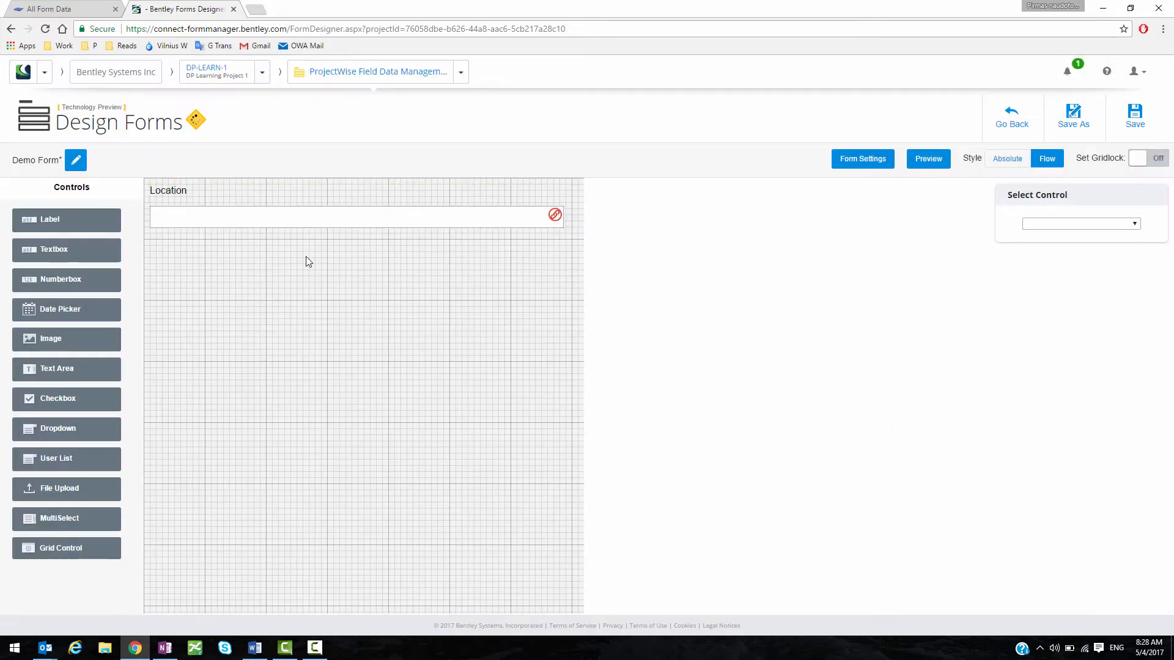
- Delete the labelled Location text box, including its label, from the form
click(312, 226)
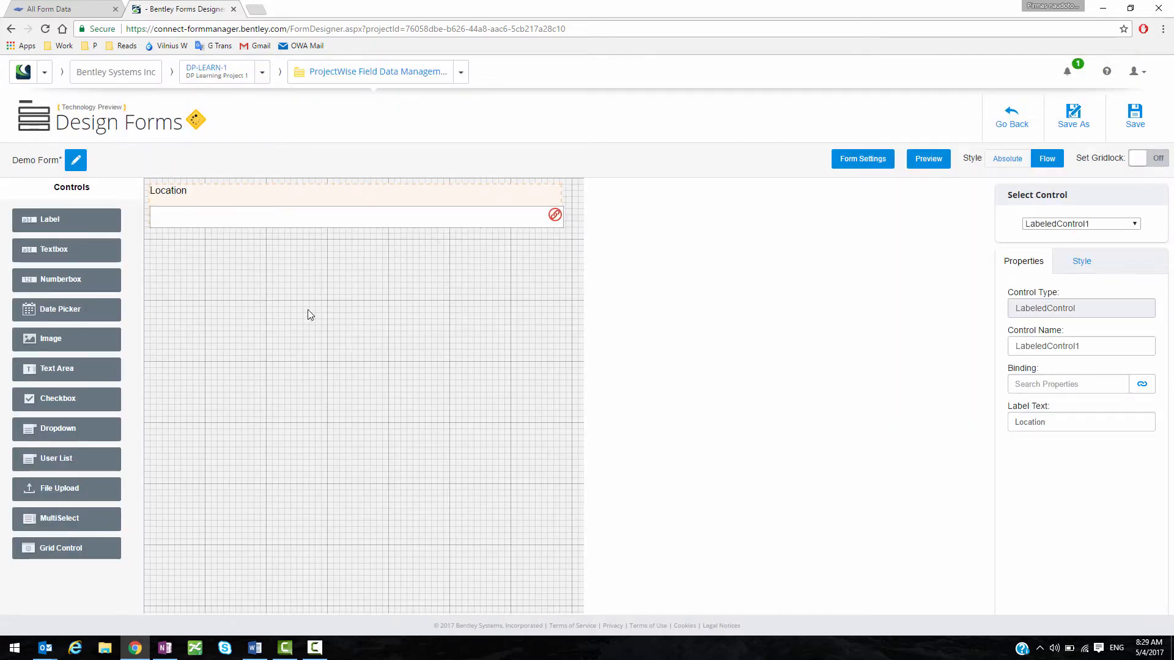
click(294, 270)
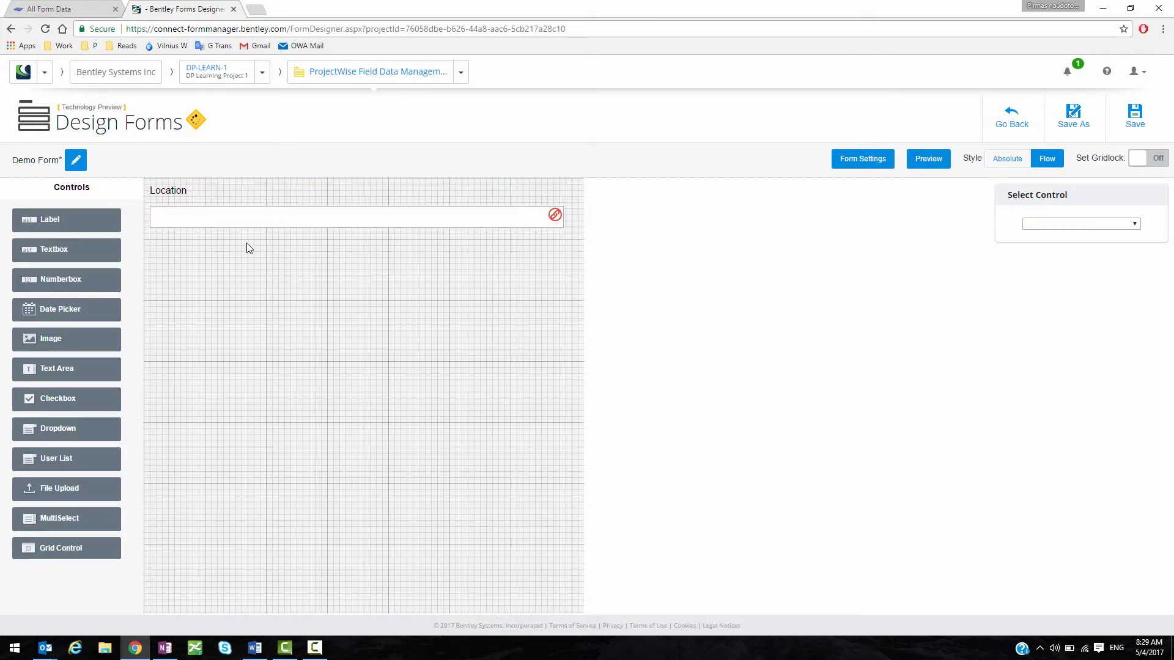
click(173, 216)
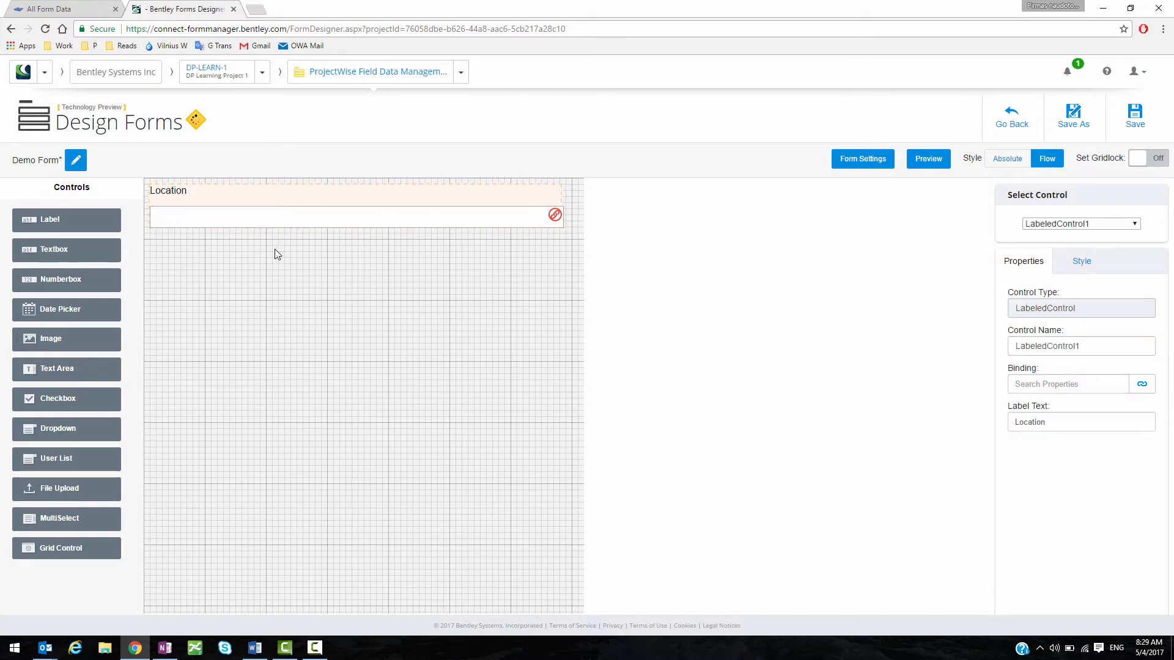
key(Delete)
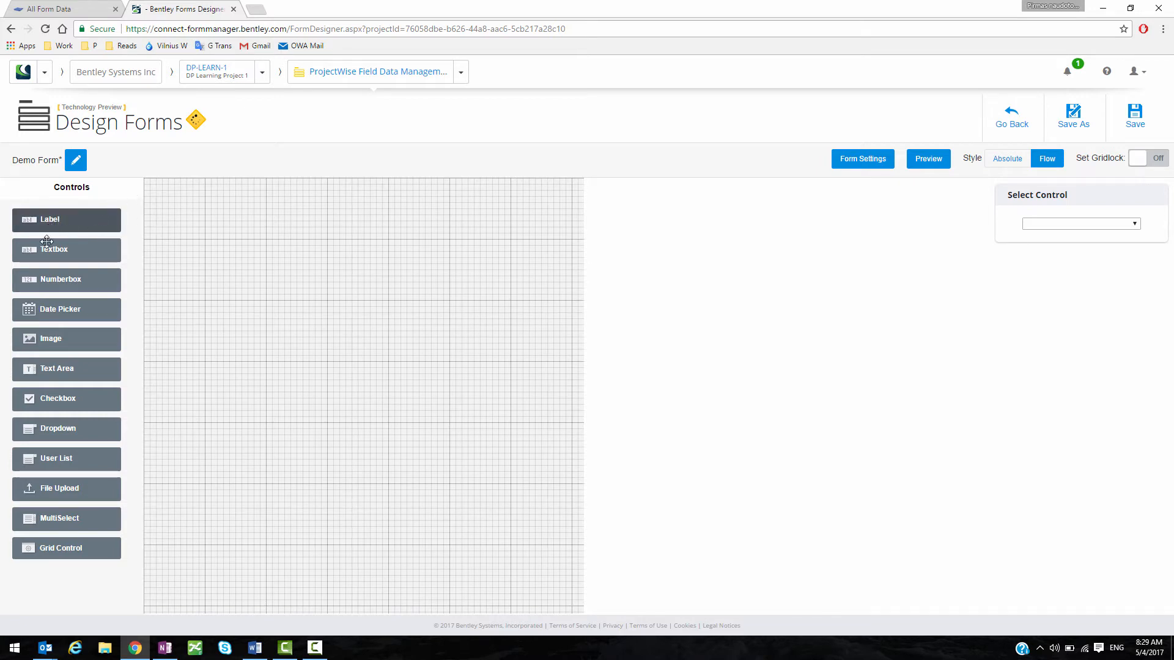
- Add a label control to the empty form and set its text to "Site Diary"
drag(54, 225, 239, 227)
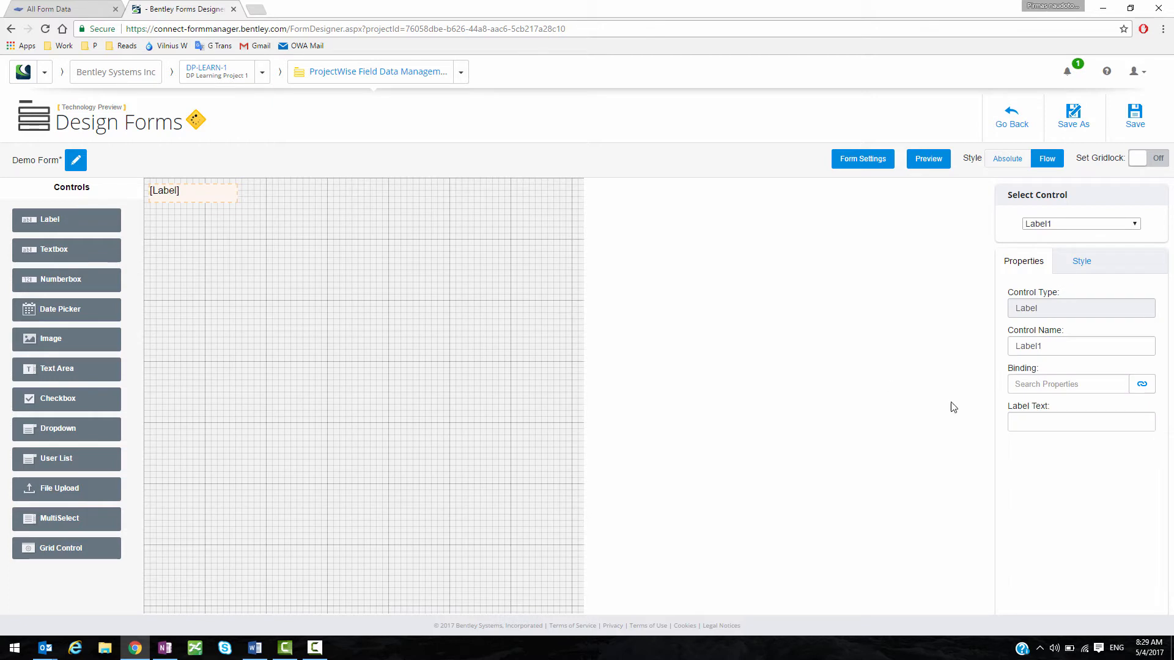
click(1028, 422)
text(Site Diary)
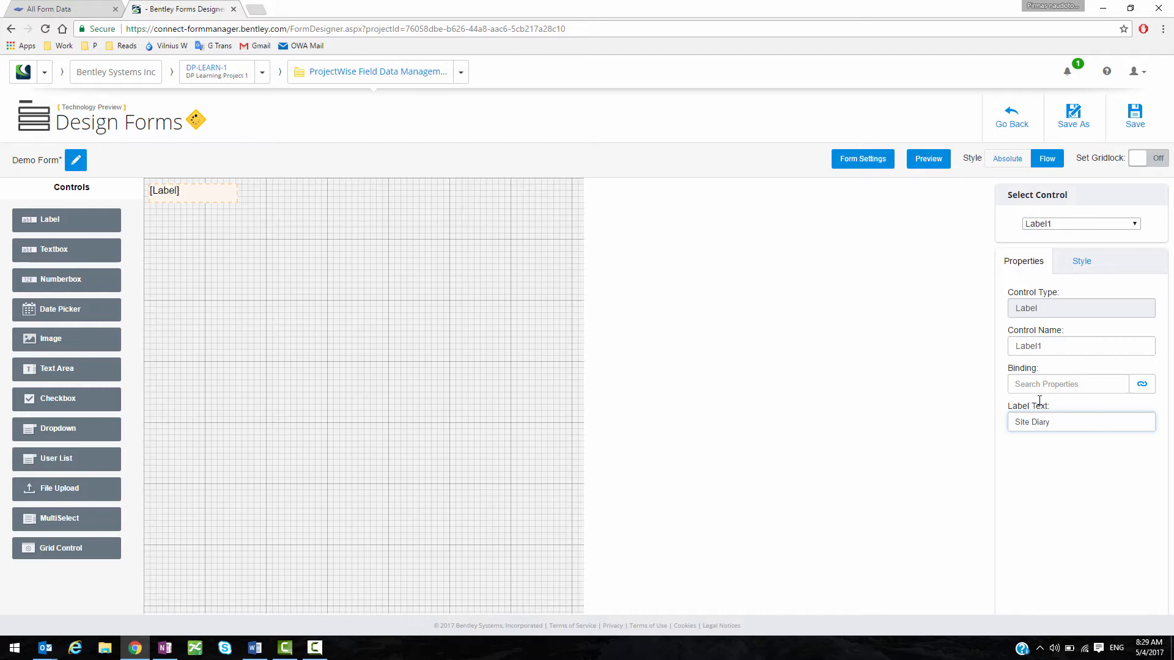
click(1086, 516)
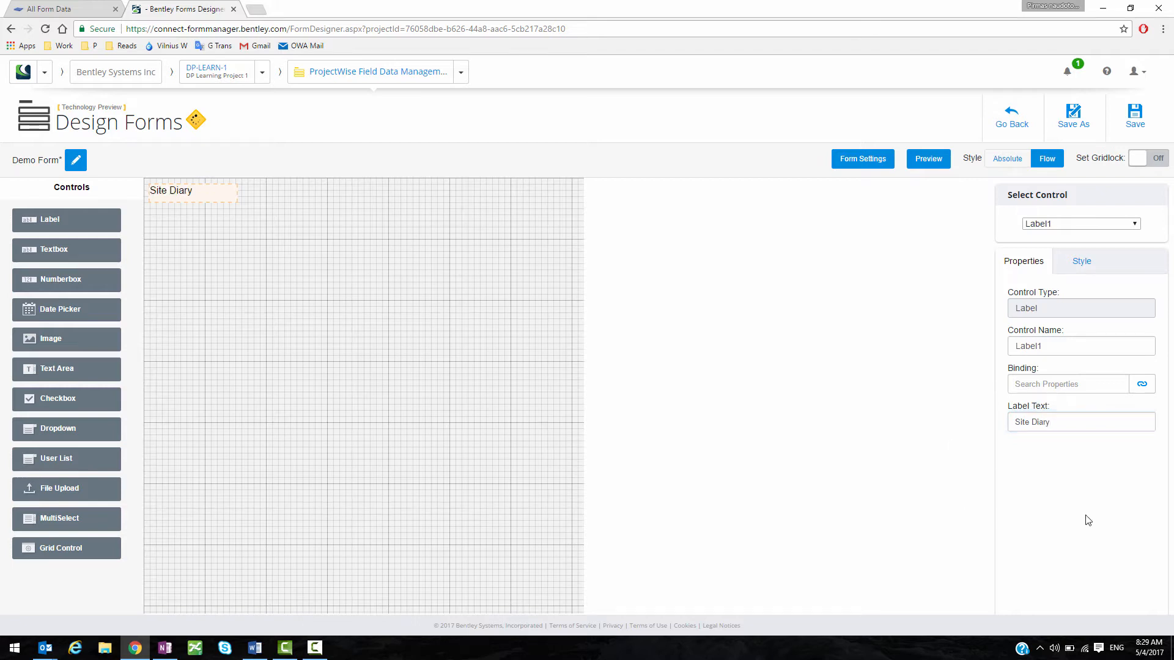
click(380, 362)
- Set the width of the Site Diary label to 100 percent
click(174, 198)
click(1081, 262)
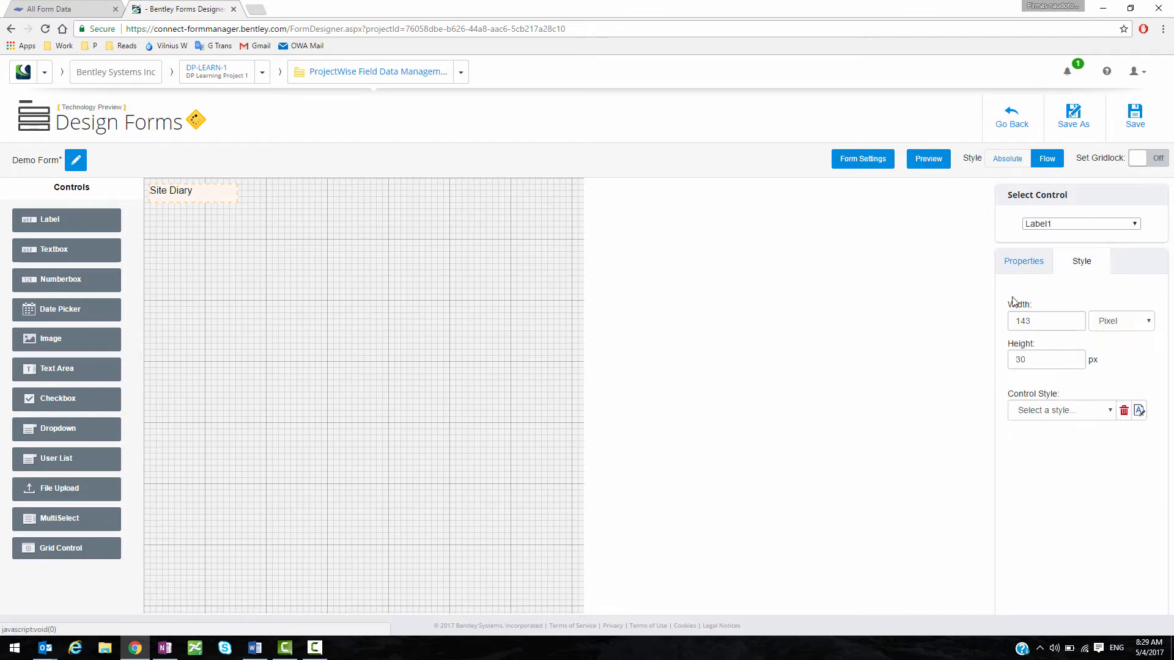
click(1112, 322)
click(1110, 347)
double_click(1058, 323)
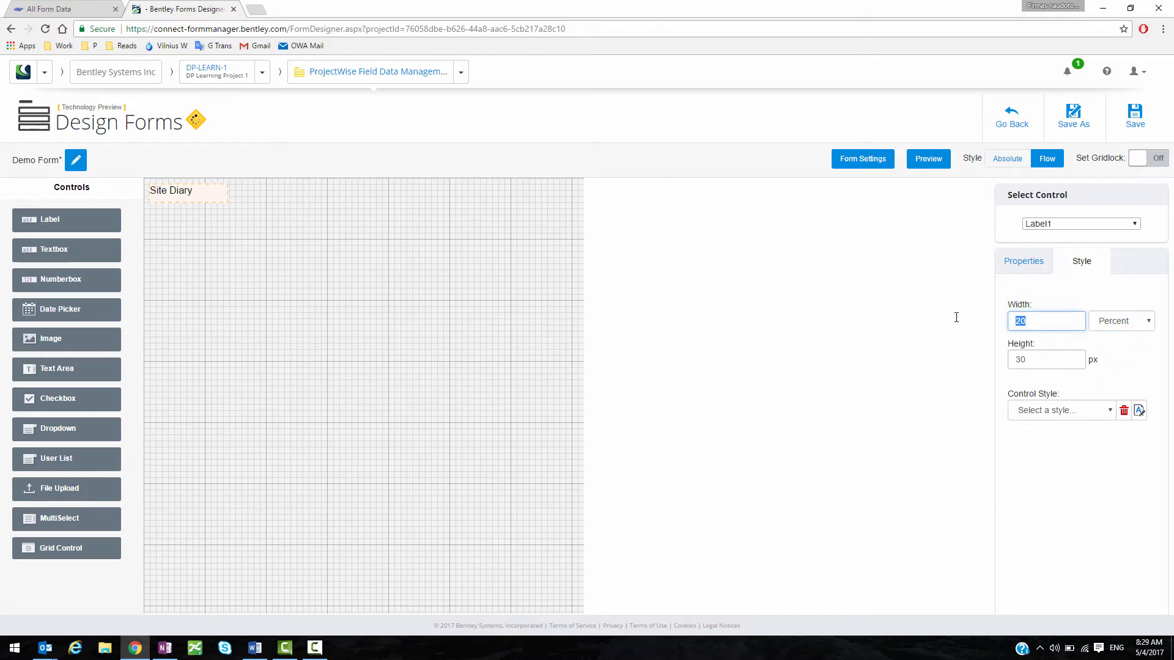
text(100)
click(1108, 441)
click(362, 322)
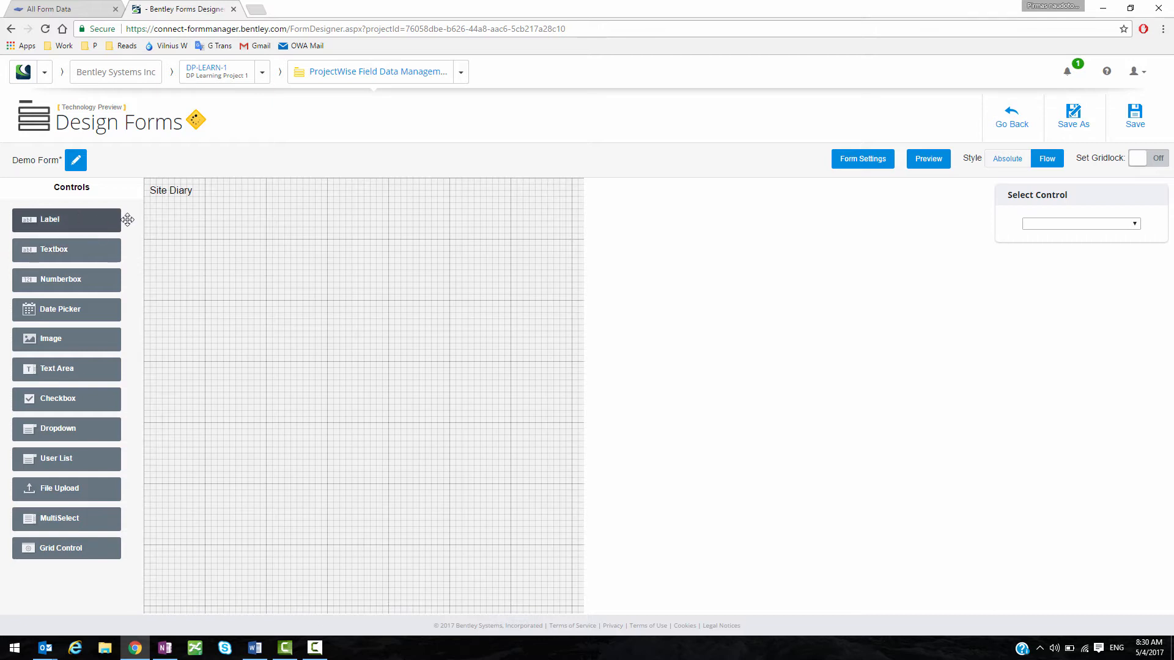
- Add a dropdown with a label to the form and place it below the Site Diary label
drag(57, 429, 207, 340)
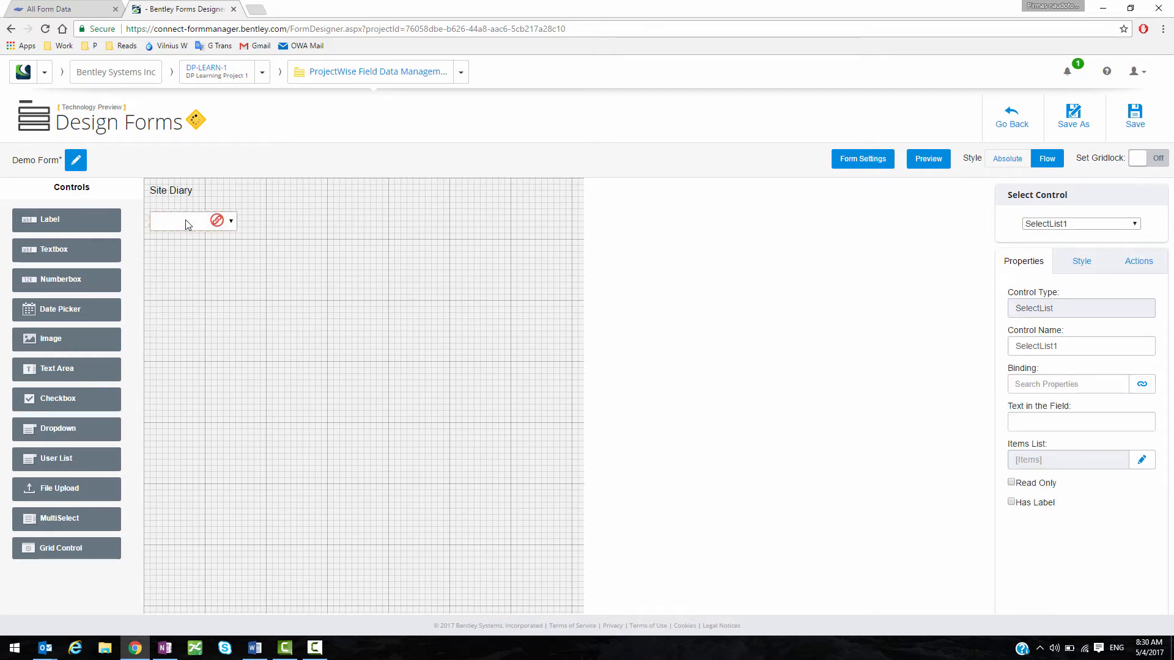
click(1012, 502)
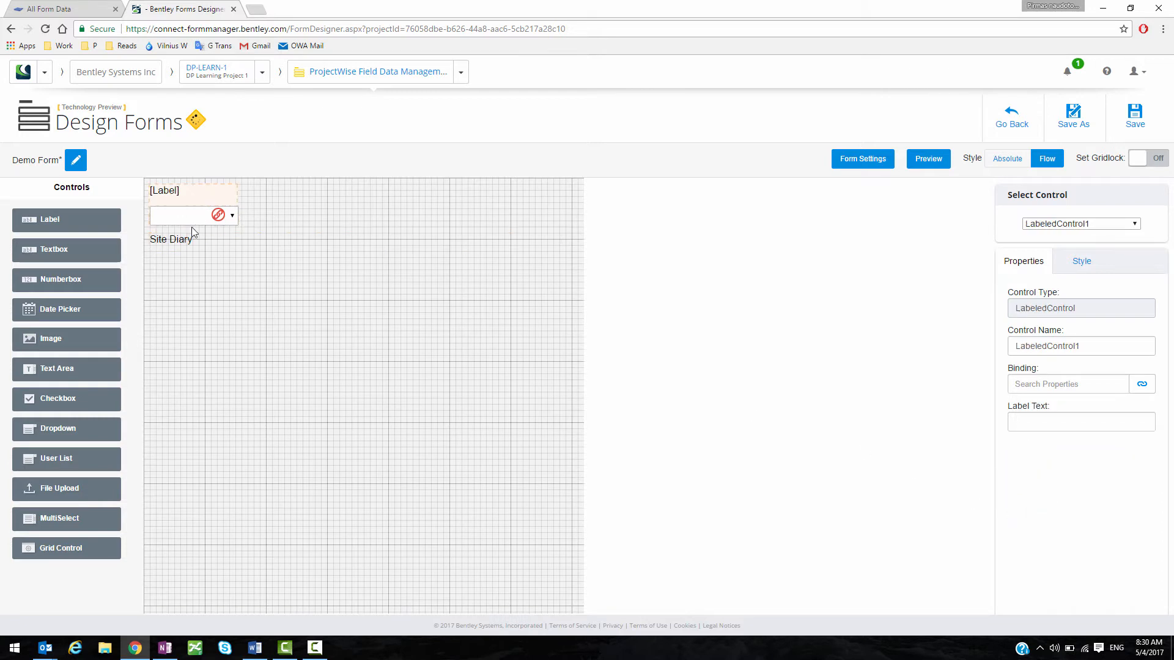
drag(192, 226, 181, 332)
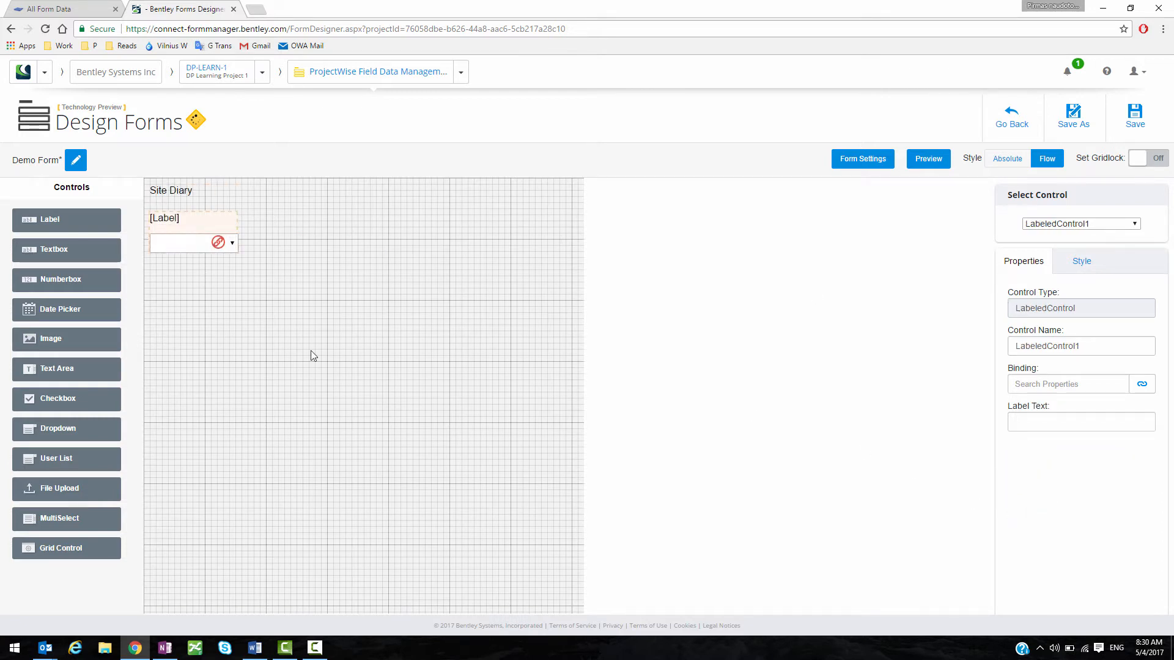
- Set the label text of the labelled dropdown to "Location"
click(174, 244)
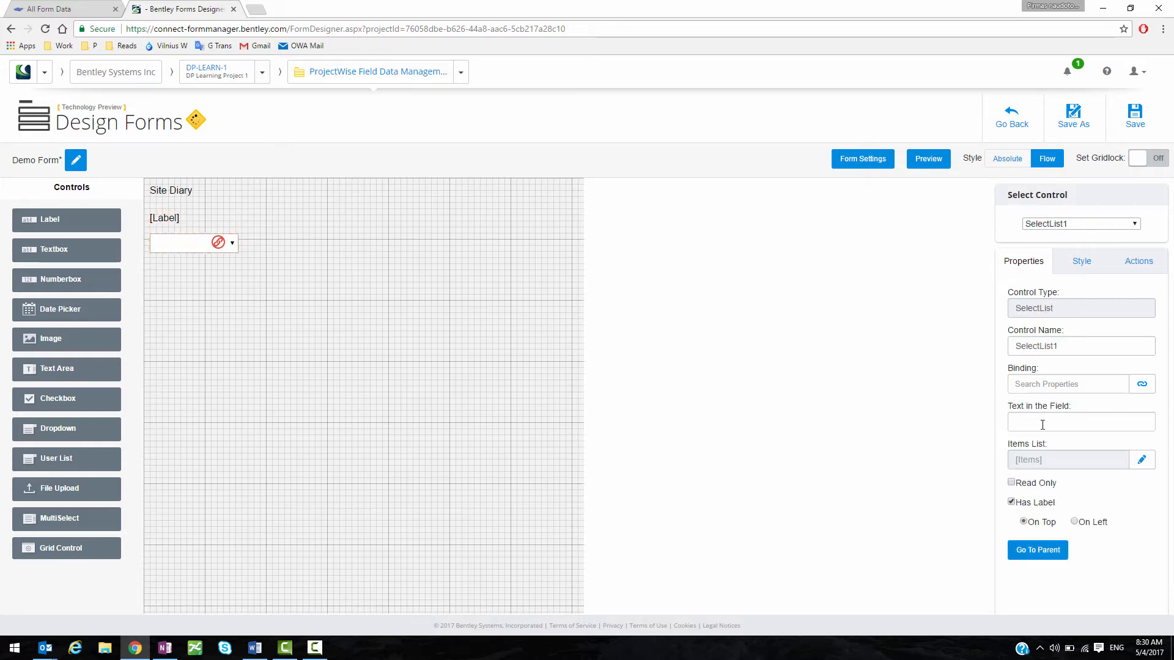
click(181, 249)
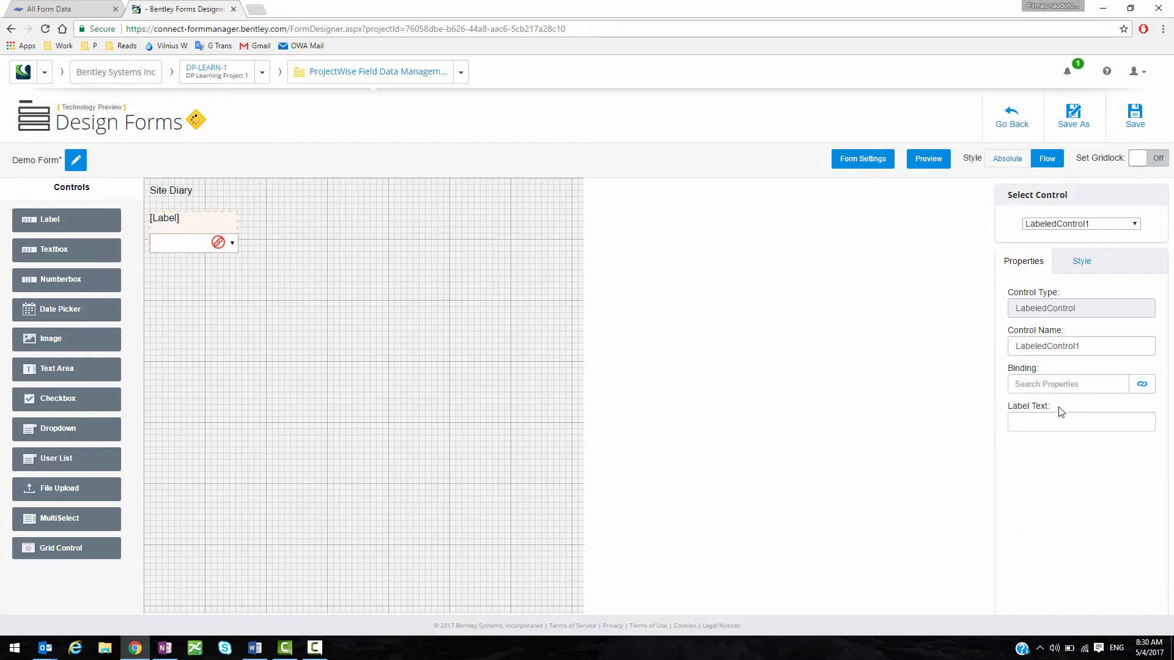
click(1055, 422)
text(Location)
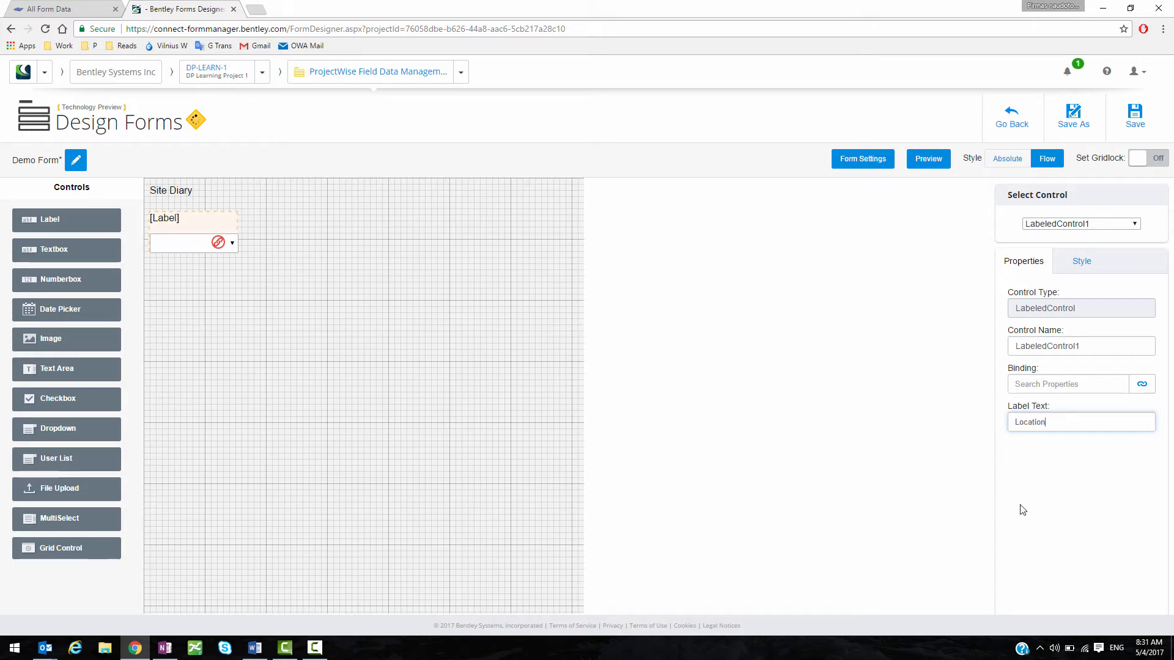
click(1037, 471)
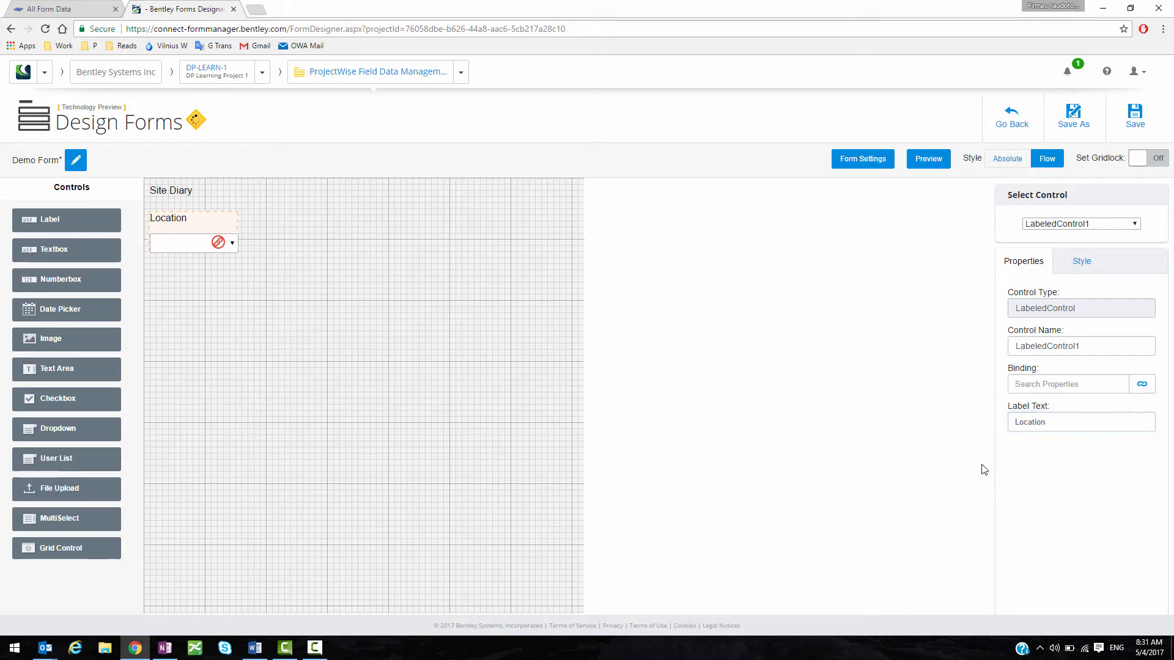
click(382, 353)
- Examine the properties of the labelled Location control, its inner dropdown and its label by selecting each in turn
click(162, 247)
click(218, 273)
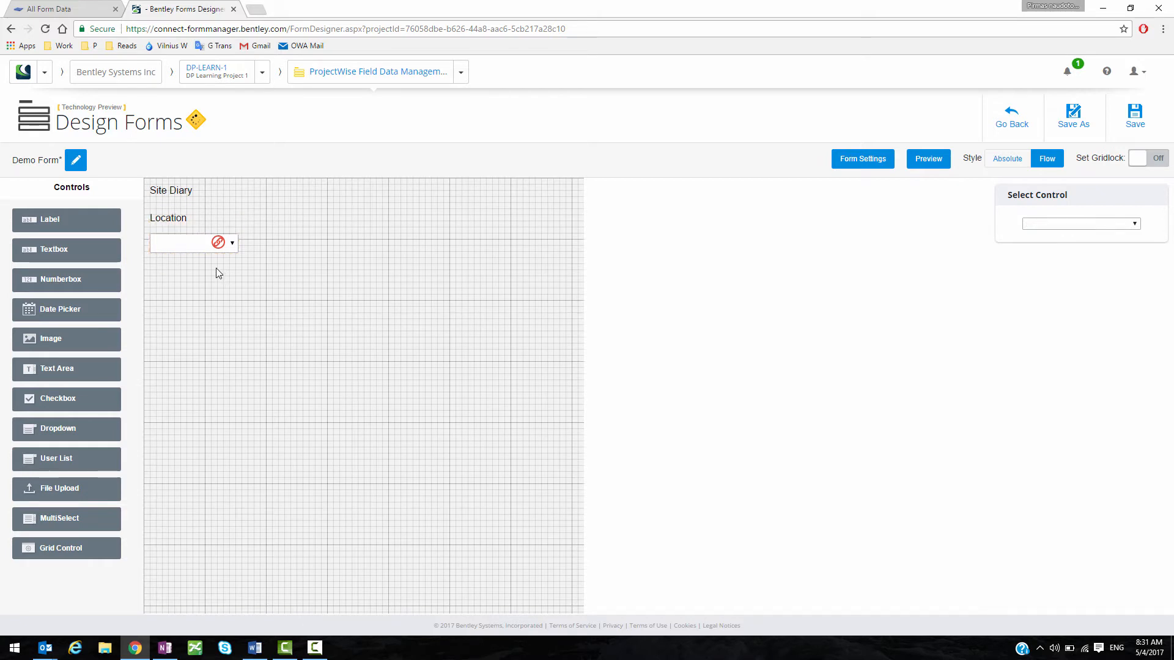
click(178, 251)
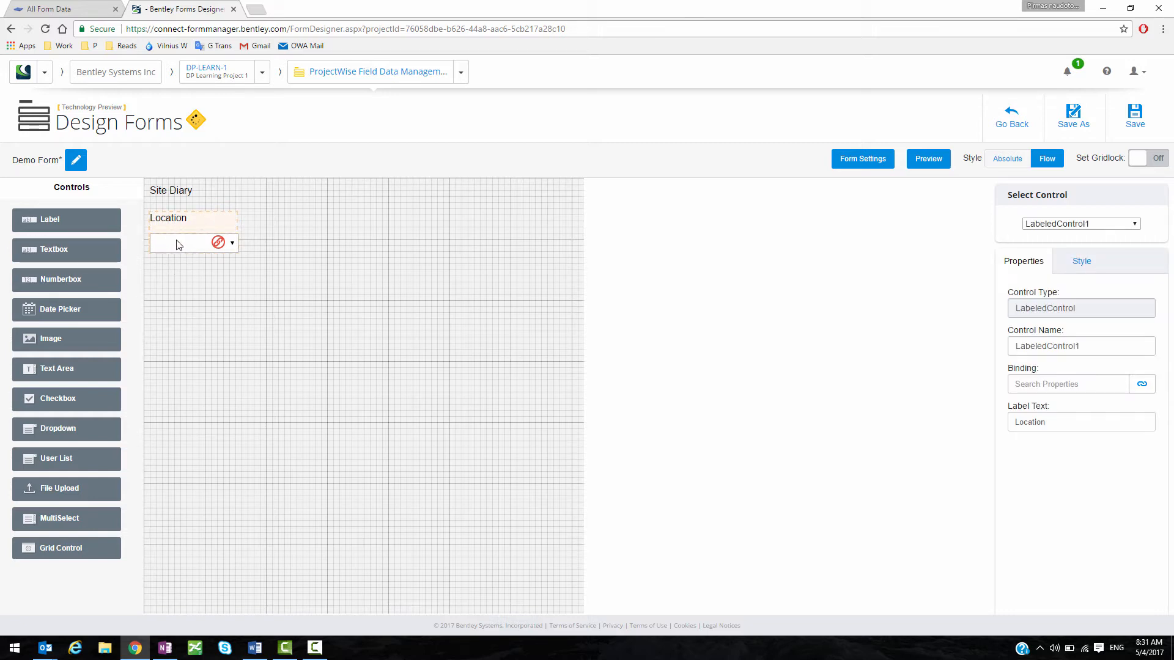
click(175, 246)
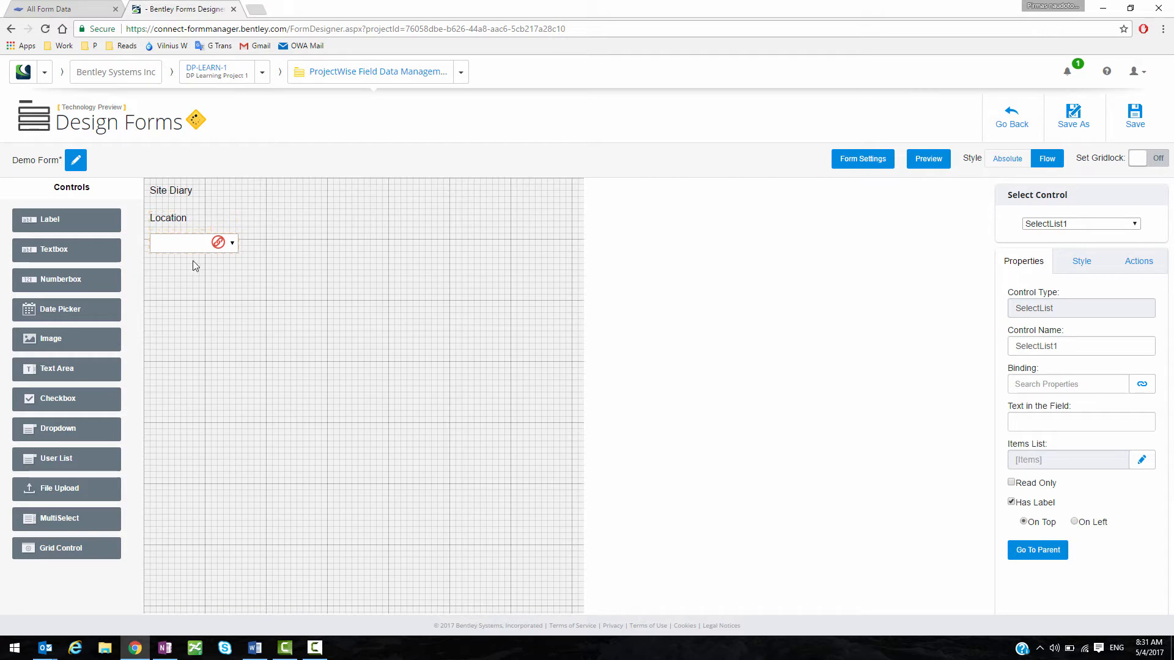
click(162, 244)
click(165, 245)
click(173, 226)
click(173, 225)
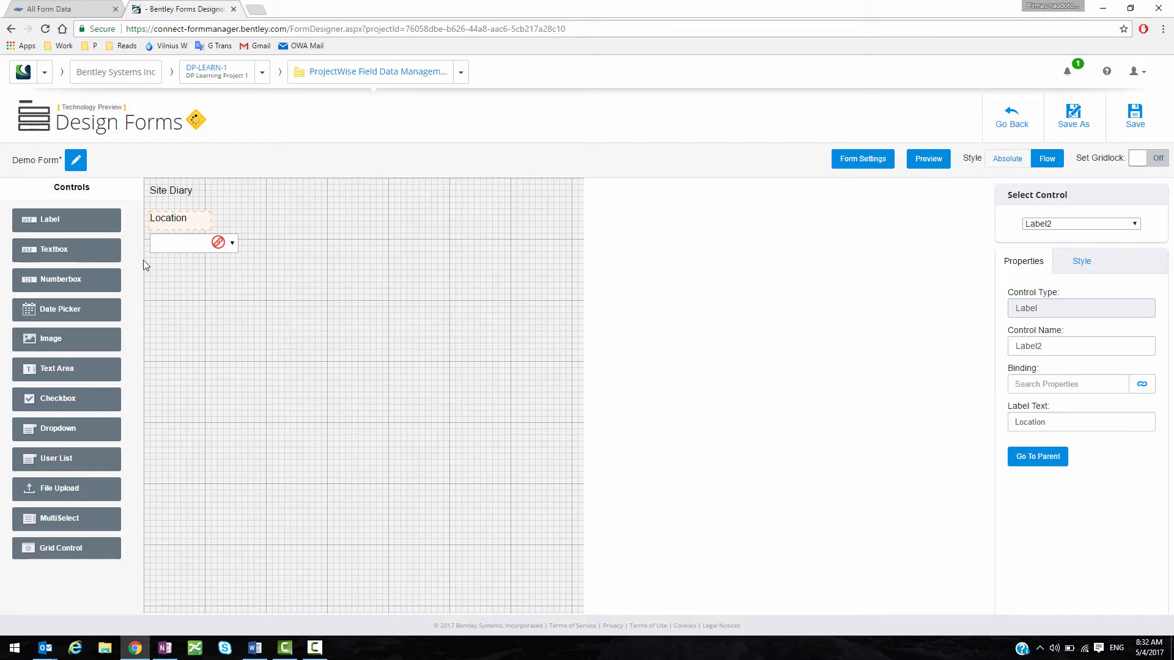
- Set the width of the whole labelled Location dropdown control to 50 percent
click(174, 243)
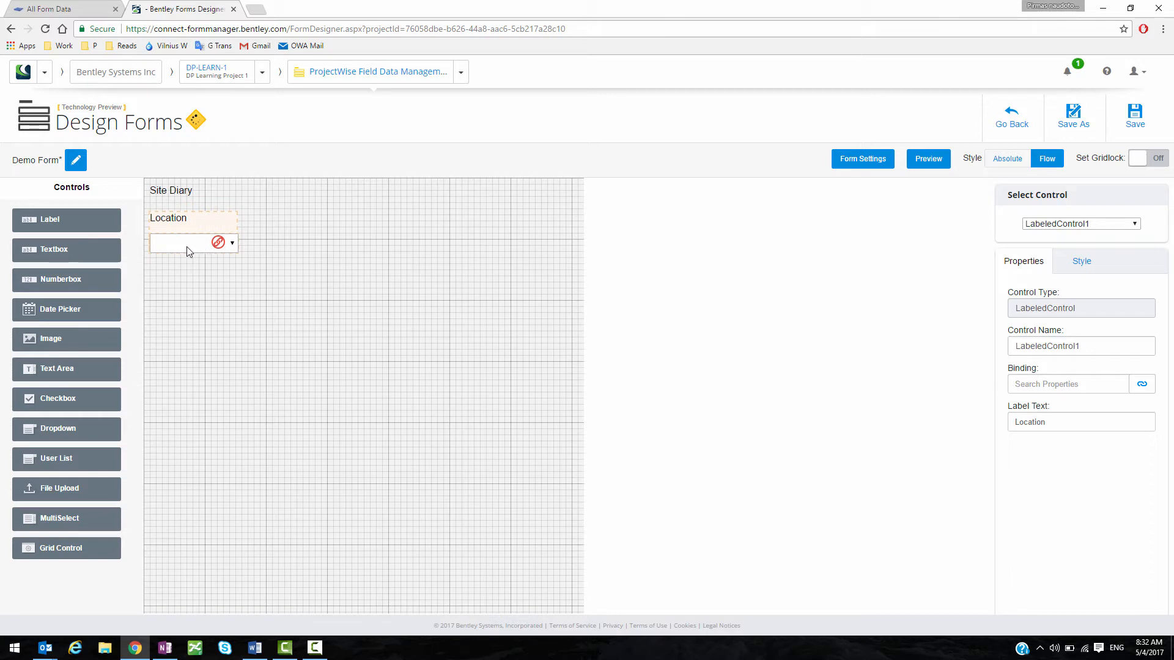
click(1087, 264)
click(1120, 321)
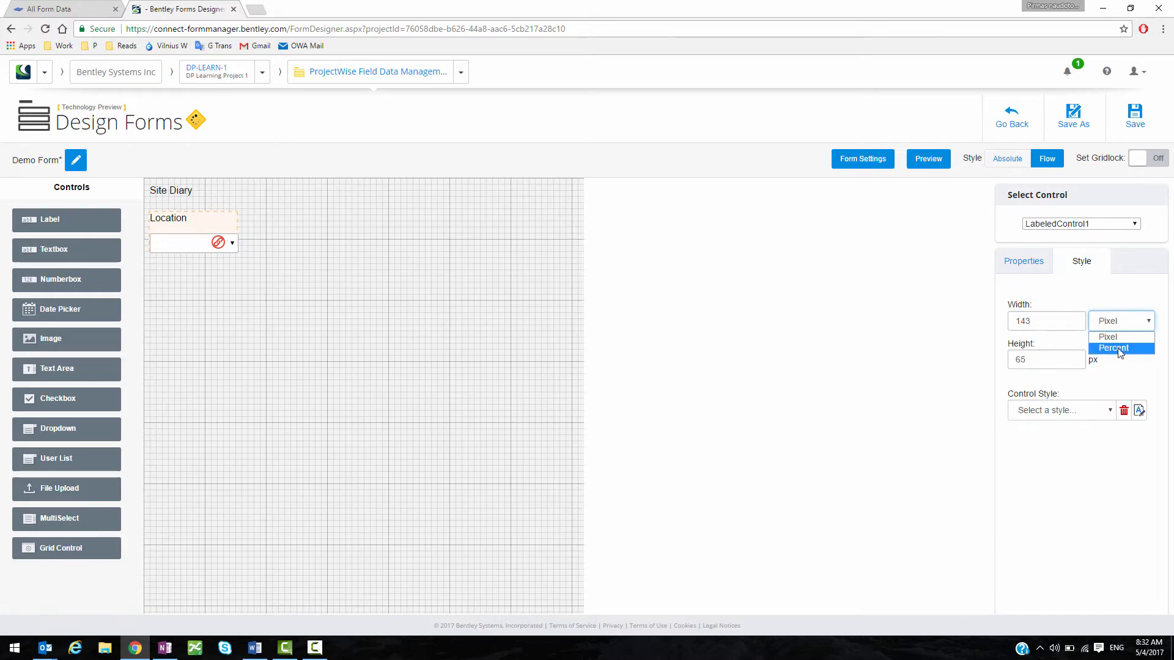
click(1114, 348)
click(1035, 324)
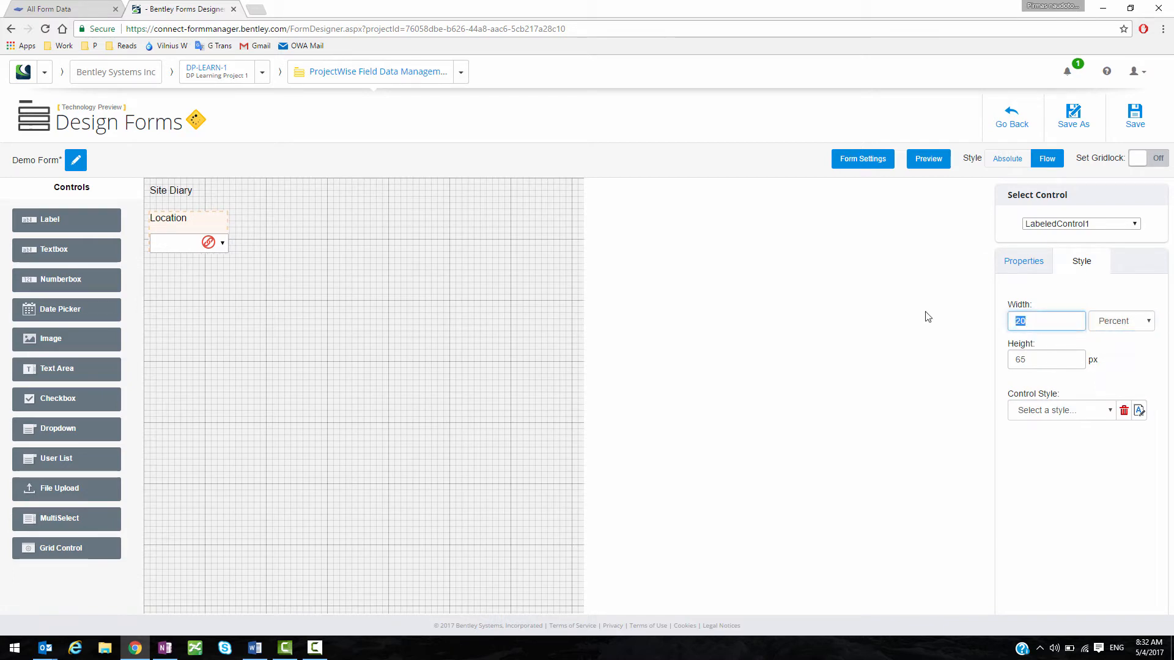
text(50)
click(1094, 475)
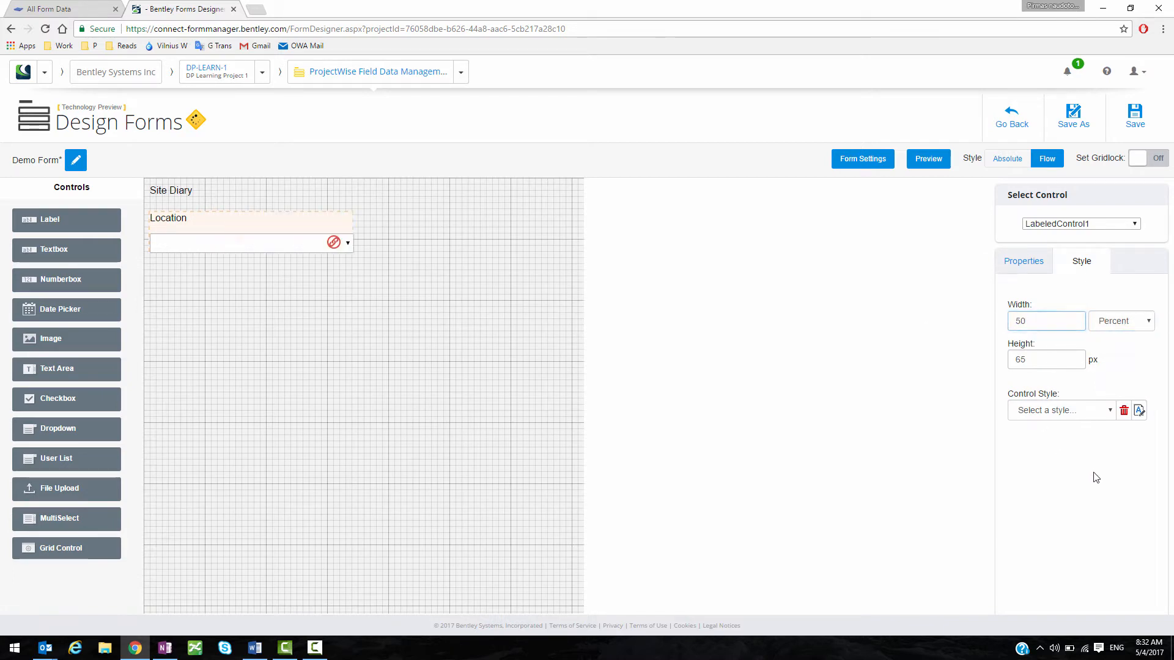
- Add a second dropdown with a label to the form and place it beside the labelled Location dropdown
click(387, 235)
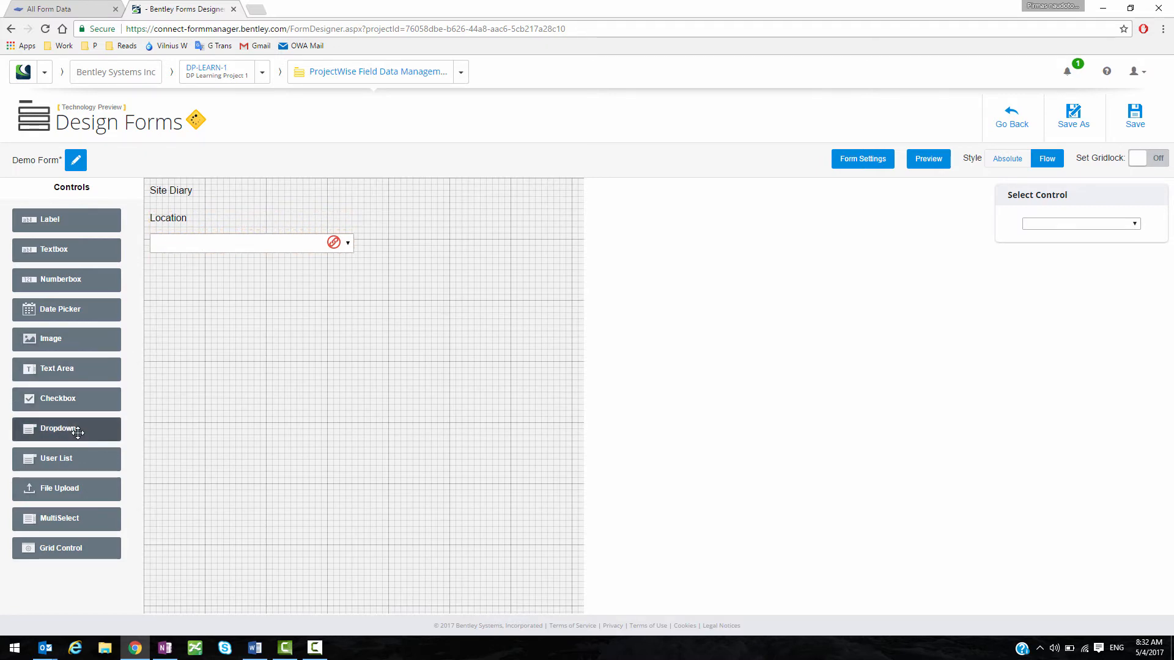
drag(67, 432, 398, 278)
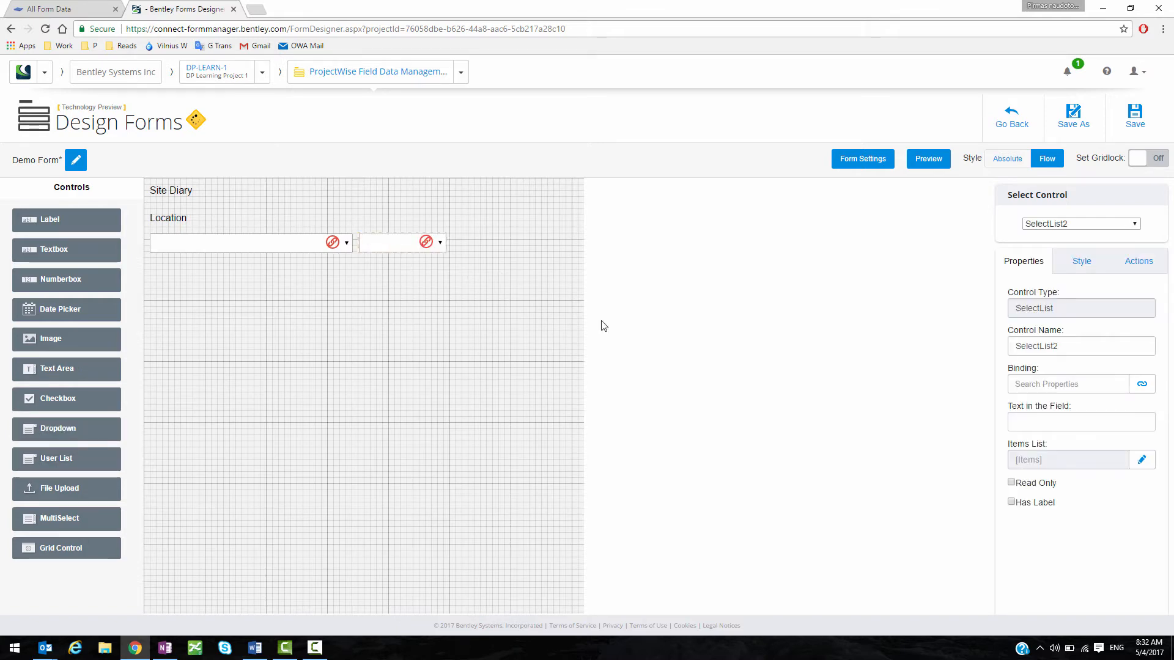
click(1011, 503)
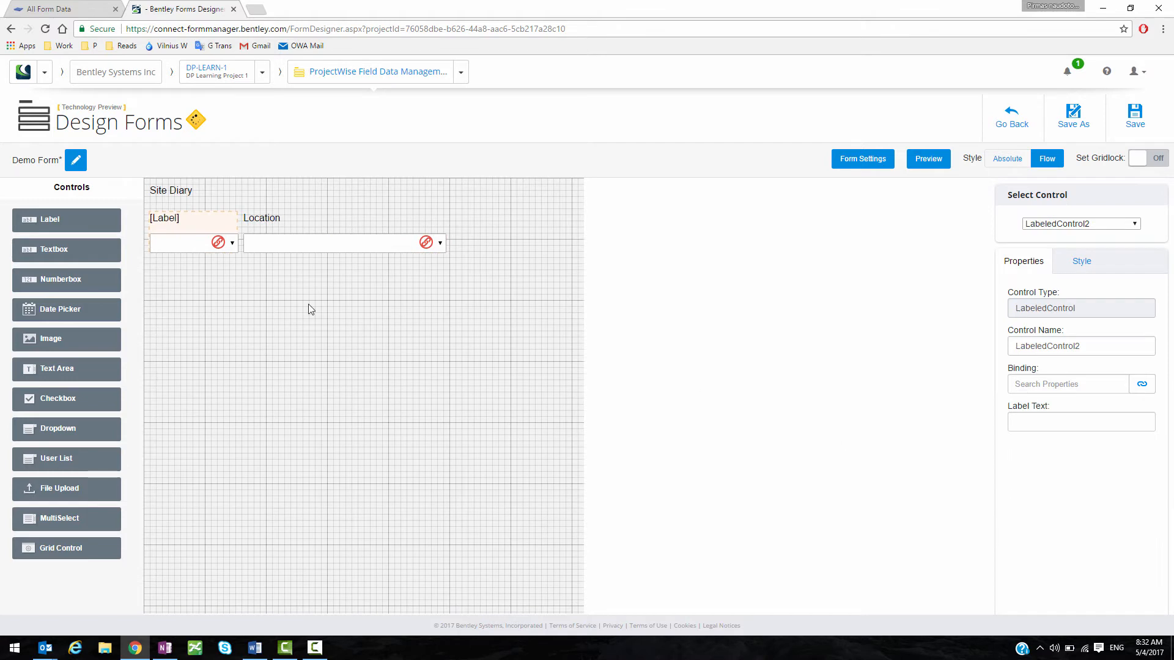
drag(198, 251, 403, 318)
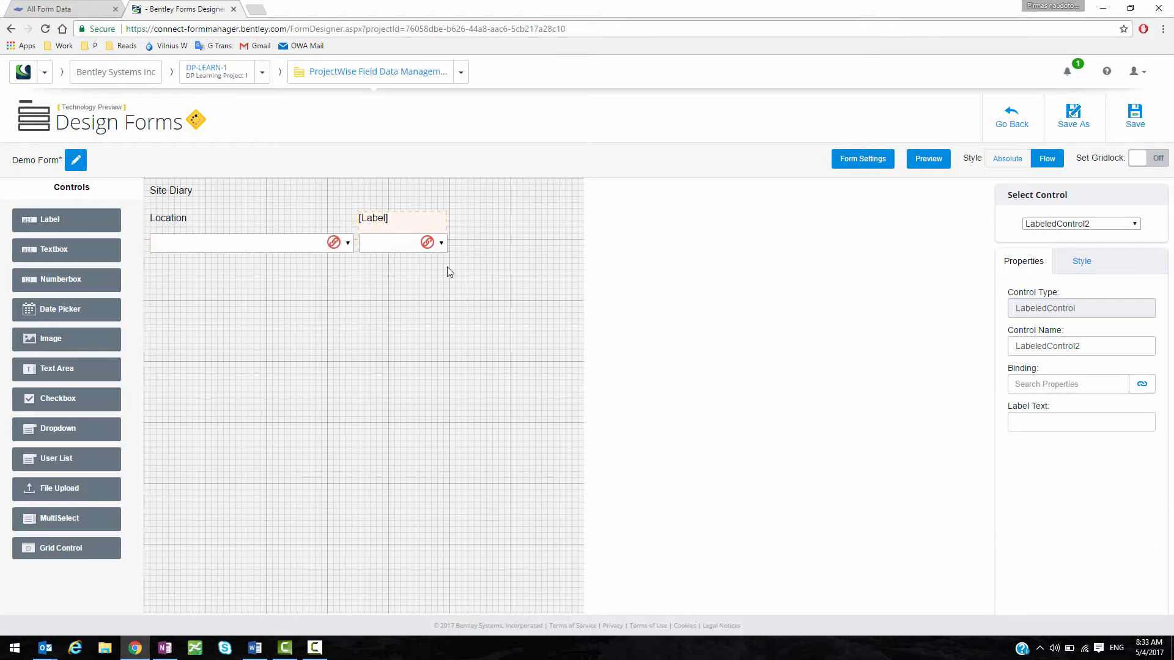
- Set the label text of the new labelled dropdown beside Location to "Weather"
click(393, 245)
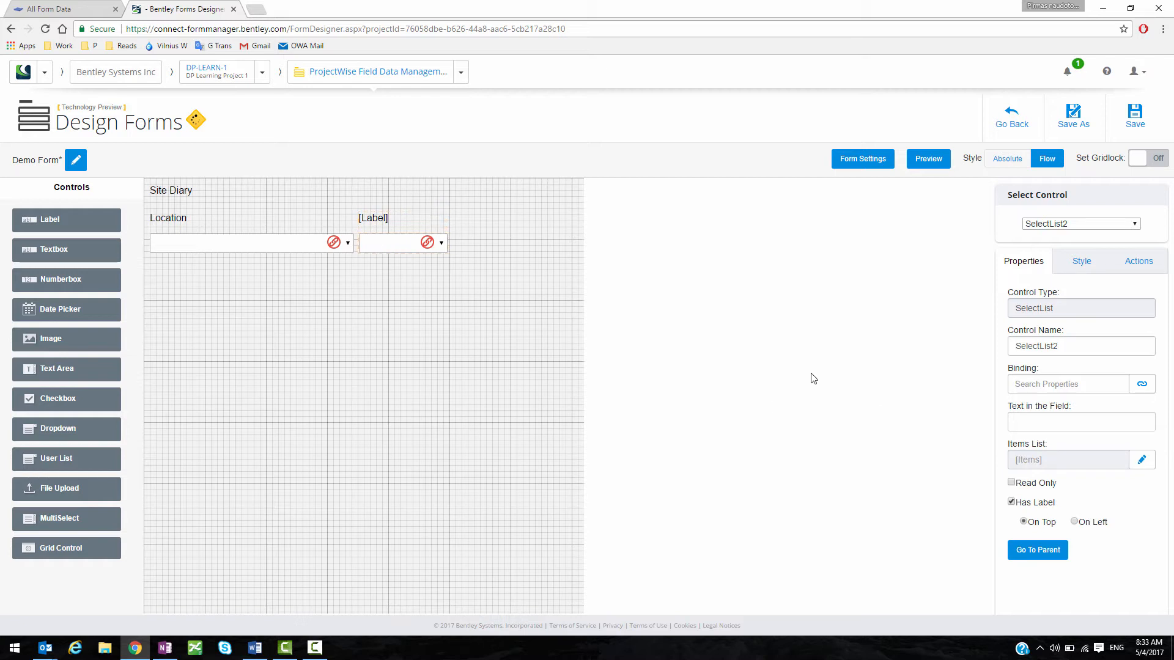
click(385, 247)
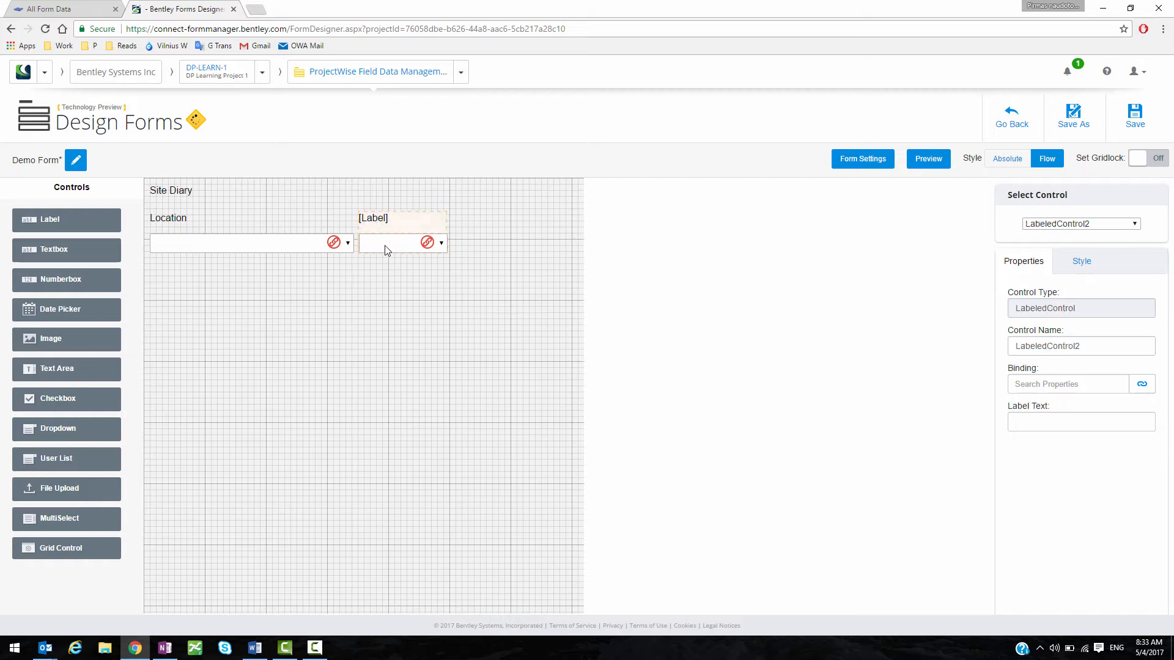
click(1039, 427)
text(Wea)
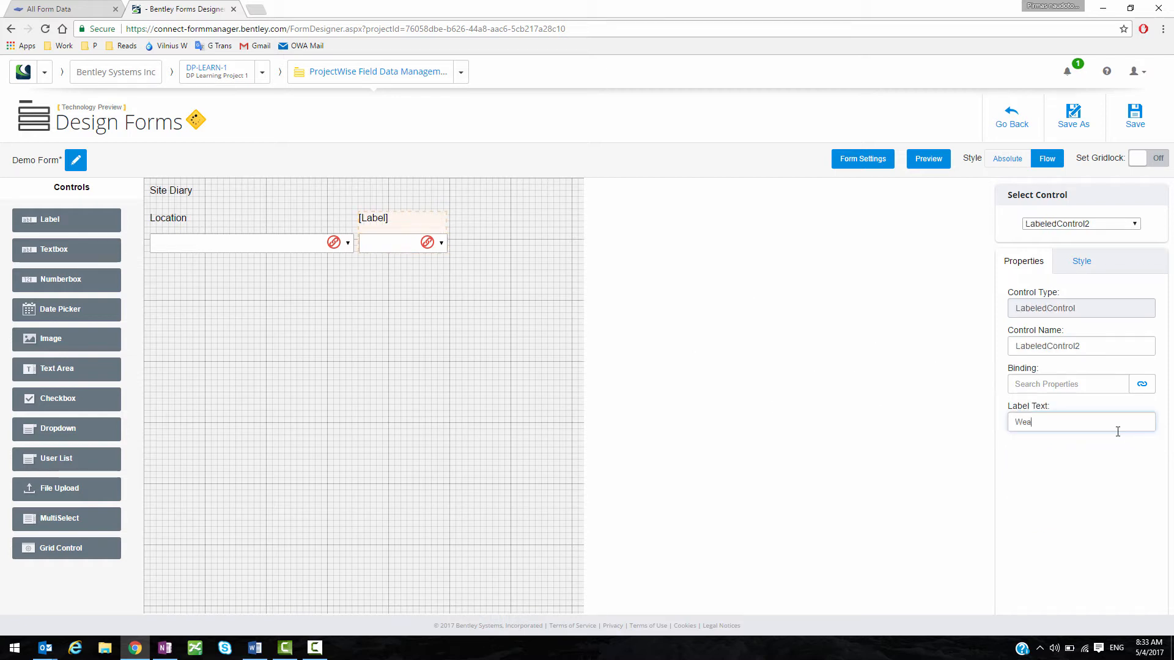
text(ther)
click(1039, 472)
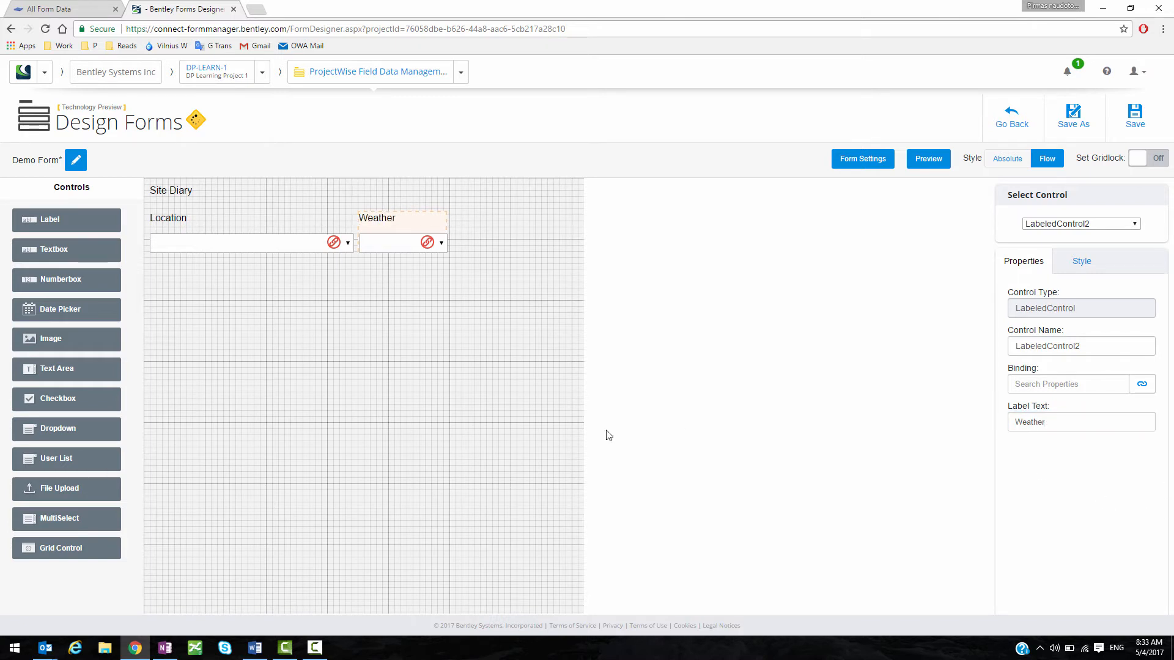
- Set the width of the whole labelled Weather dropdown control to 50 percent
click(412, 363)
click(385, 248)
click(1072, 272)
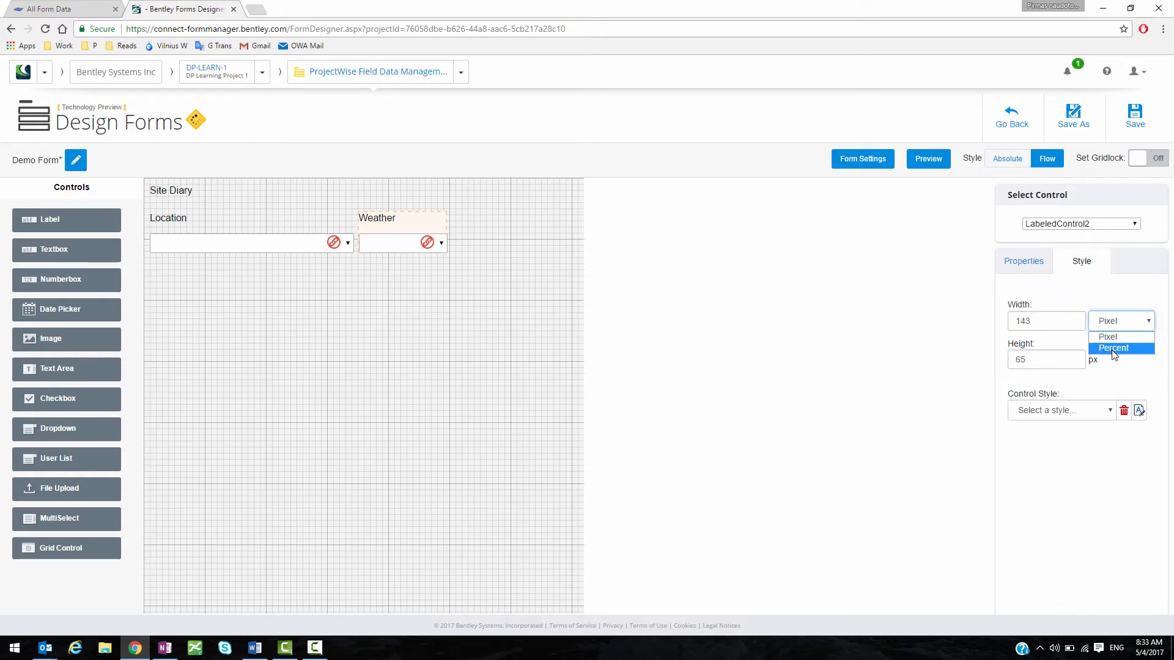
click(1114, 348)
drag(1027, 321, 978, 318)
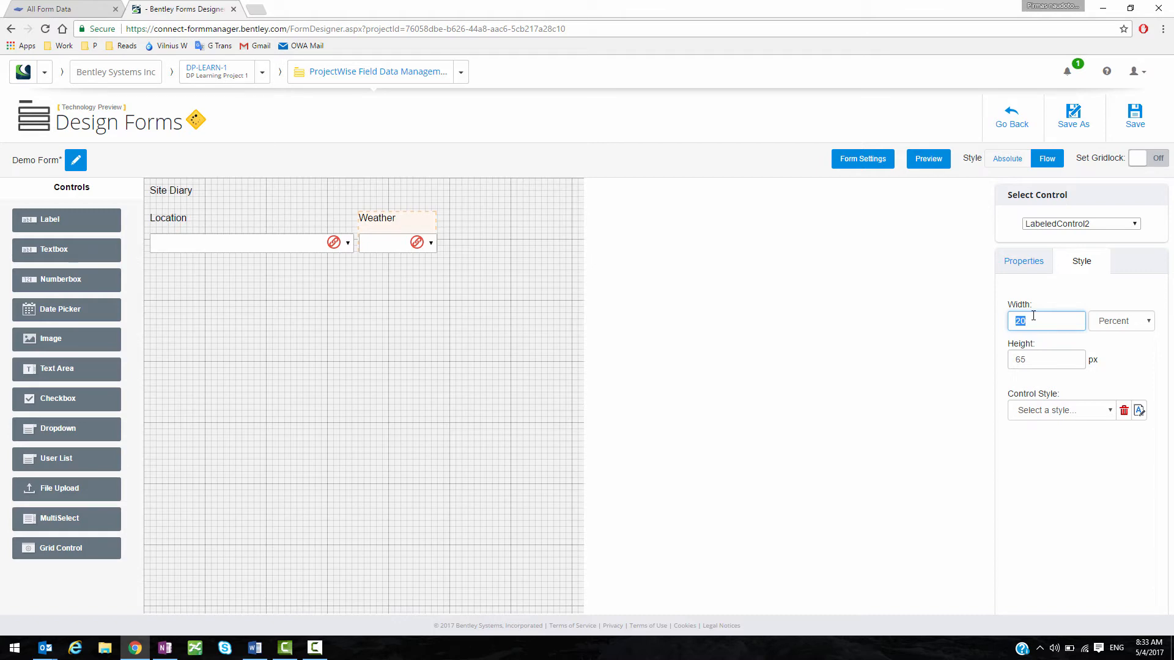
text(50)
click(1059, 482)
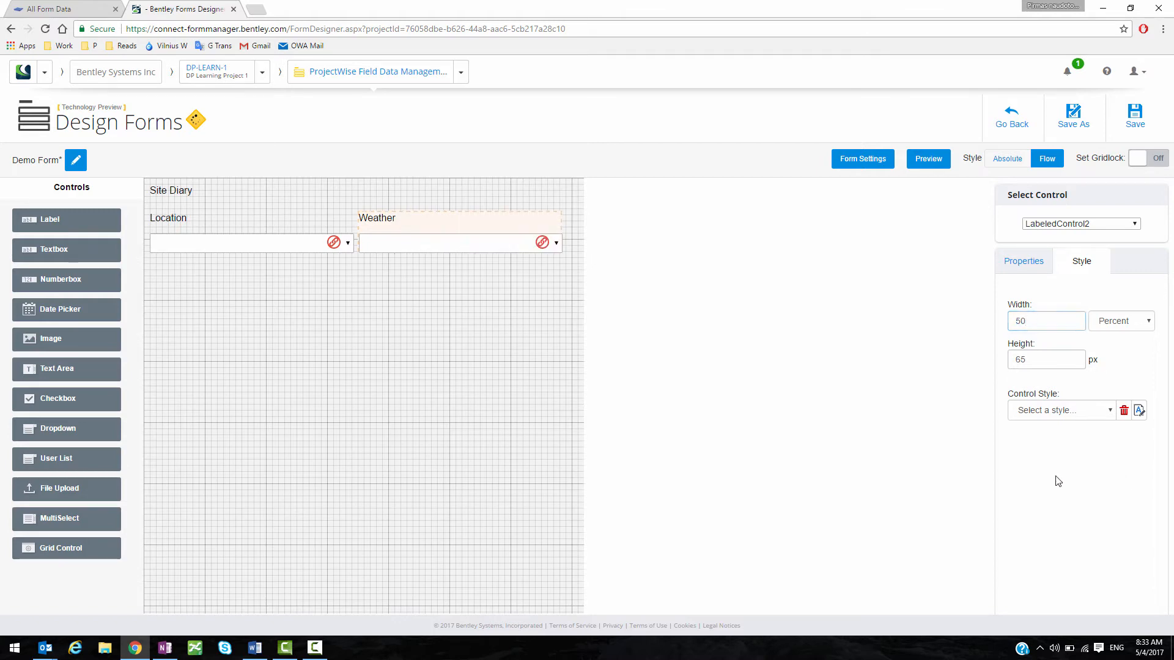
click(393, 346)
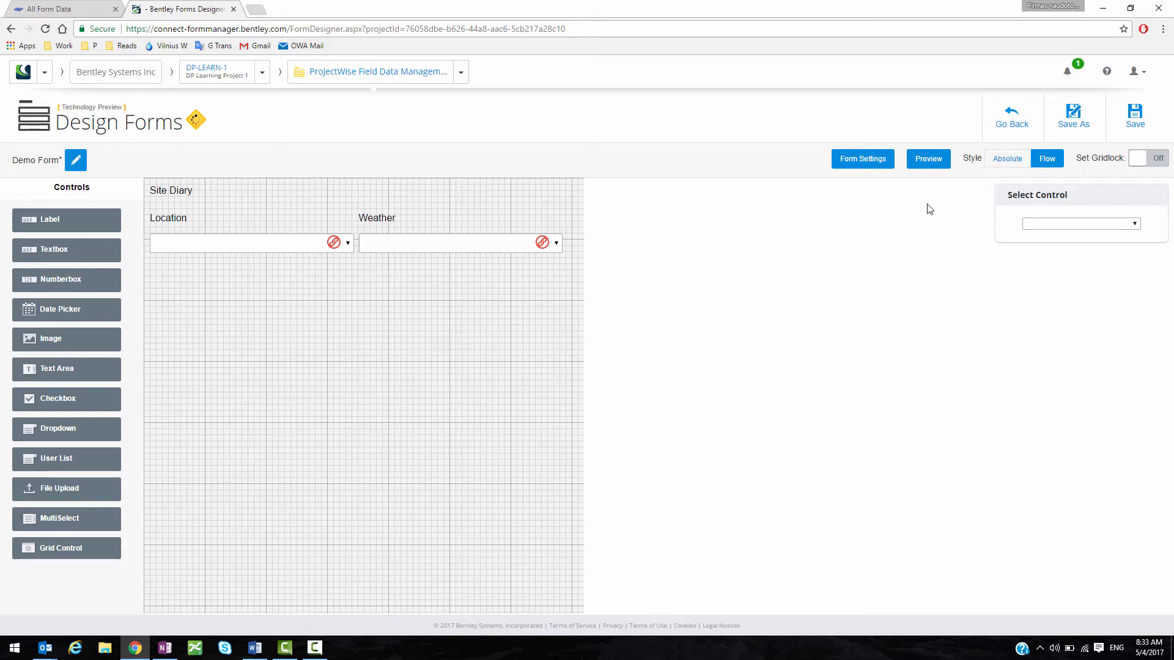
- Preview the form on a large tablet in portrait and landscape layout, and close the preview
click(922, 162)
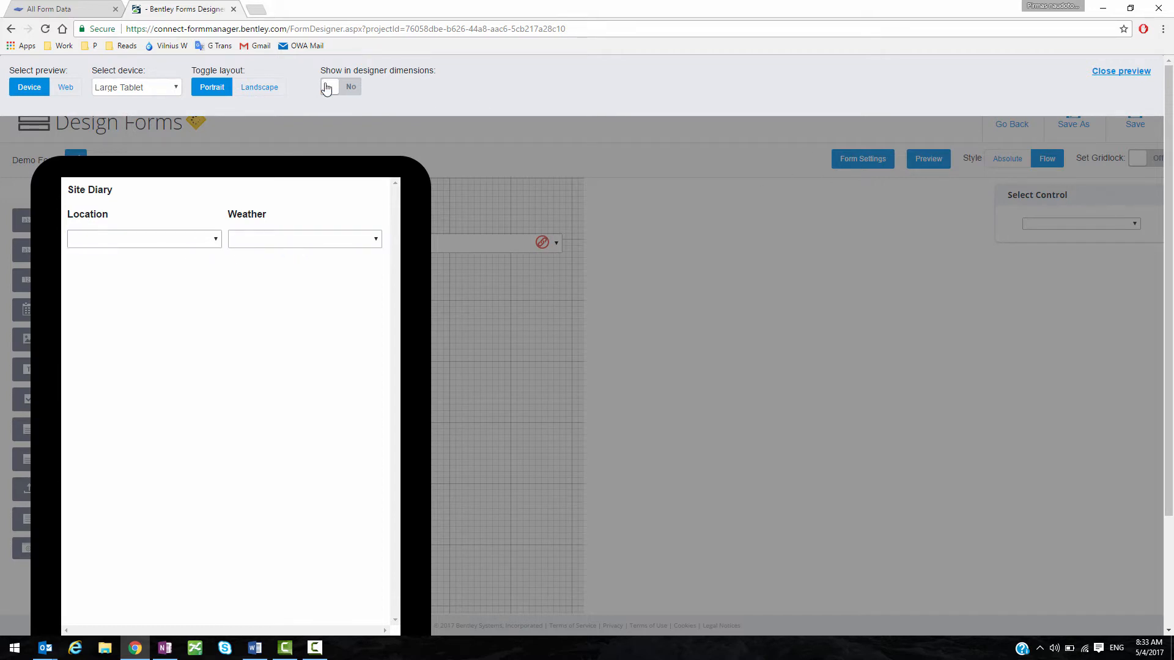
click(266, 94)
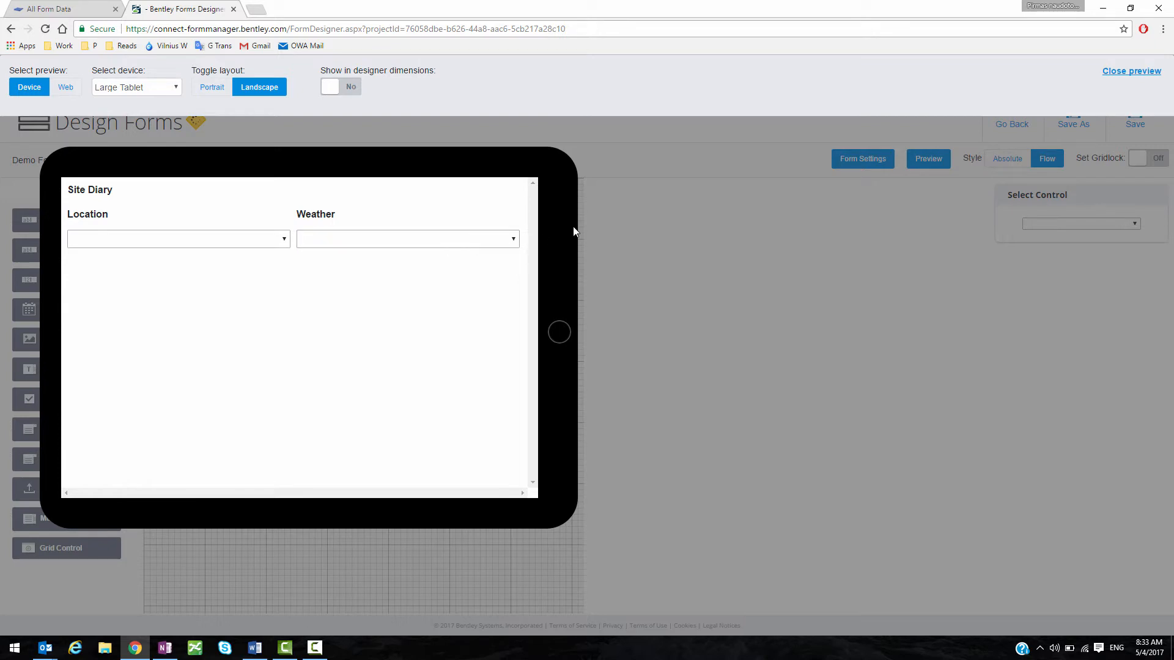
click(1148, 72)
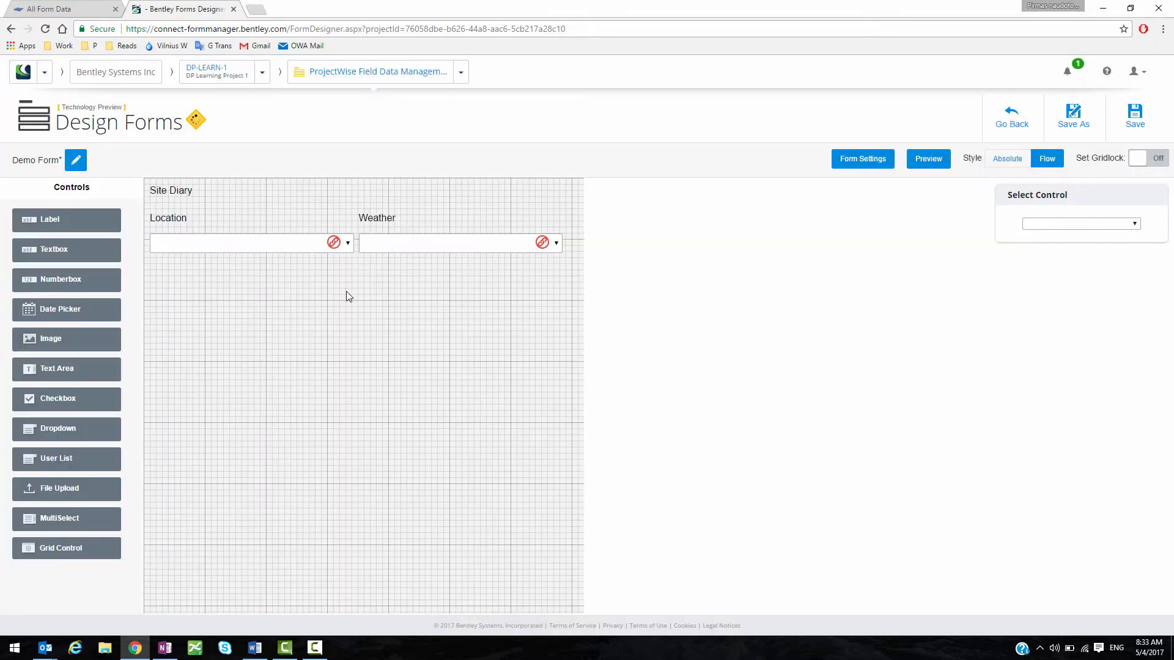
click(202, 246)
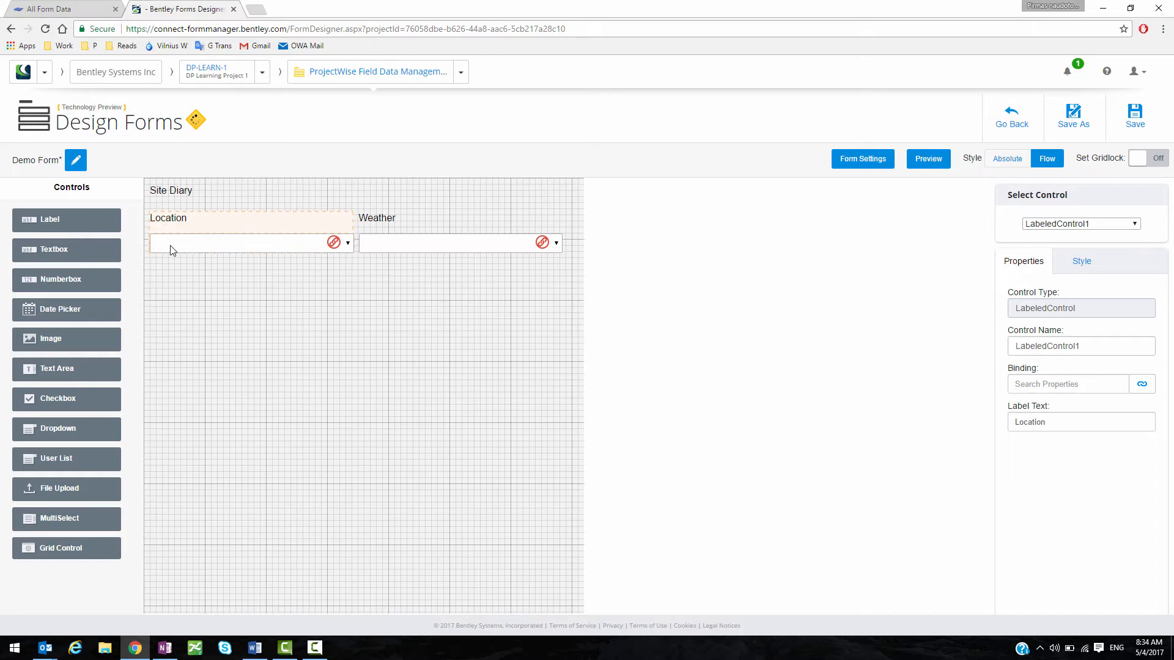
click(297, 353)
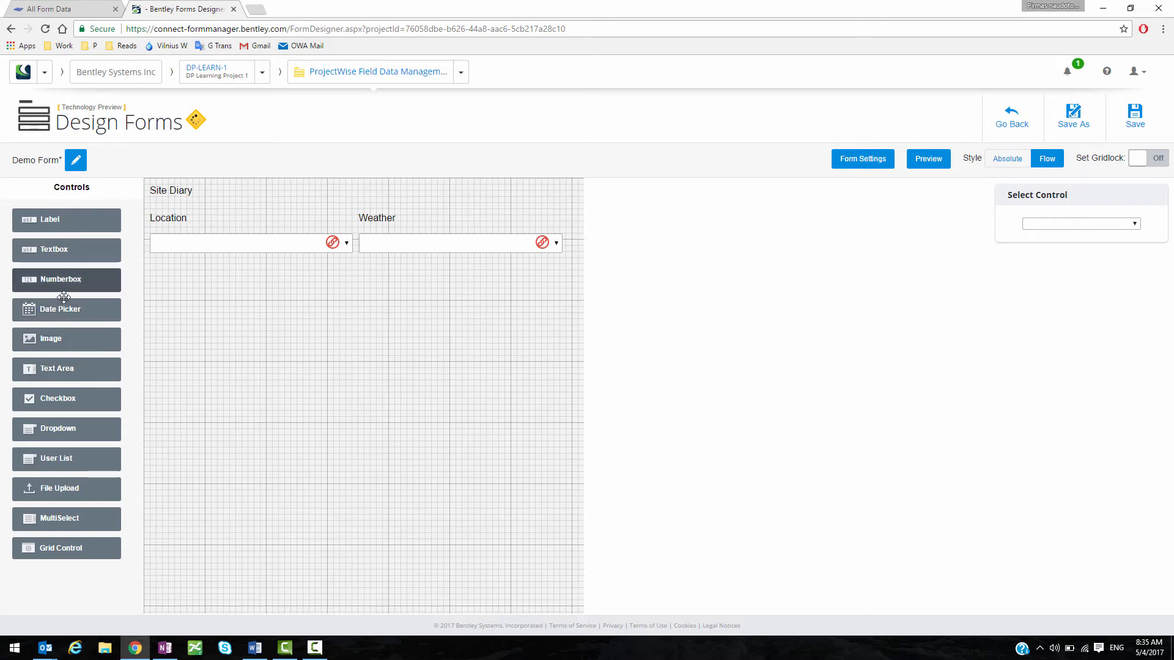
- Add a textbox with a label below the Location dropdown and position its label on the left
drag(62, 252, 187, 283)
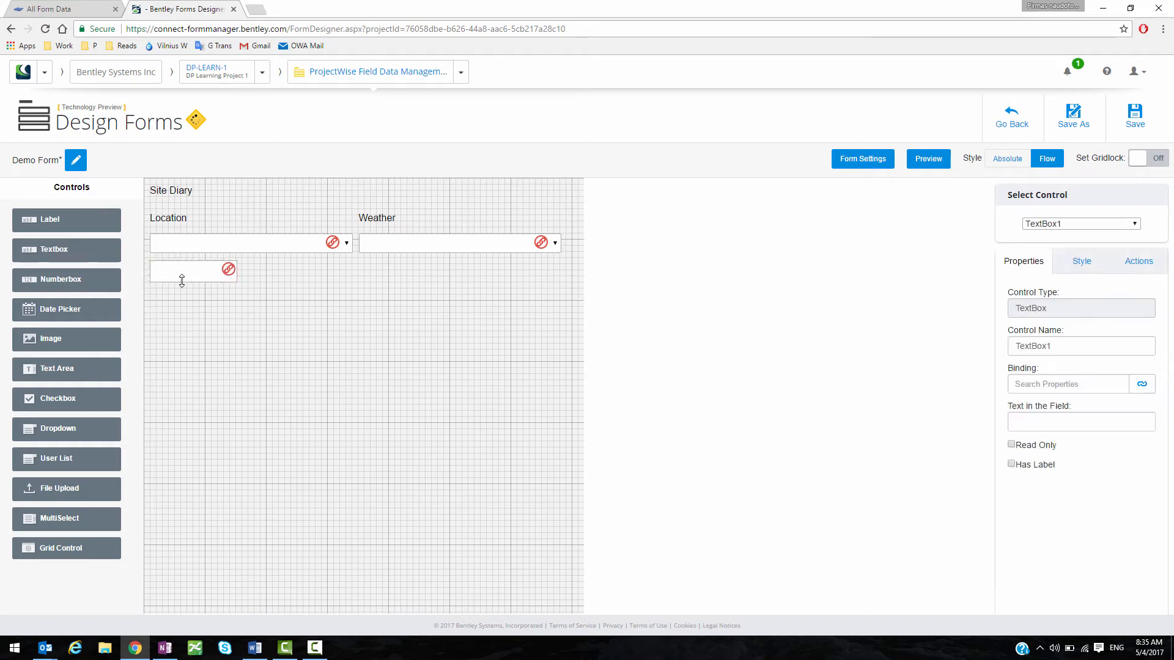
click(1015, 467)
drag(377, 248, 264, 306)
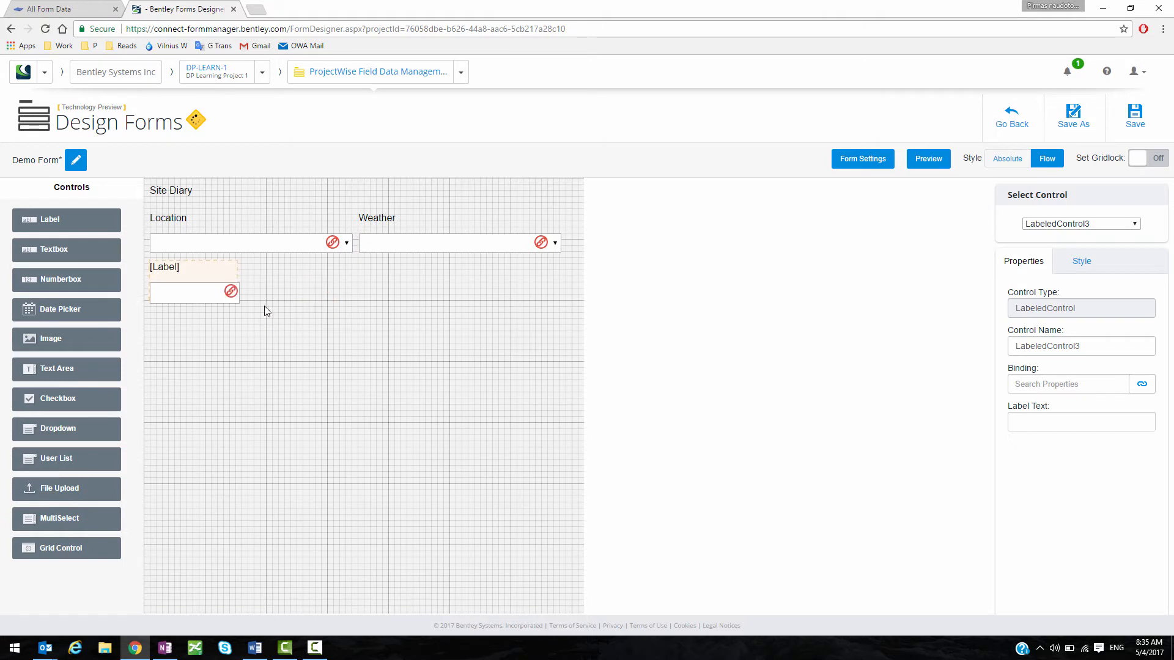
click(186, 297)
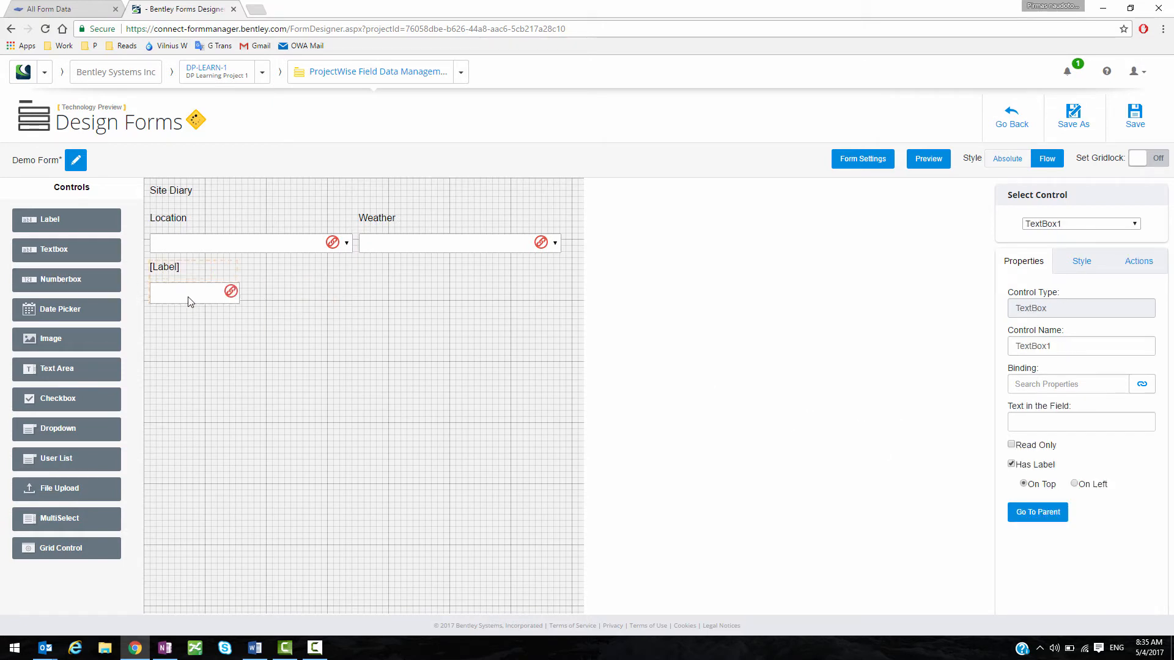
click(1075, 484)
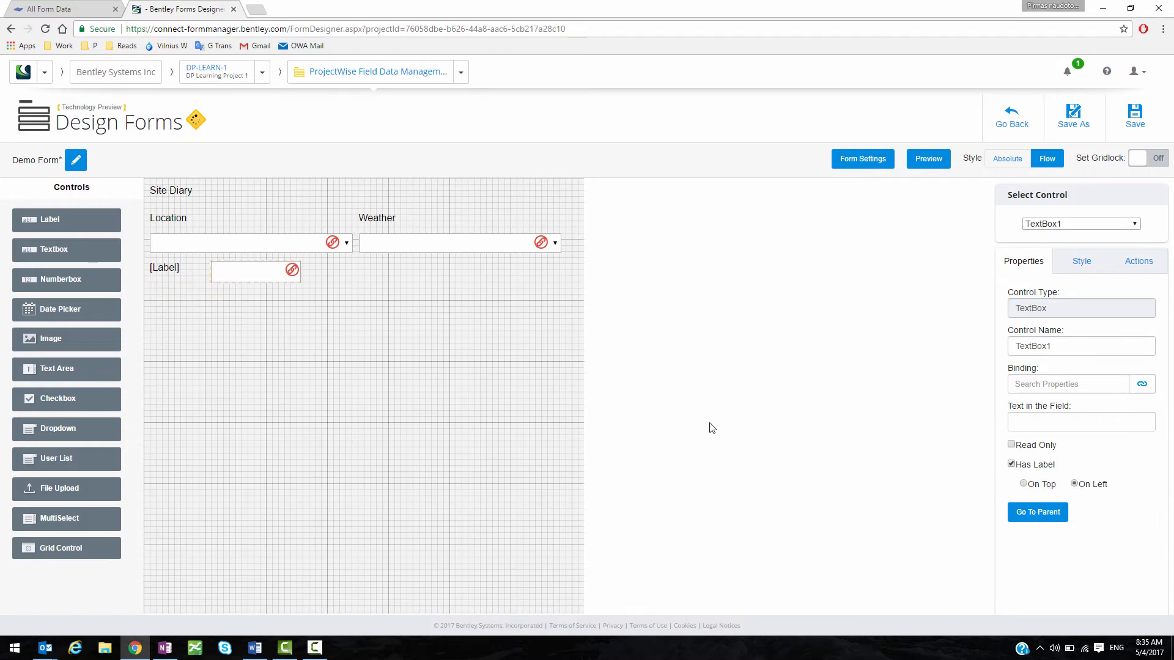
- Set the width of the whole labelled textbox control below the Location dropdown to 100 percent
click(160, 285)
click(240, 273)
click(241, 271)
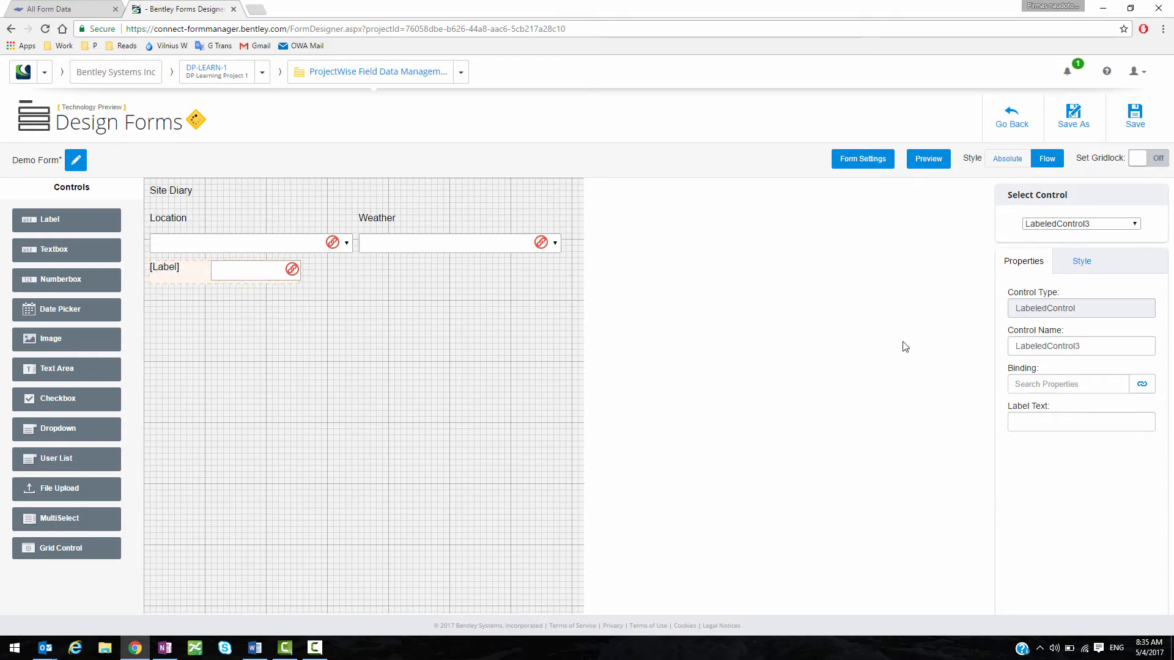
click(1081, 264)
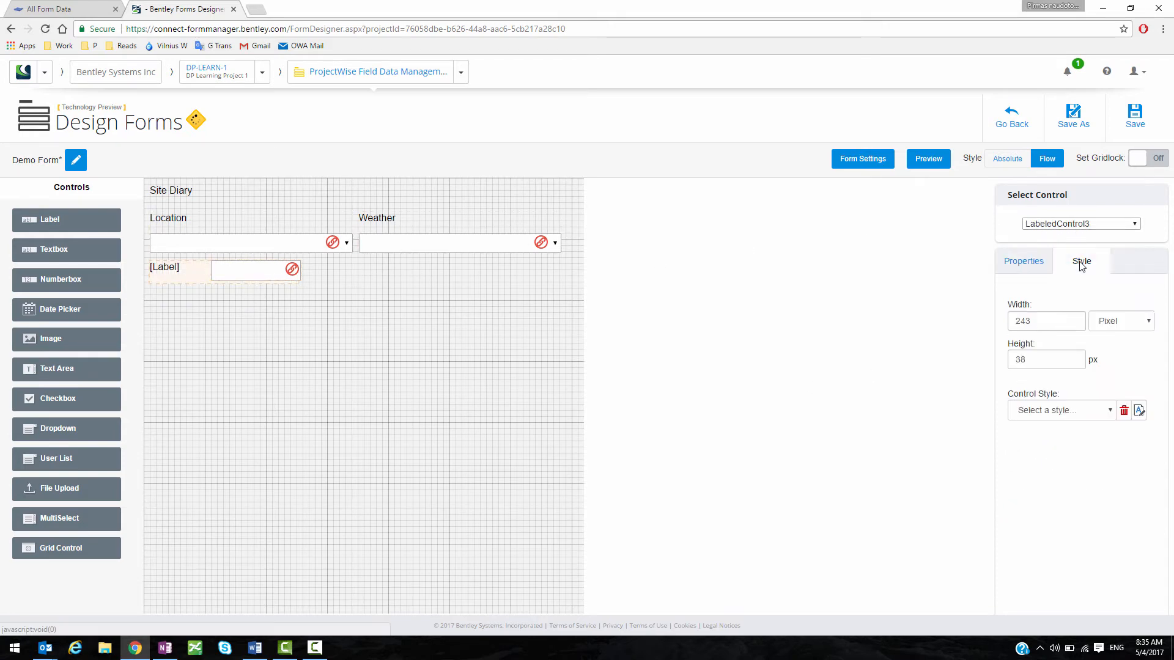
double_click(1066, 322)
click(1119, 321)
click(1122, 347)
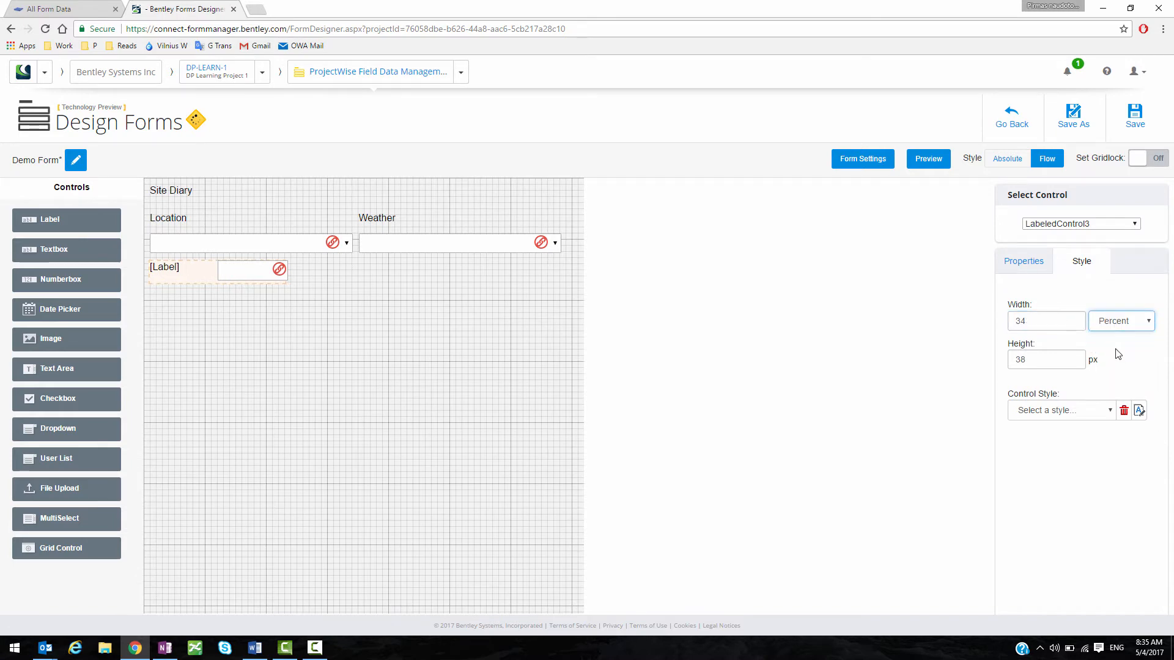
drag(1033, 321, 982, 325)
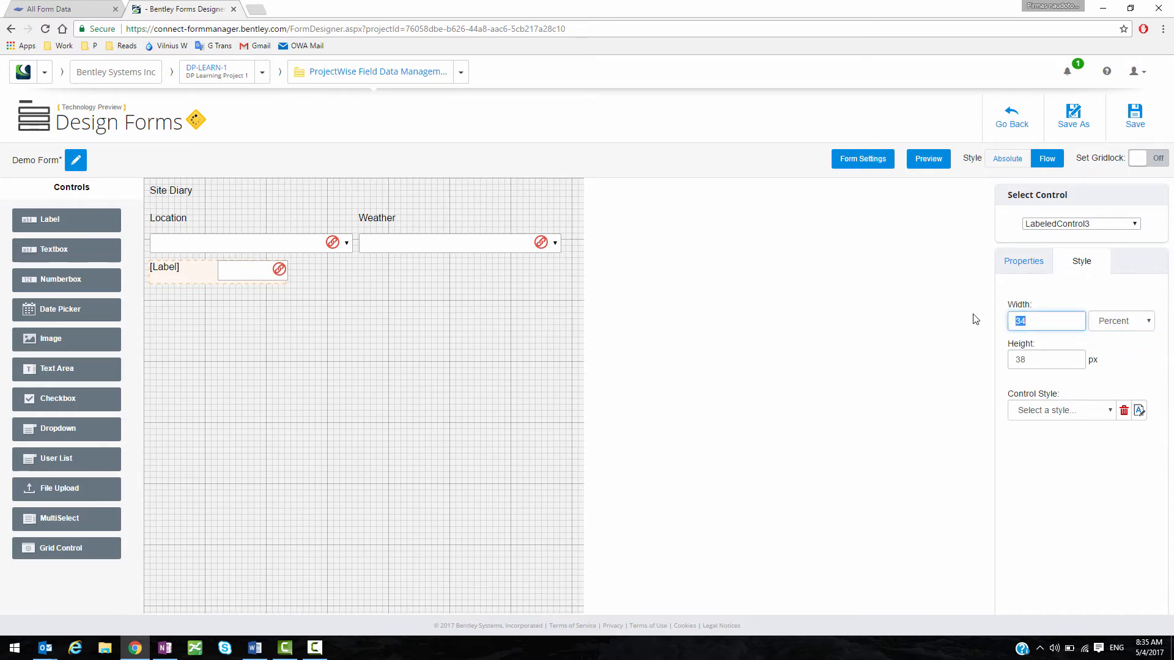
key(Return)
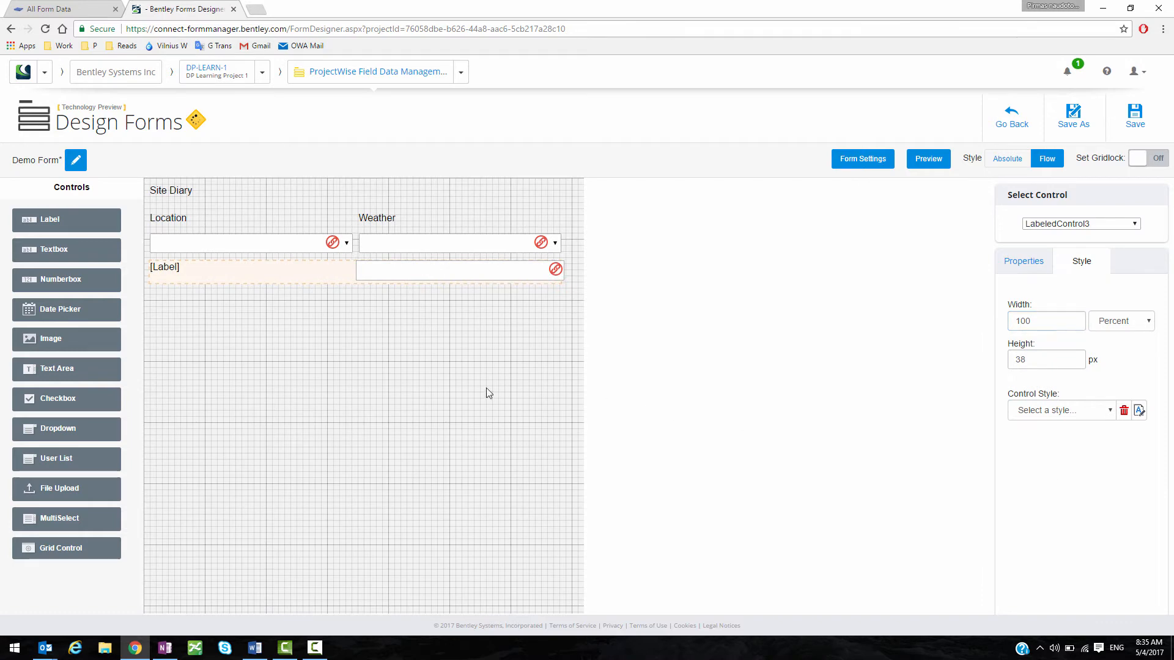
click(362, 370)
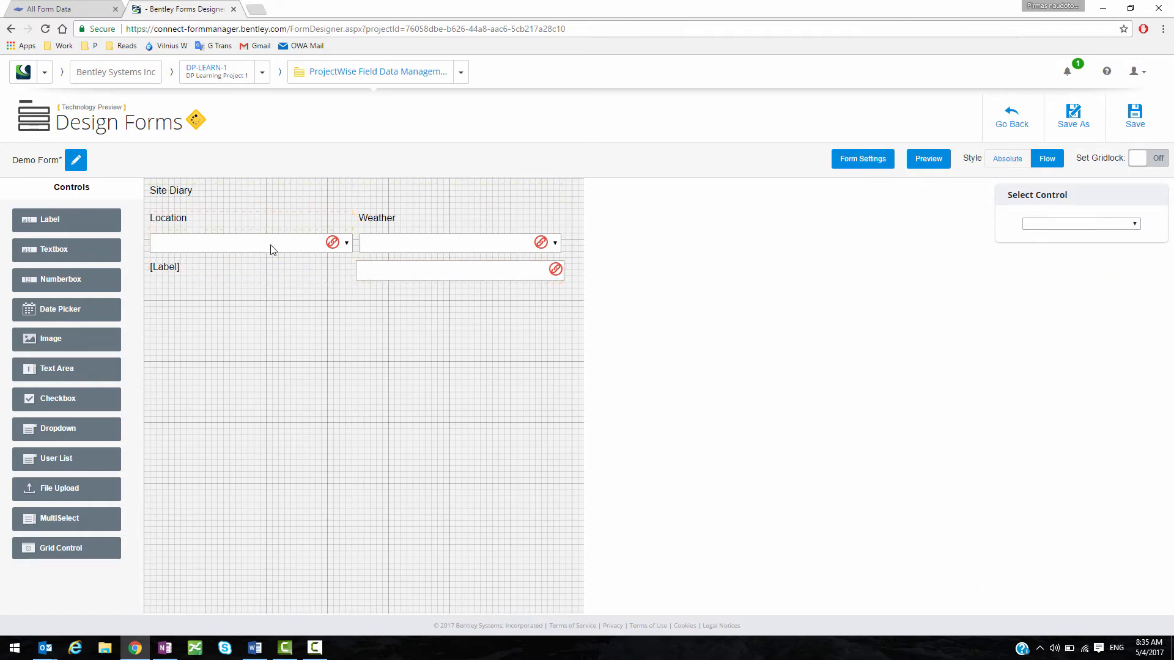
- Select the label inside the labelled textbox control and set its text to "Weather Description"
click(196, 276)
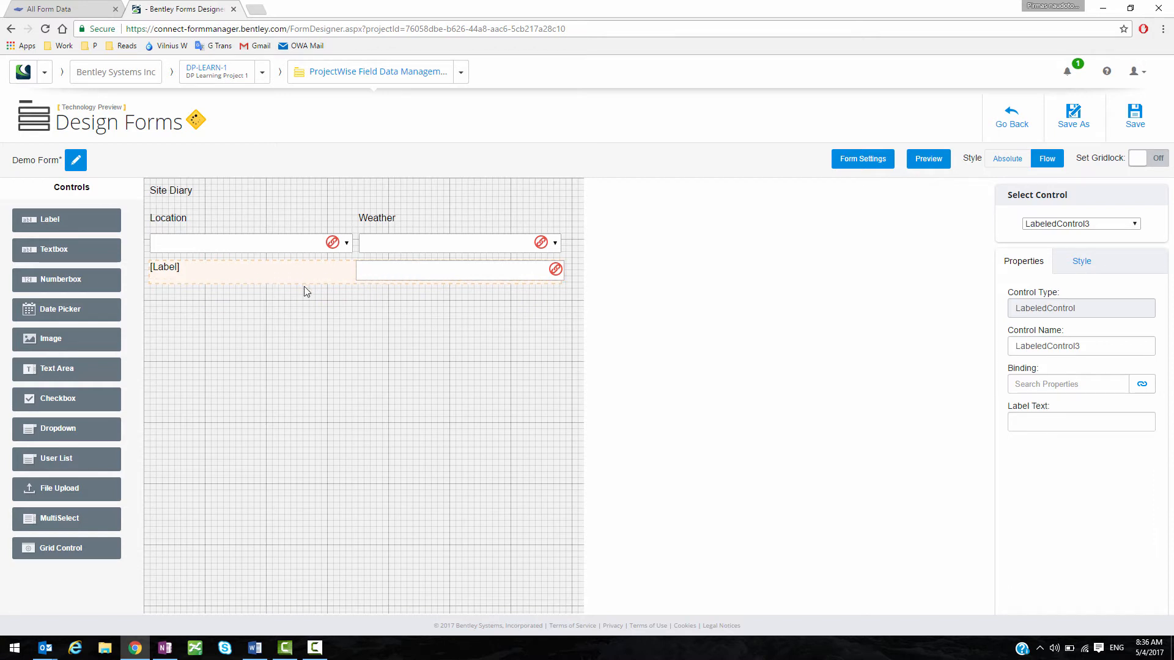
click(185, 273)
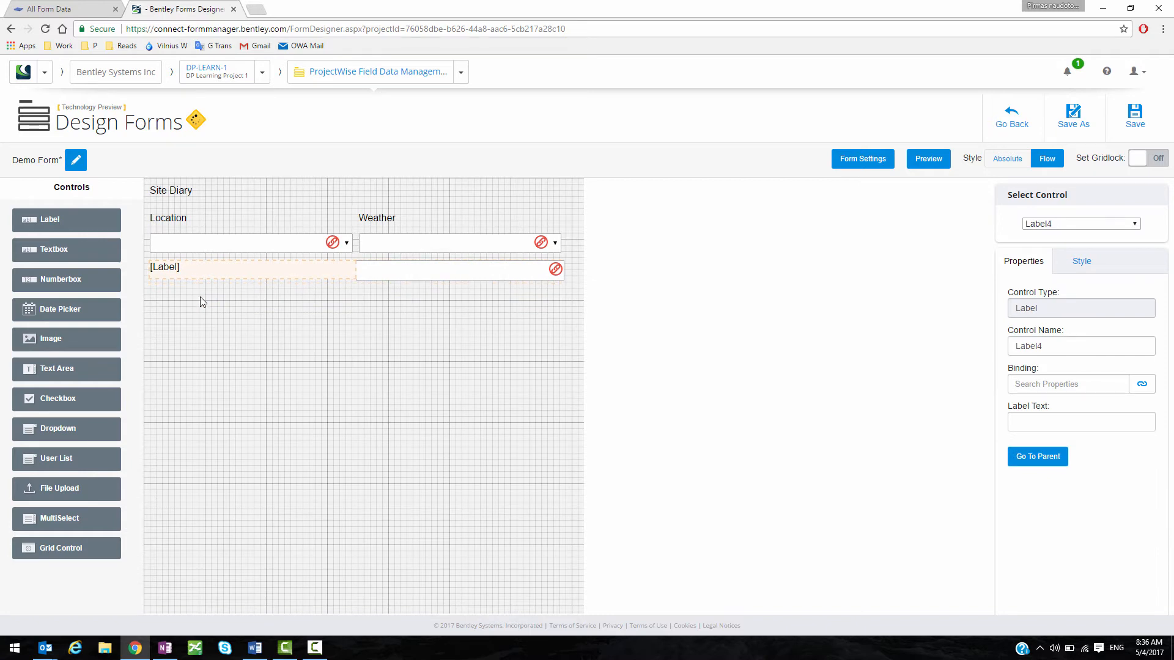
drag(169, 273, 173, 273)
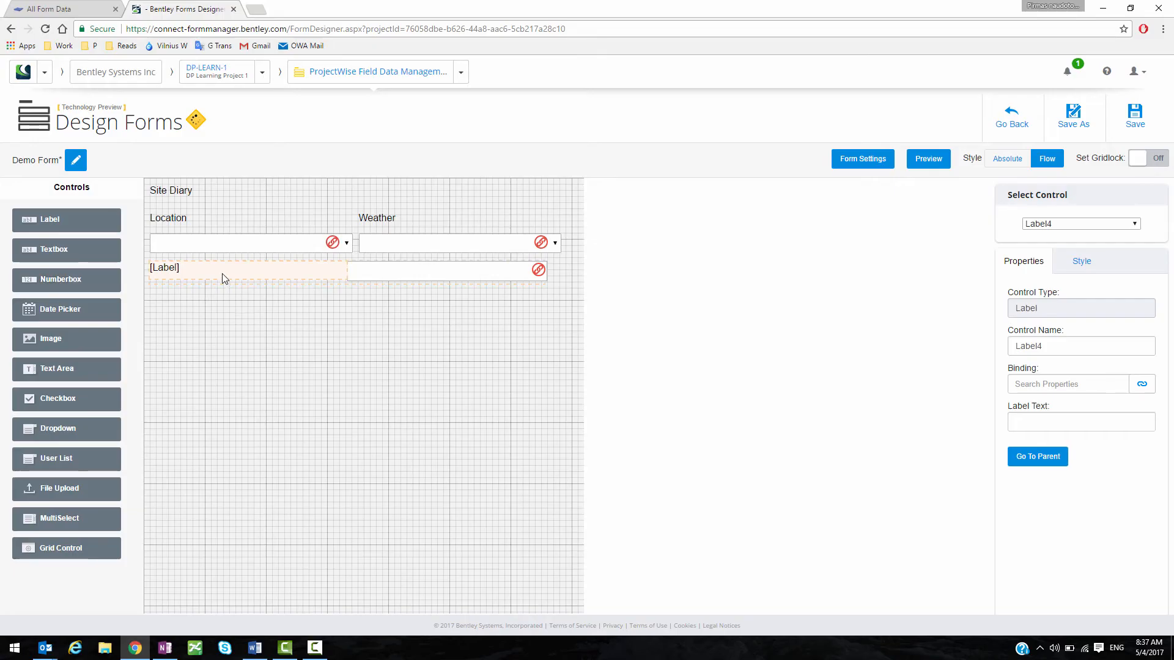
drag(222, 275, 219, 274)
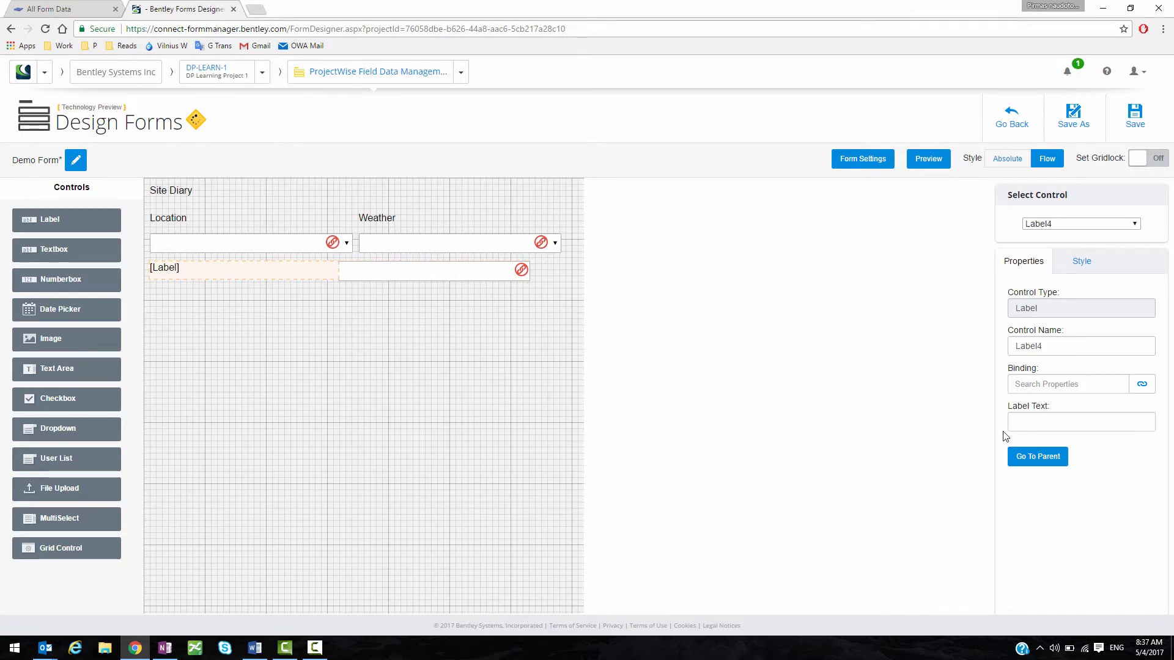
click(1017, 422)
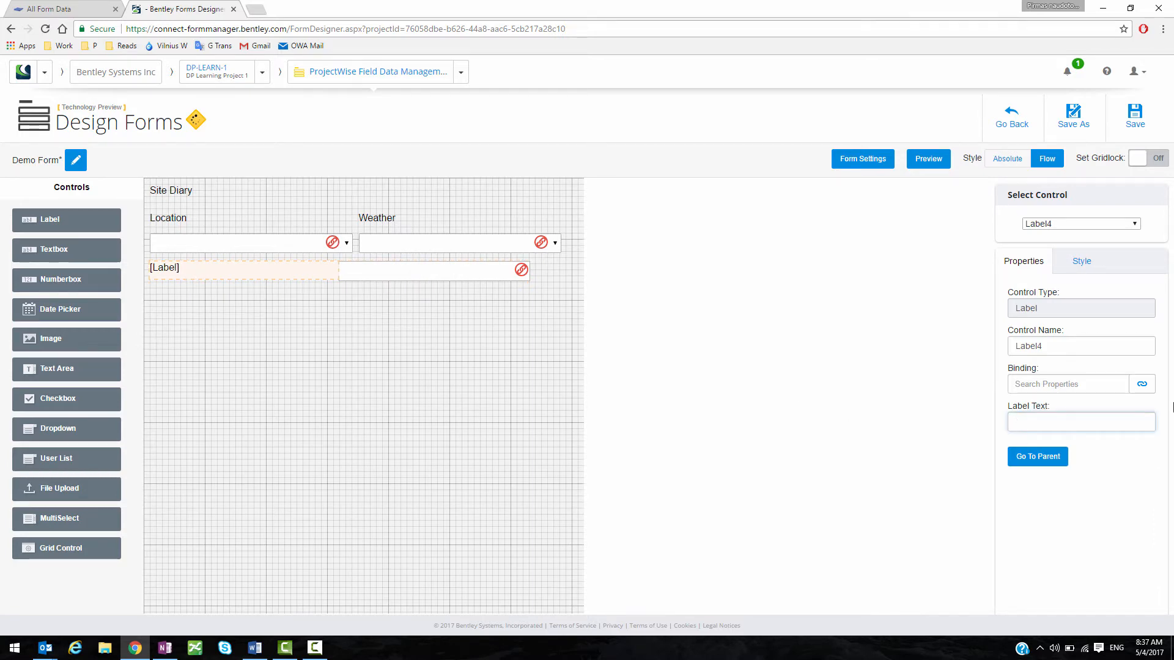
text(Weather )
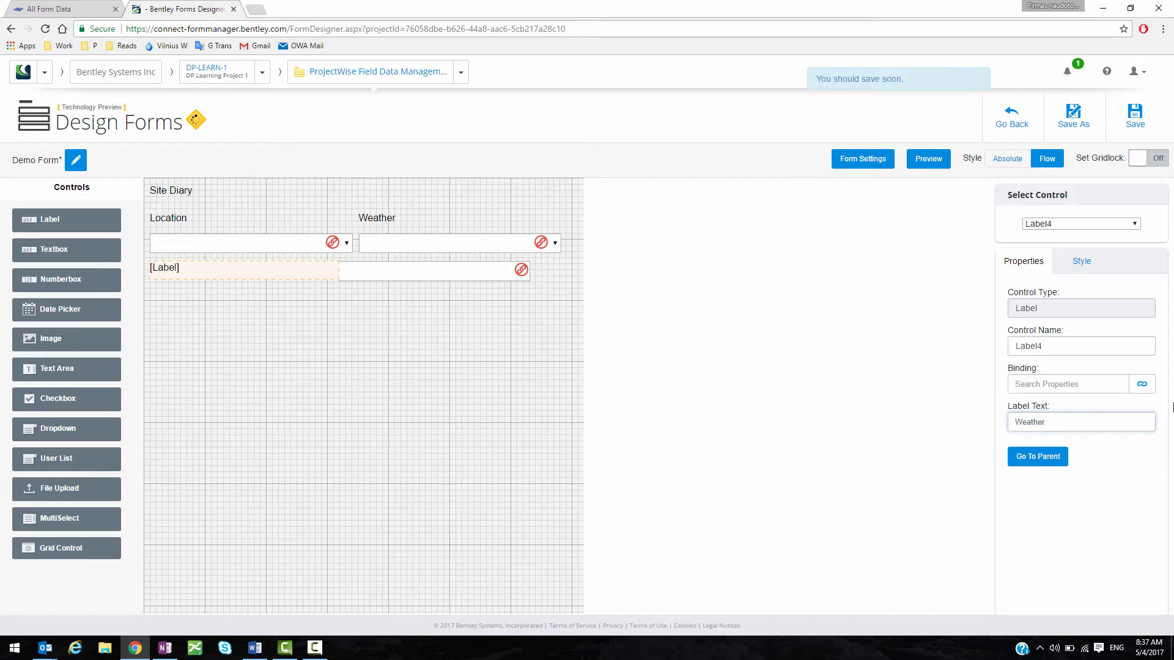
text(Description)
click(1074, 489)
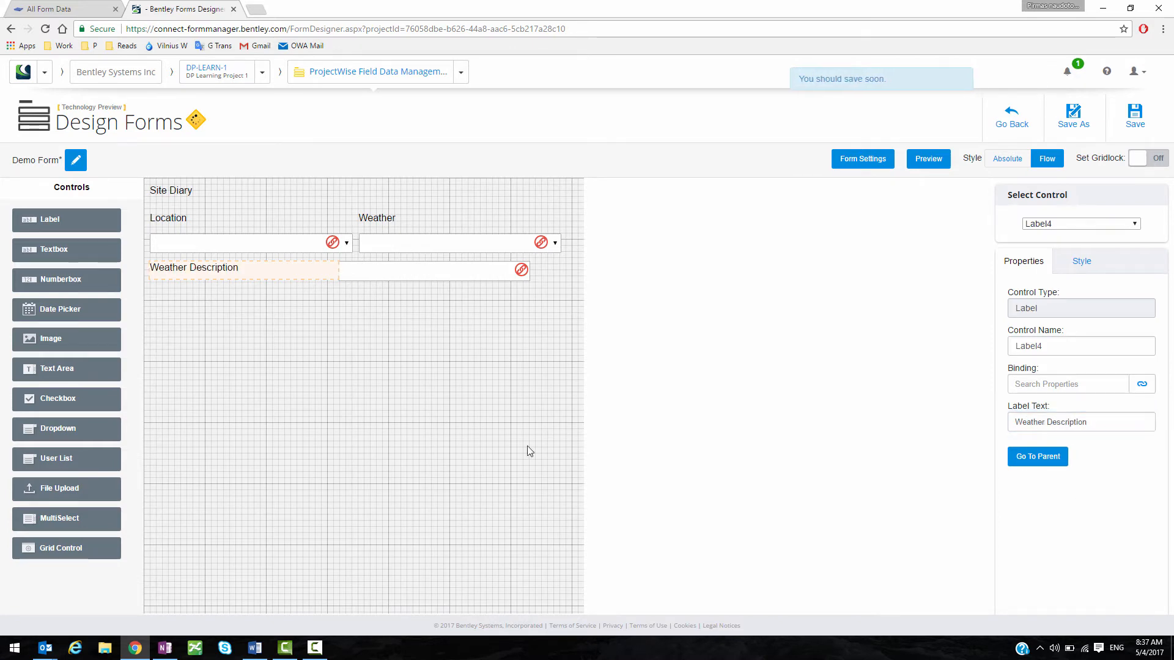
click(542, 412)
click(295, 273)
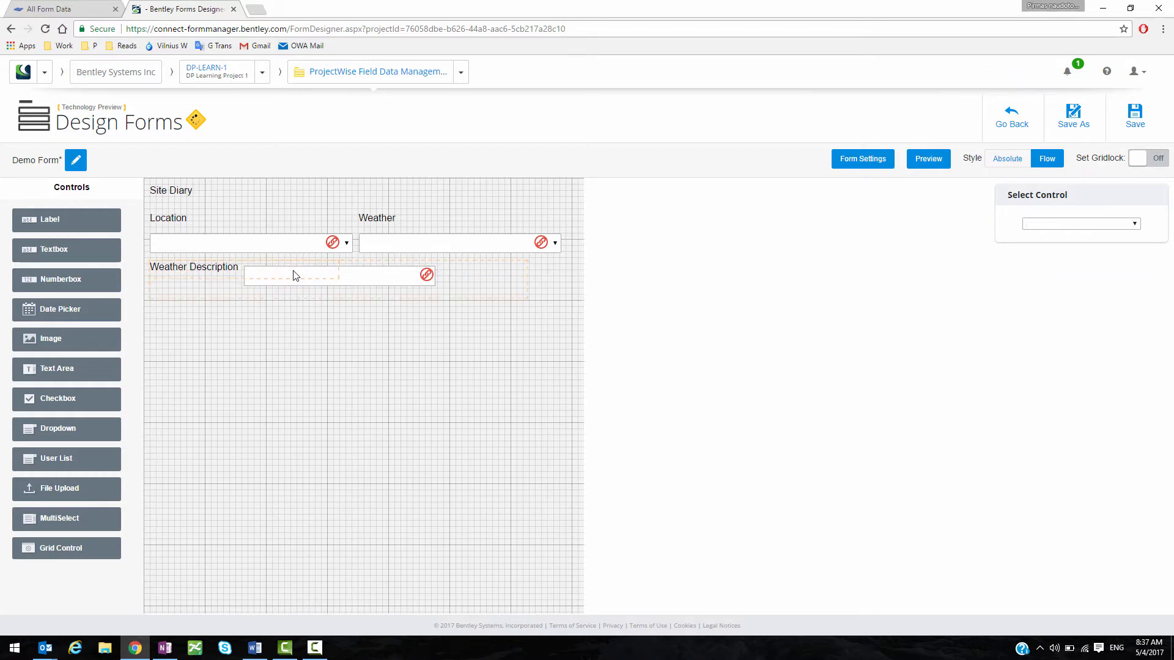
- Set the width of the whole labelled Weather Description control to 100 percent
click(315, 272)
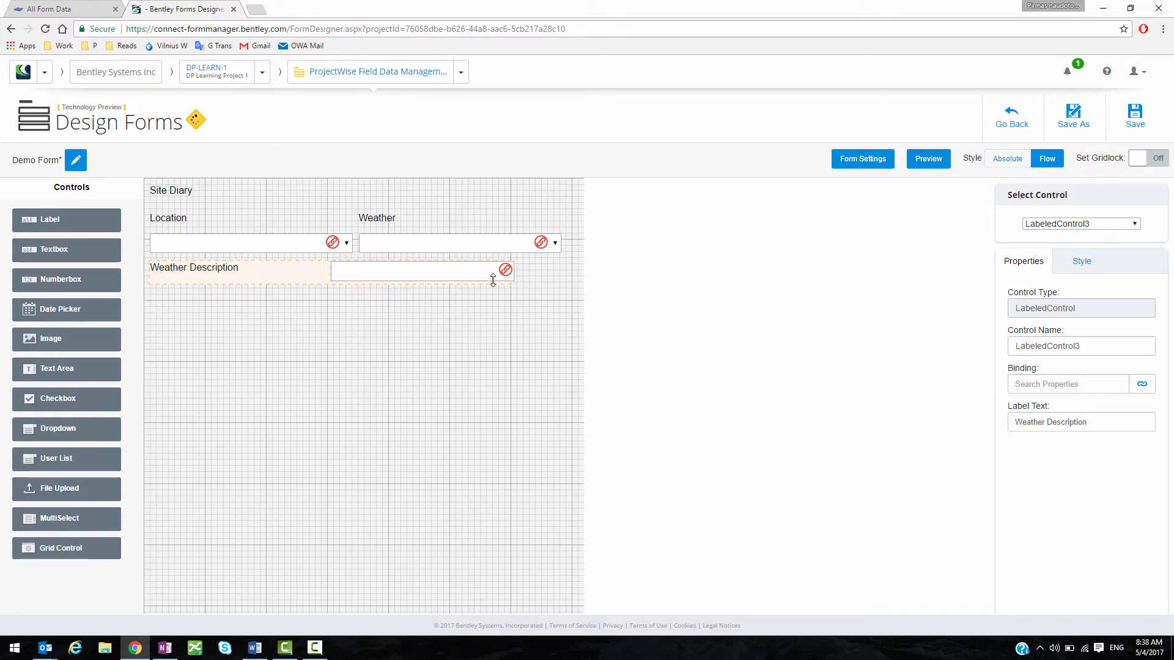
click(1077, 263)
double_click(1030, 321)
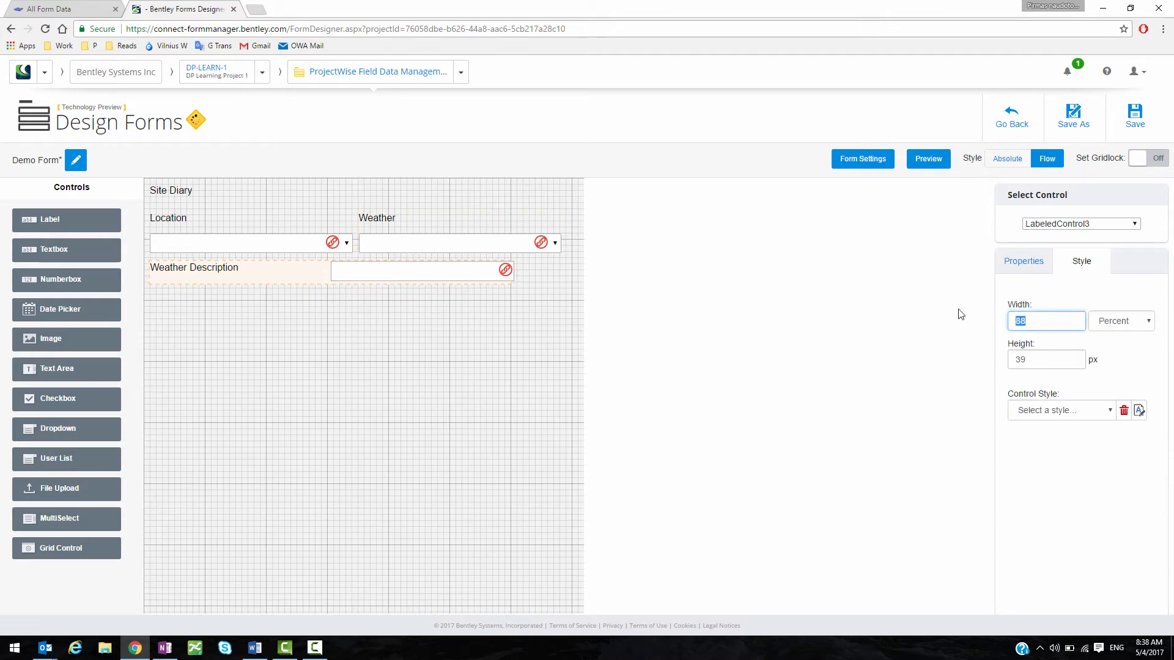
text(100)
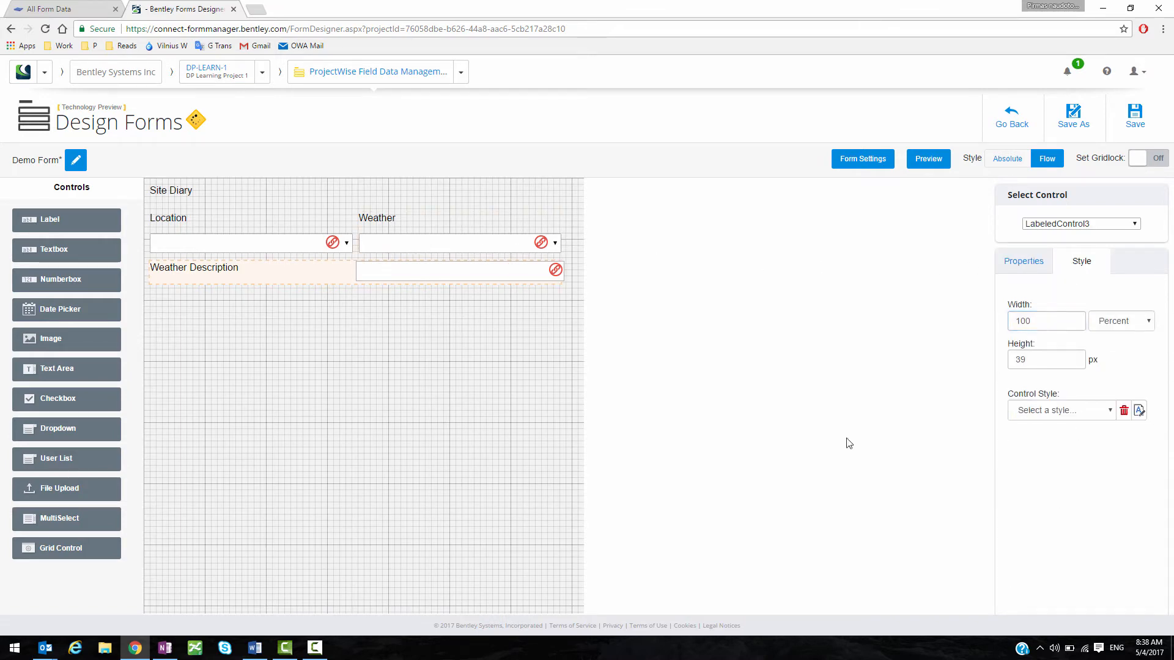
click(441, 379)
- Set the width of the label inside the Weather Description control to 25 percent
click(195, 271)
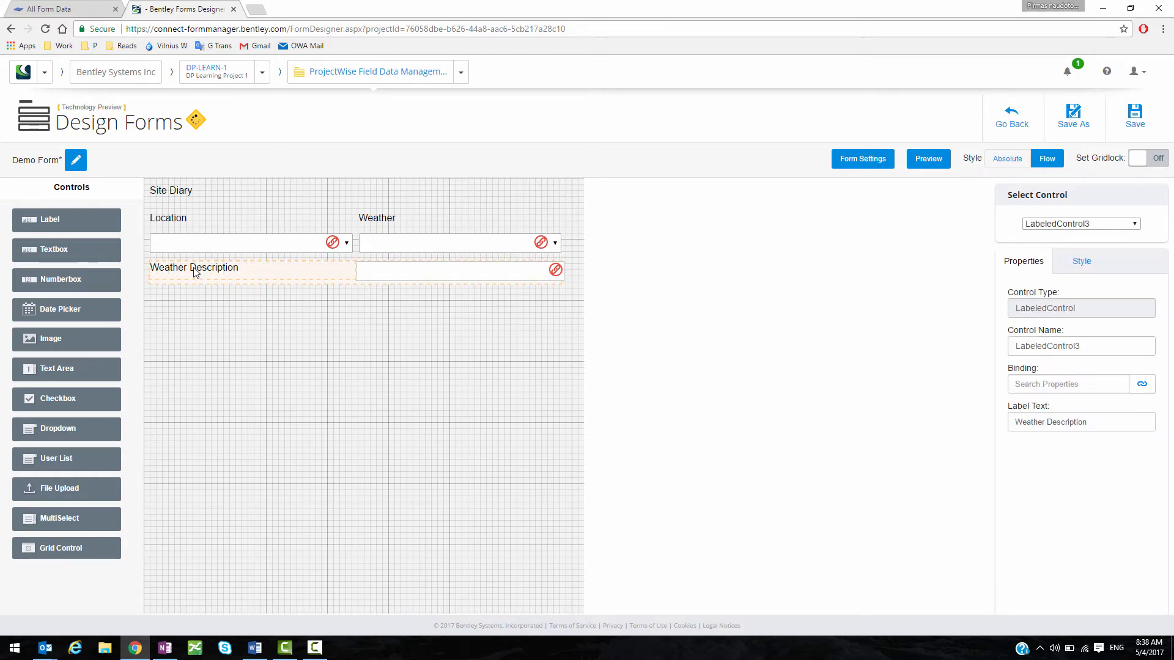
click(198, 272)
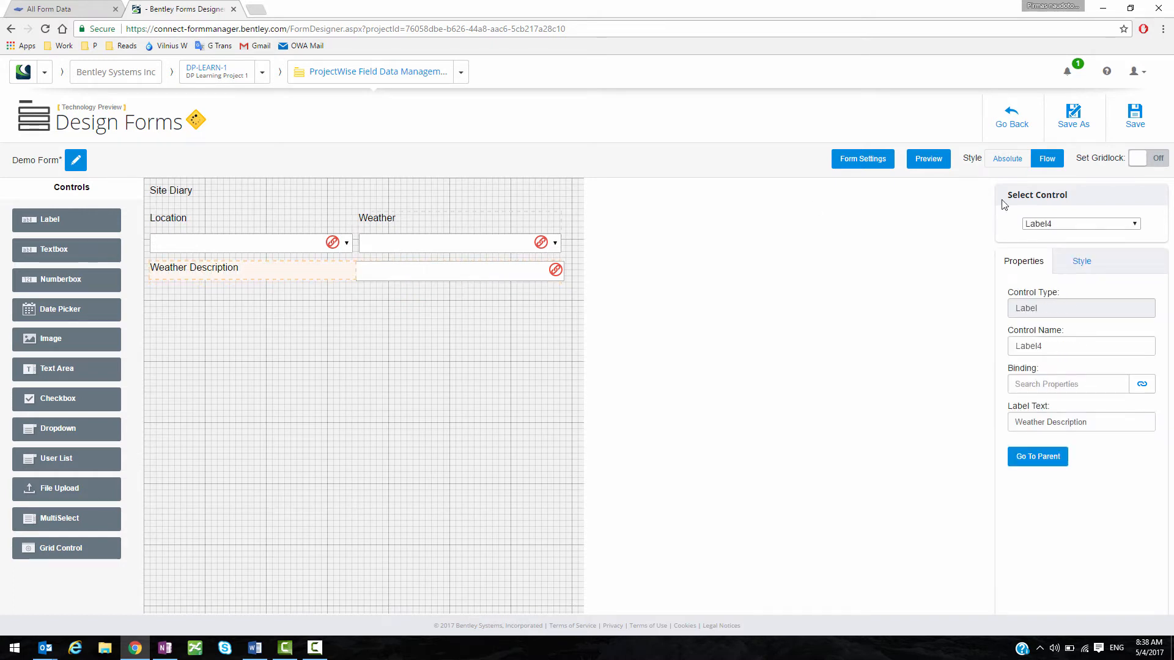
click(1082, 261)
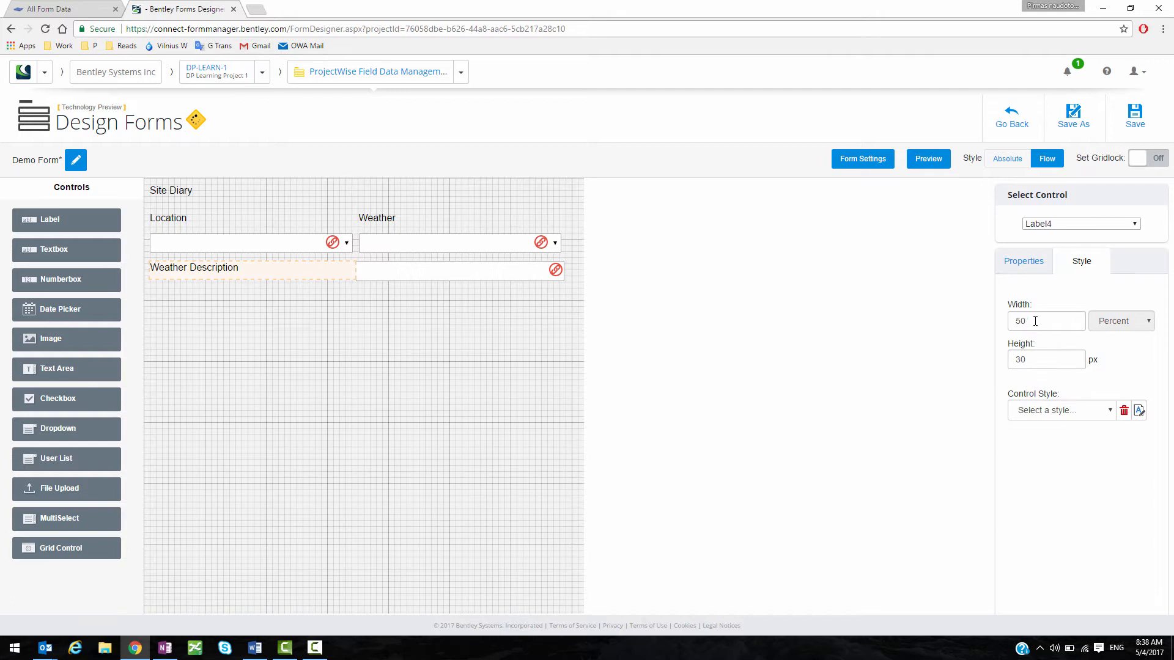
drag(1031, 321, 985, 320)
text(2)
click(1087, 502)
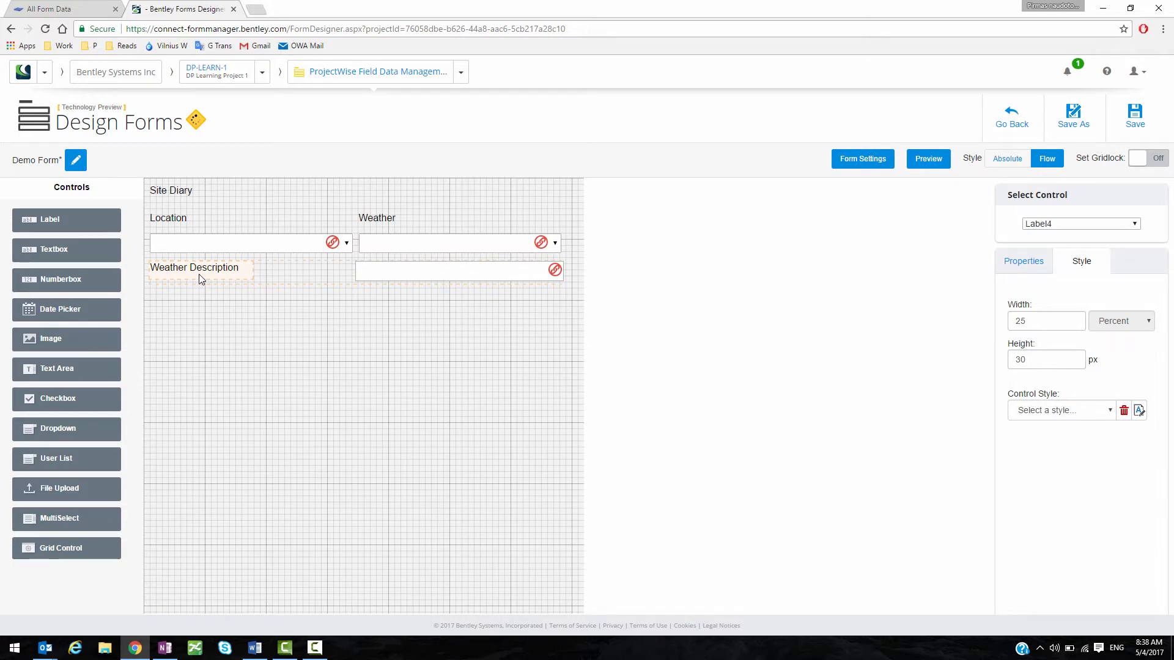
- Set the width of the textbox inside the Weather Description control to 75 percent
click(384, 273)
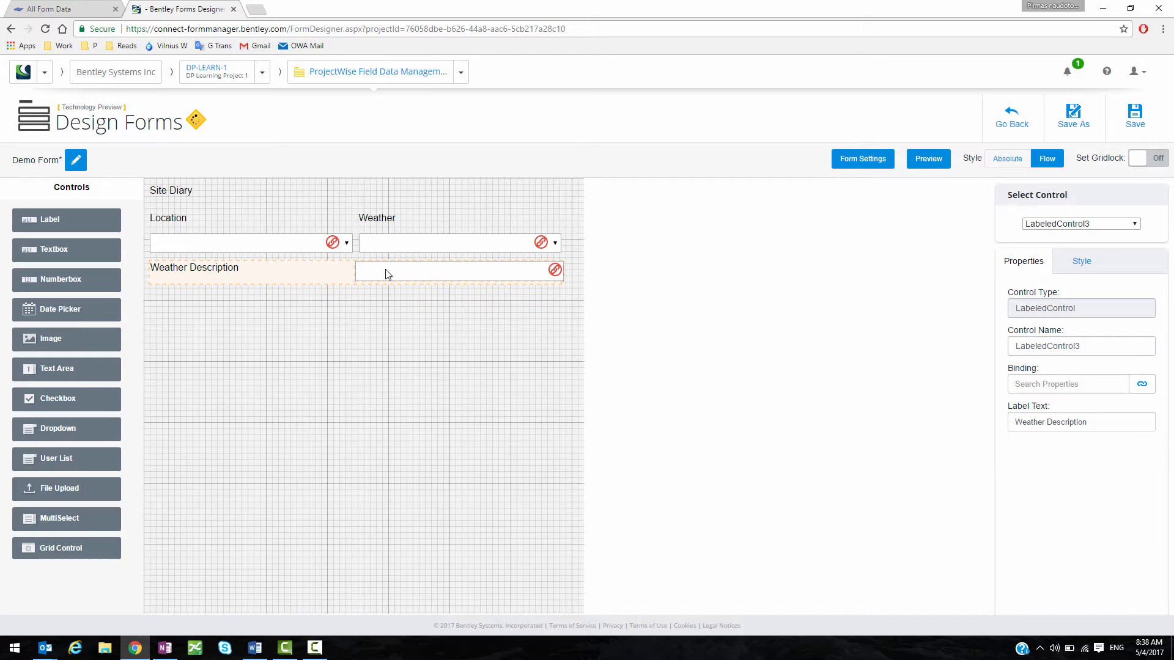
click(385, 273)
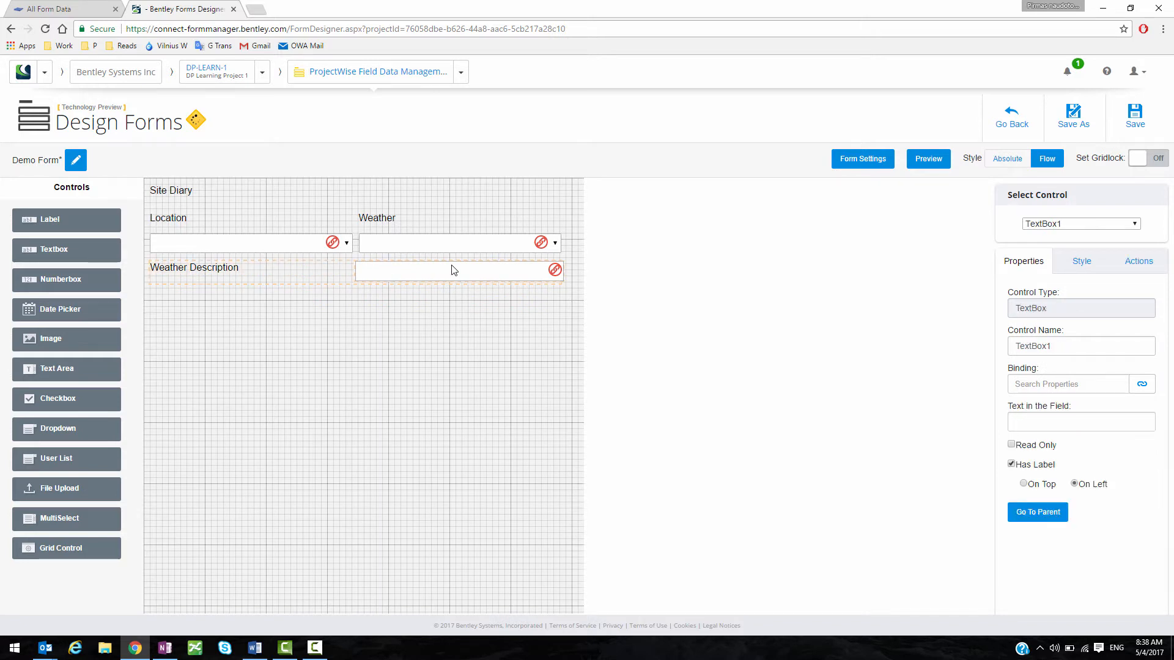
click(1075, 263)
double_click(1012, 319)
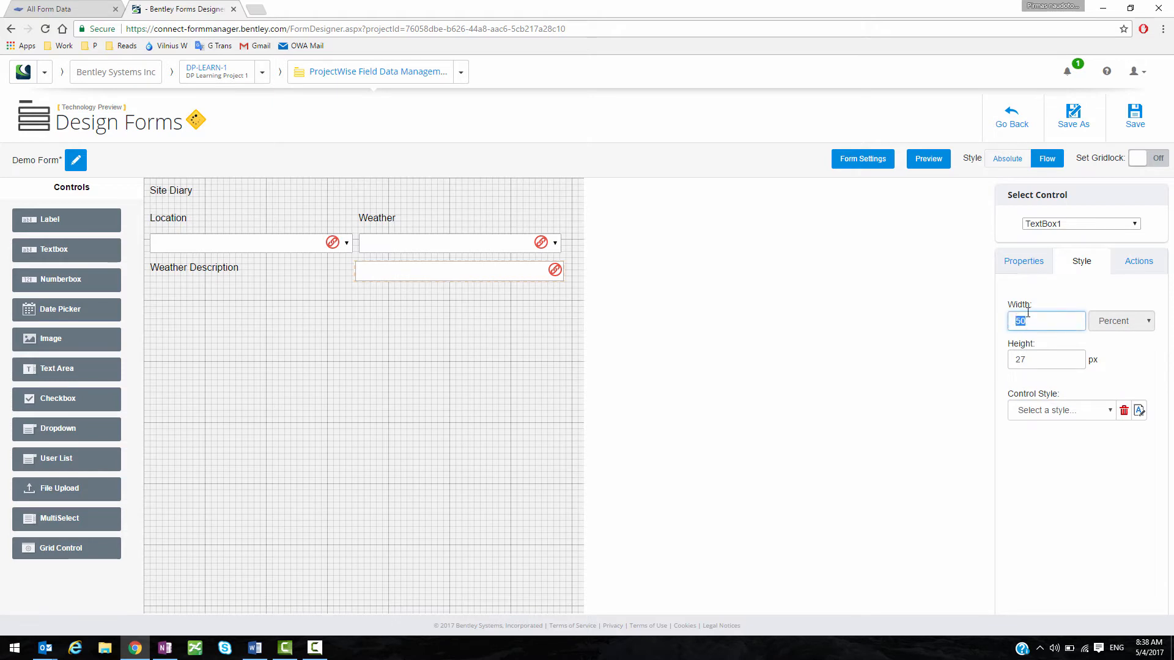
text(75)
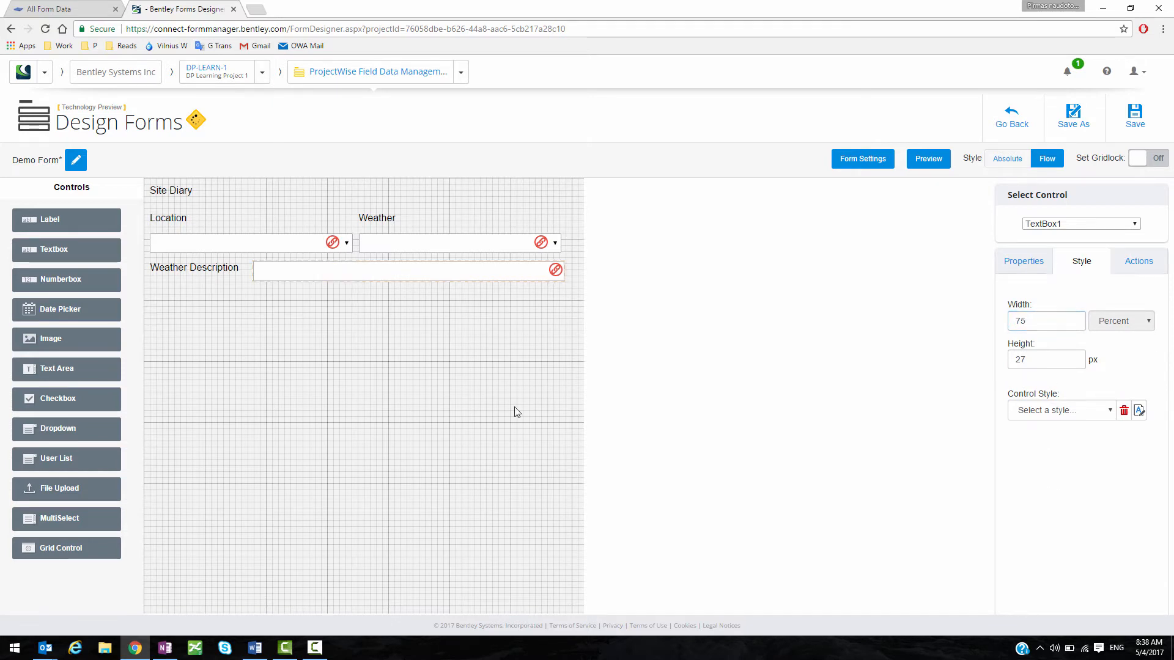
click(598, 397)
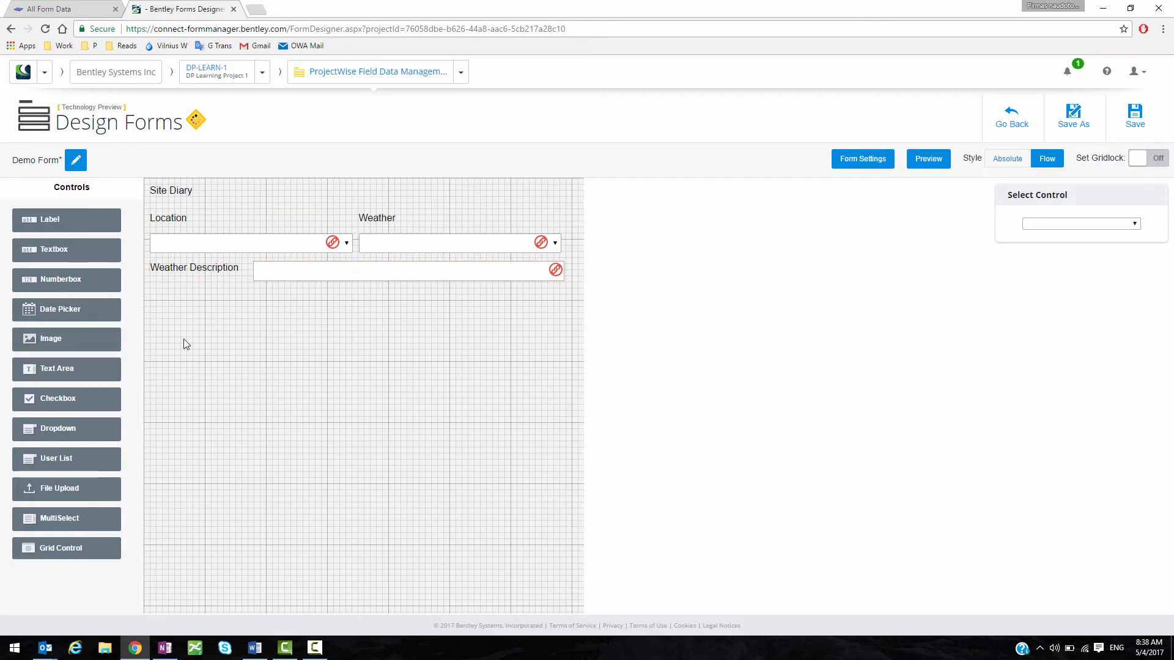
- Examine the property bindings available for the Location control and its dropdown without assigning one
click(208, 278)
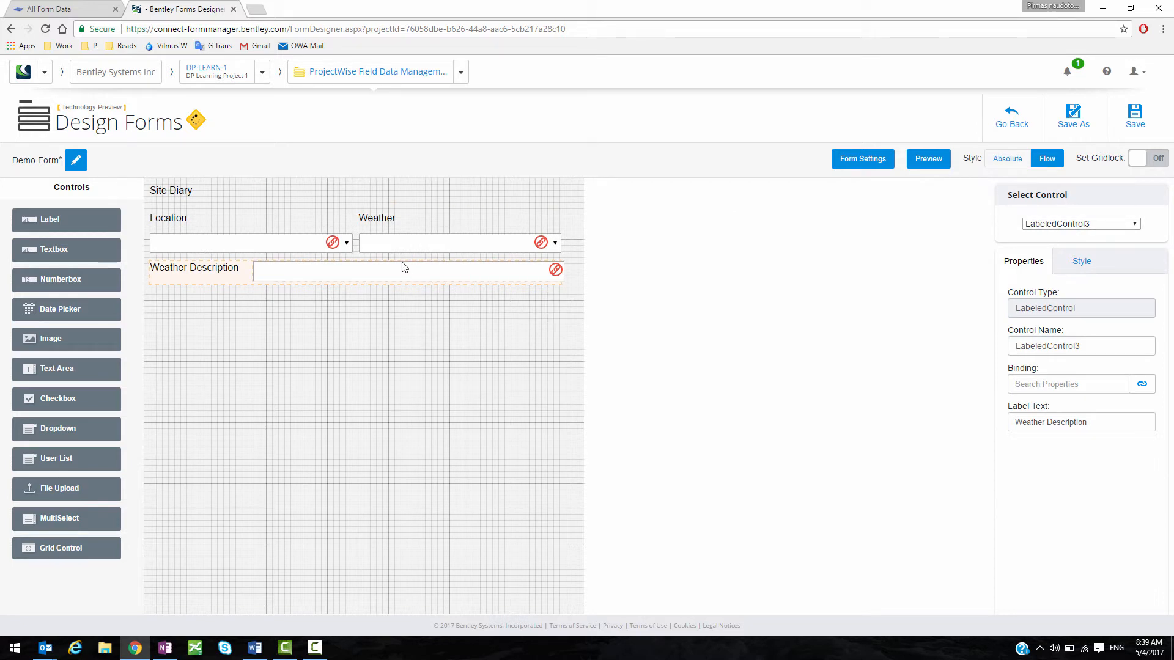
click(352, 350)
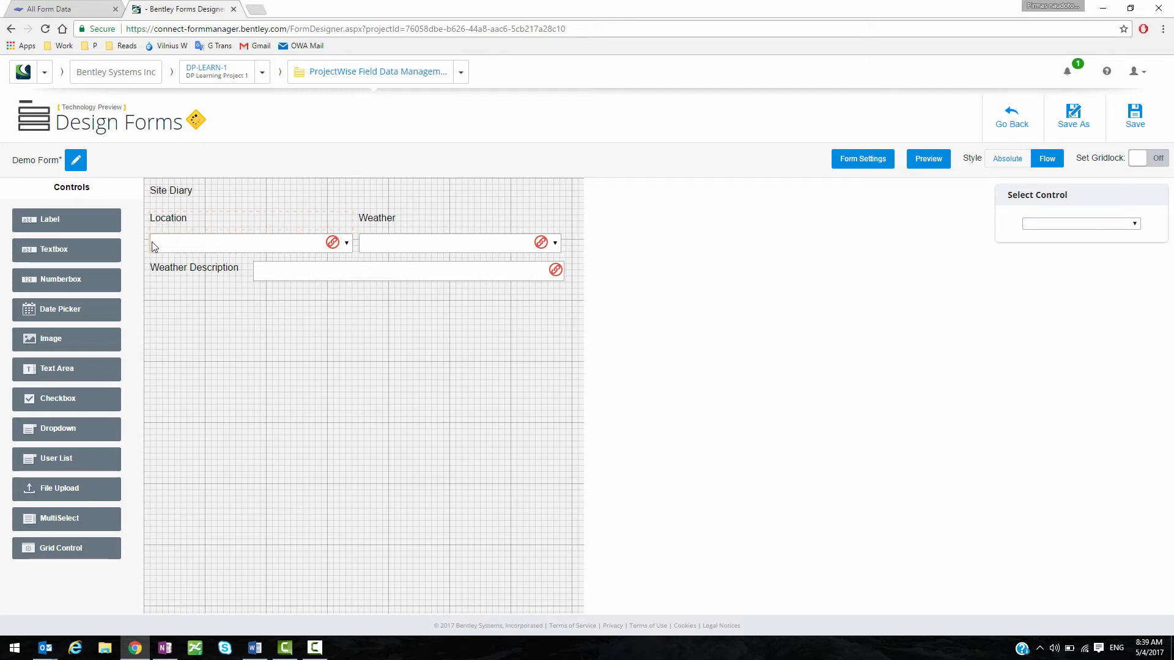
click(335, 250)
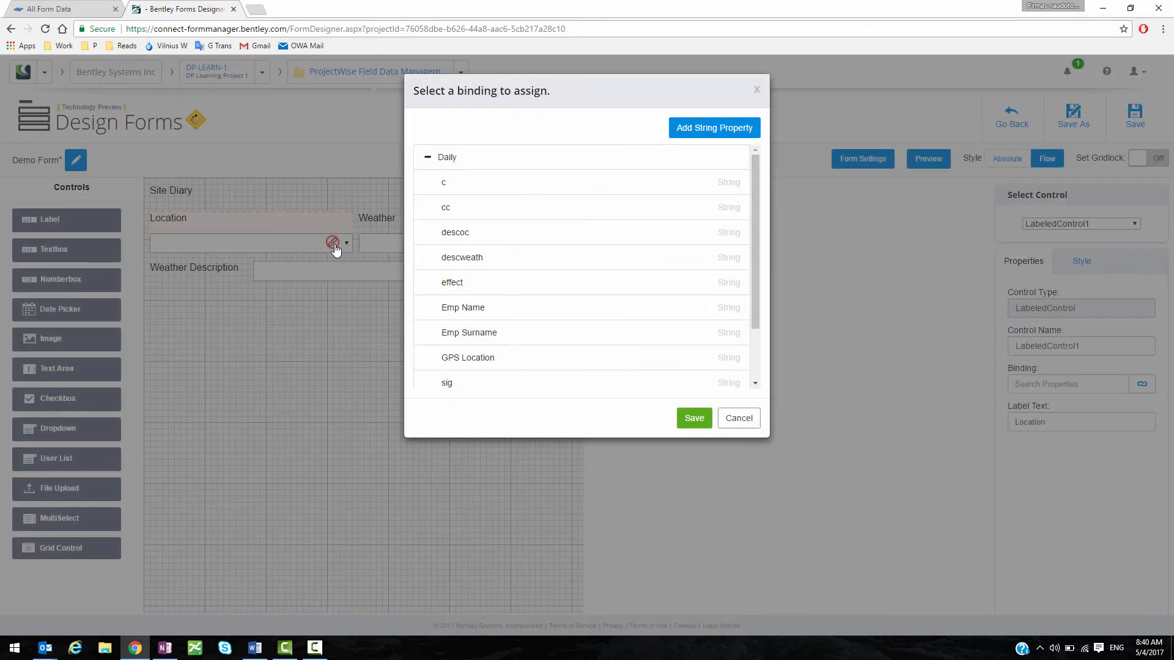
click(757, 90)
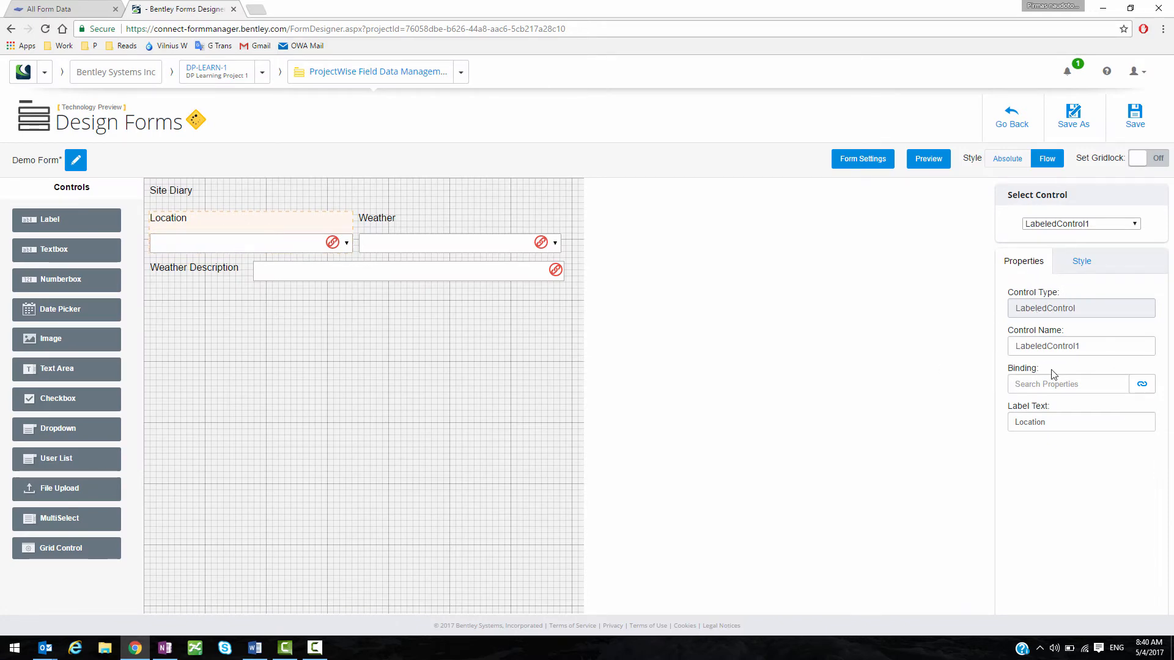
click(1141, 385)
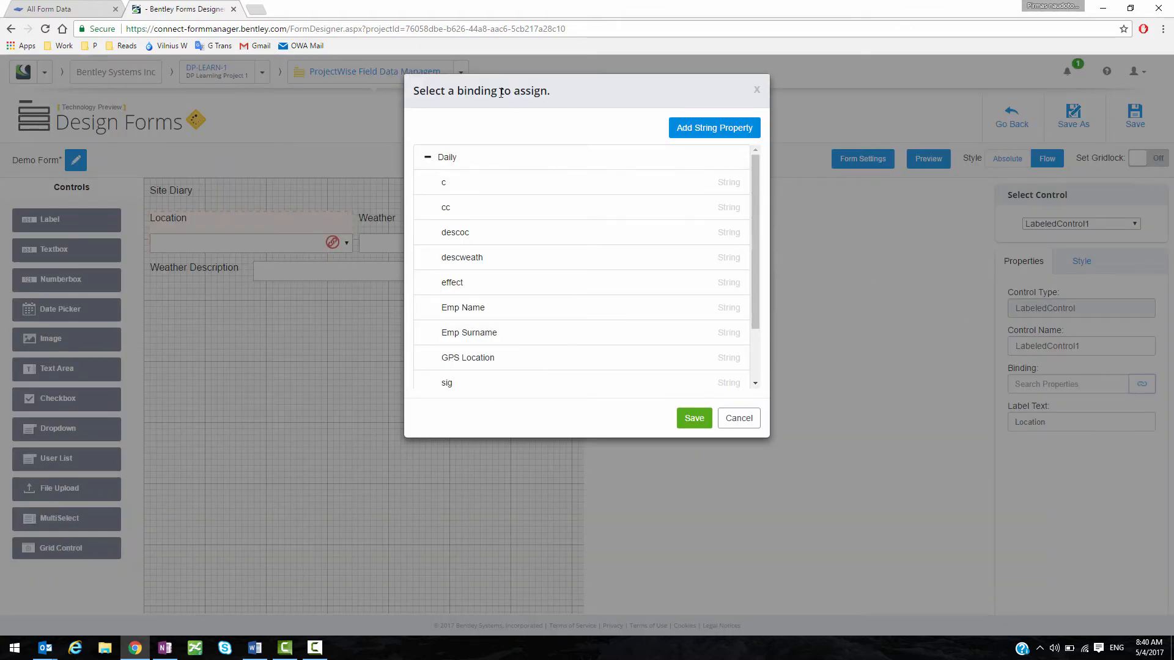
click(427, 157)
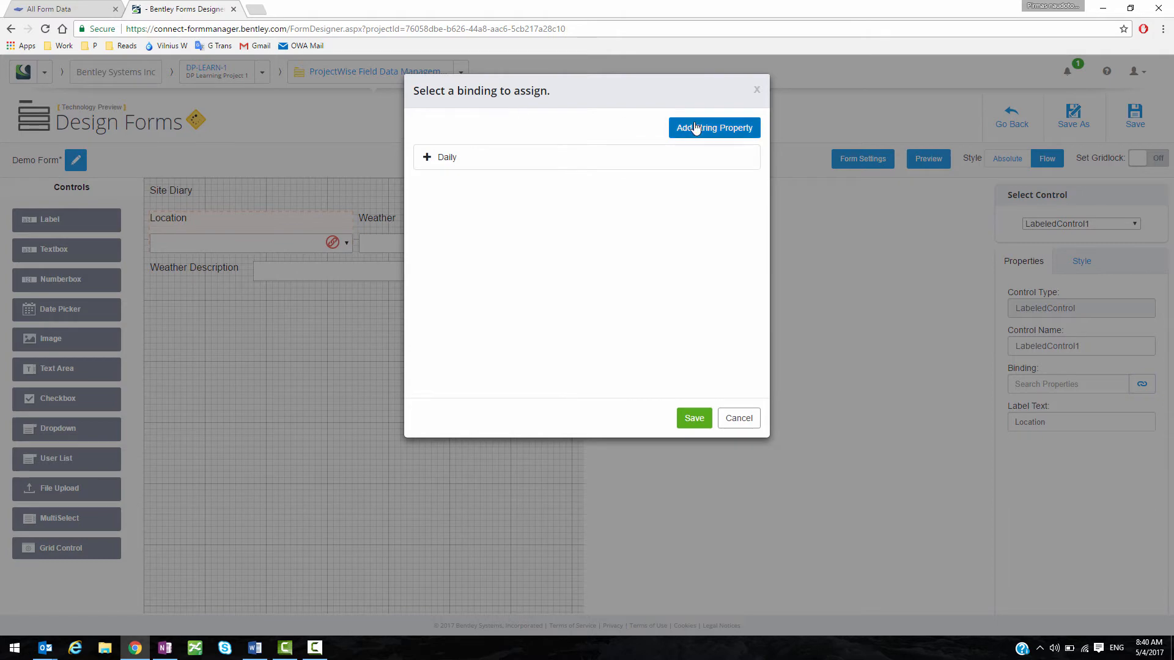
click(757, 91)
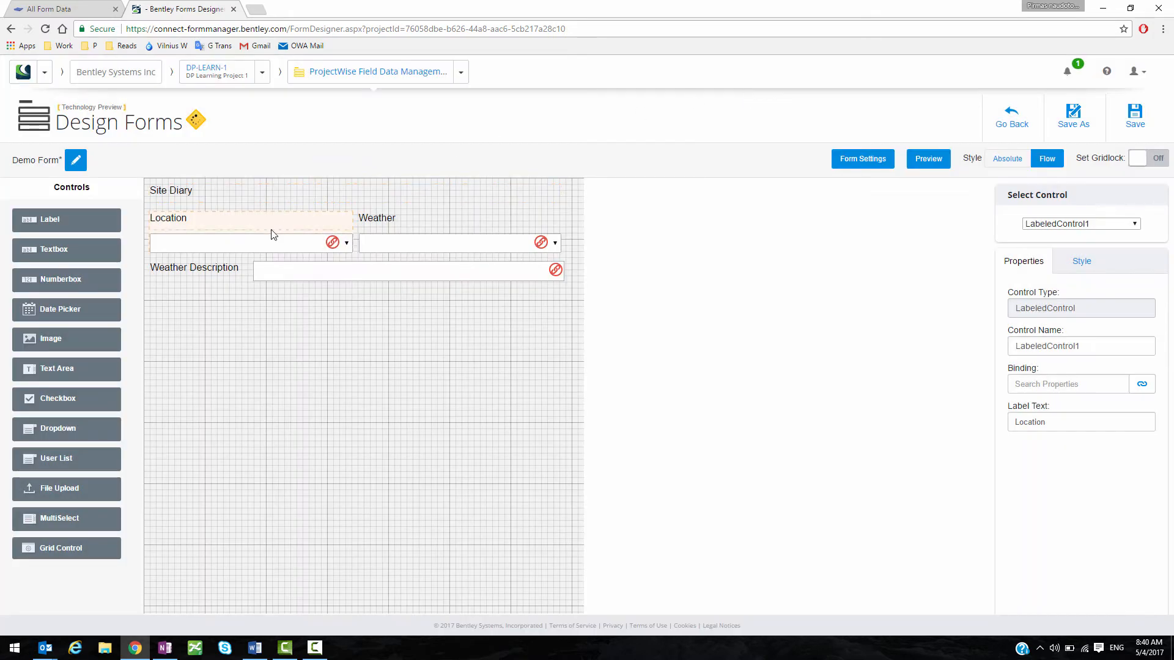
click(212, 250)
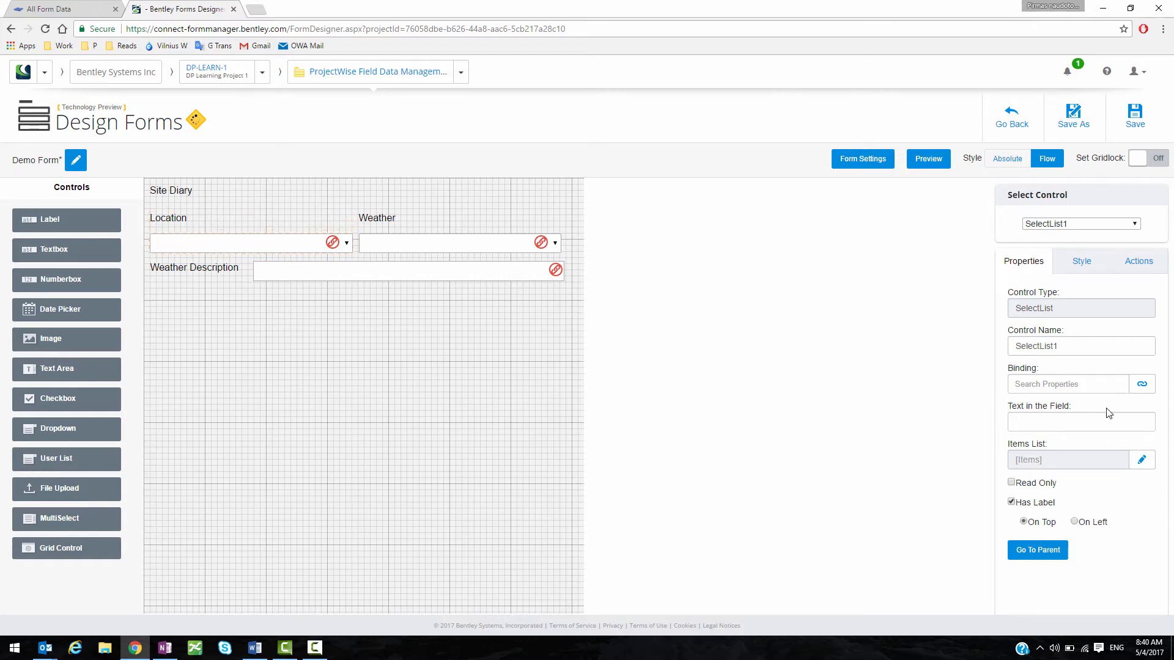
- Create a new string property named "Site Location" and bind the Location control to it
click(331, 243)
click(331, 243)
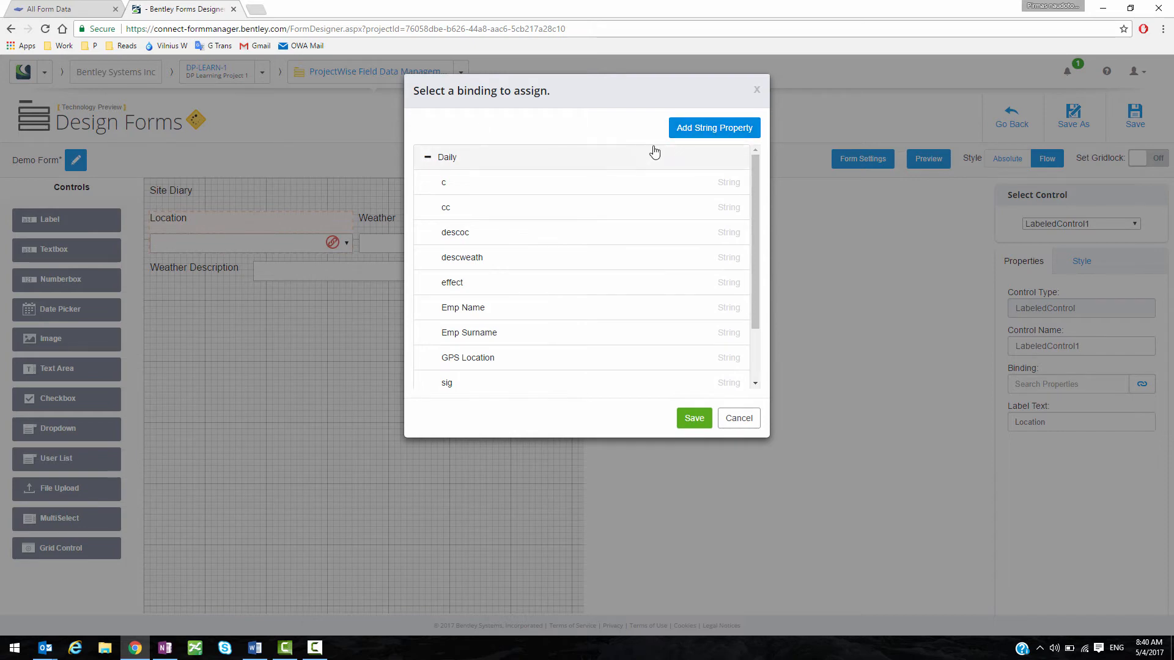
click(711, 134)
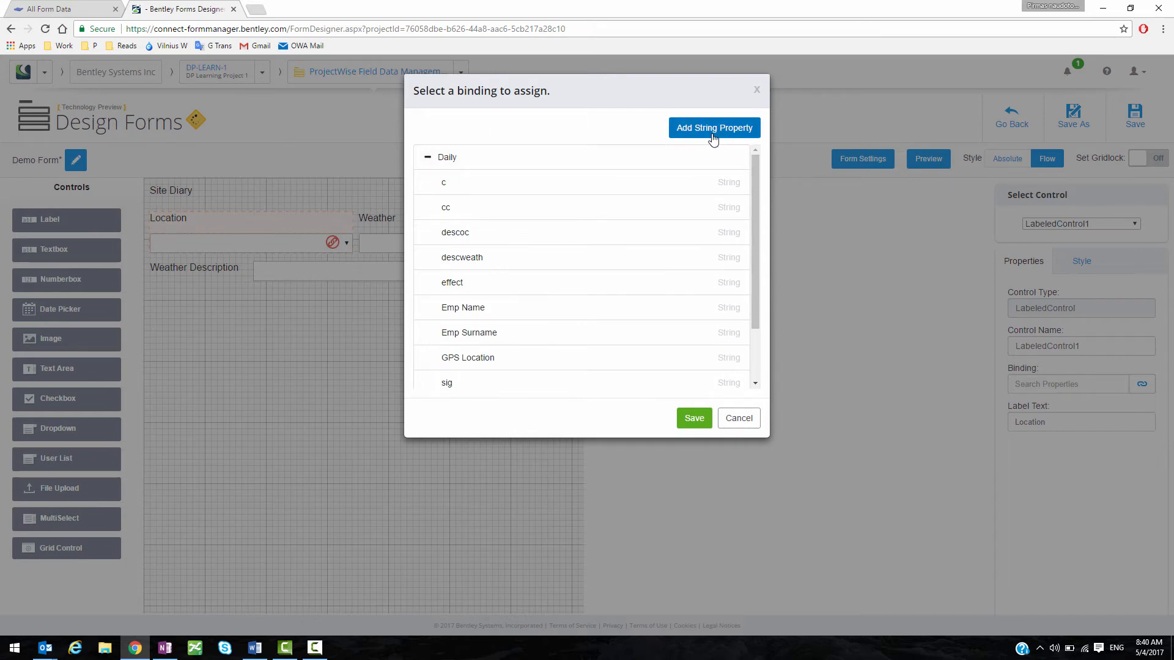
mouse_move(757, 230)
mouse_down()
mouse_move(773, 314)
mouse_move(769, 228)
mouse_up()
scroll(543, 221, up, 1)
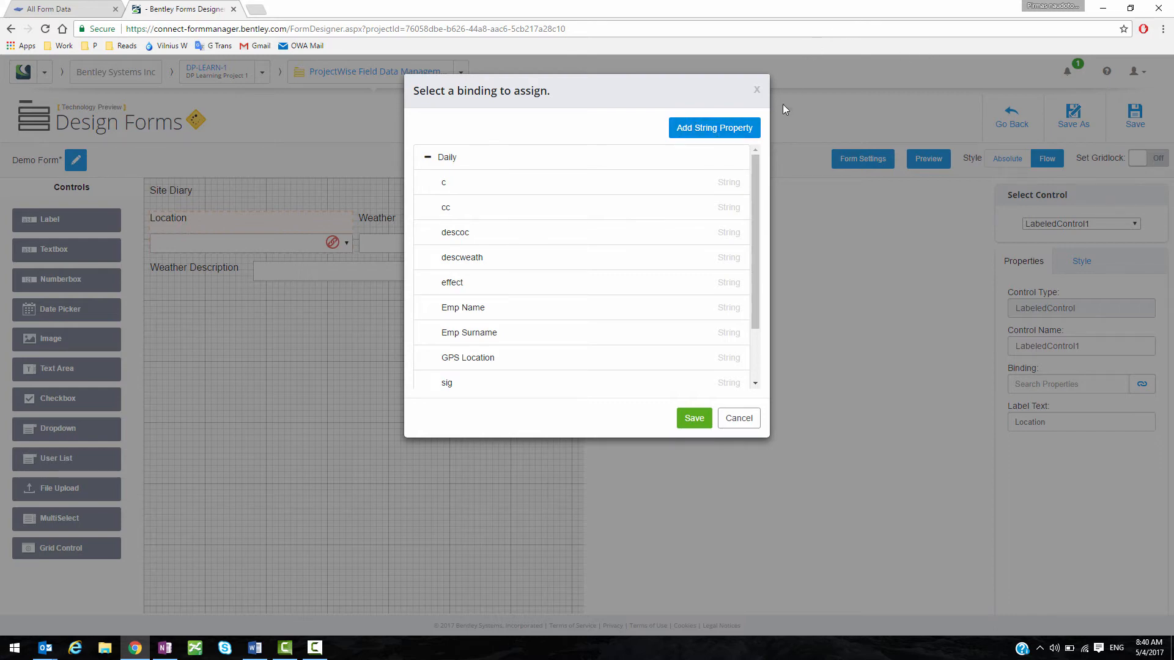
click(717, 135)
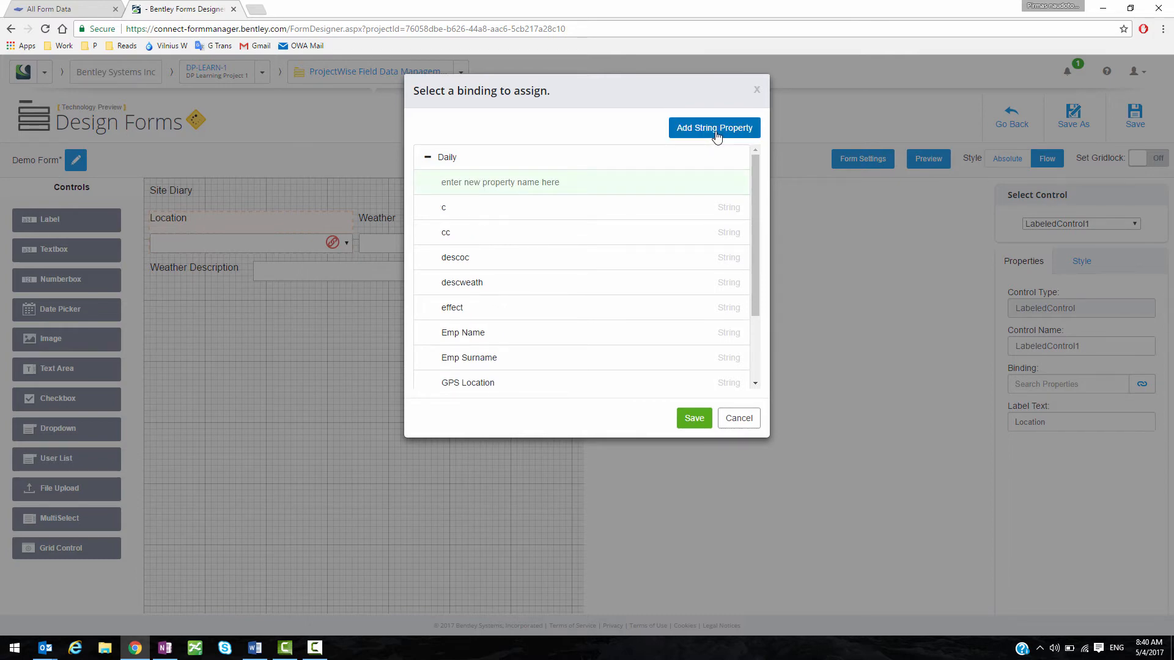
text(Site Location)
click(695, 420)
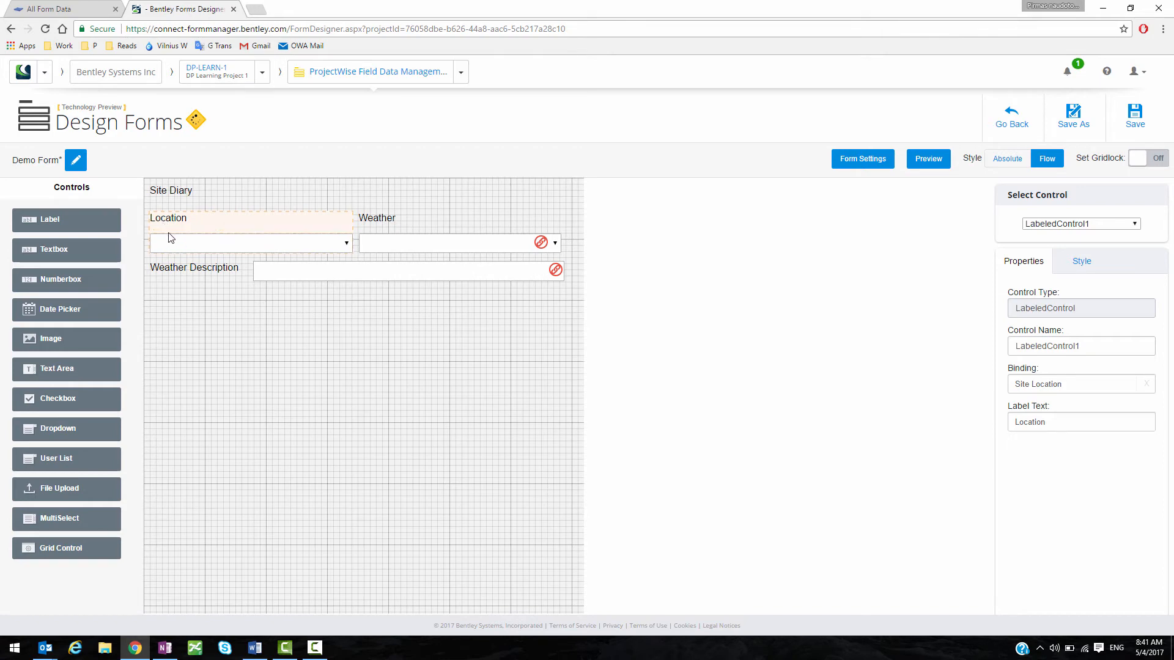
- Create a new string property named "Site Weather" and bind the Weather control to it
click(537, 238)
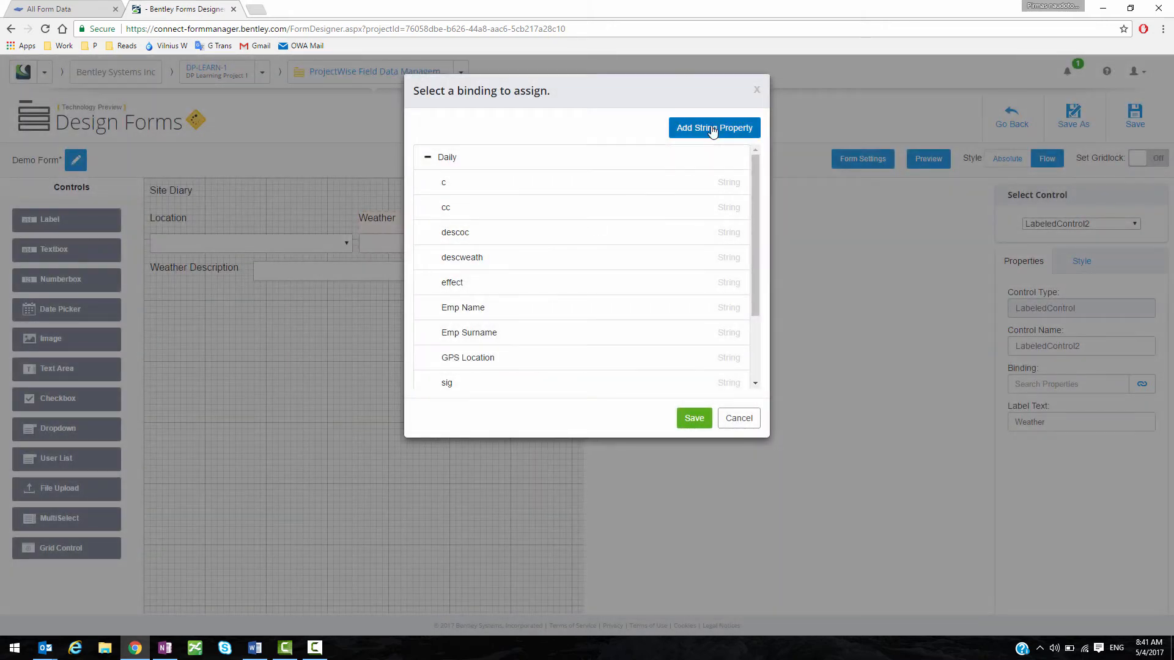
click(713, 130)
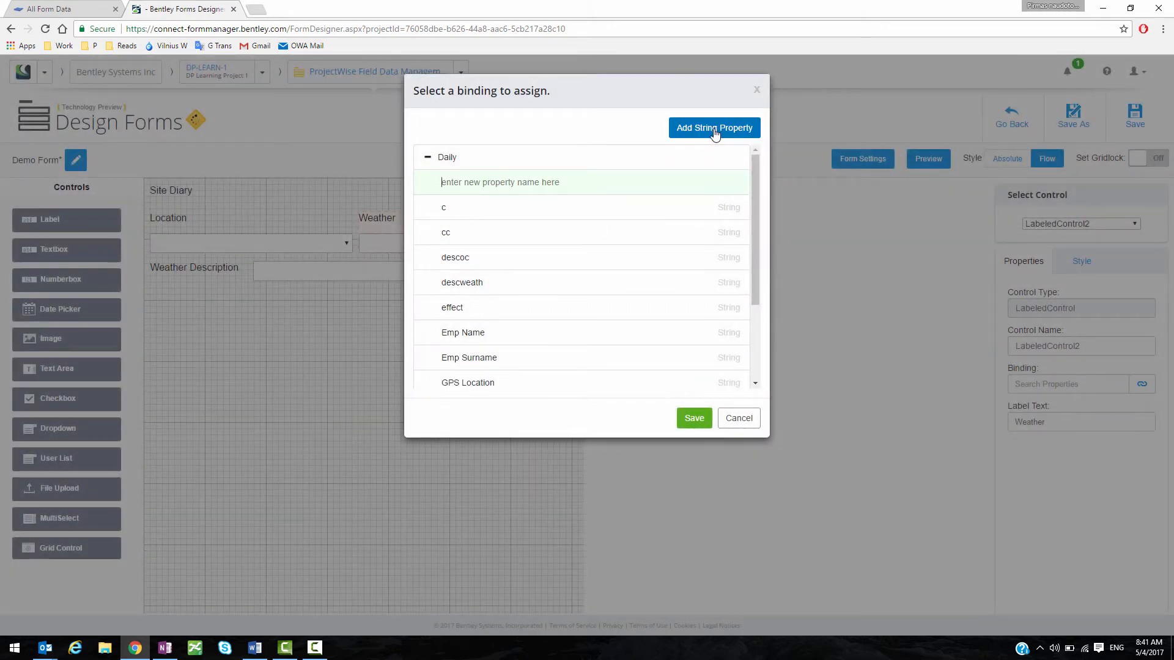
text(Site Weather)
click(696, 419)
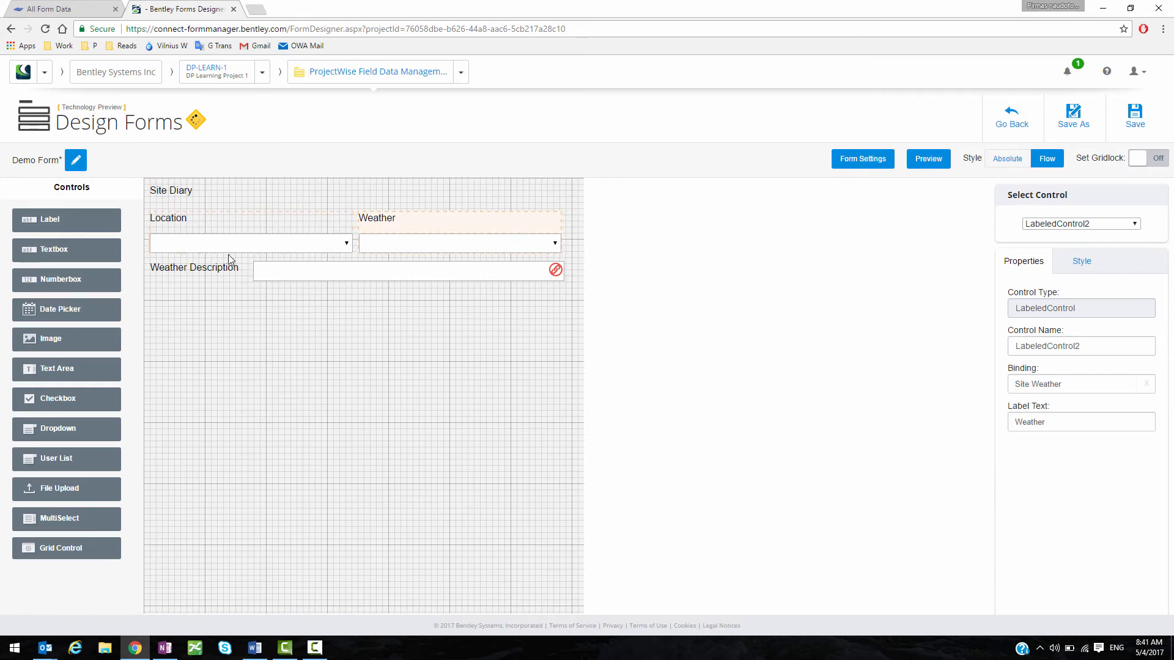
- Create a new string property named "Weather Desc" and bind the Weather Description control to it
click(550, 271)
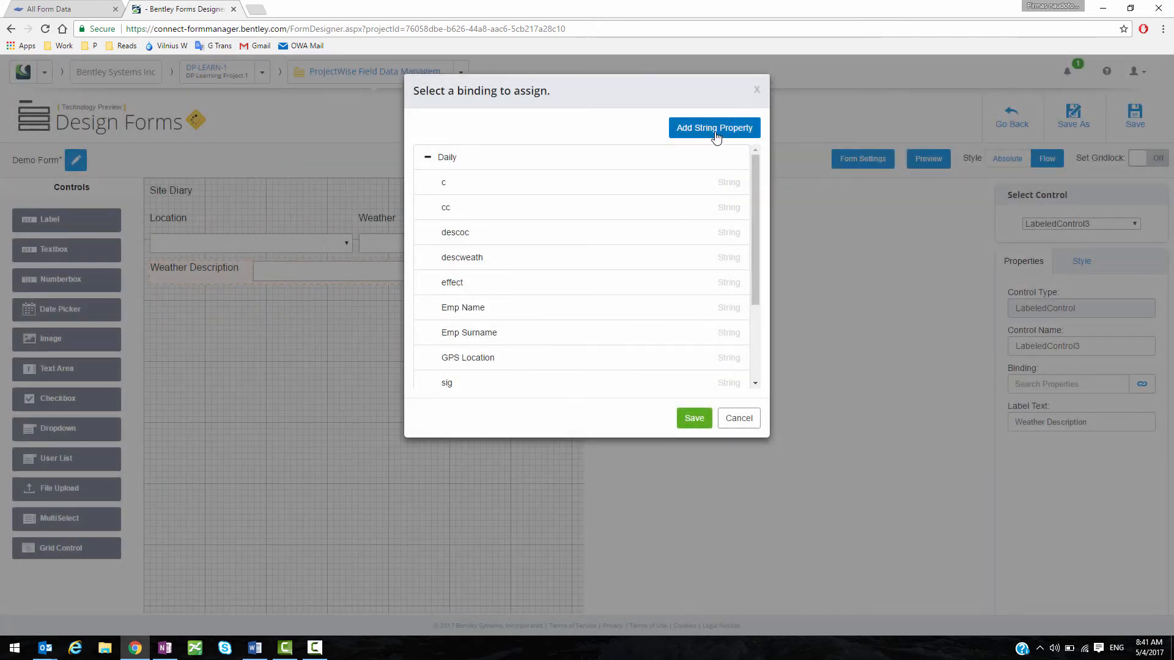
click(714, 130)
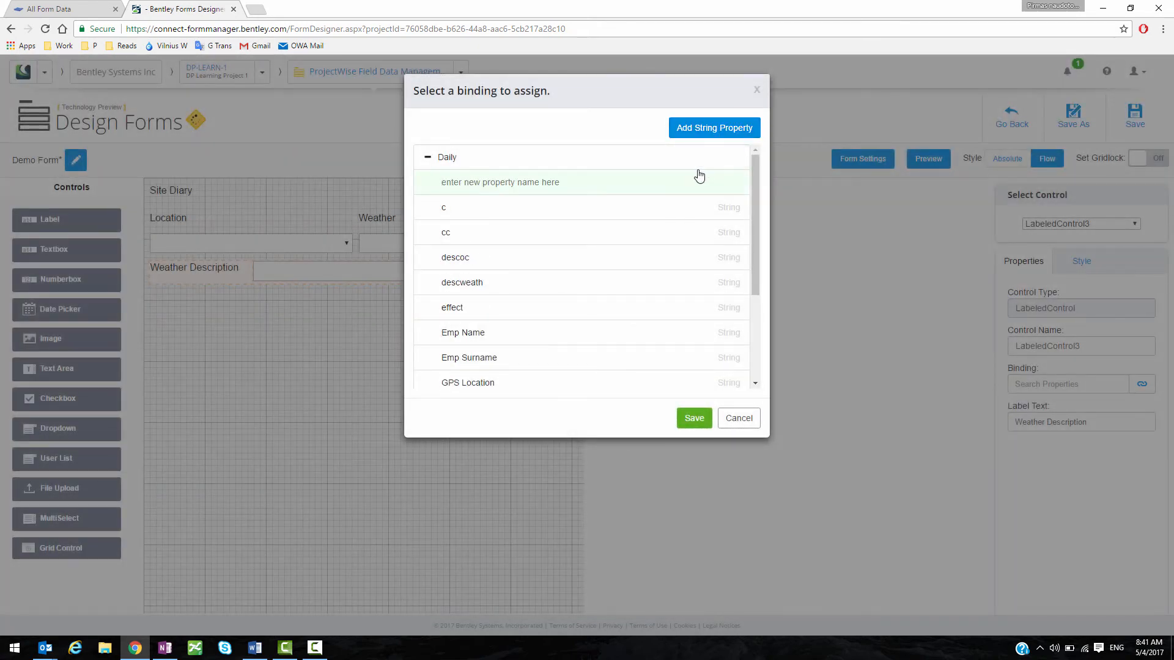
text(Weather Desc)
click(694, 419)
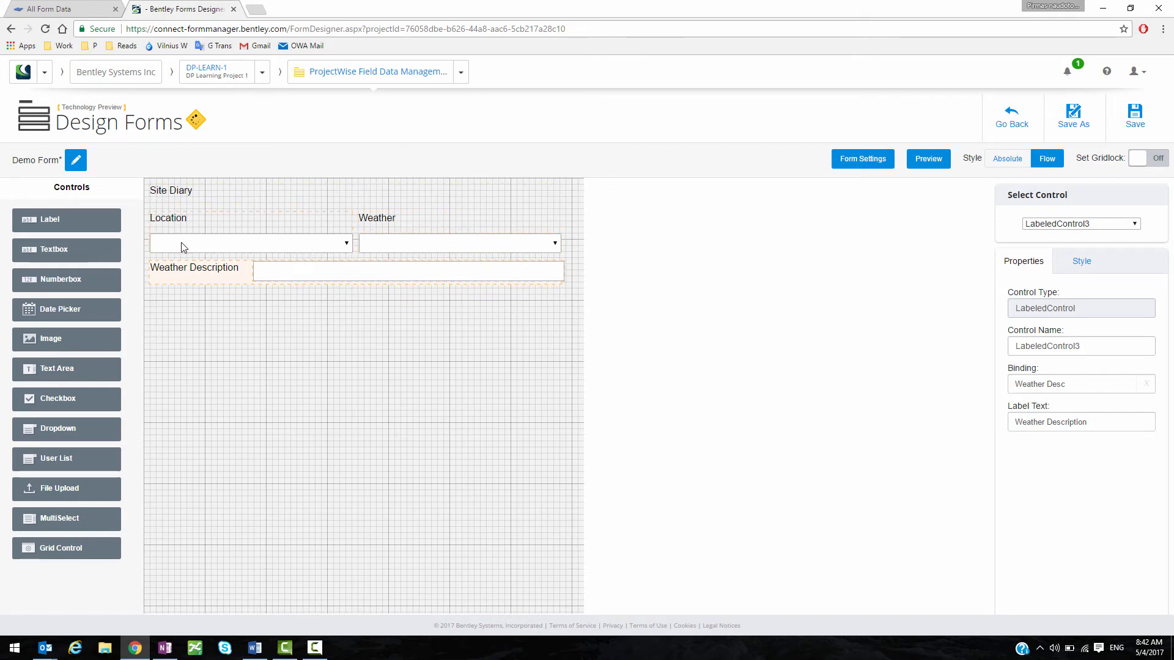
- Add a second entry to the Location dropdown's item list and name the first item "Zone A"
click(275, 240)
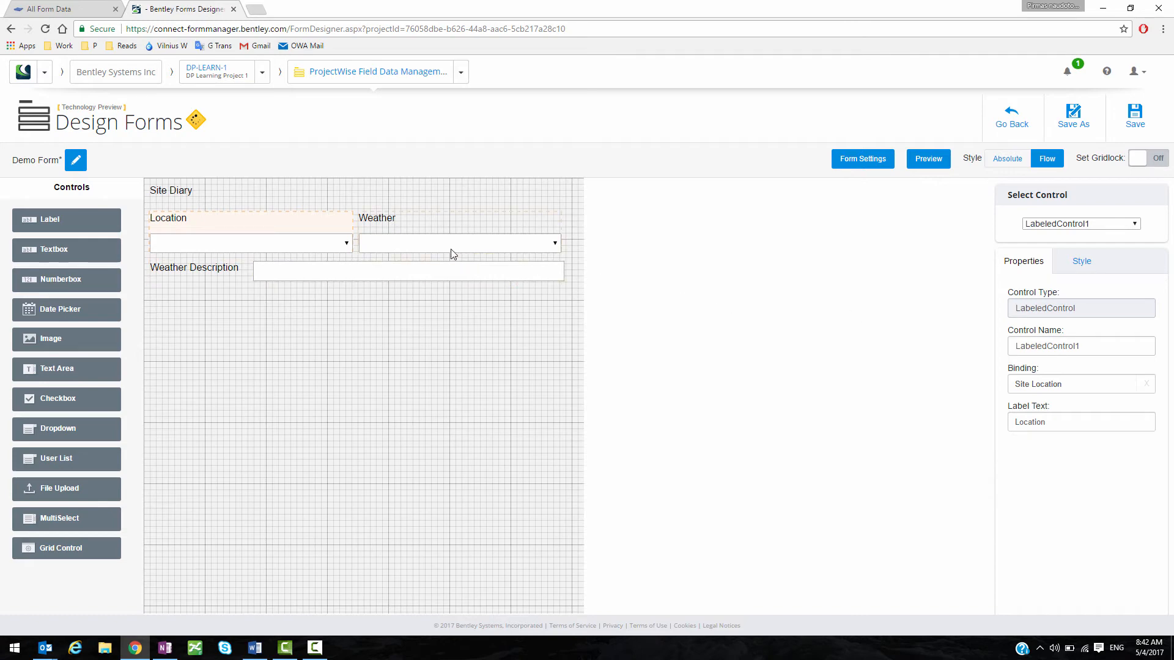
click(324, 246)
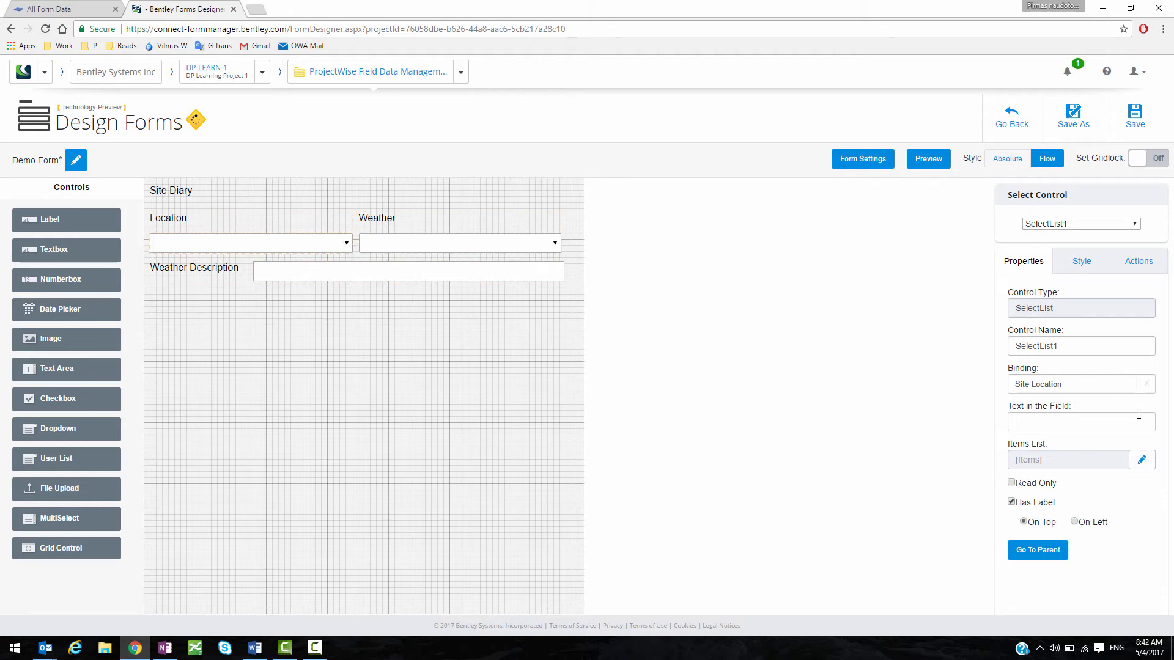
click(1142, 460)
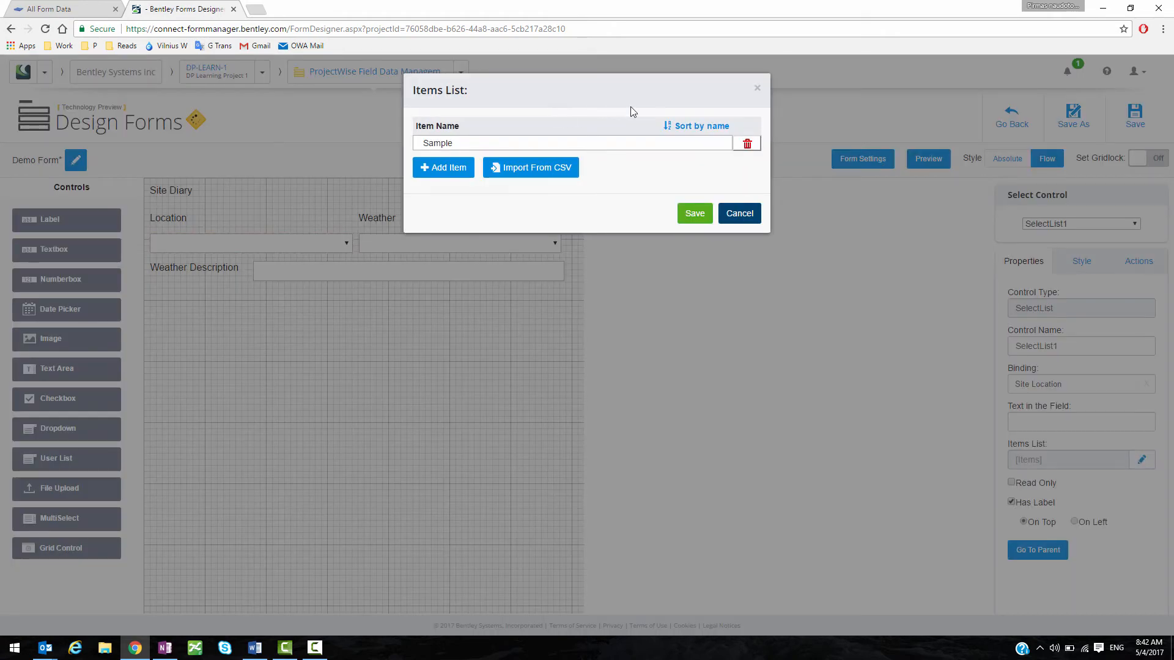
click(439, 170)
click(473, 145)
drag(473, 145, 374, 141)
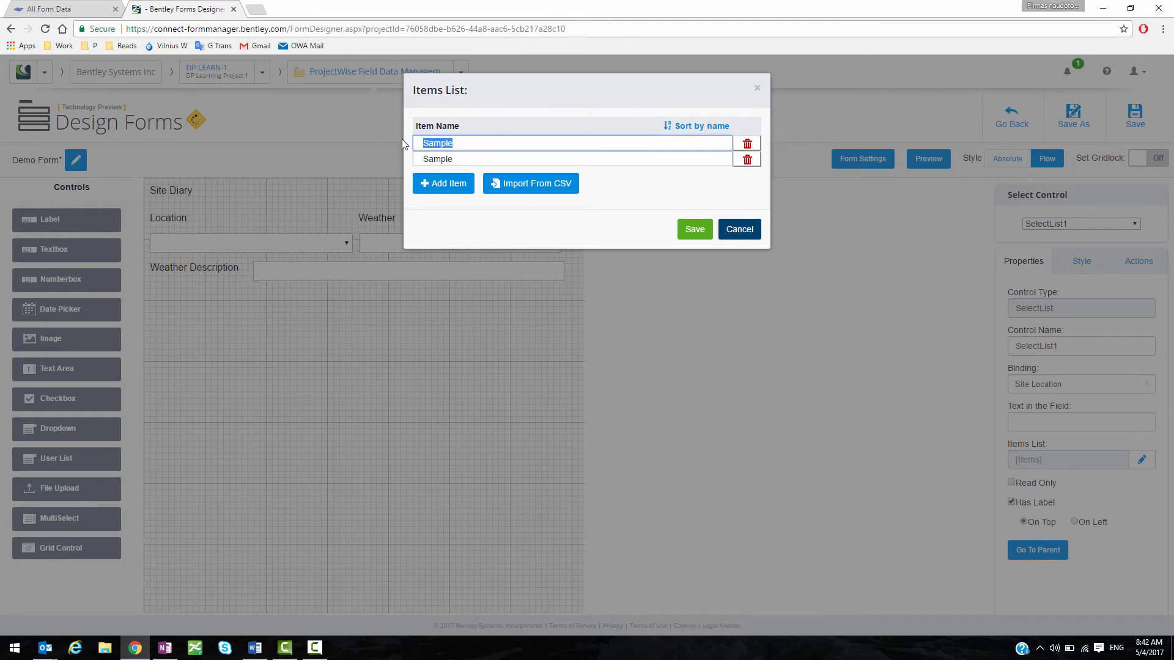
text(Zand)
key(BackSpace)
key(BackSpace)
text(one A)
- Name the Location dropdown's second item "Zone B", add a third item "Zone C", and save the list
drag(455, 160, 318, 148)
text(Zo)
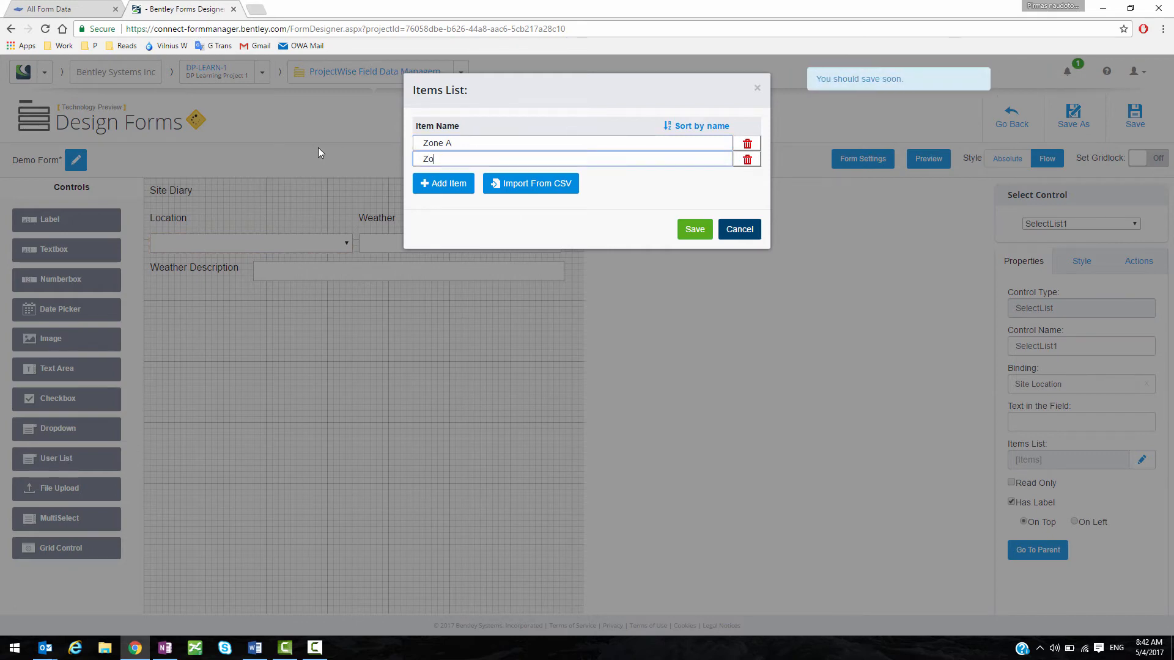
text(ne B)
click(443, 185)
drag(524, 175, 310, 176)
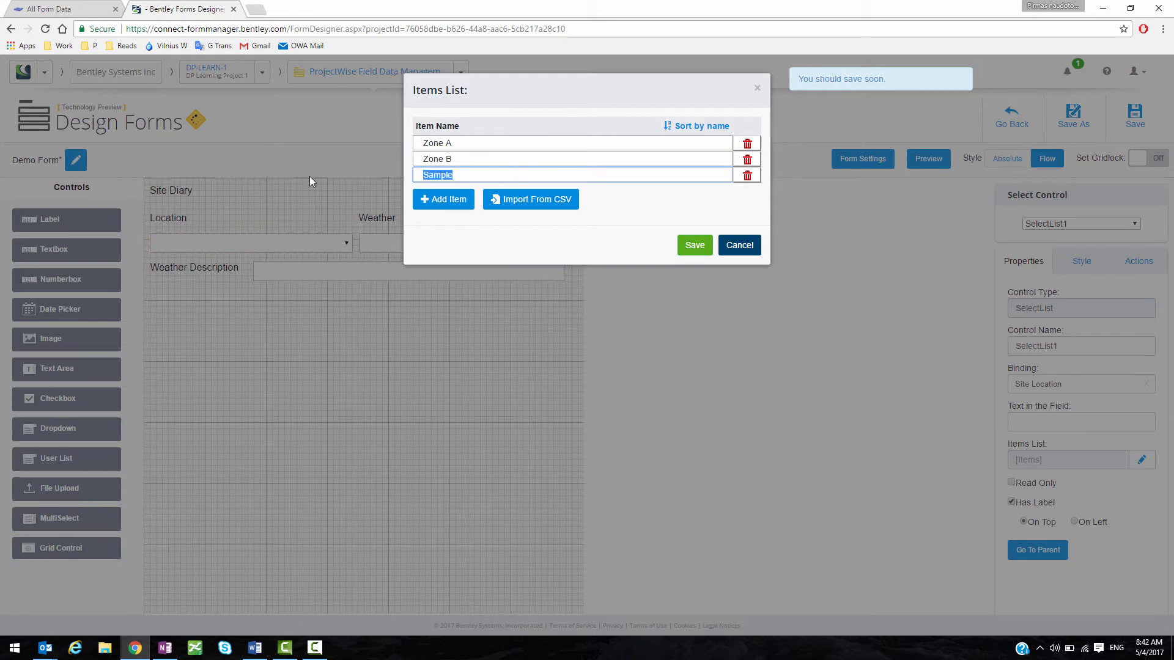
text(Zone)
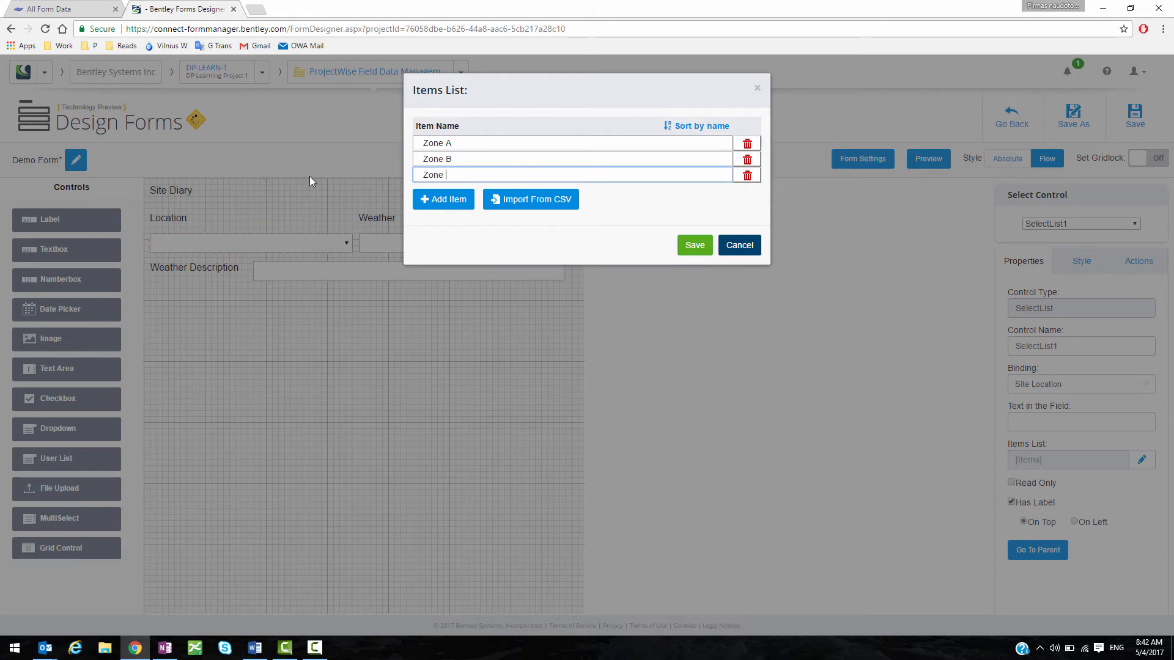
text( C)
click(690, 245)
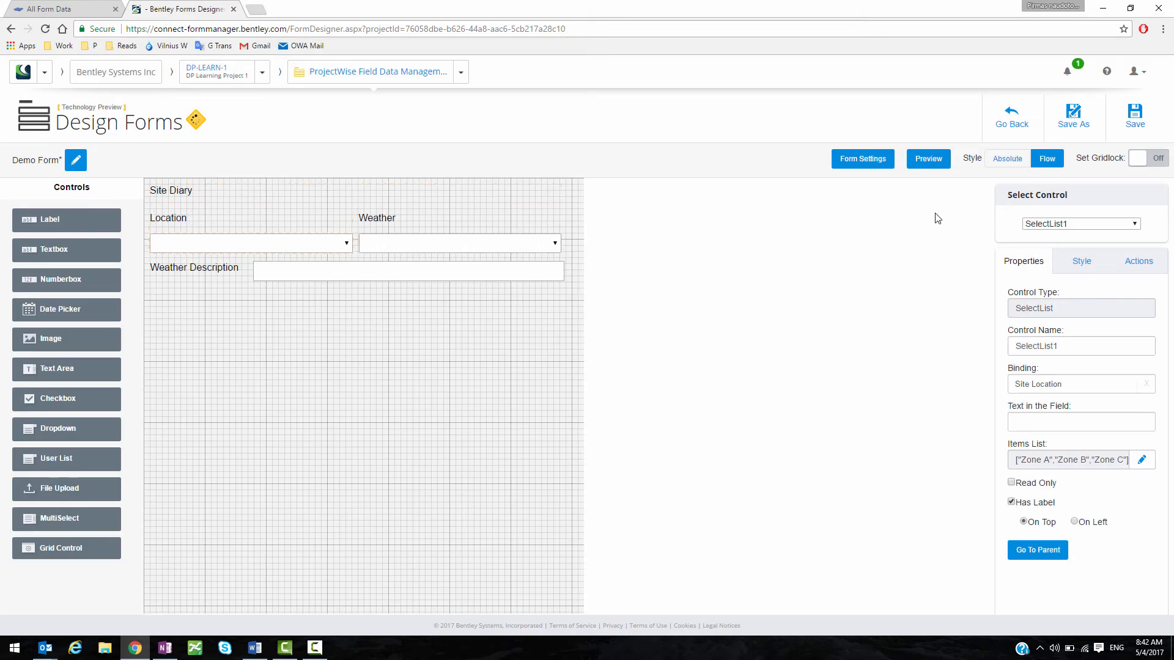
- Preview the form and test the Location dropdown by choosing Zone B and Zone C
click(929, 159)
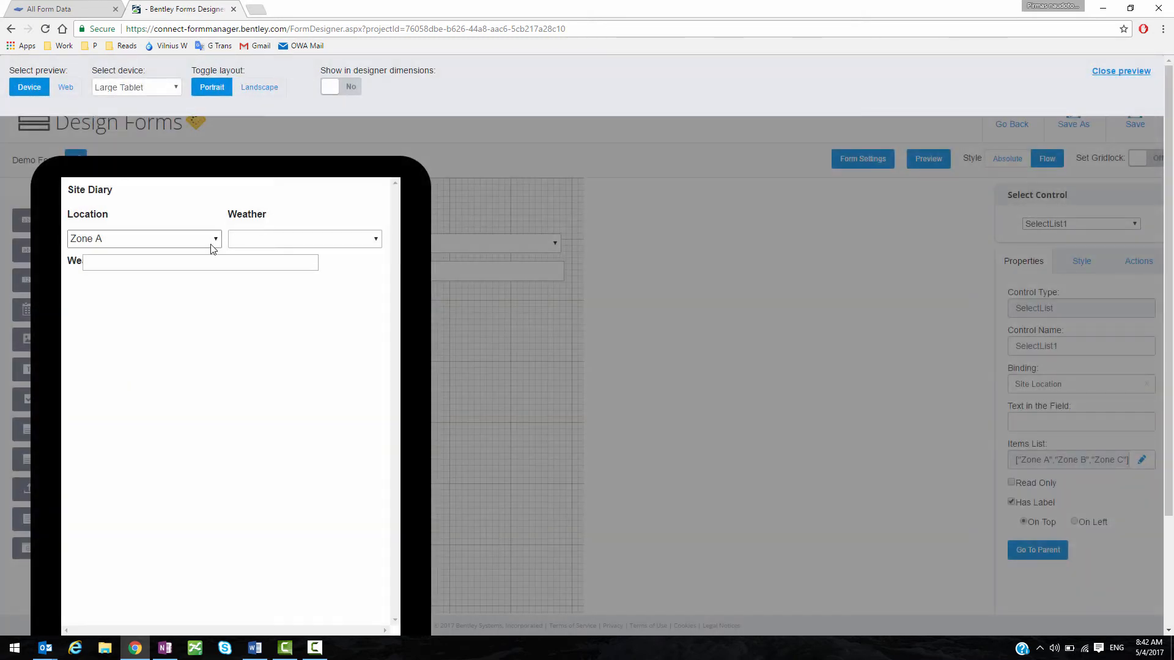
click(214, 239)
click(178, 263)
click(206, 240)
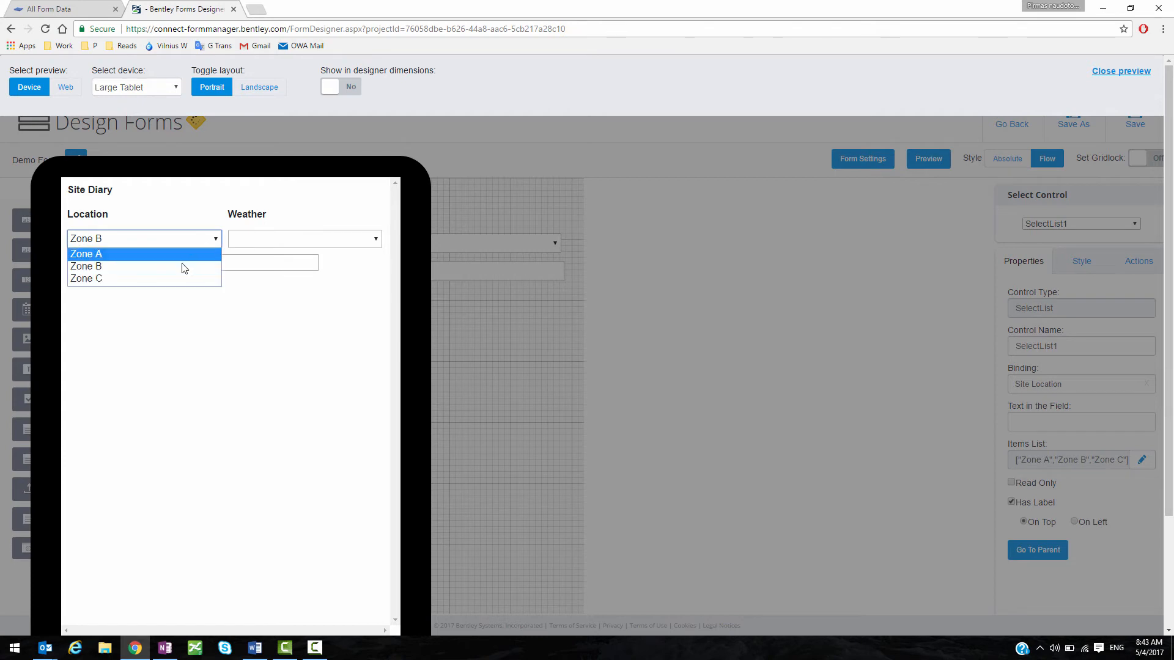
click(168, 276)
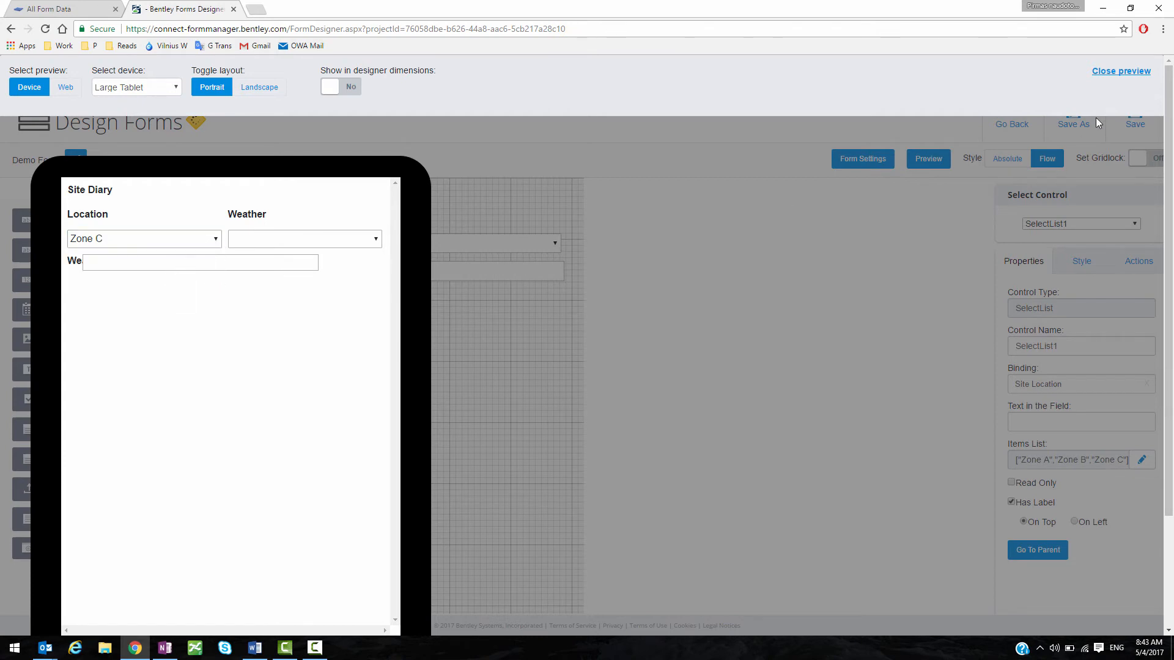
click(1108, 73)
- Fill the Weather dropdown's item list with "Sunny", "Rainy" and "Fog", and save the list
click(455, 251)
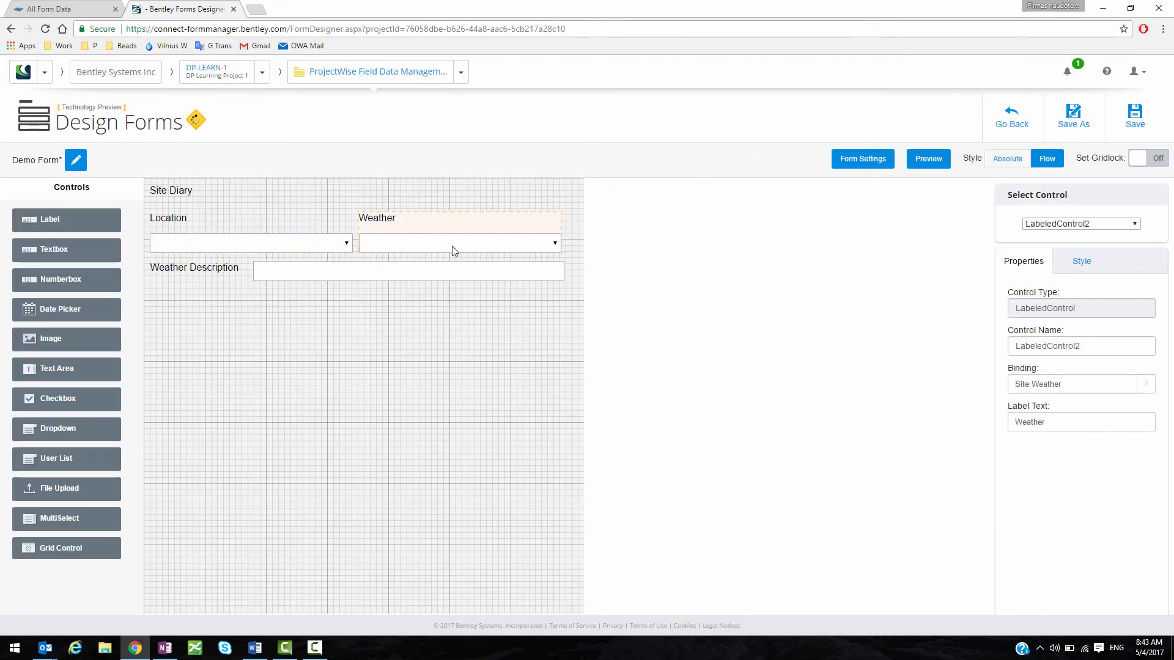
click(431, 246)
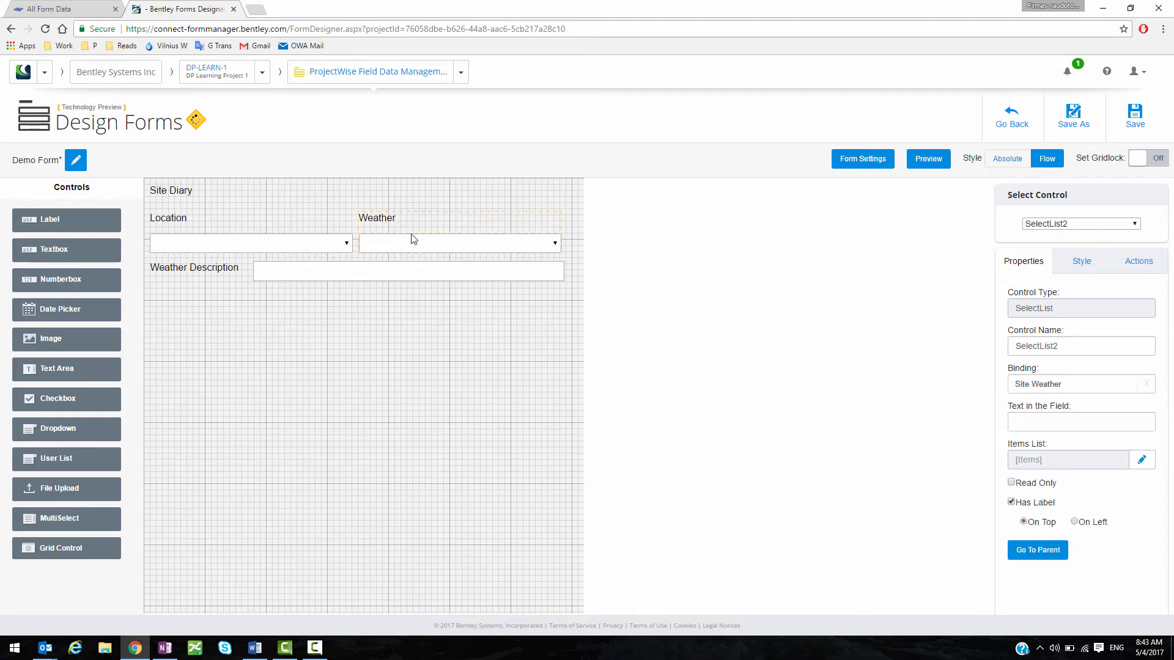
click(1139, 461)
double_click(437, 143)
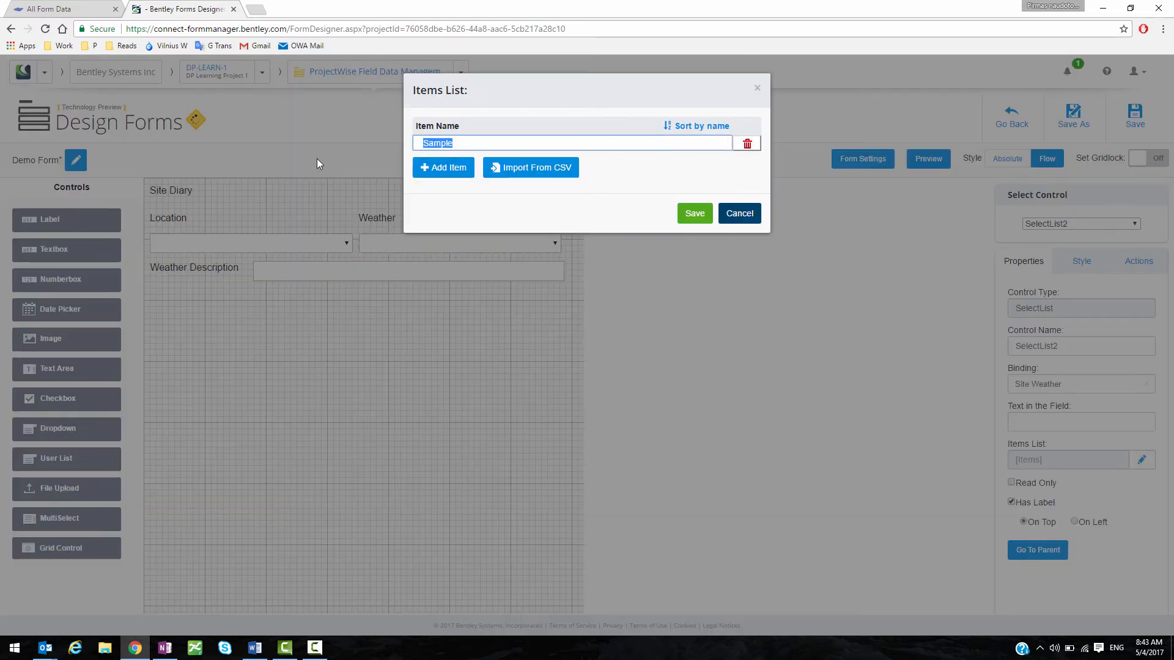
text(Sunny)
click(442, 175)
double_click(440, 160)
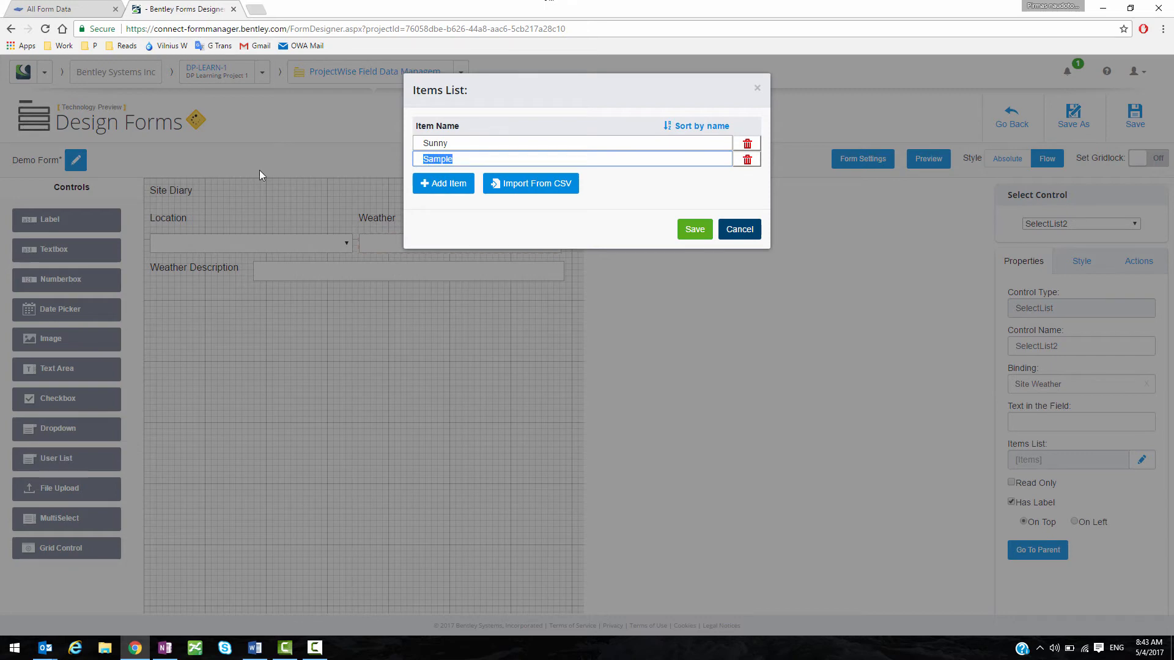
text(Rainy)
click(455, 182)
double_click(469, 174)
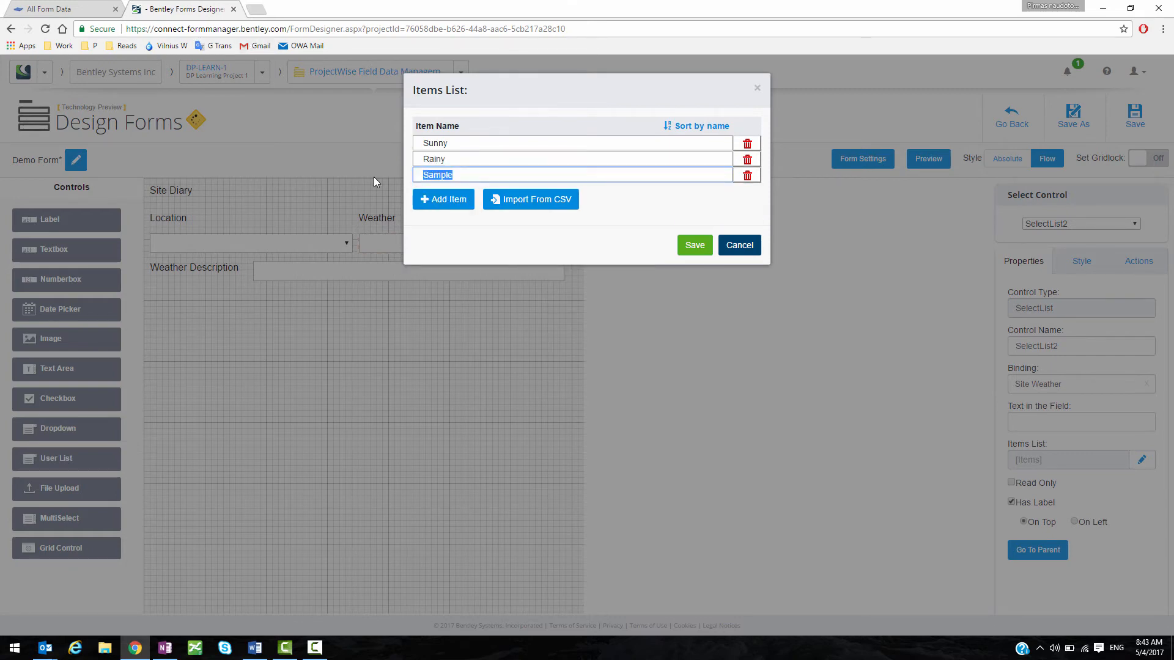
text(Fog)
click(695, 244)
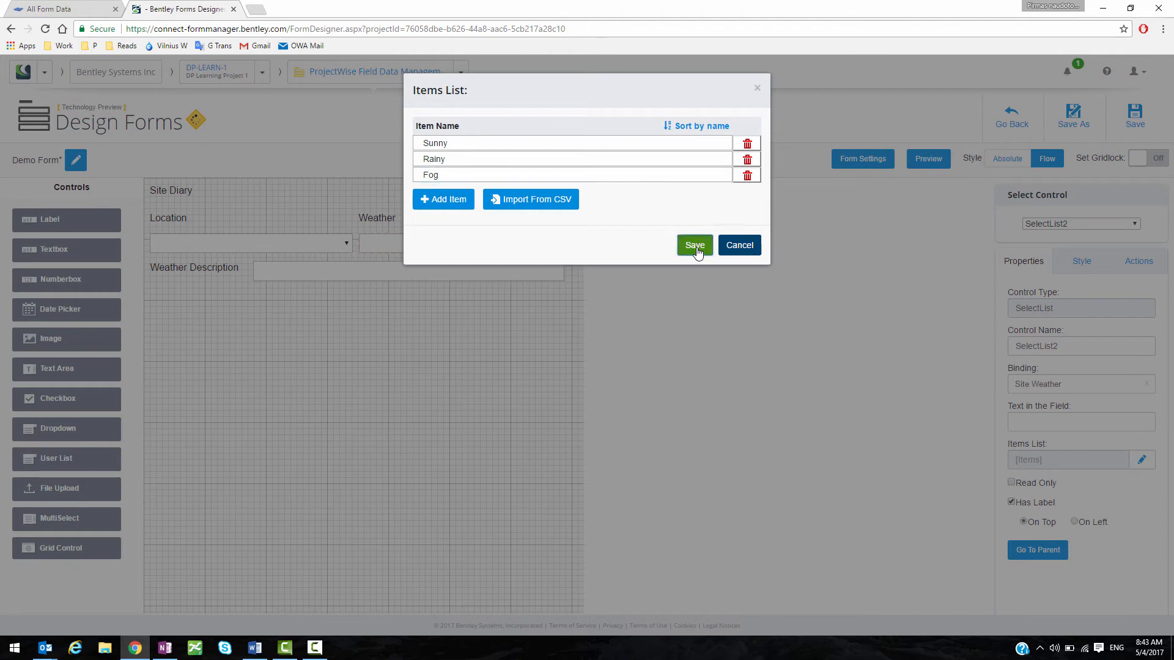
- Preview the form and check the choices offered by the Weather dropdown
click(930, 160)
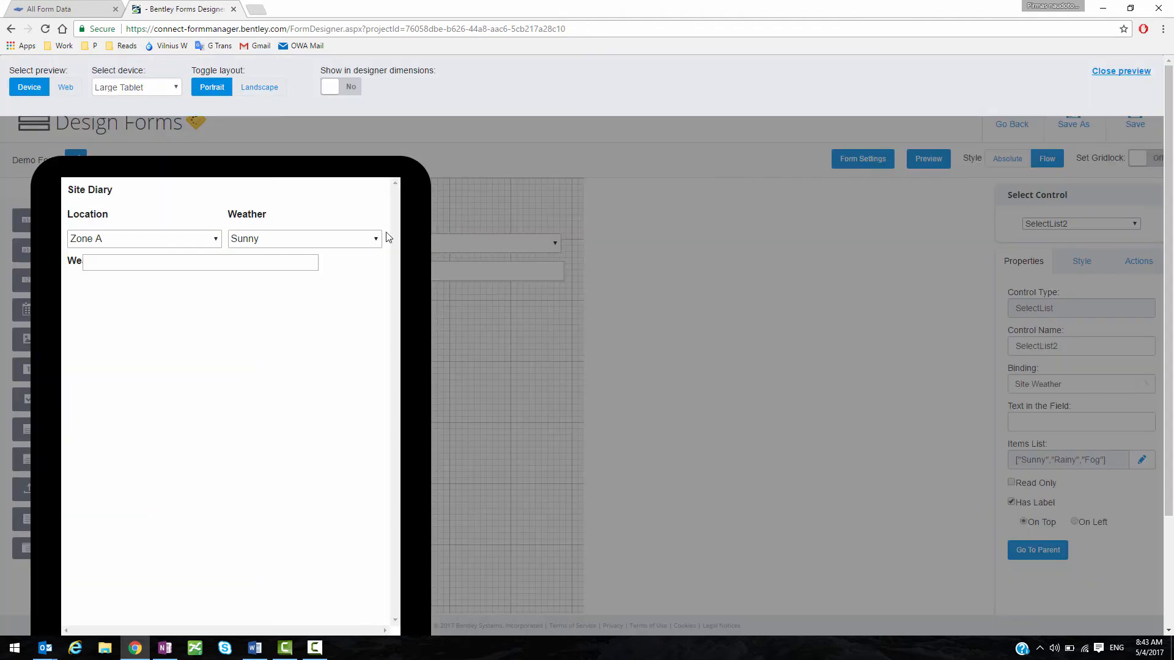
click(367, 243)
click(366, 246)
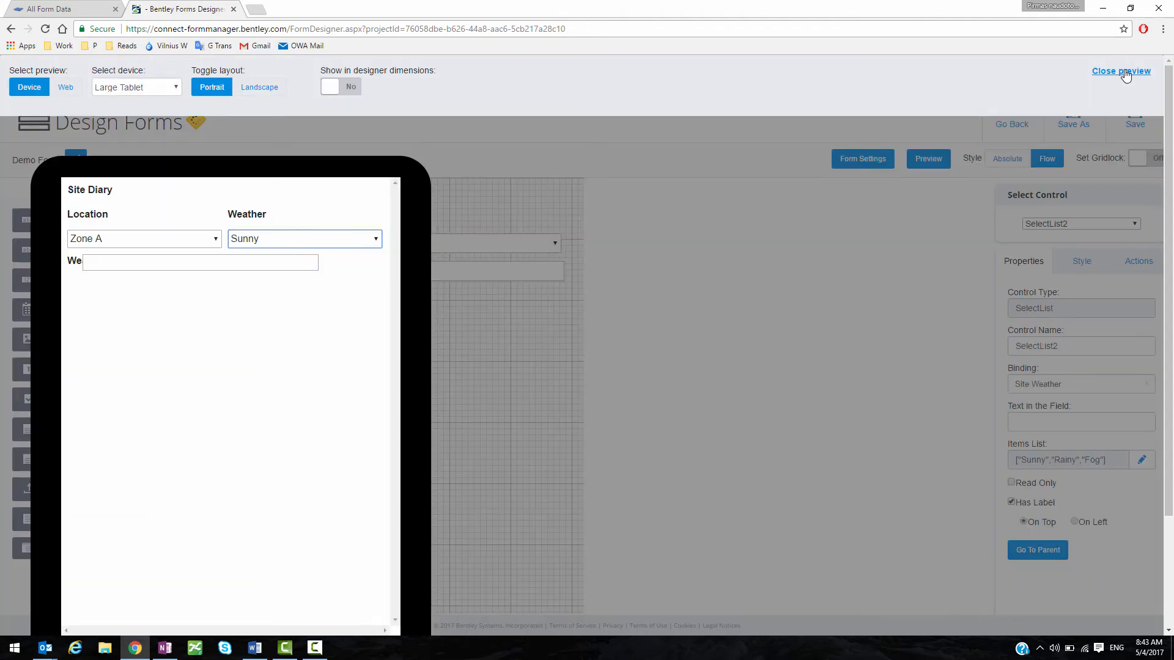
click(1121, 71)
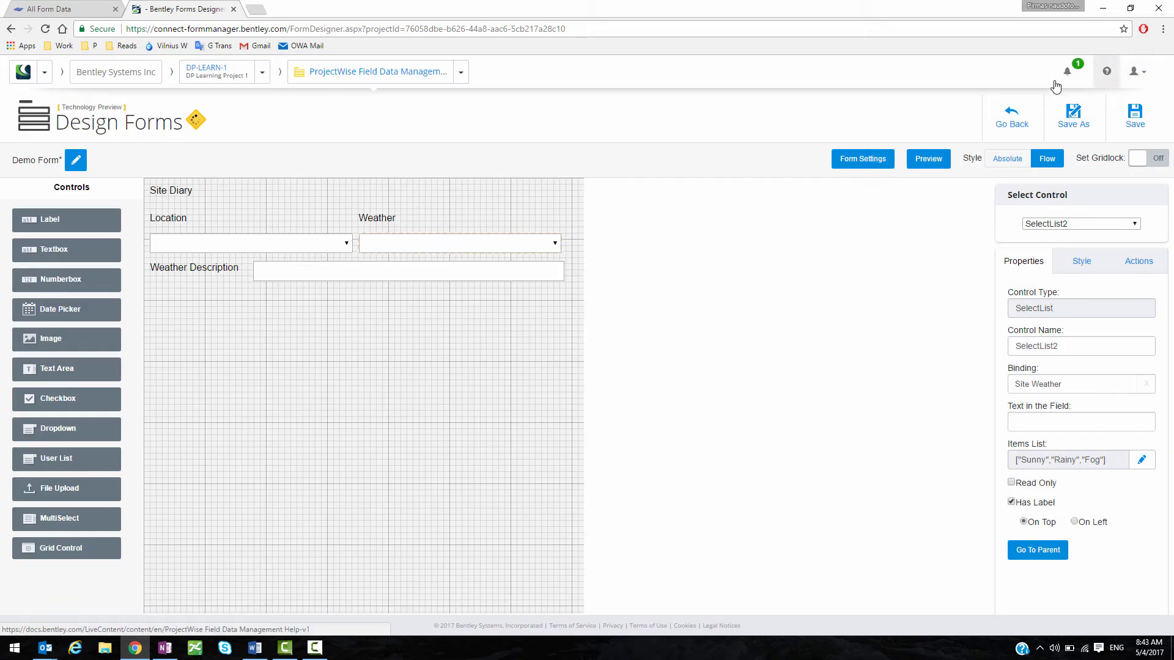
click(274, 275)
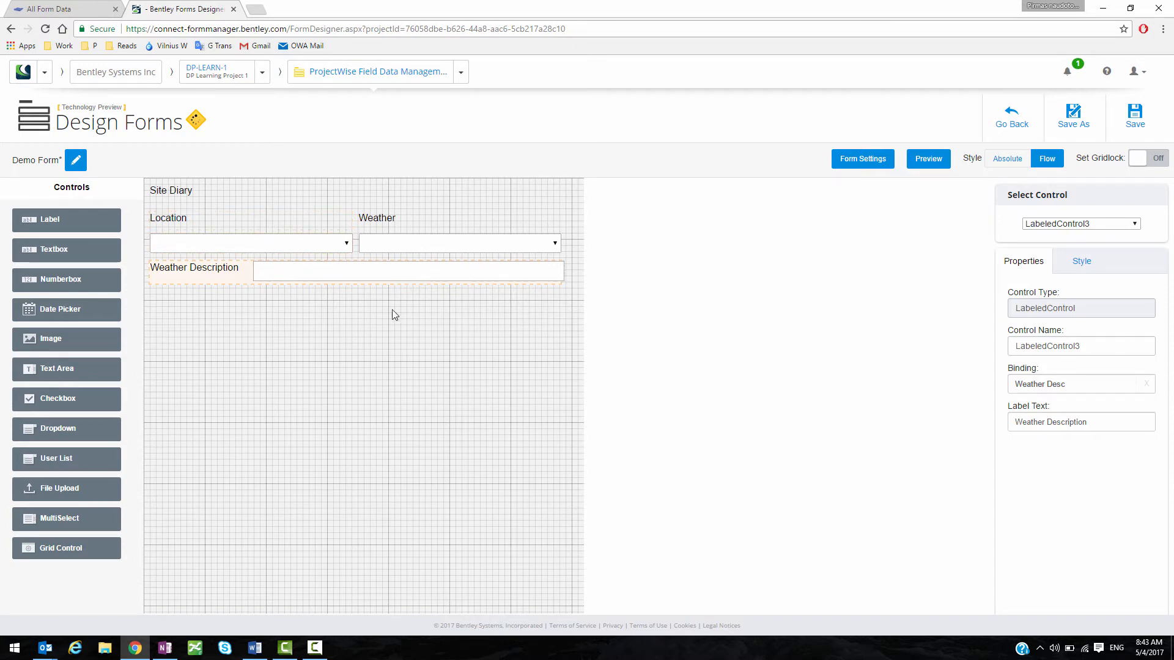
click(372, 344)
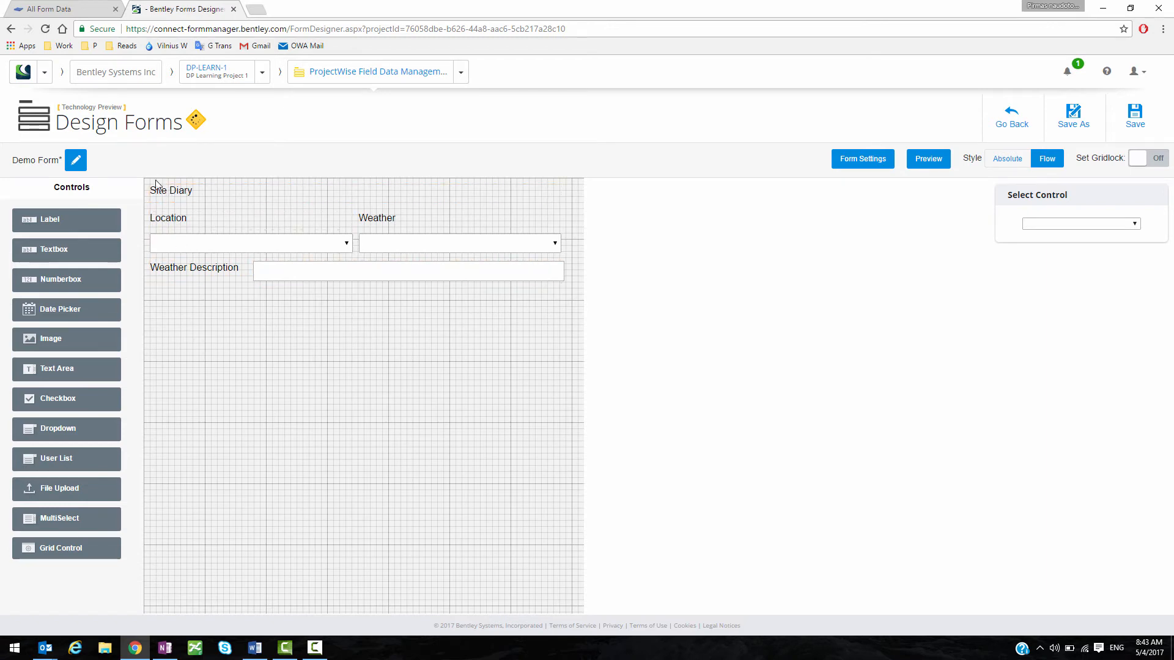
- Add an Image control above the Site Diary label and enlarge it to a wide rectangle
click(63, 338)
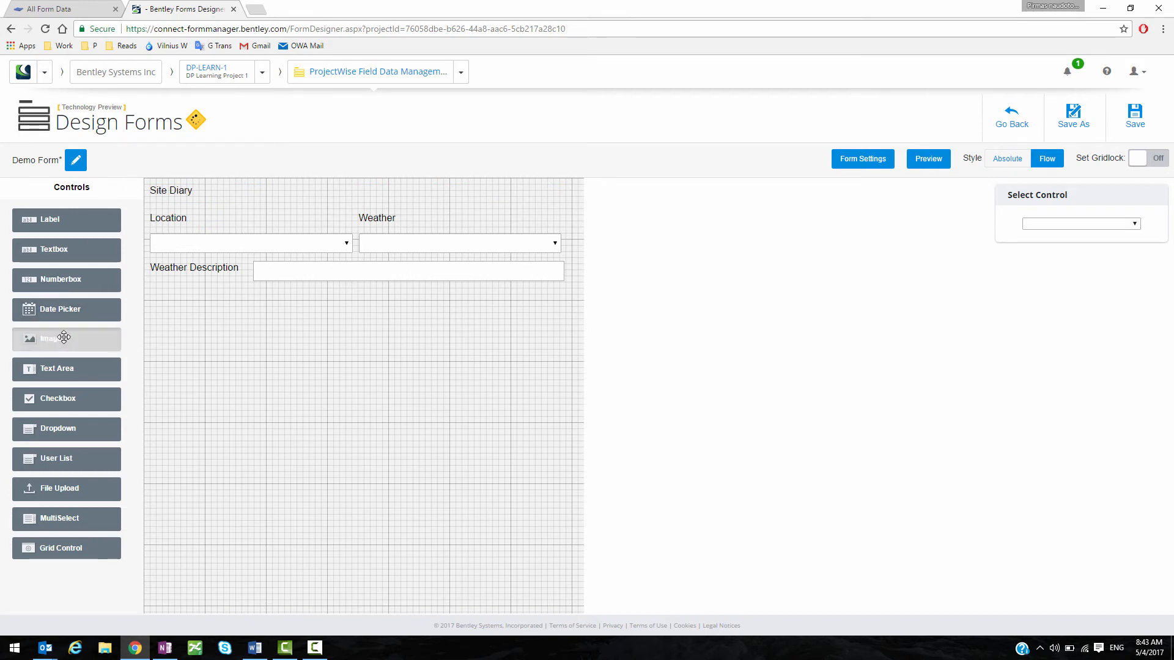
drag(63, 337, 148, 174)
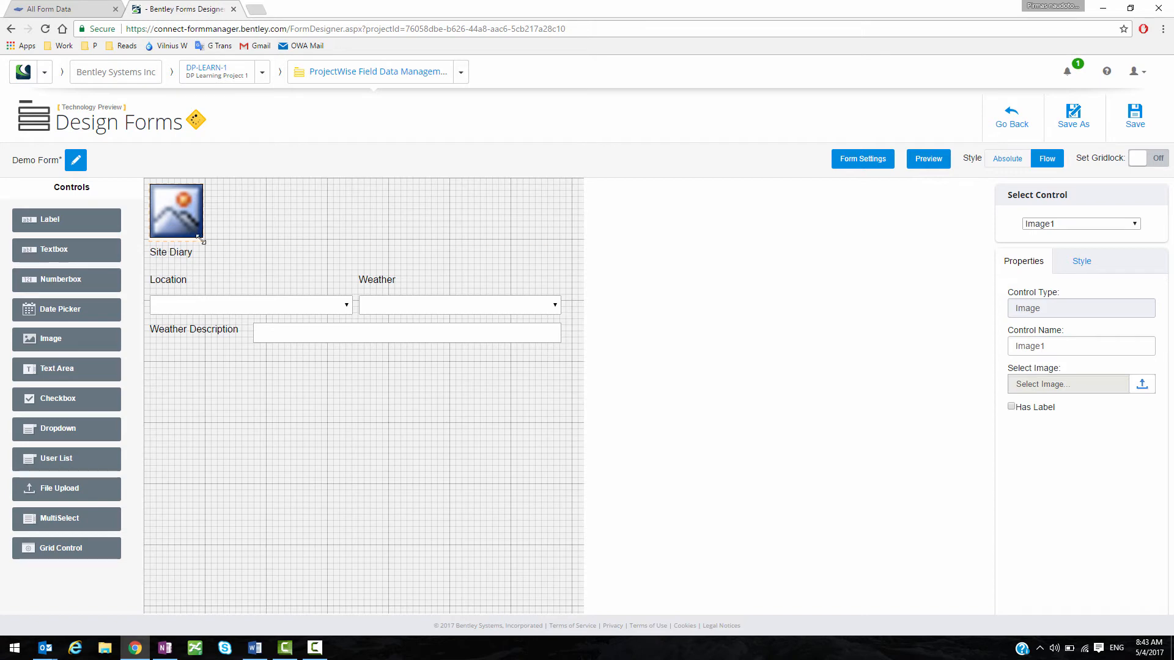
drag(201, 238, 278, 249)
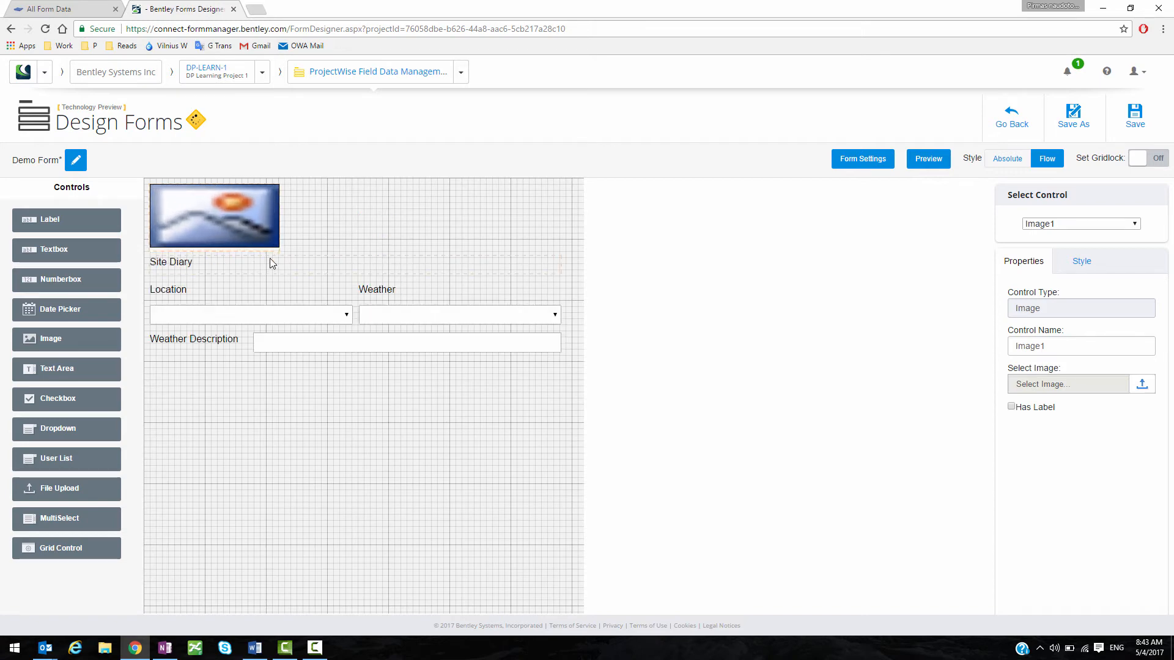
- Assign the existing Bentley.jpg logo from the datasource to the image control above Site Diary
click(1142, 384)
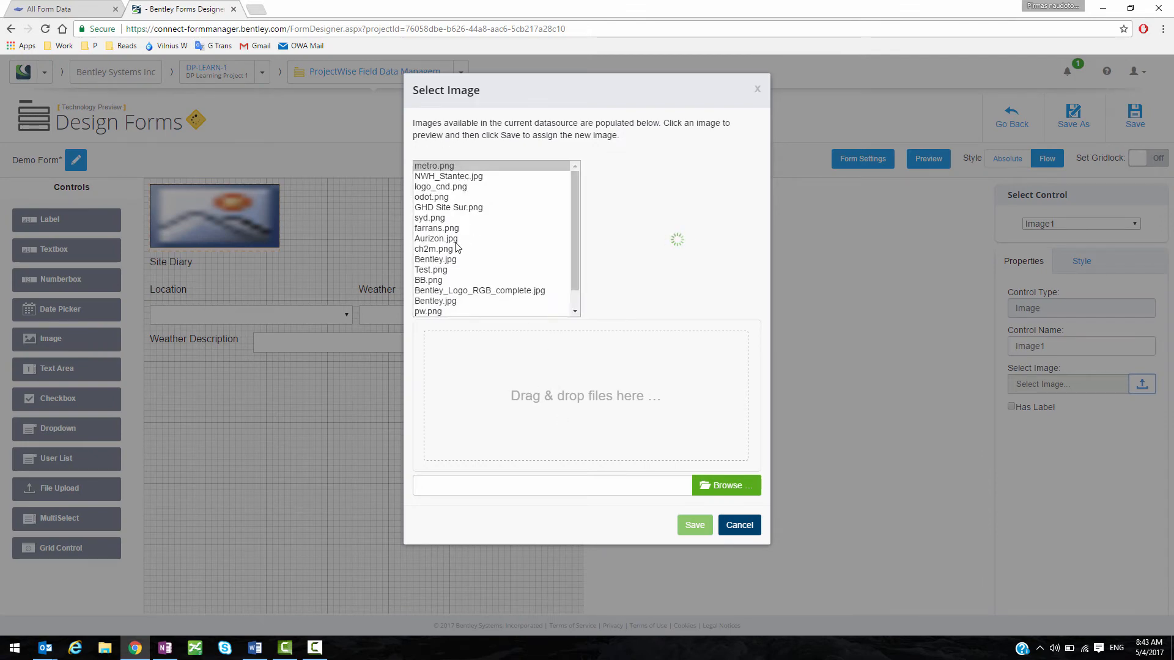
click(432, 261)
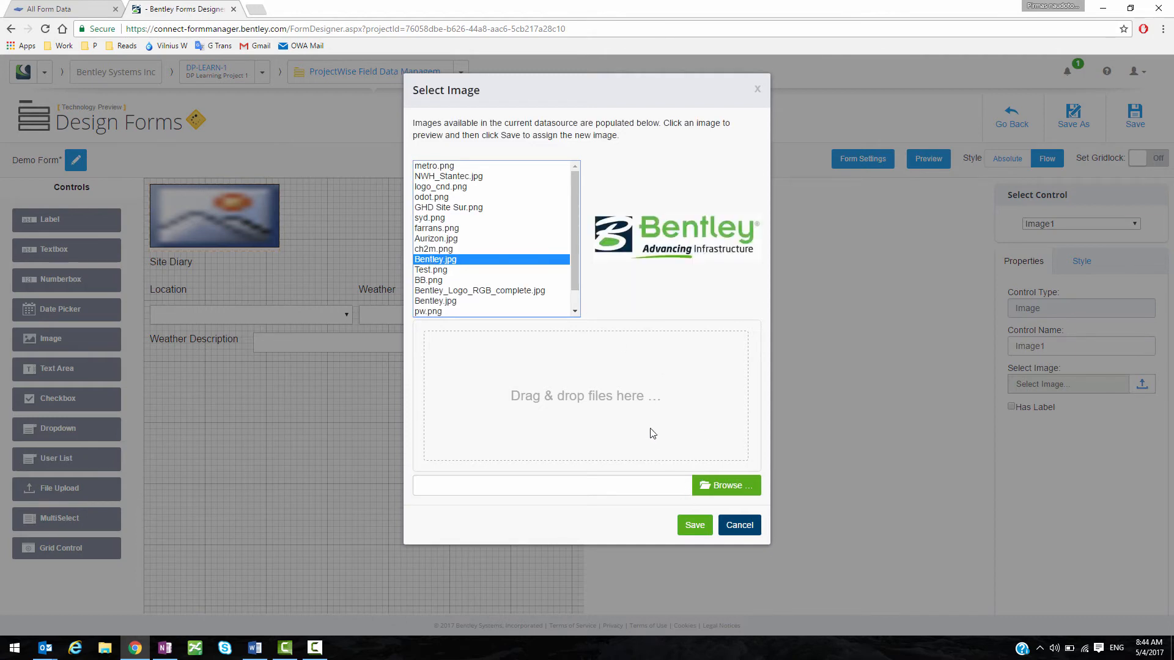
click(694, 525)
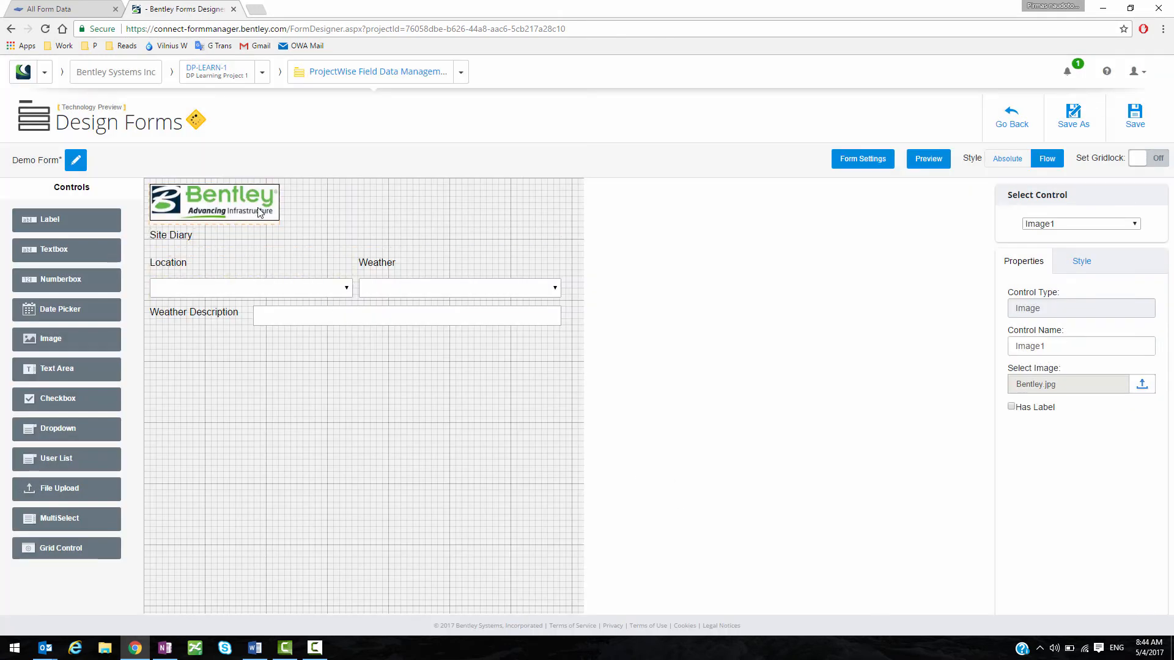
click(467, 404)
- Check the form with its logo in the device preview and save the form
click(930, 162)
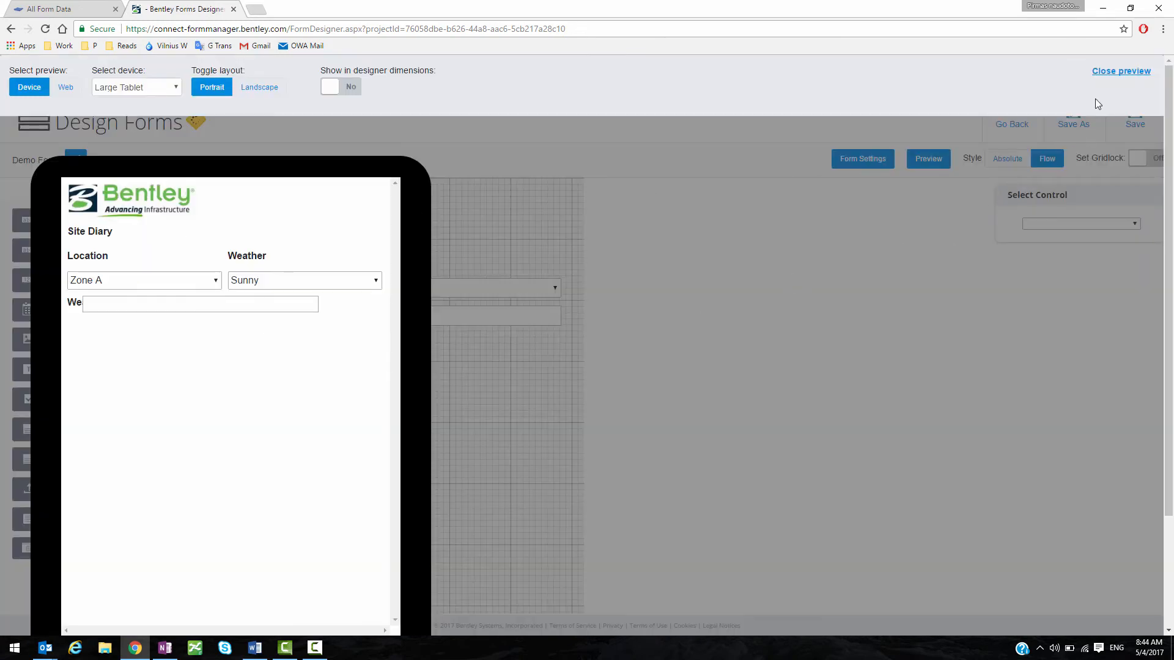
click(1113, 74)
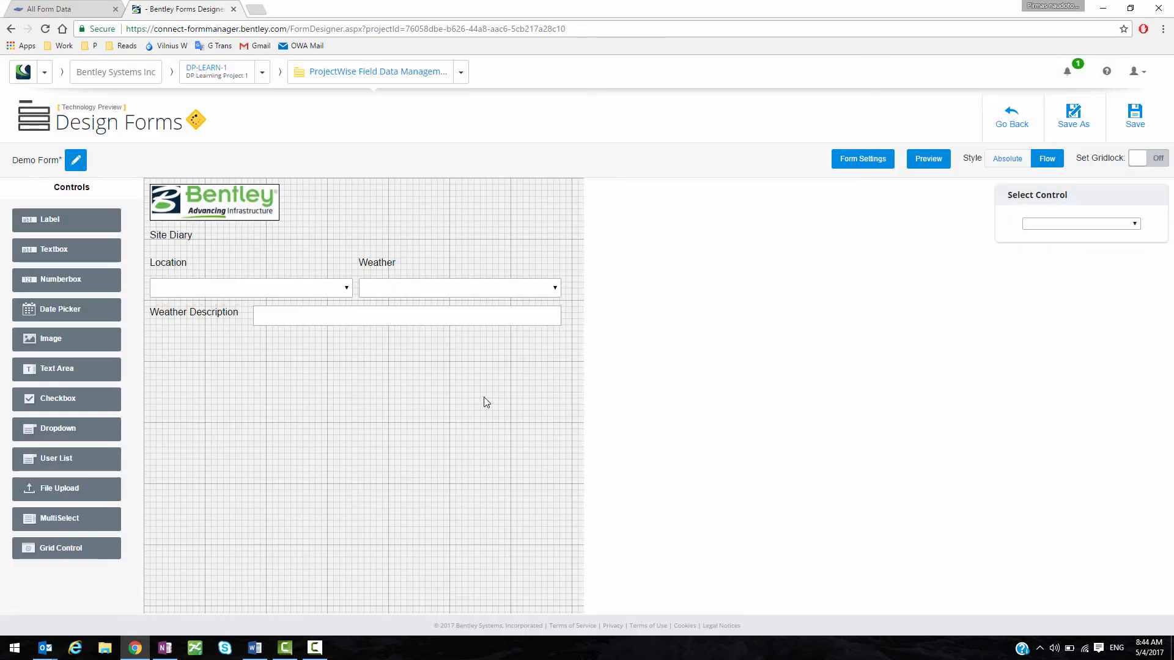
click(1136, 121)
scroll(600, 291, down, 2)
scroll(471, 283, up, 2)
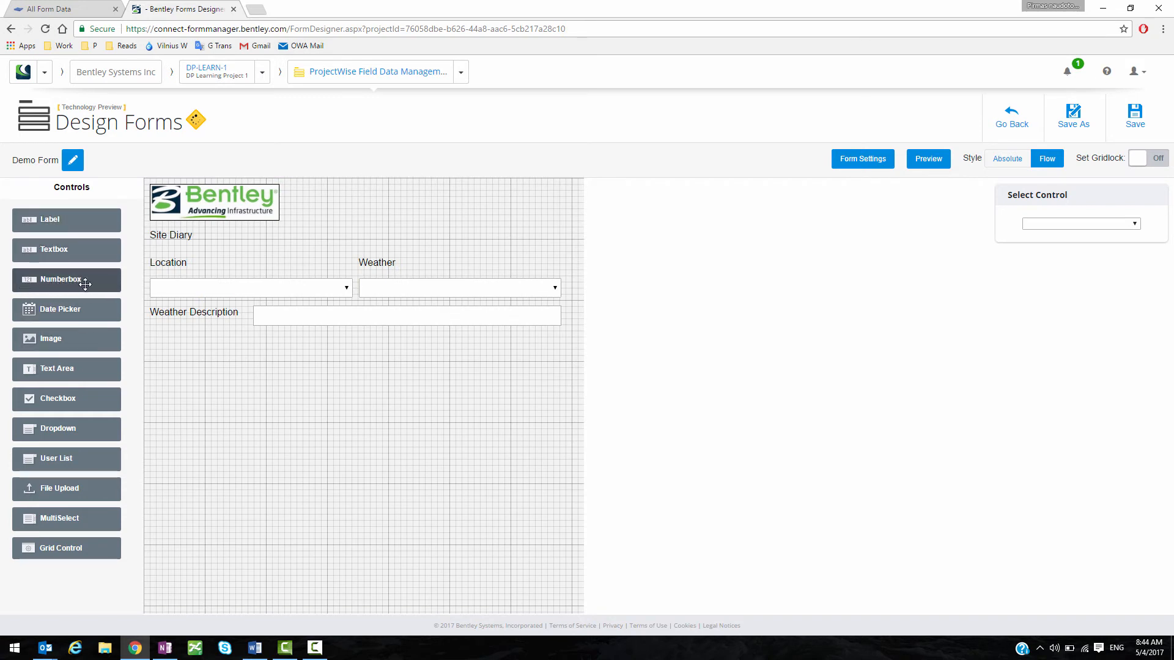
- Add a Numberbox below the Weather Description control and examine its binding options and new property types without assigning one
drag(57, 283, 184, 377)
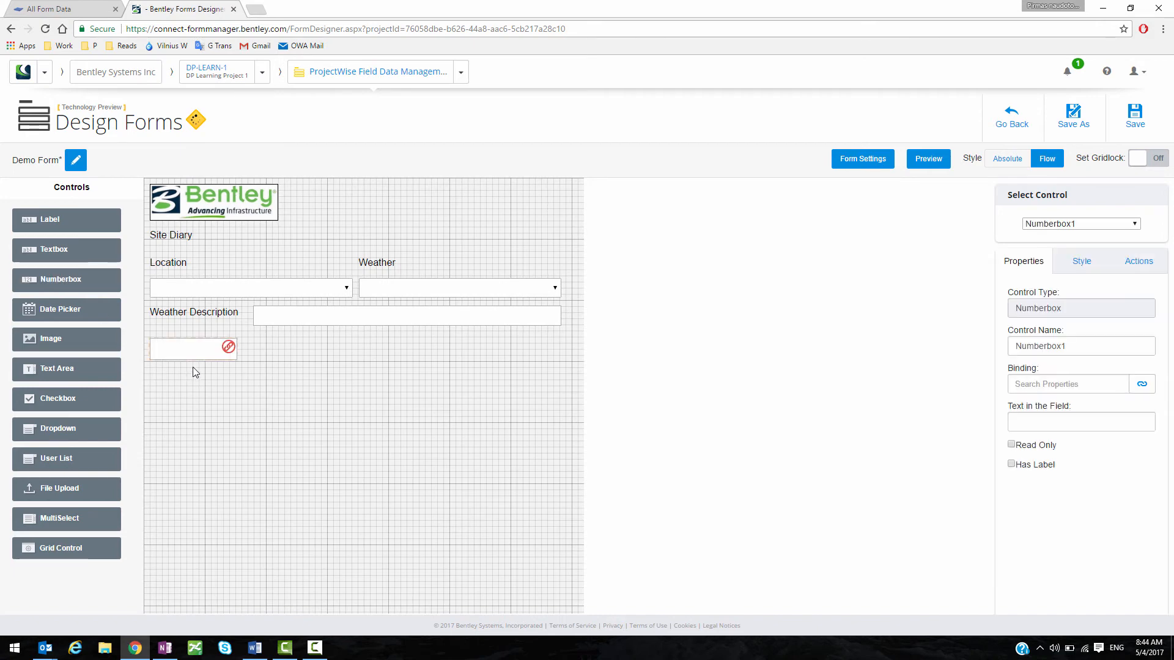
click(230, 351)
click(228, 350)
click(228, 350)
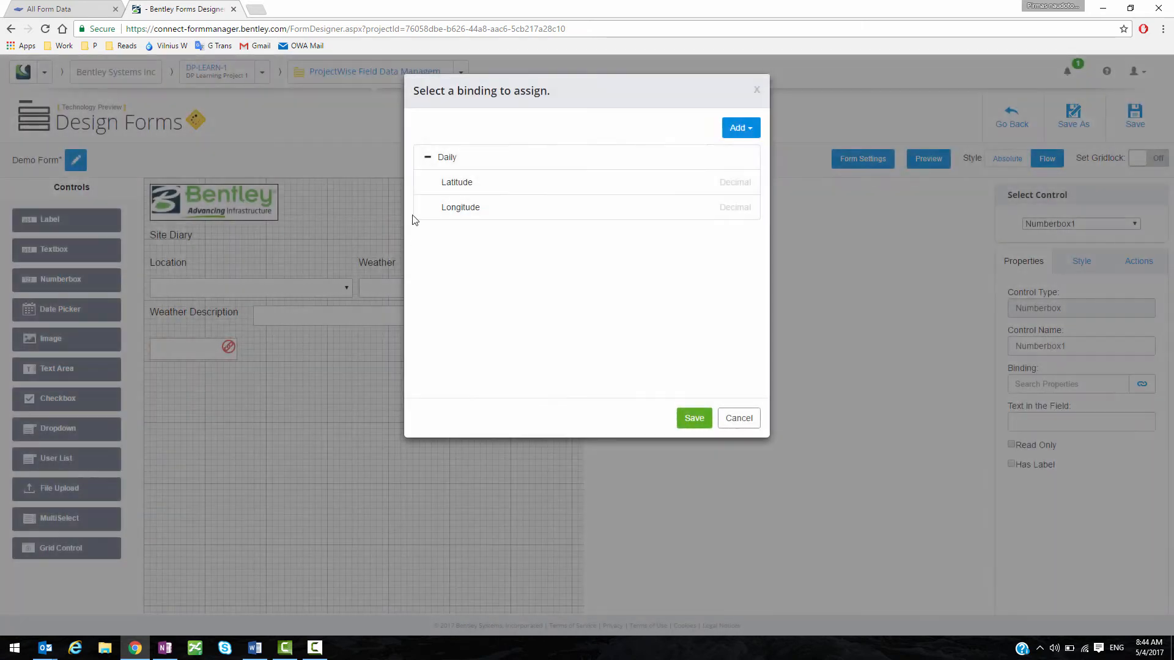
click(741, 127)
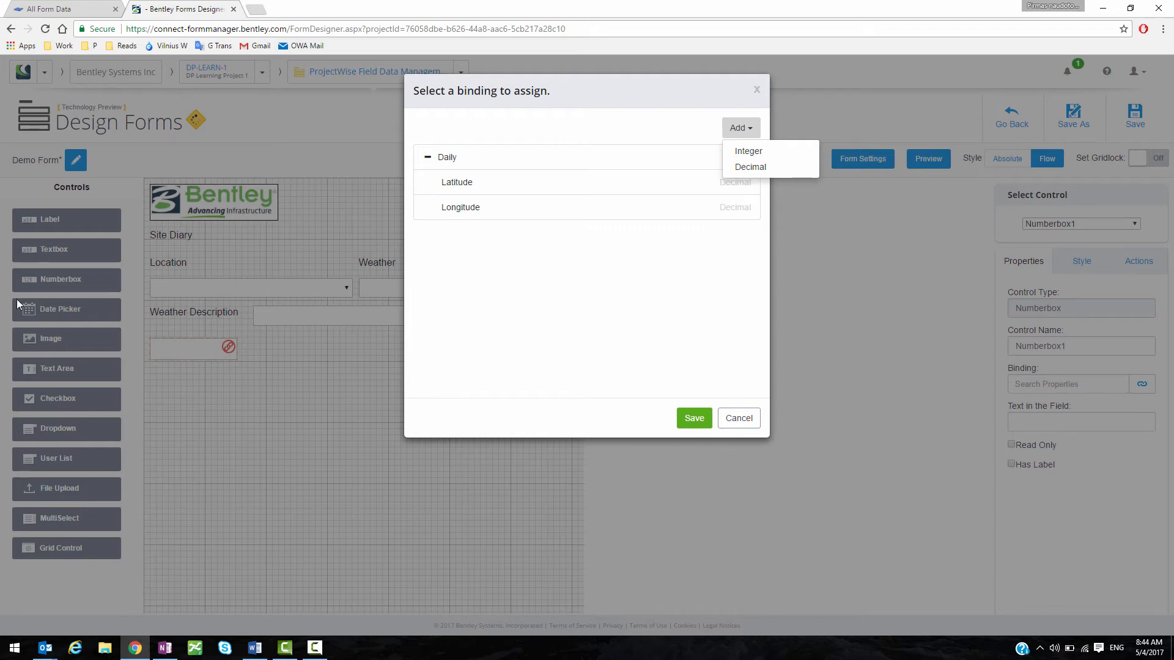
click(736, 417)
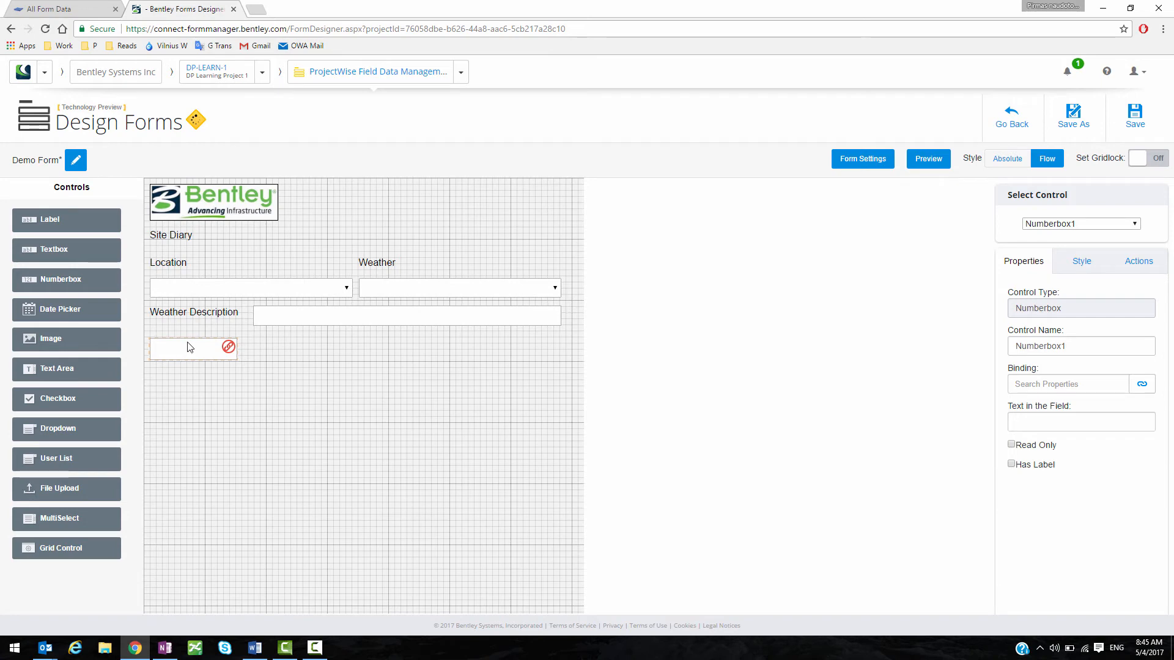
- Delete the Numberbox and place a Text Area with a label on top below the Weather Description control
key(Delete)
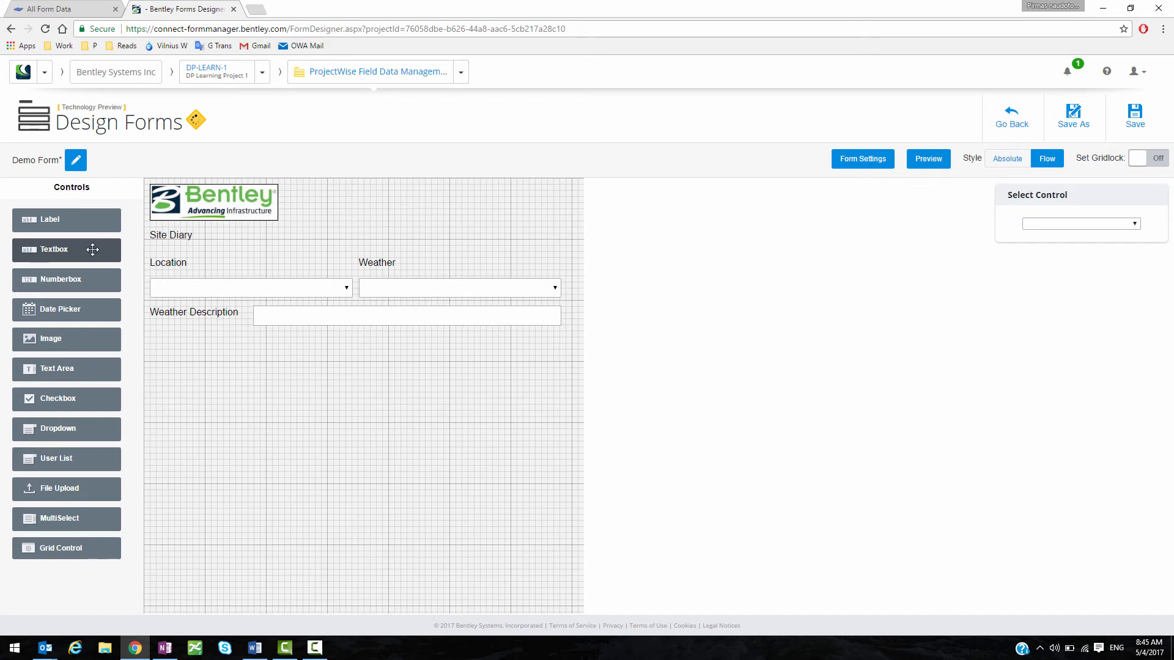
drag(94, 249, 228, 226)
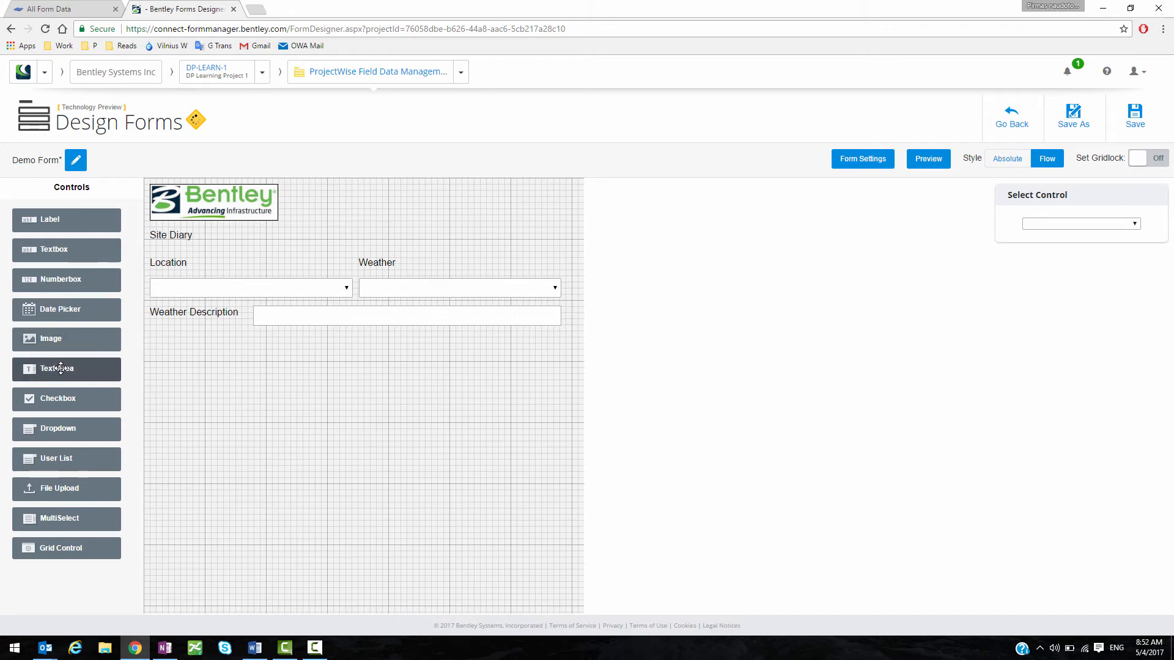
drag(62, 370, 158, 374)
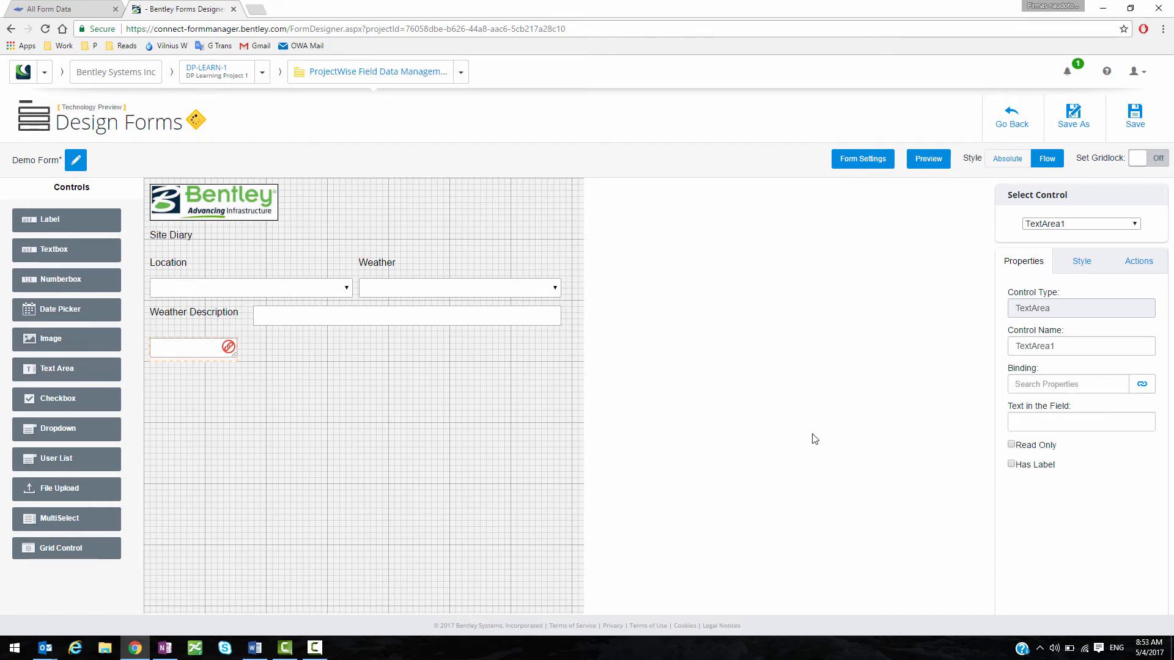
click(1012, 464)
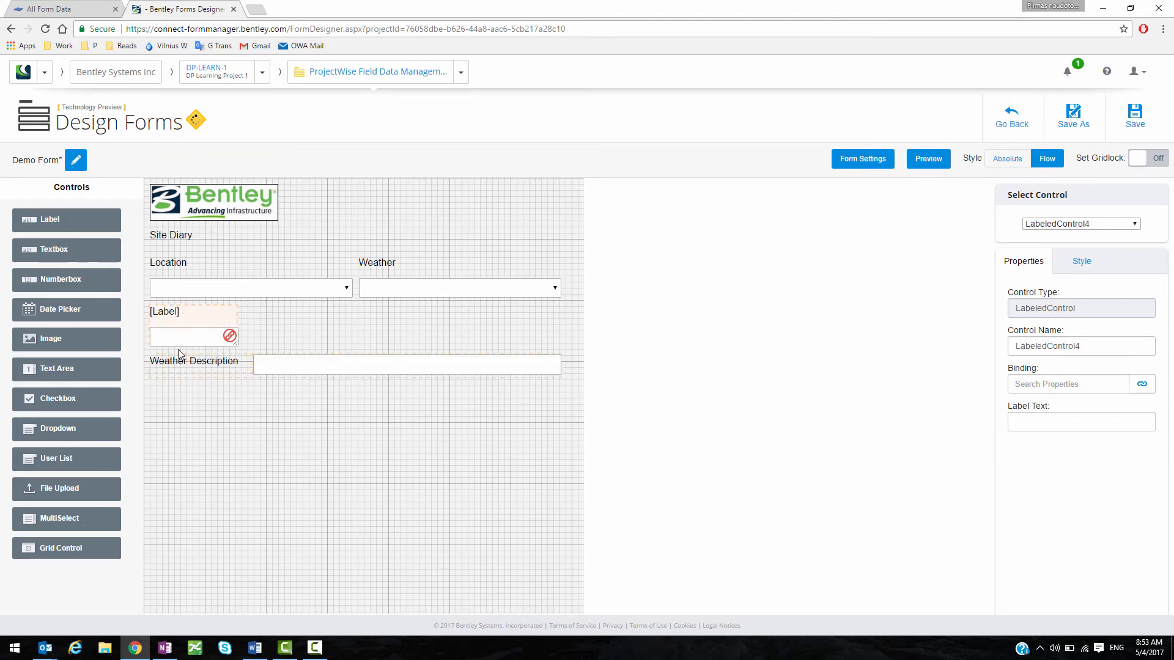
mouse_move(181, 355)
mouse_down()
mouse_move(168, 367)
mouse_move(193, 373)
mouse_up()
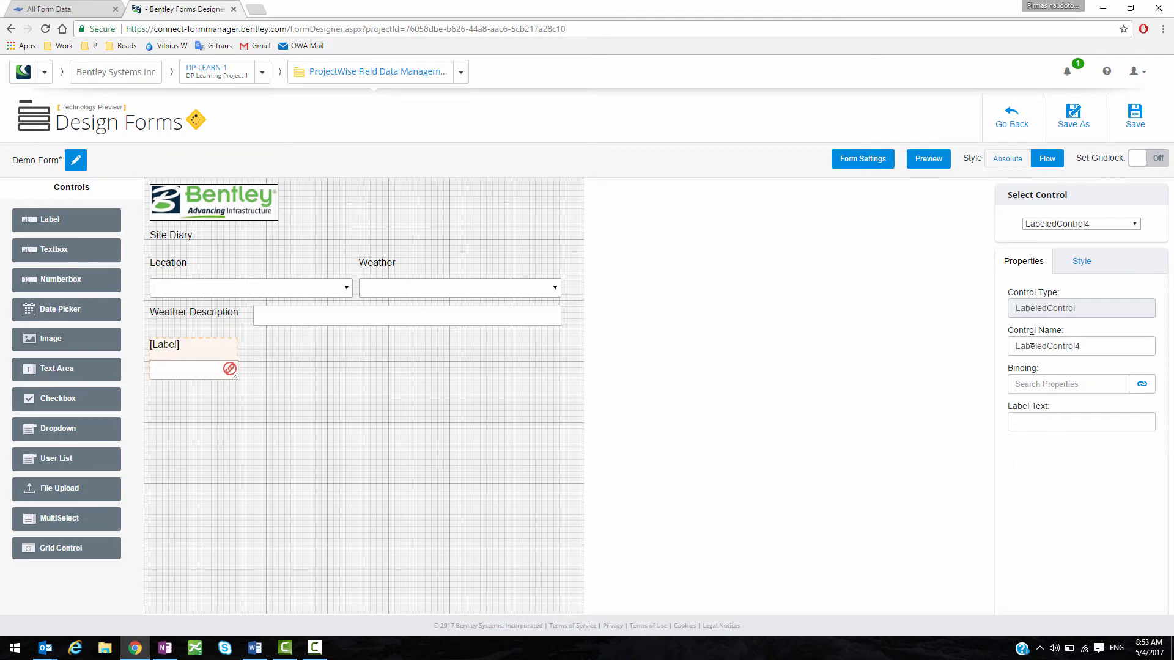
- Set the width of the labelled text area to 100 percent
click(1081, 263)
click(1119, 321)
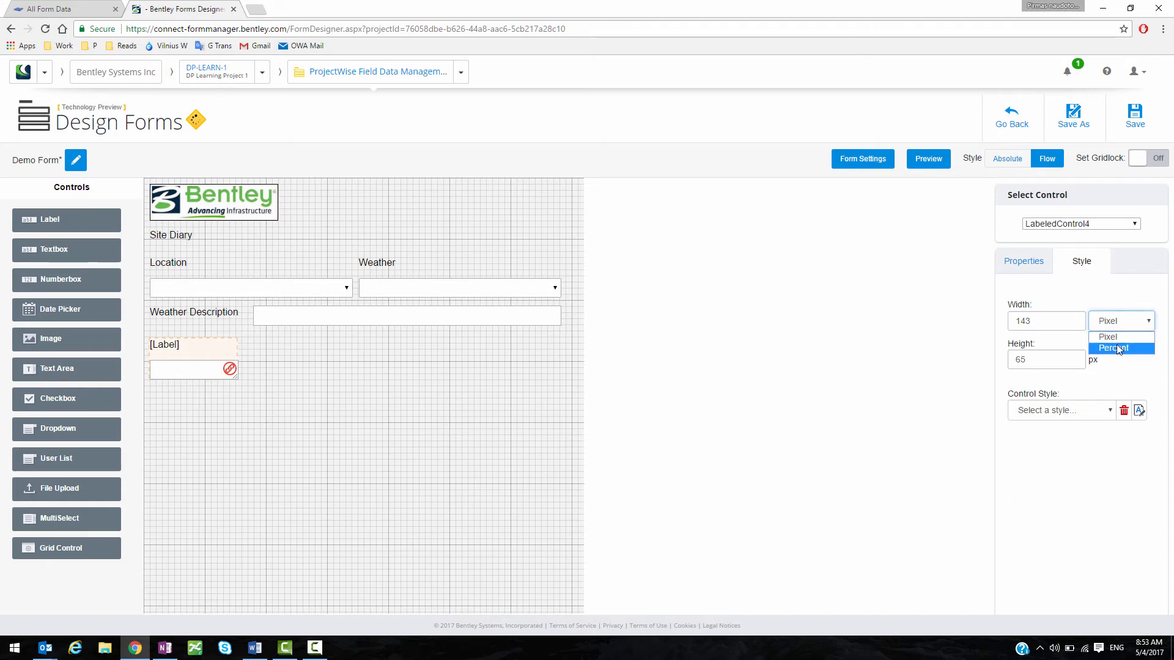
click(1117, 344)
double_click(1041, 322)
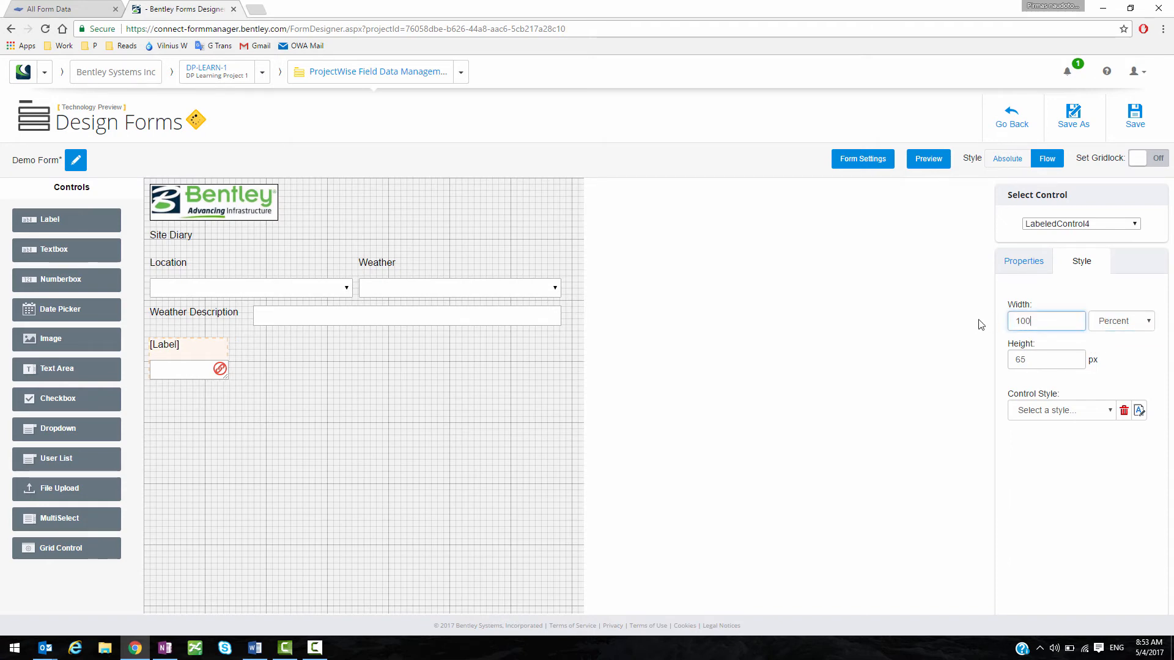
click(445, 434)
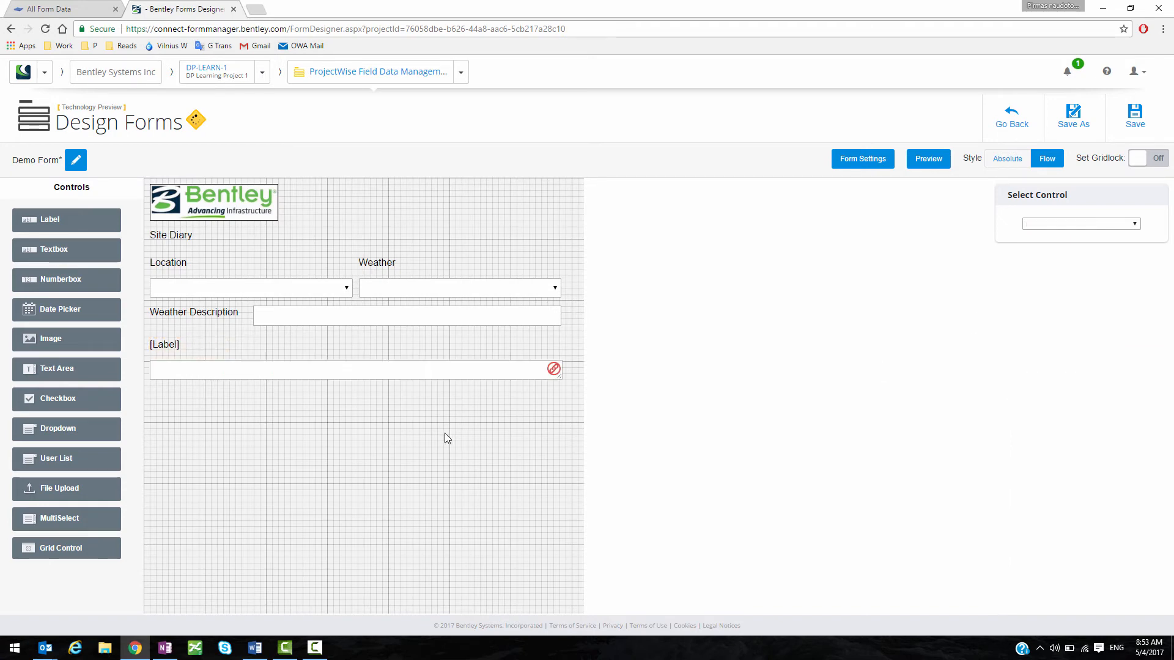
- Label the text area "Site Description" and bind it to the existing Site Desc string property
click(177, 347)
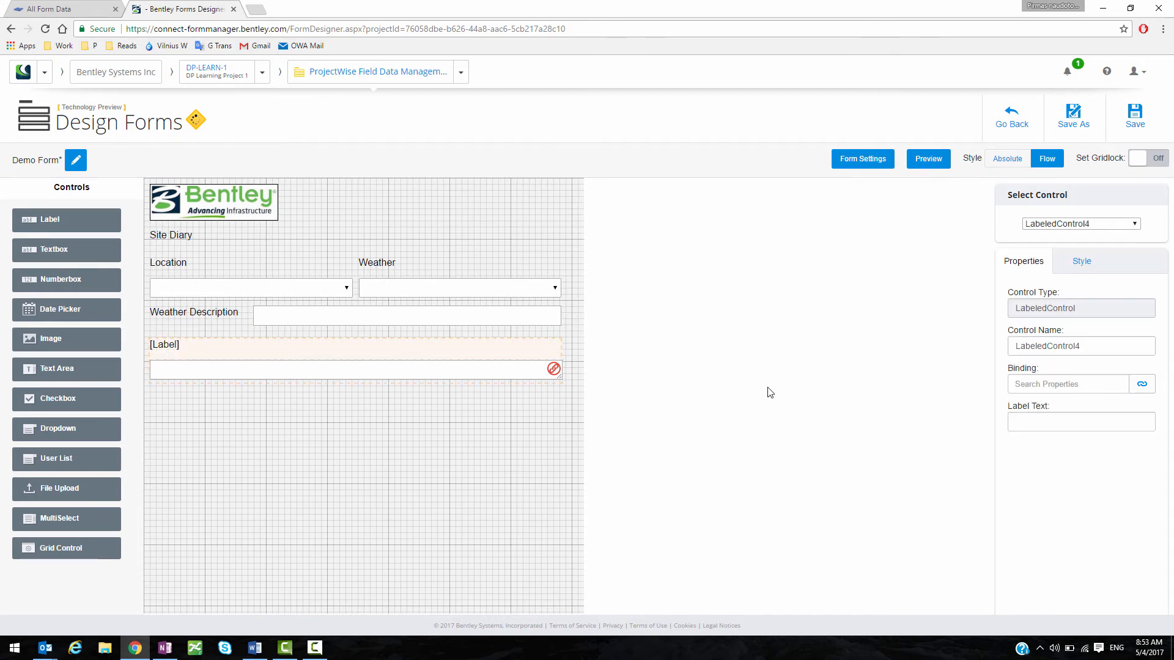
click(1036, 418)
text(Site D)
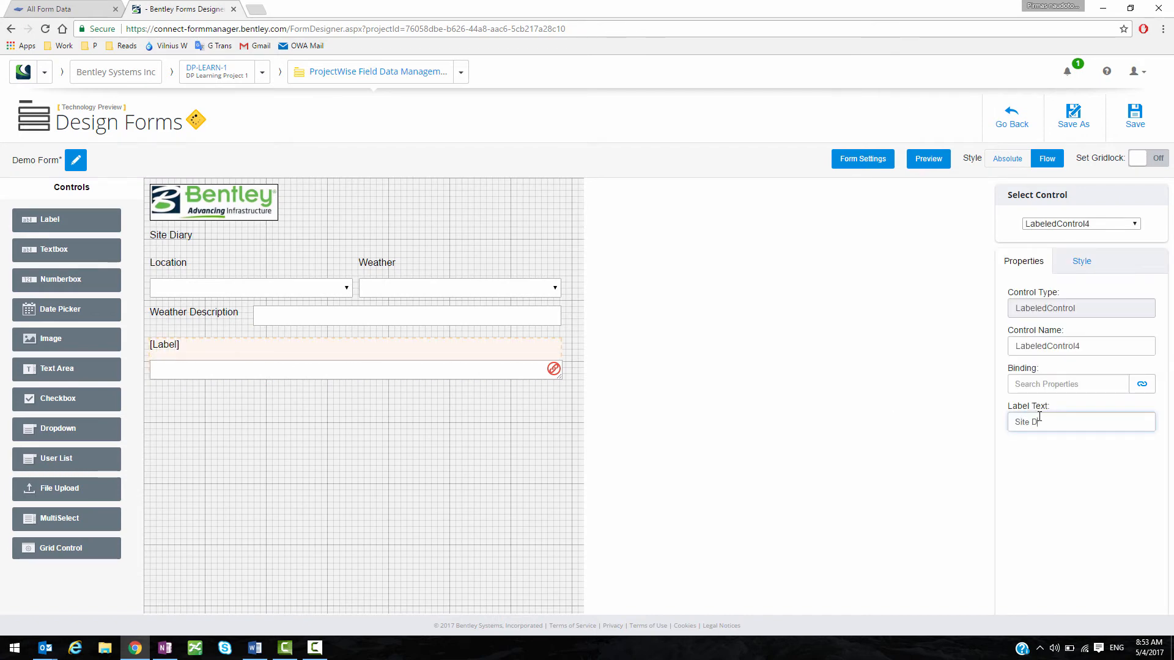
text(escription)
click(1142, 384)
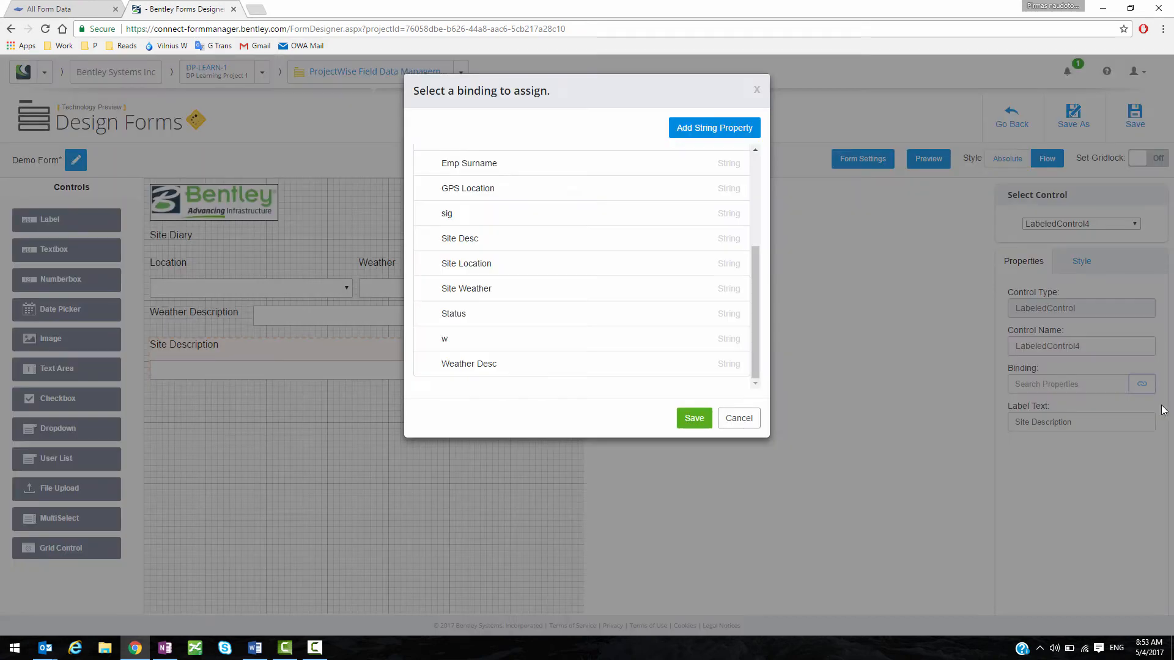
click(479, 241)
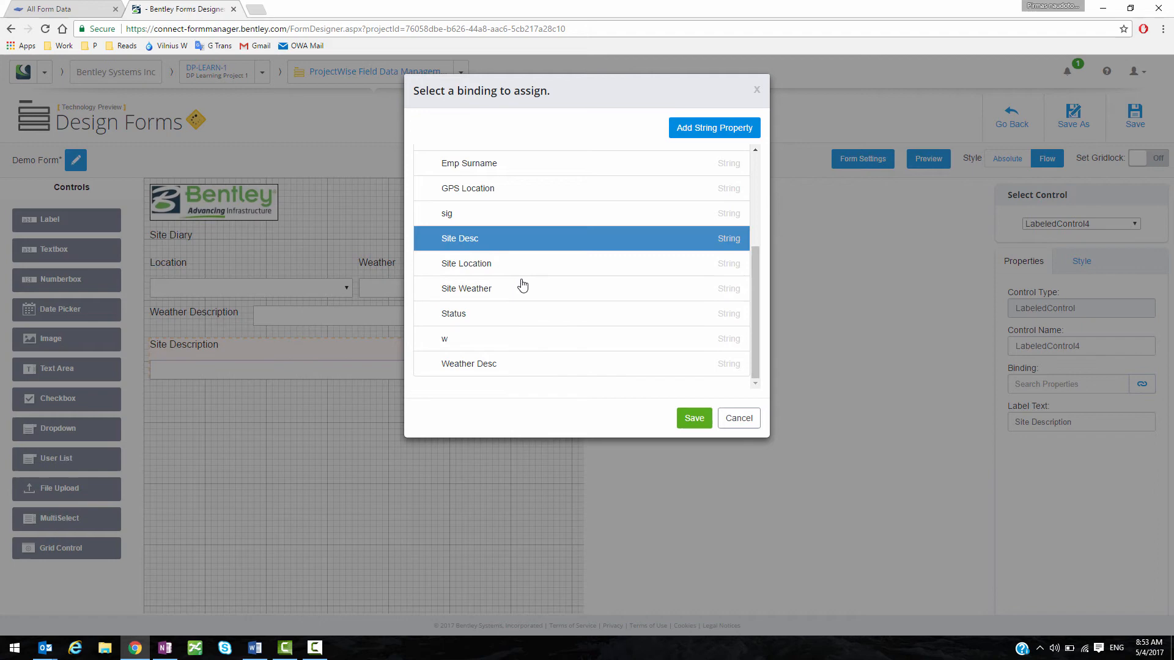
click(693, 419)
click(352, 421)
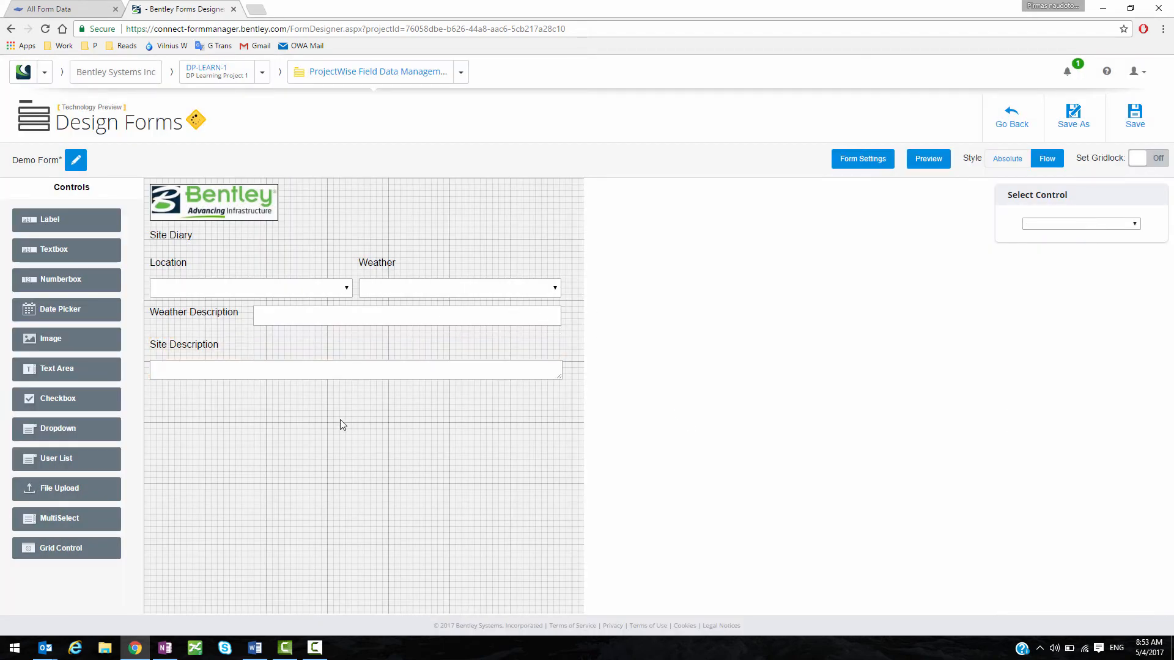
- Set the height of the text area under Site Description to 200 px
click(328, 375)
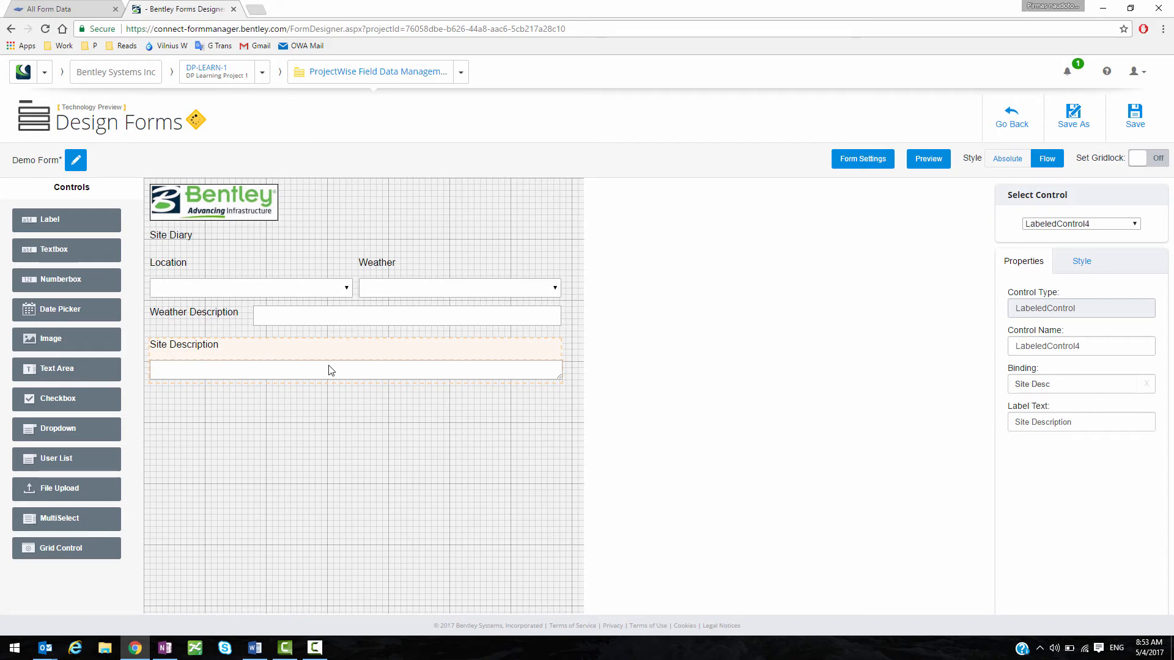
click(289, 372)
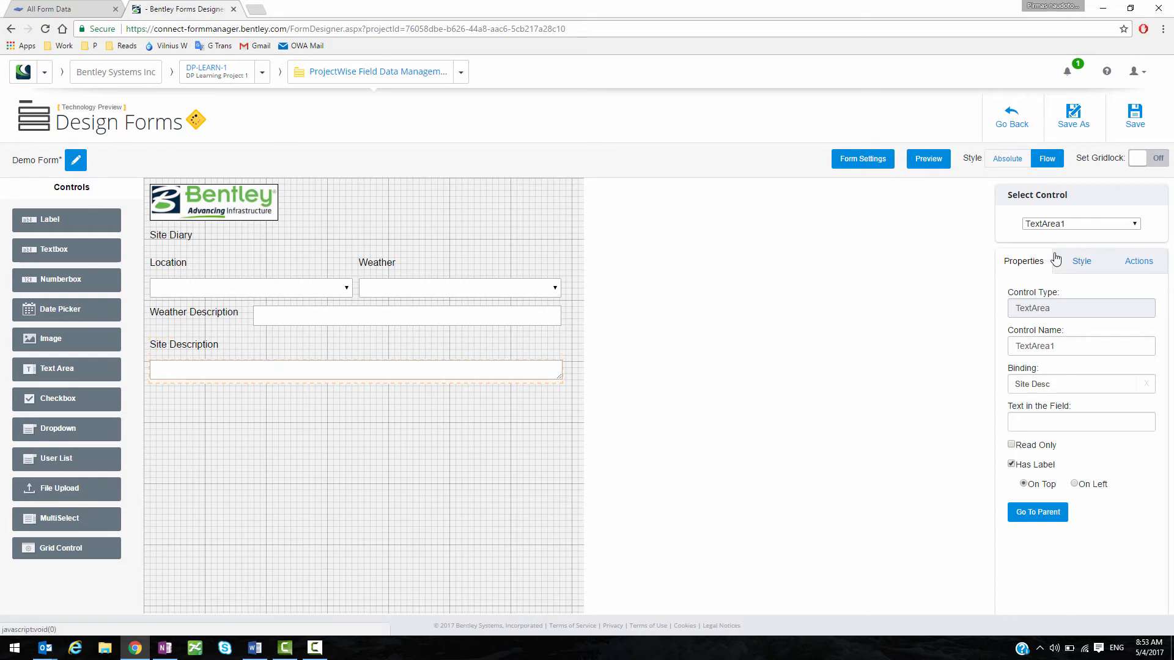
click(1081, 267)
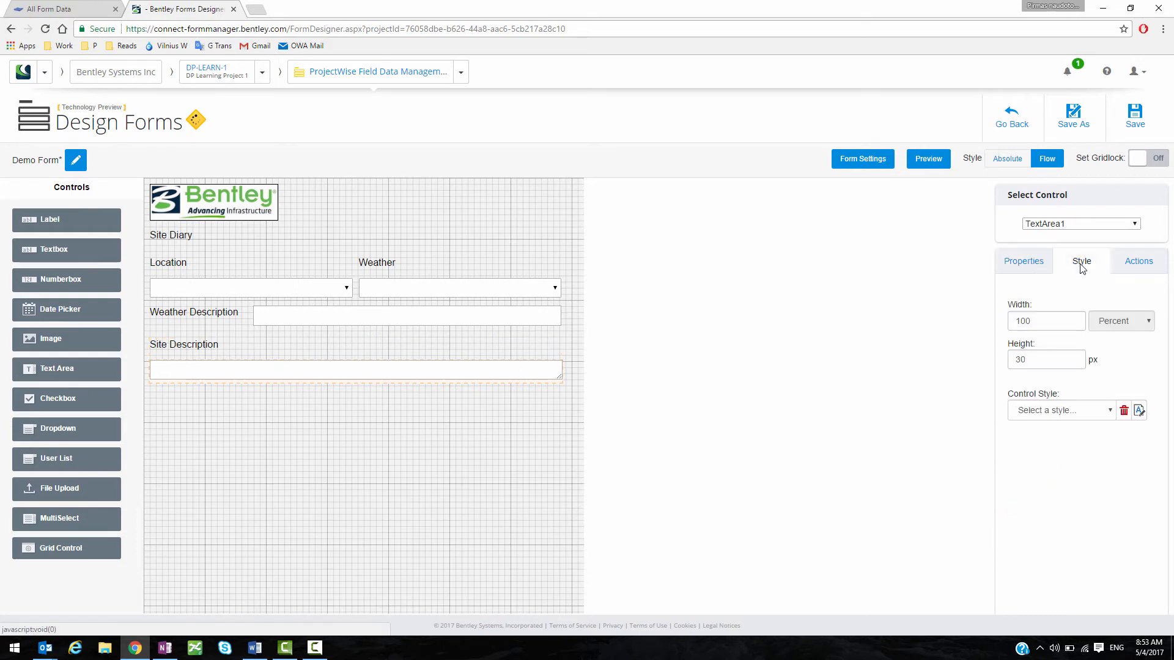
drag(1041, 360, 1009, 361)
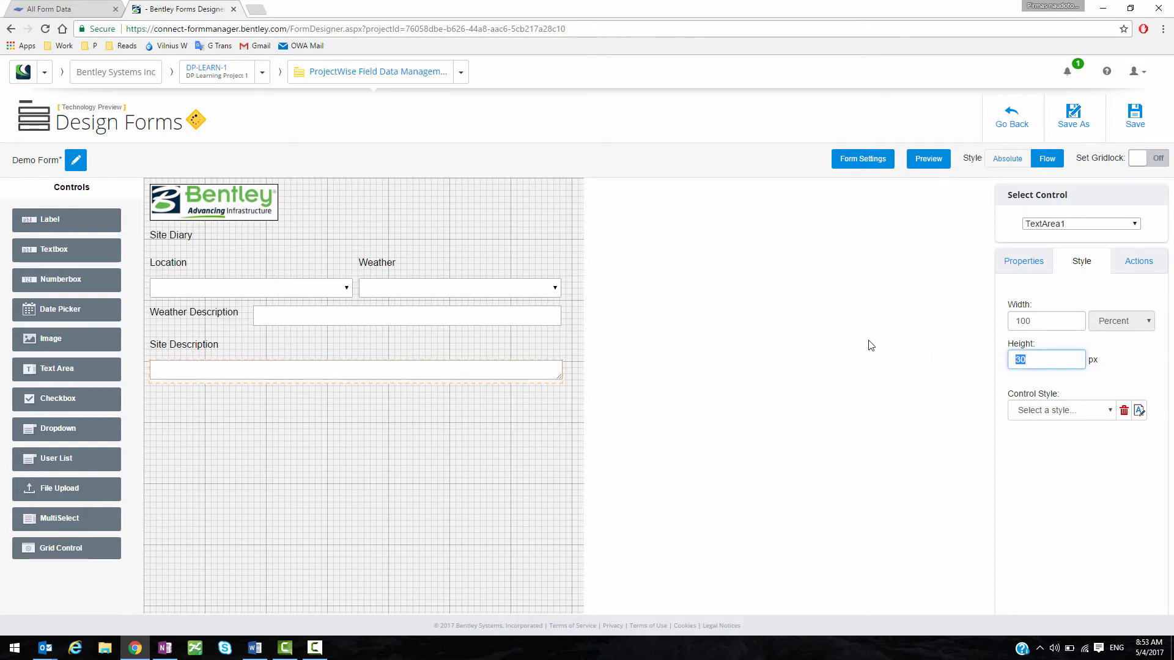
text(200)
click(1015, 501)
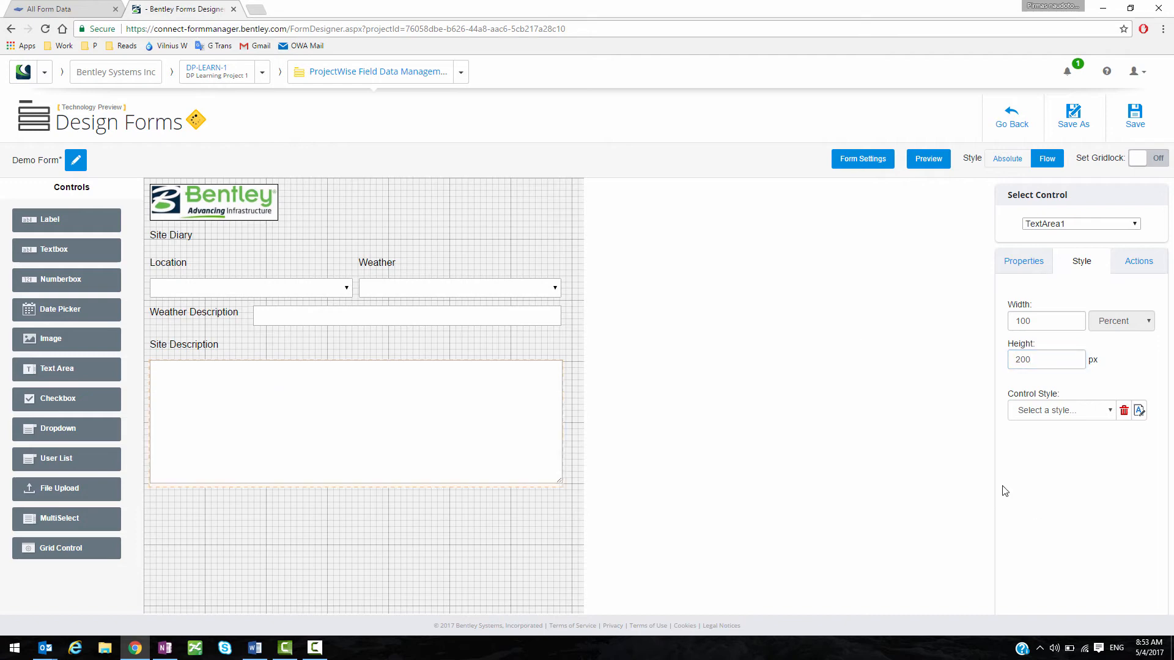
click(296, 541)
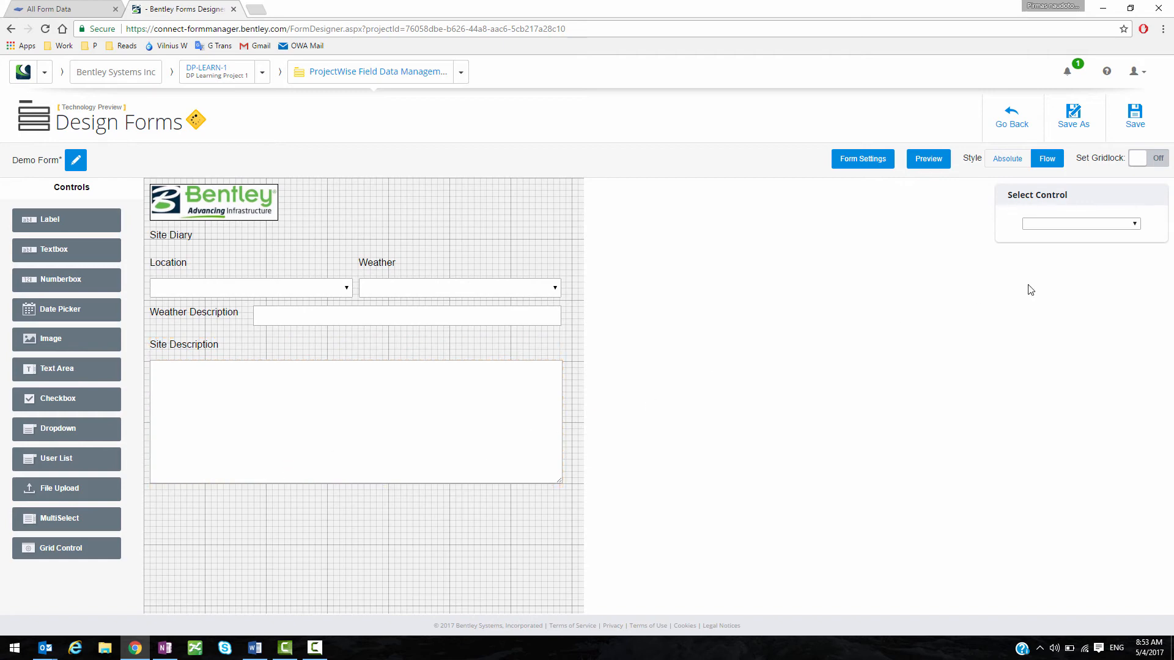
- Add a User List control with a label on top below the Site Description text area
scroll(407, 507, down, 2)
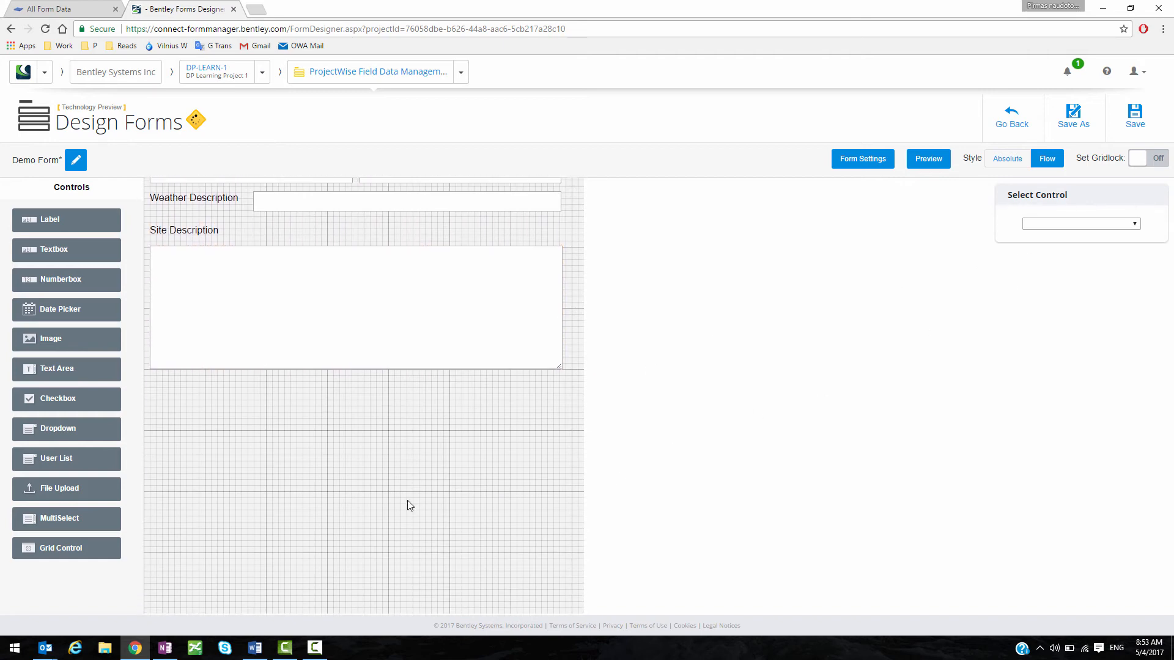
scroll(406, 506, up, 2)
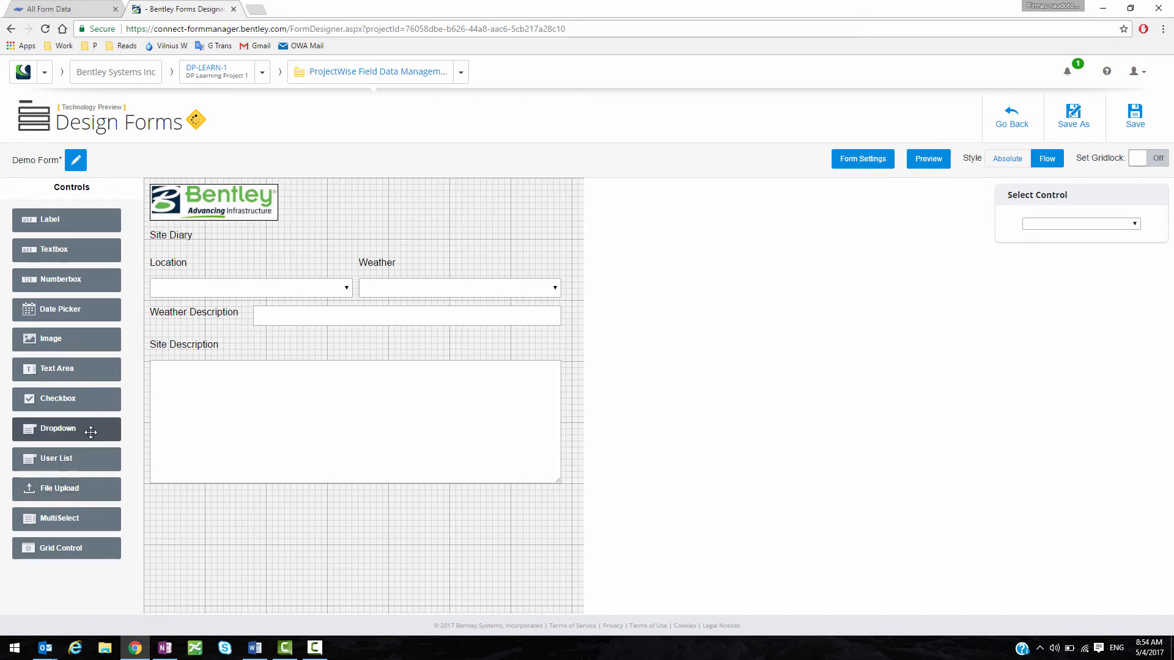
drag(58, 458, 194, 541)
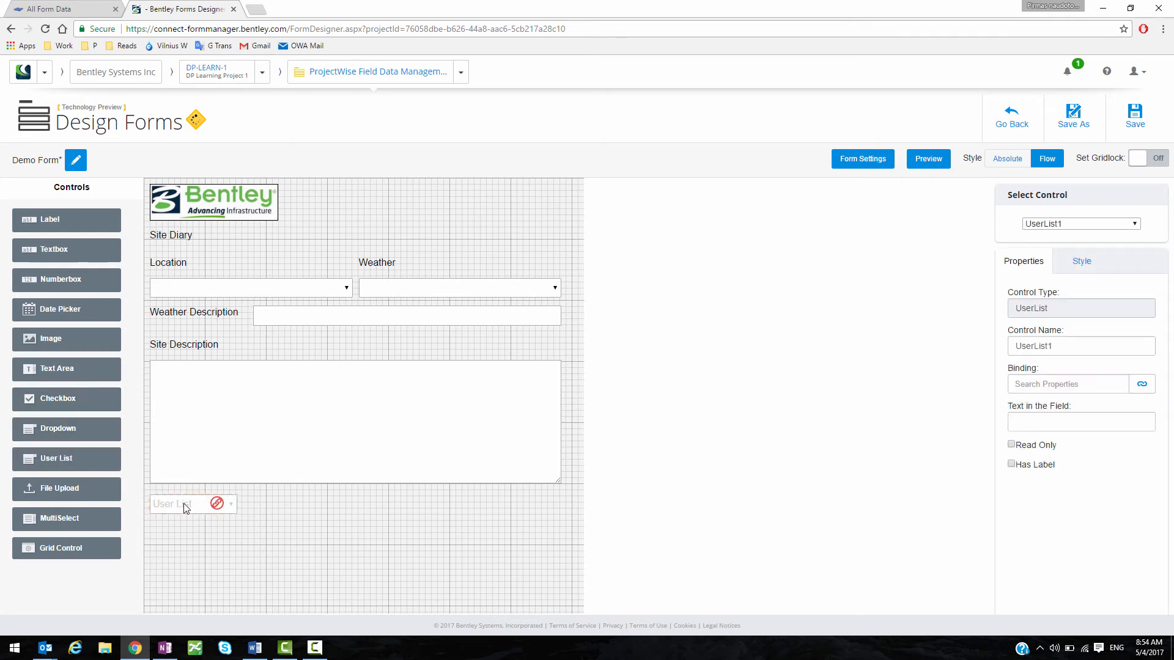
click(1012, 465)
drag(174, 376, 162, 532)
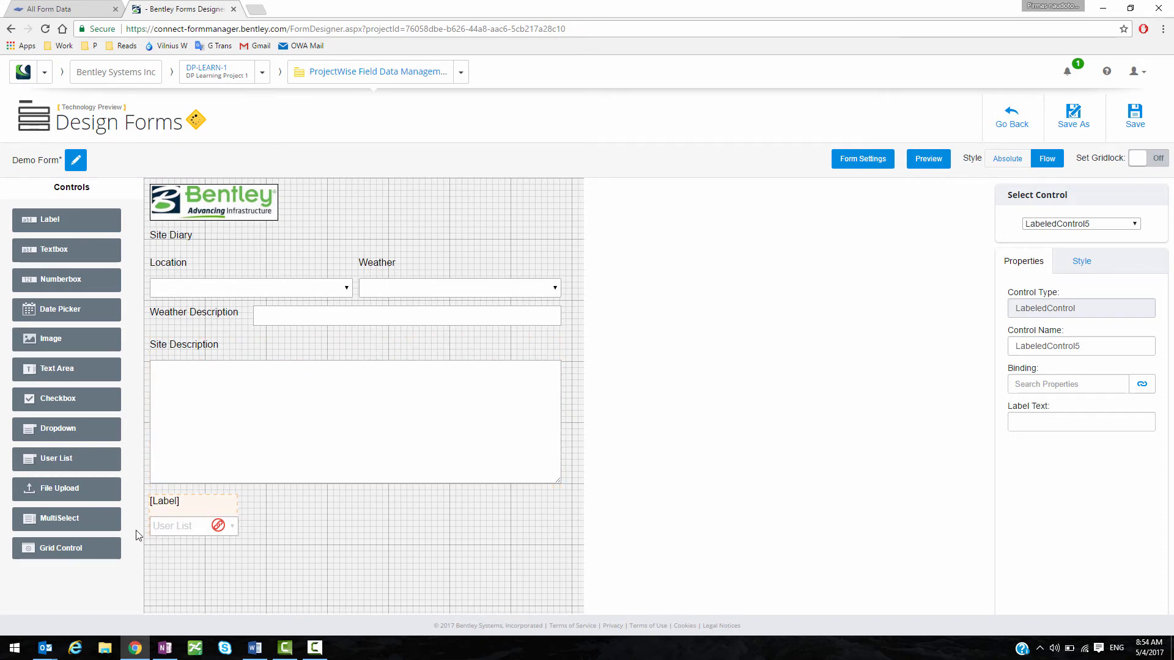
- Set the label text of the User List control to "Performed By"
click(176, 530)
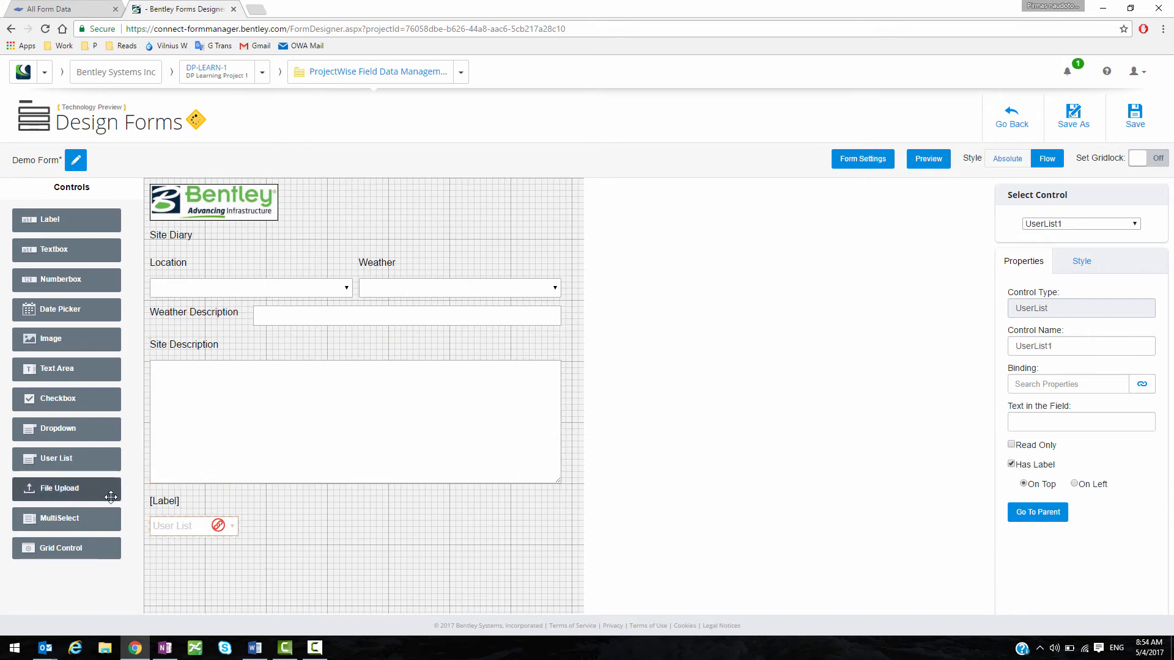
click(167, 530)
click(1049, 422)
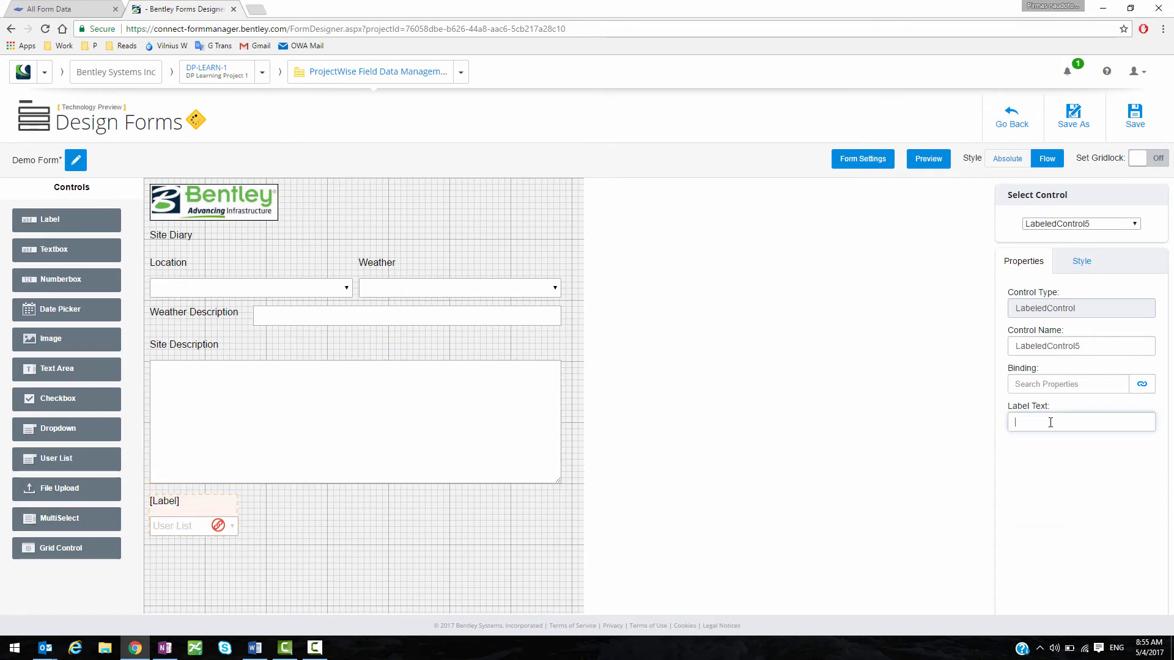
text(Performed By)
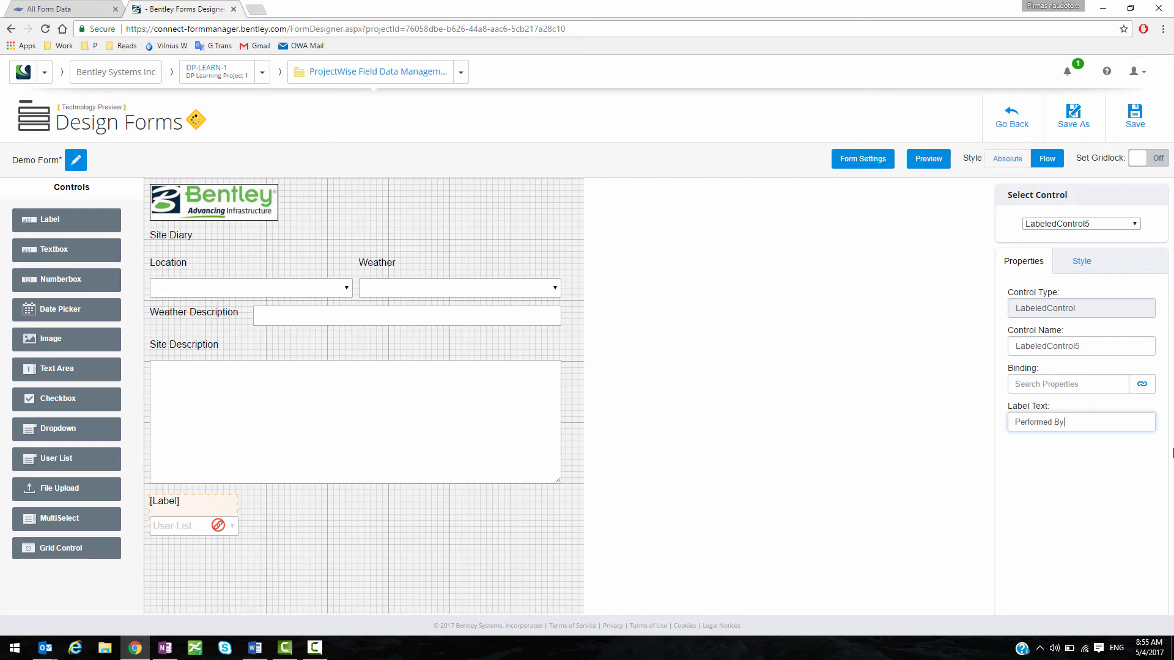
click(1103, 511)
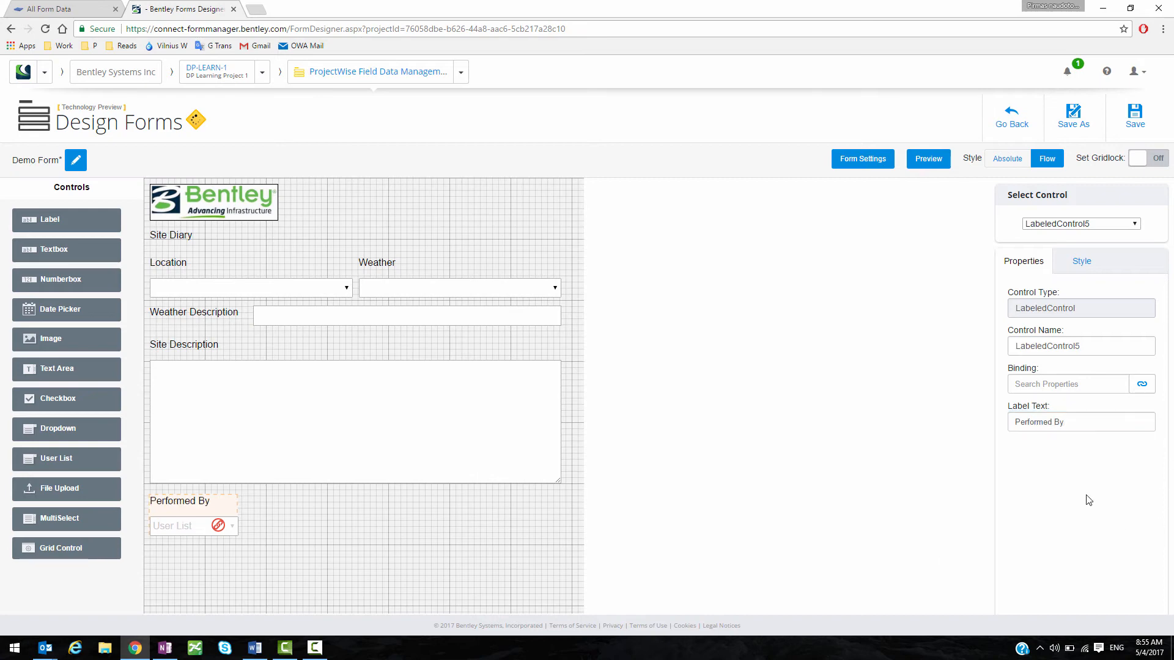
- Set the width of the labelled Performed By control to 50 percent
click(318, 528)
click(196, 532)
click(1081, 272)
click(1103, 322)
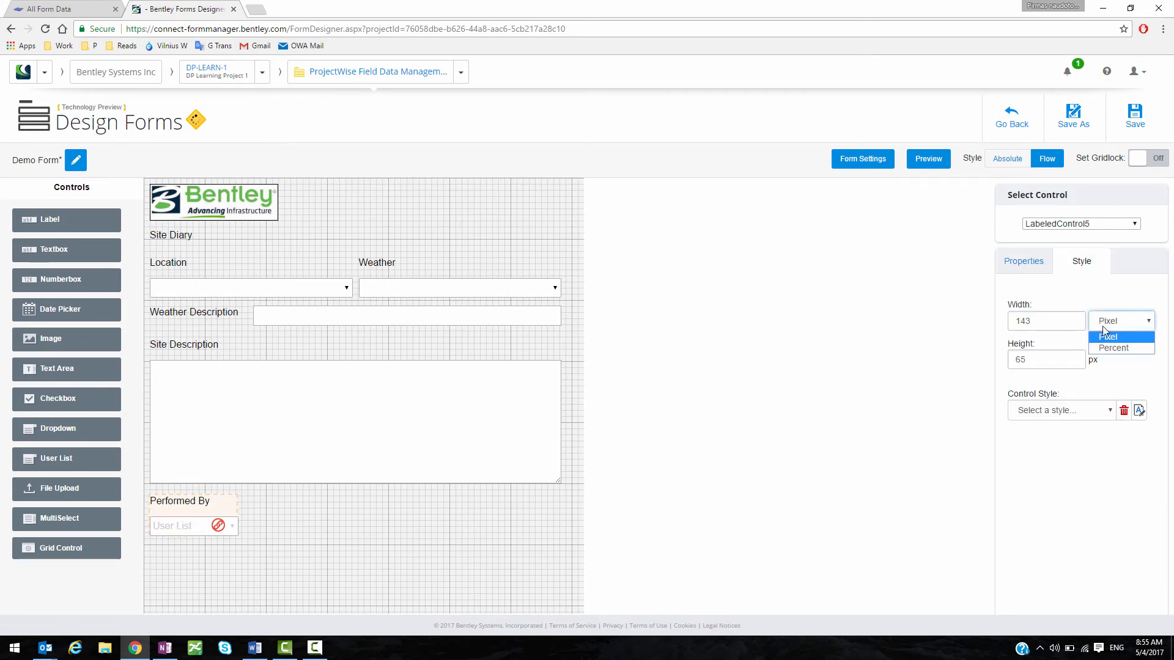
click(1104, 342)
drag(1064, 322, 968, 322)
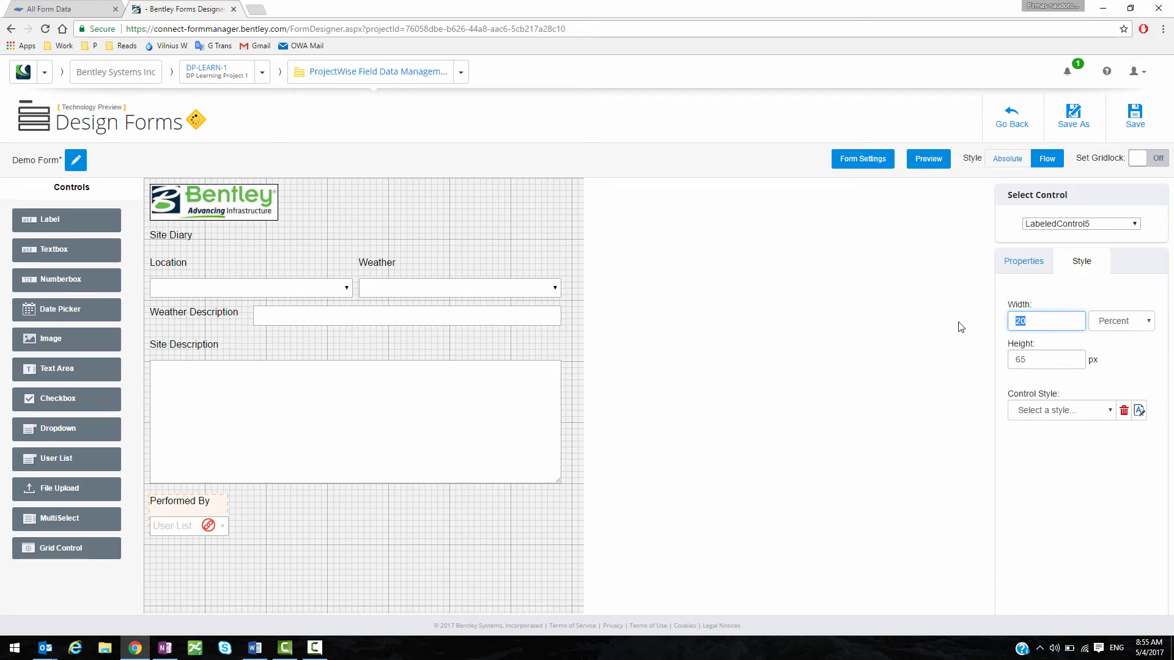
text(50)
key(Return)
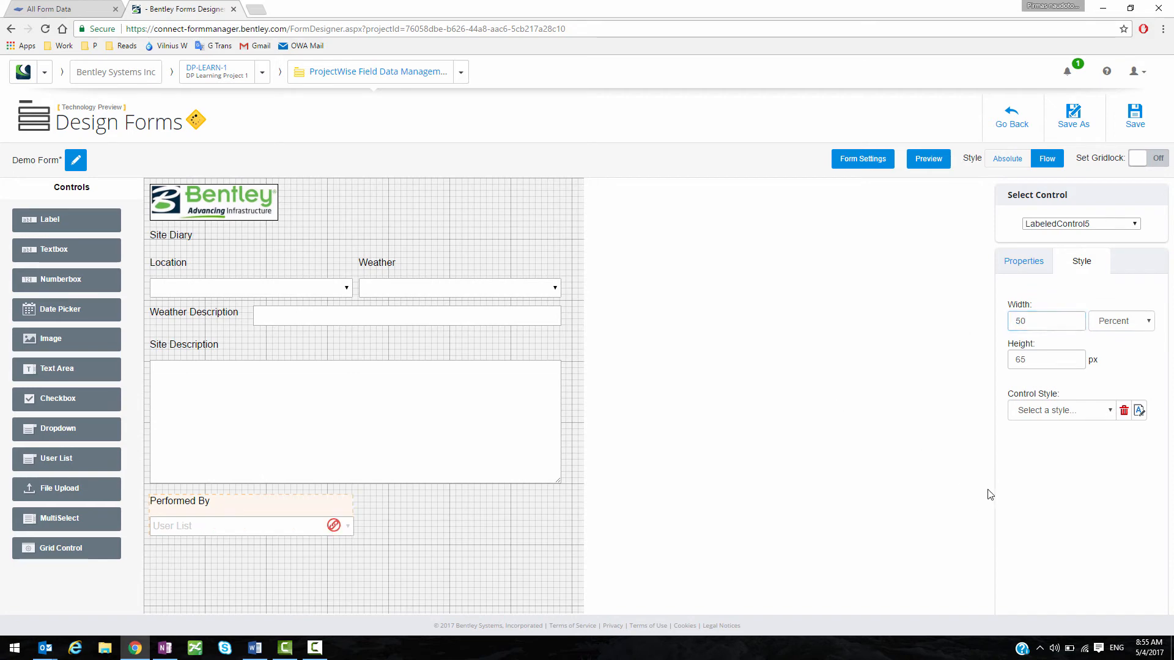
click(366, 550)
- Create a new User List property named "Performed By" under Daily and bind the Performed By control to it
scroll(353, 552, down, 2)
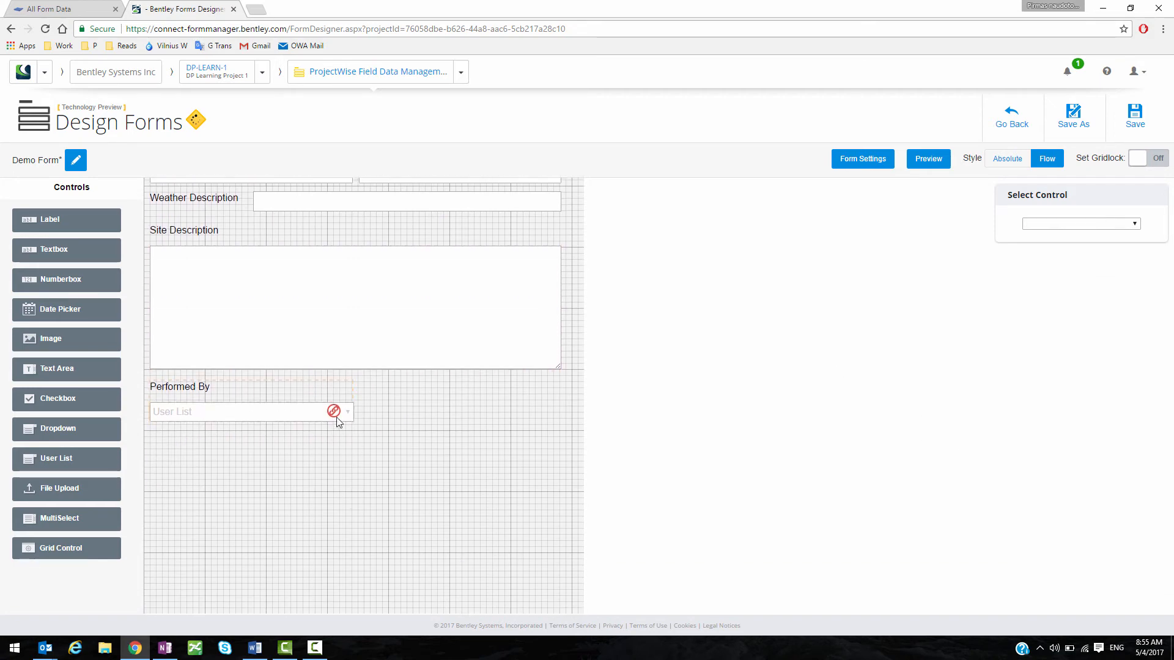
click(334, 416)
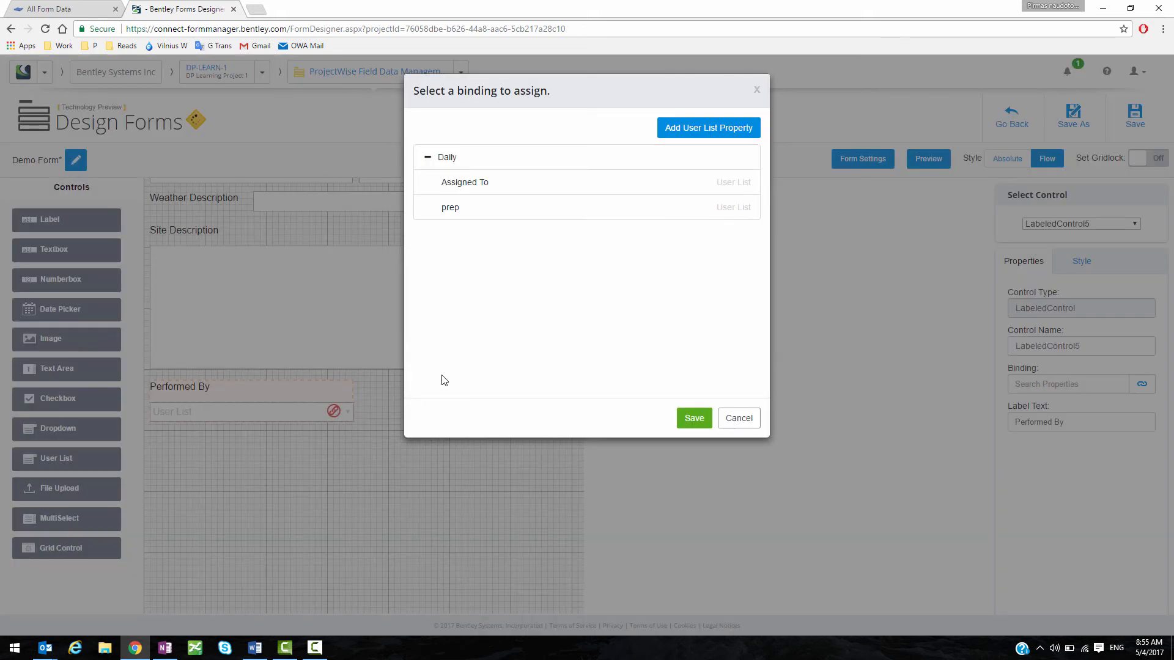
click(700, 131)
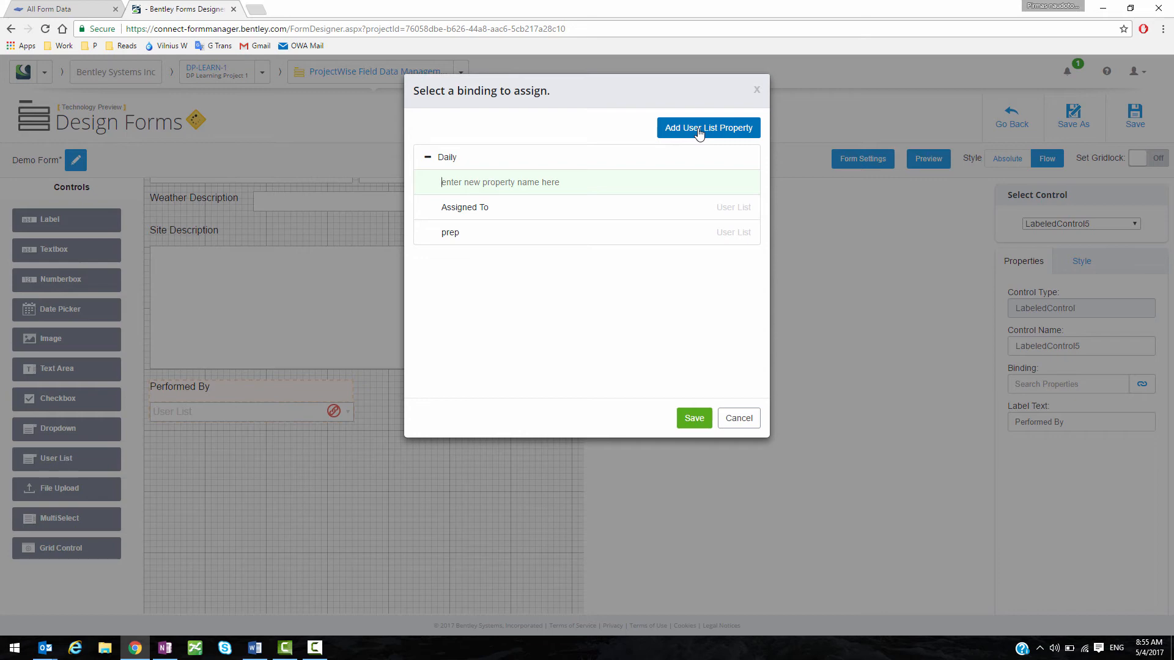
text(Performed By)
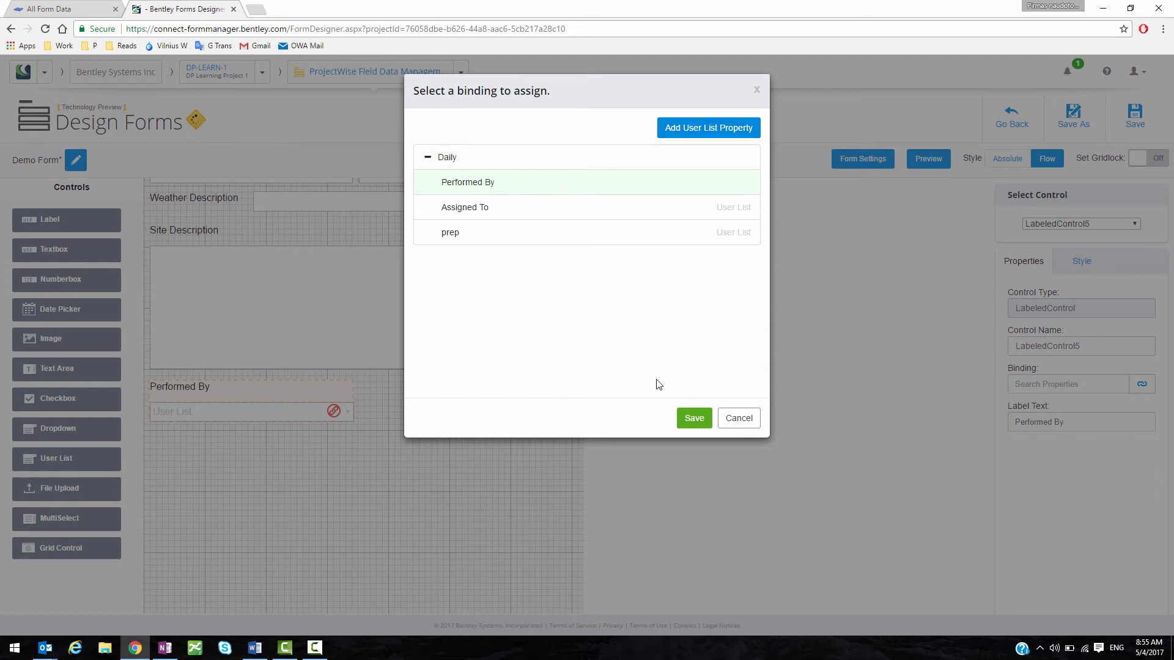
click(694, 418)
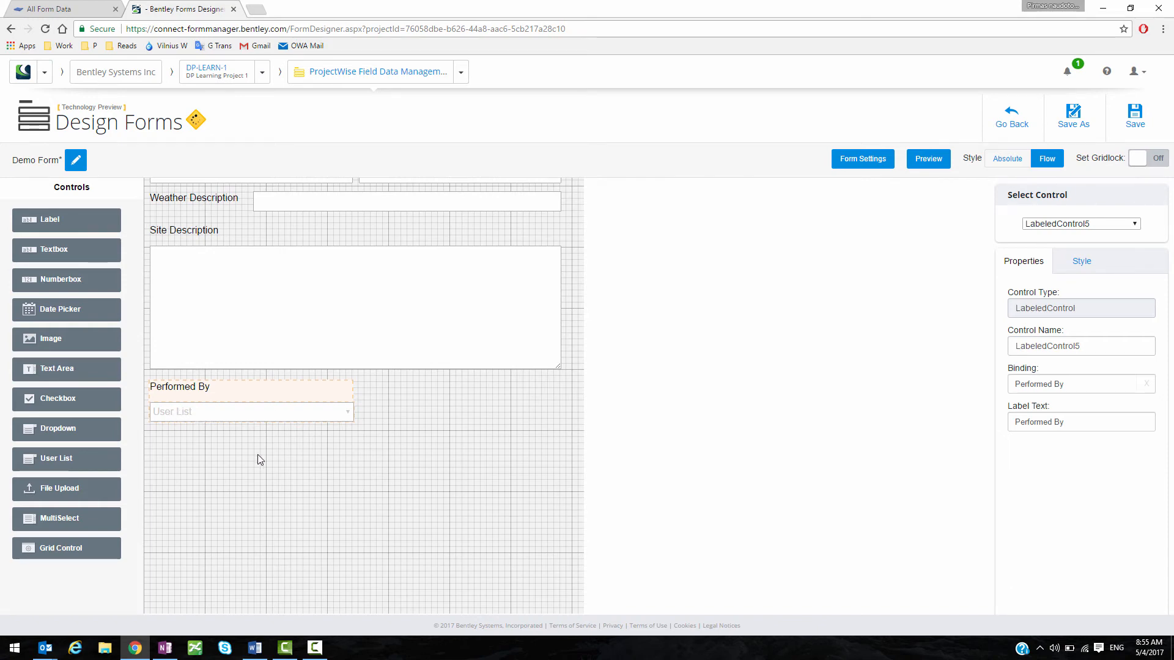
- Add a File Upload control below the Performed By list and set its width to 100 percent
click(278, 461)
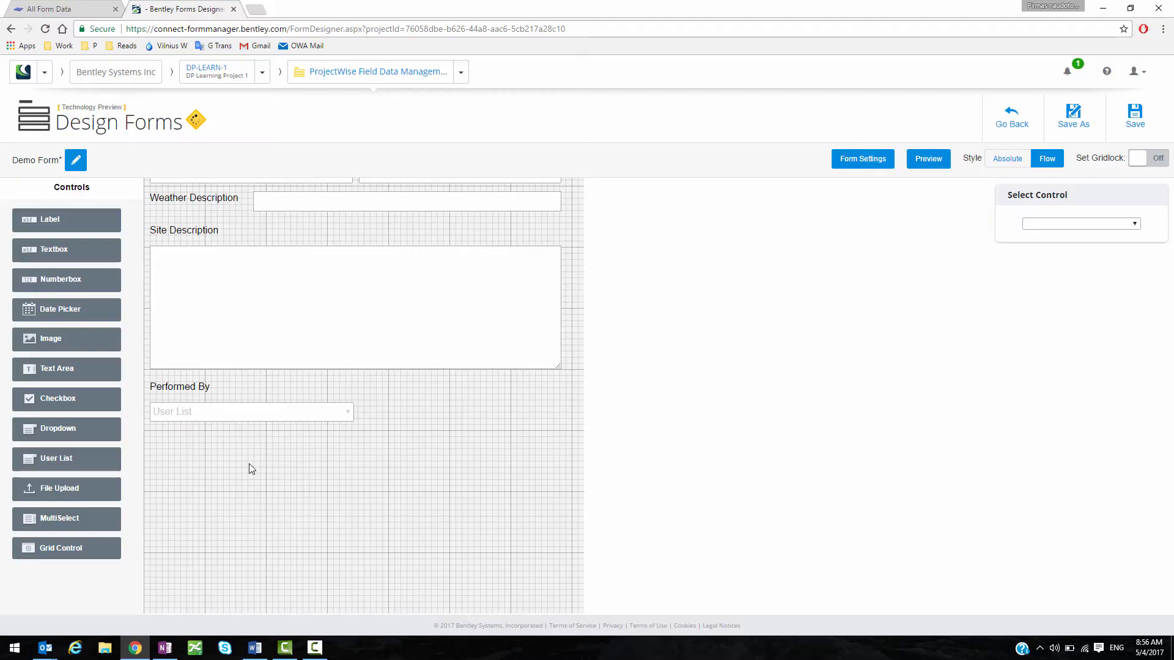
drag(61, 486, 153, 520)
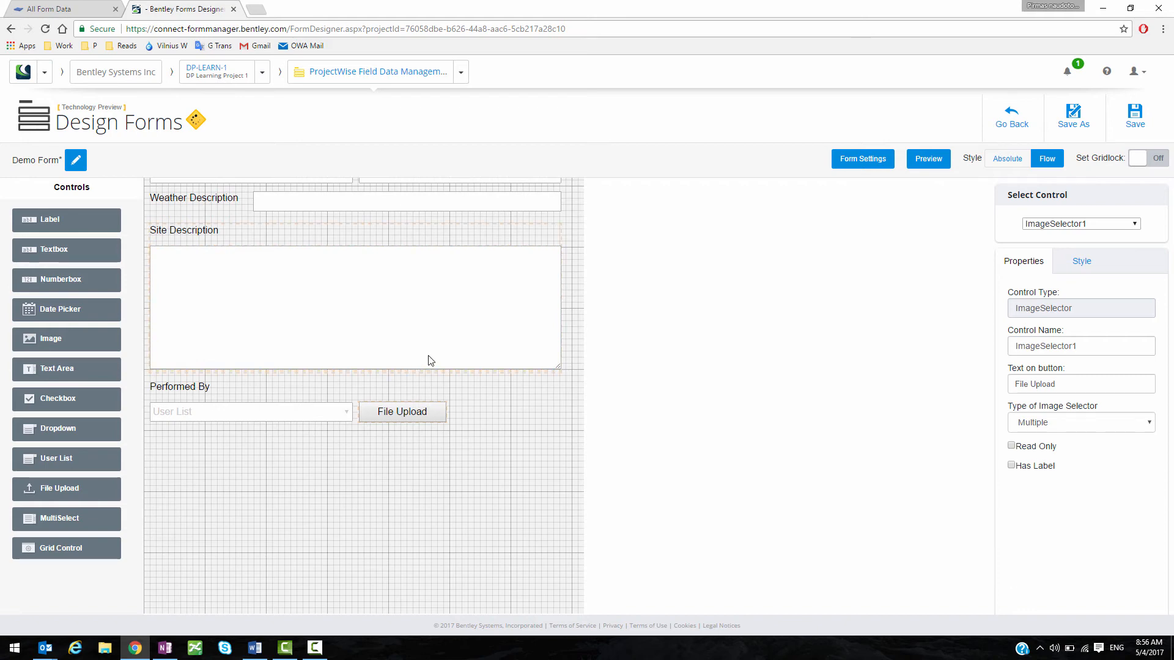
scroll(442, 385, up, 2)
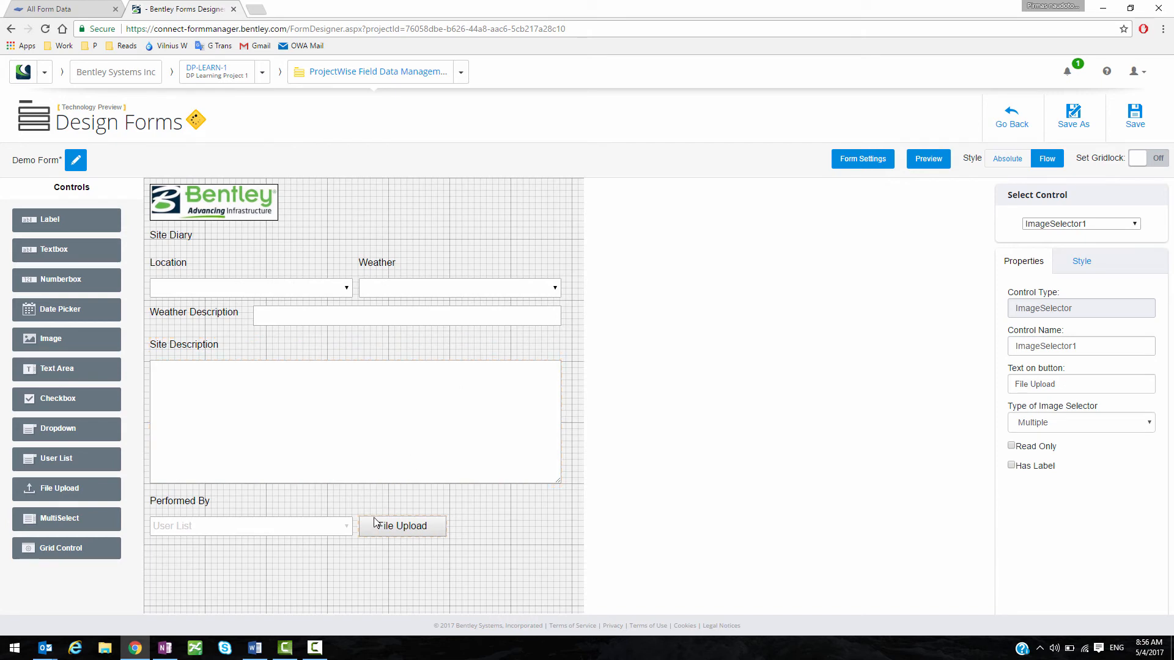
scroll(381, 520, down, 2)
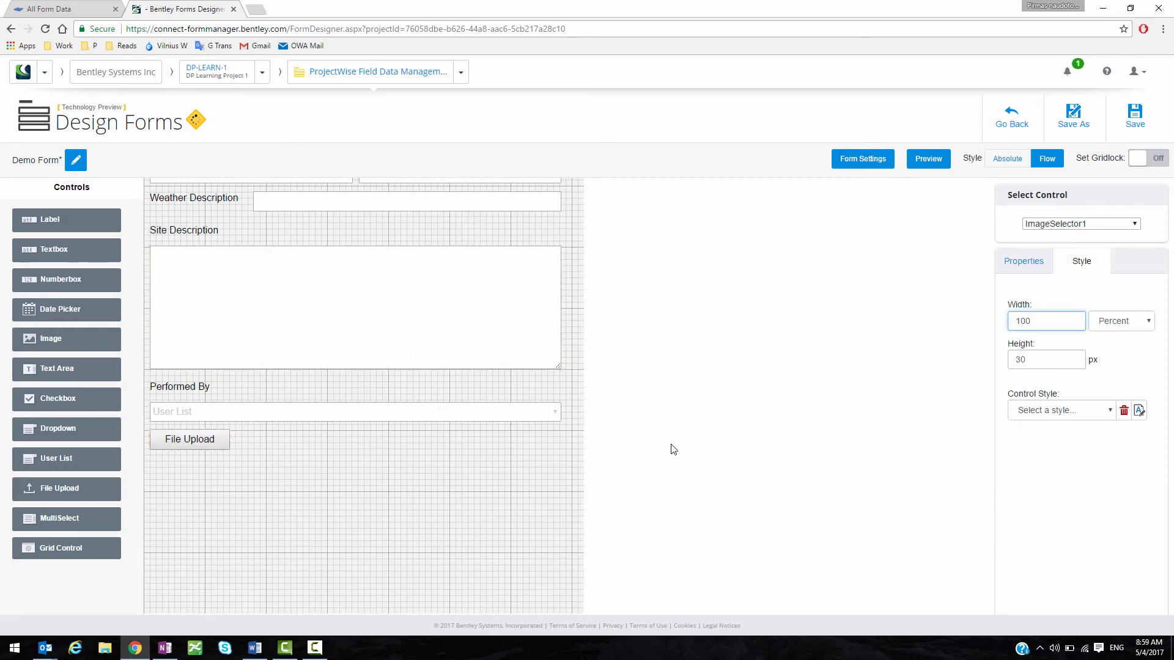
click(455, 493)
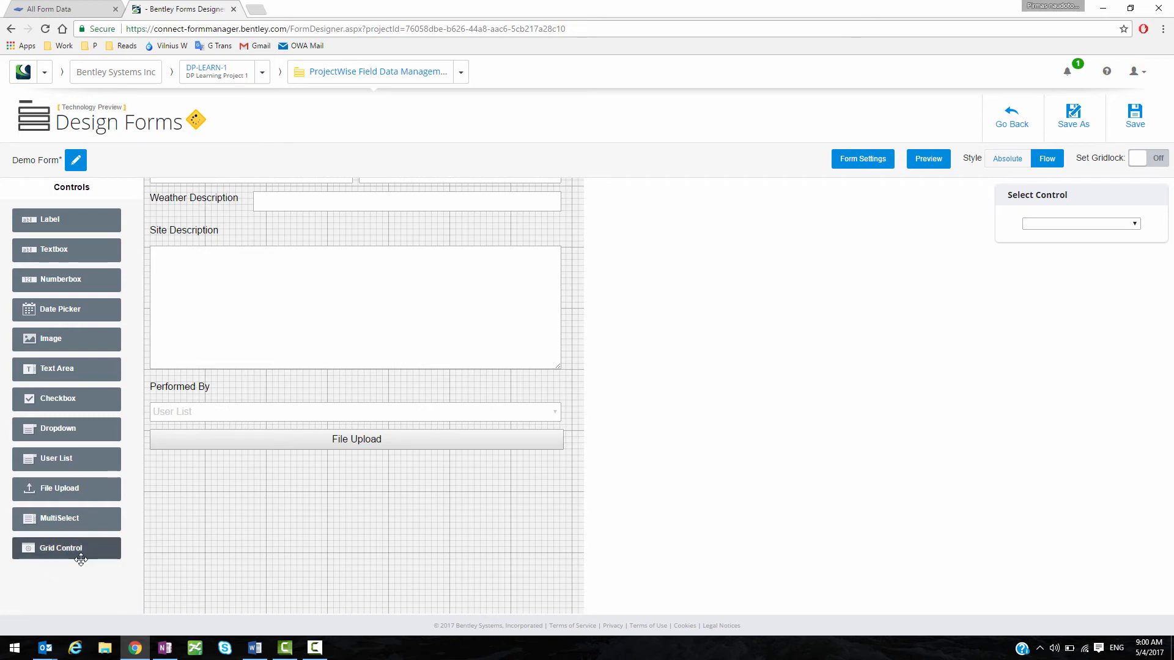
- Add a Grid Control 100 percent wide and place it between the Performed By list and the File Upload button
drag(68, 552, 163, 549)
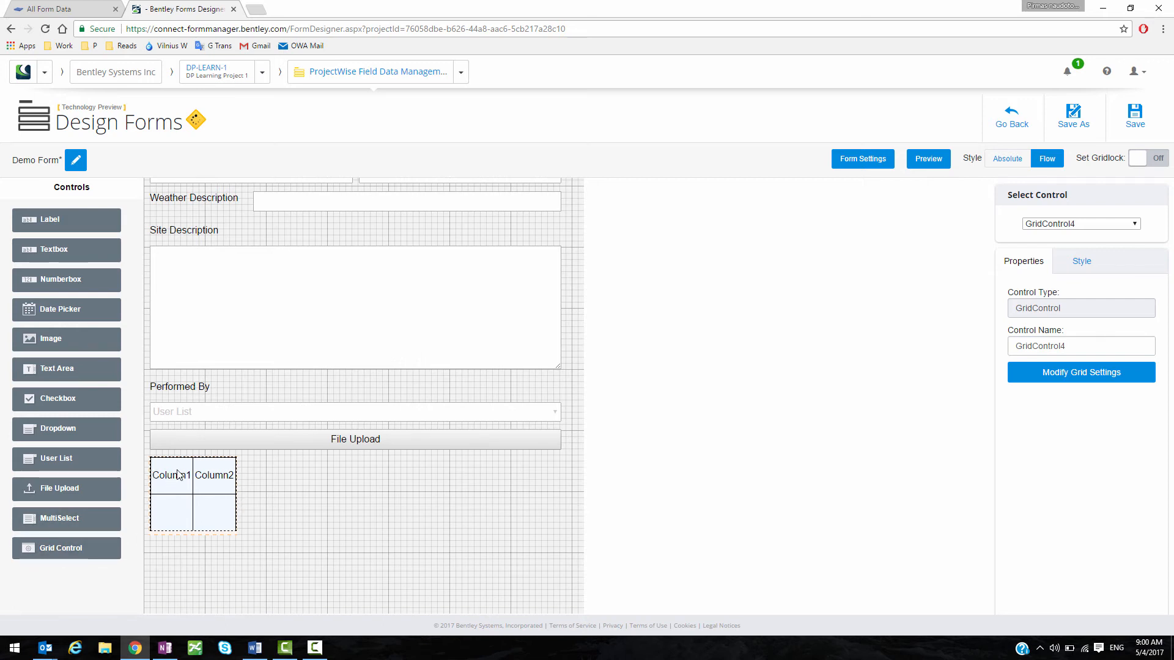
click(1081, 261)
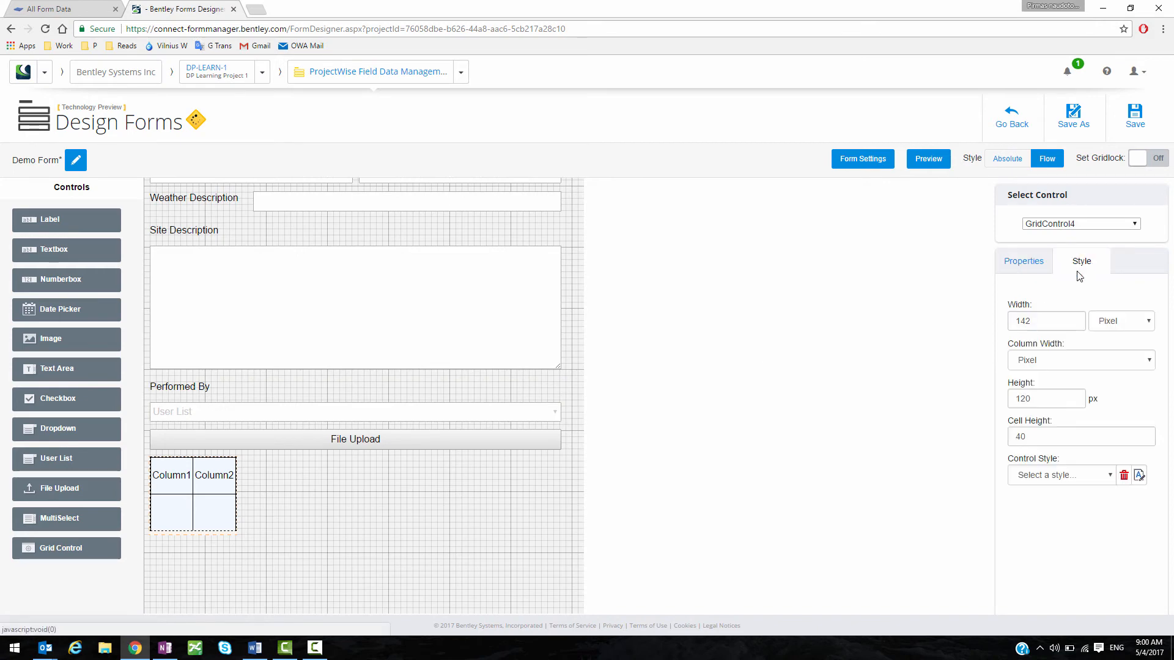
click(1120, 321)
click(1110, 346)
key(shift+Tab)
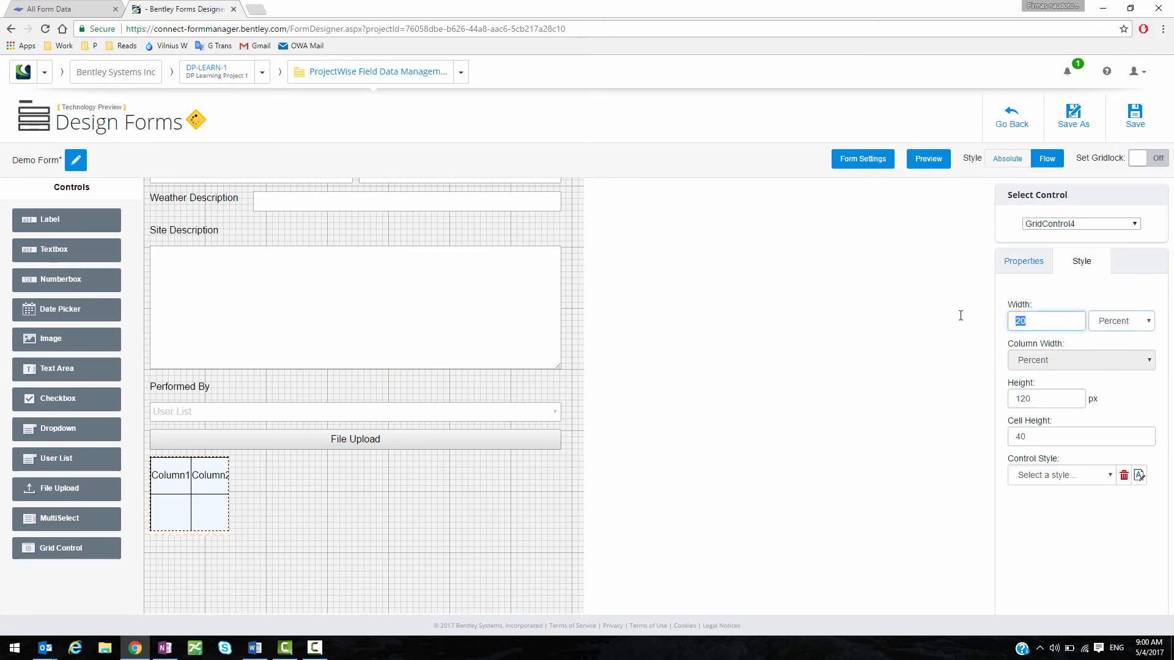
text(100)
click(1064, 524)
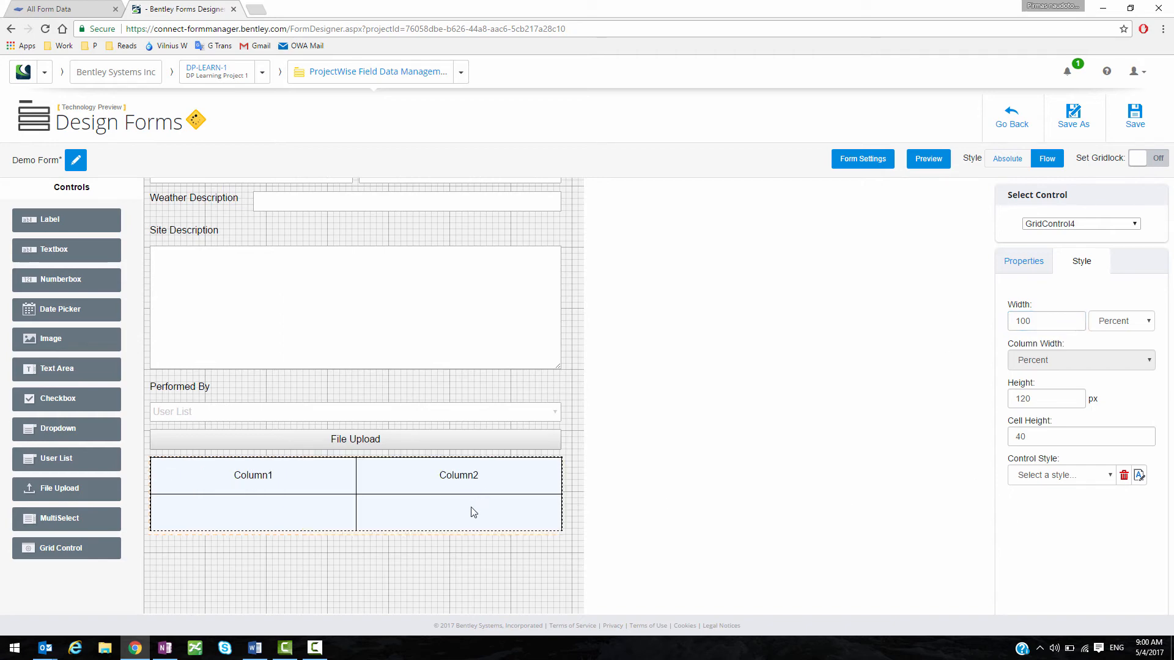
drag(400, 448, 395, 541)
click(364, 552)
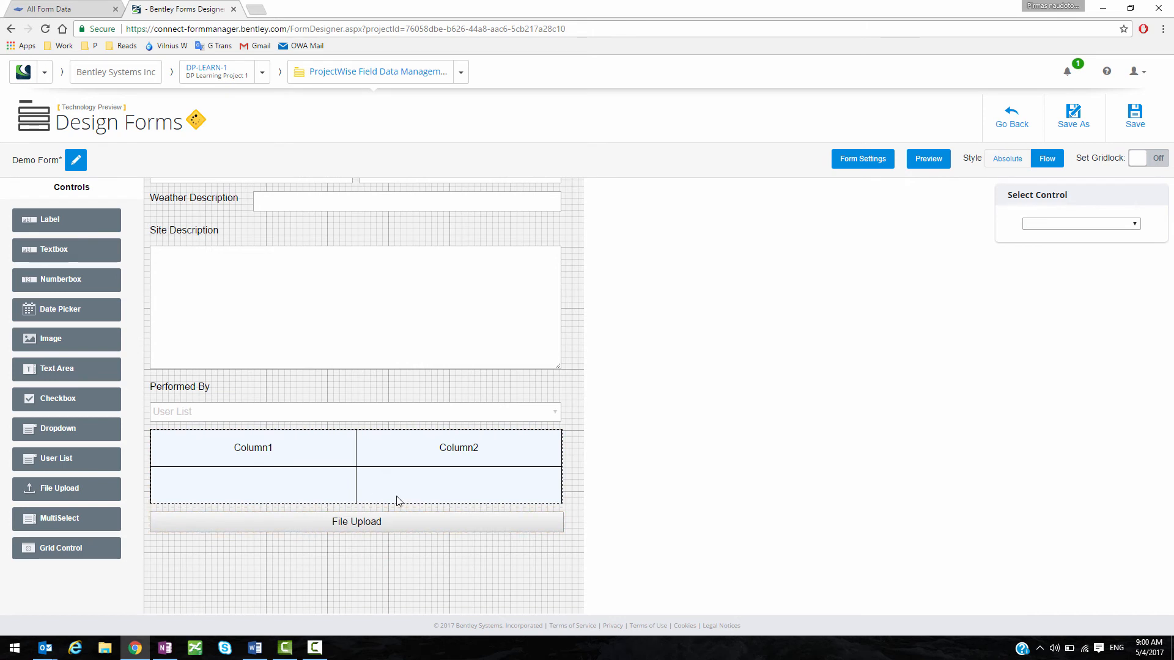
- Open the grid's settings and bind the grid to a new property array named "WorkPerformed"
click(280, 464)
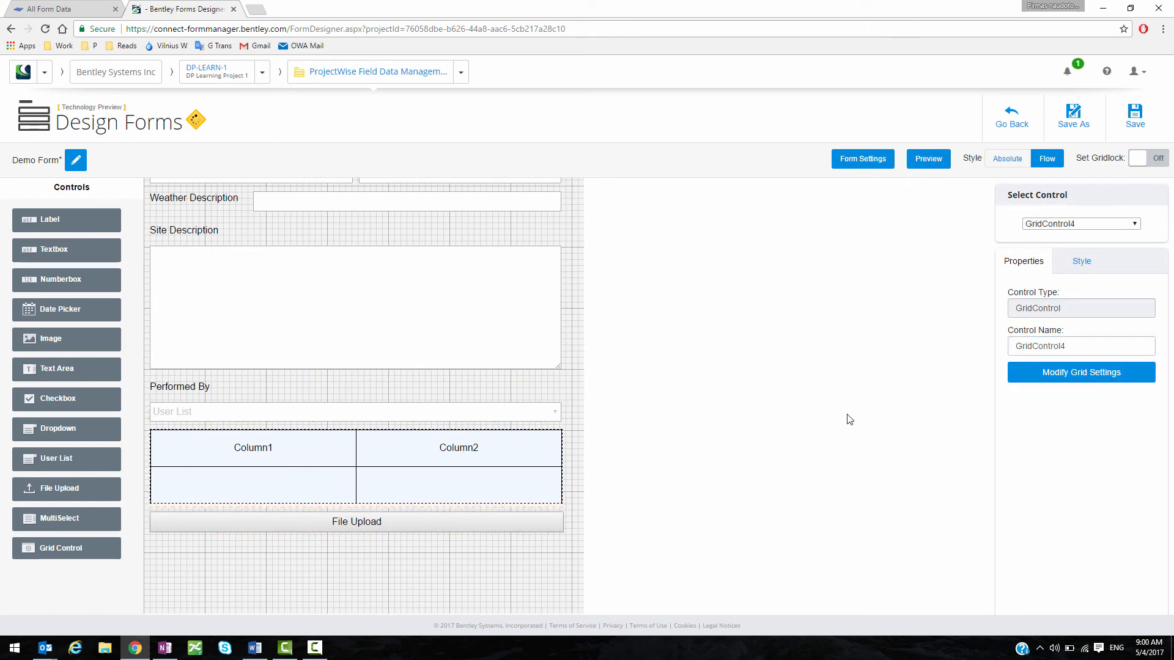
click(1092, 378)
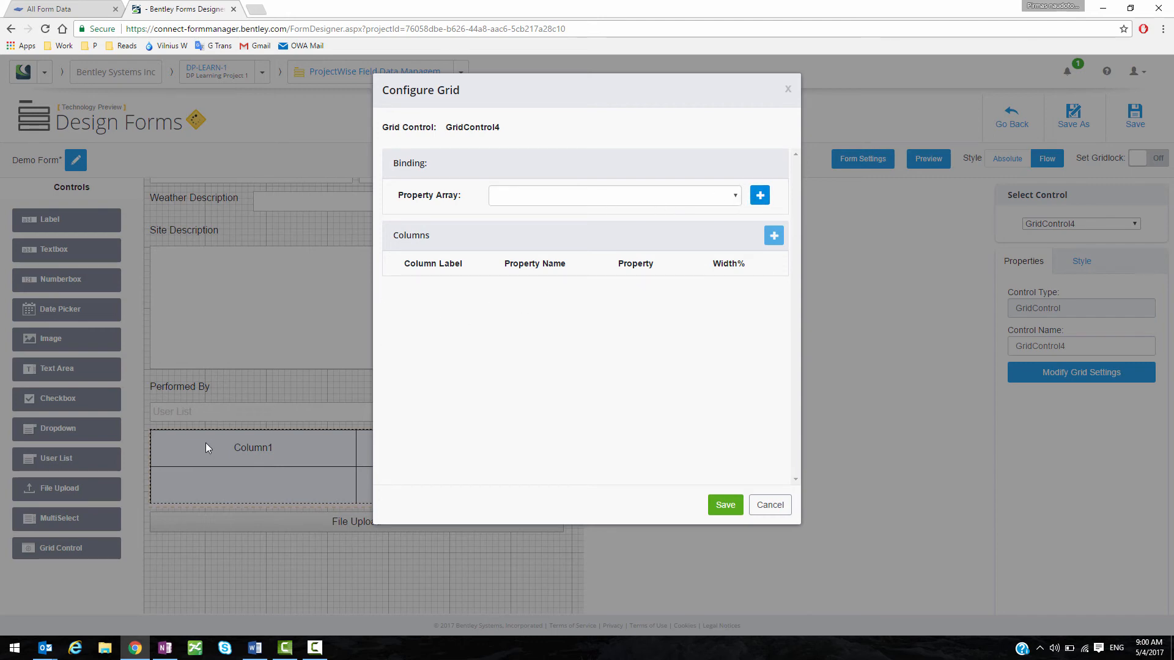
click(759, 197)
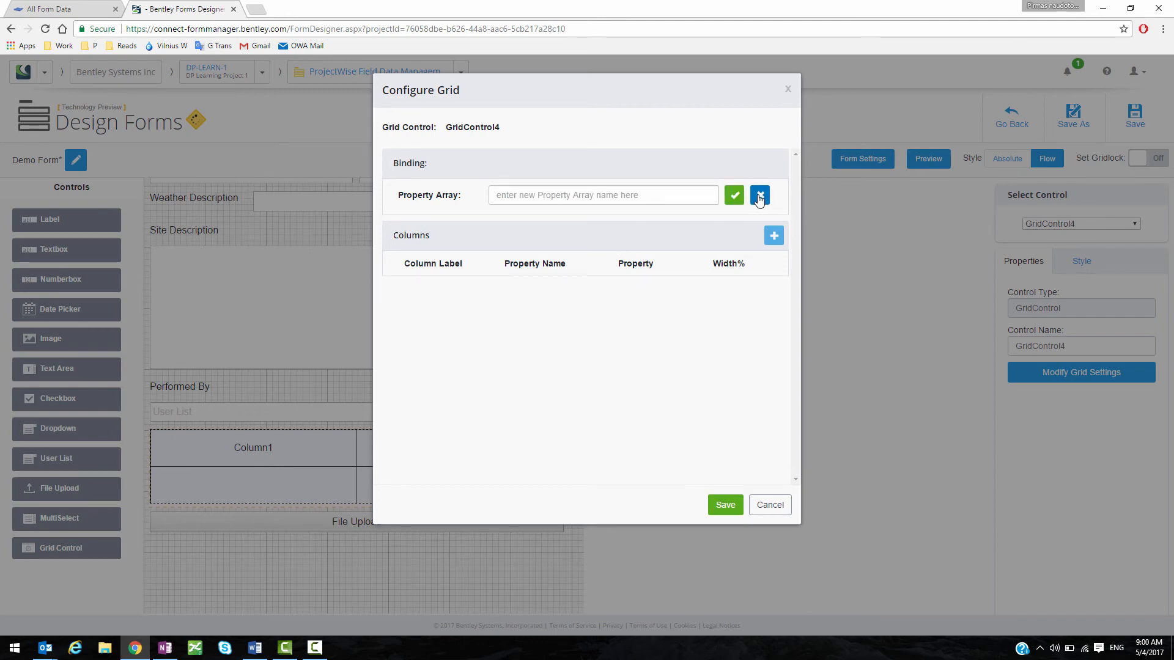
click(591, 197)
text(Work)
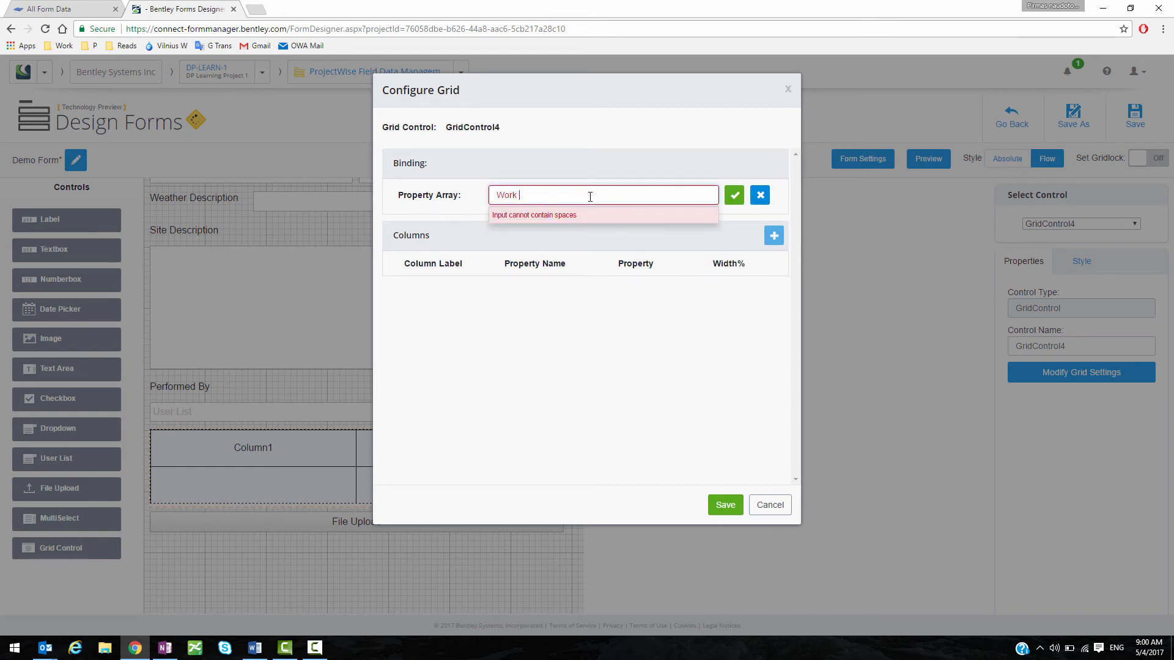
key(BackSpace)
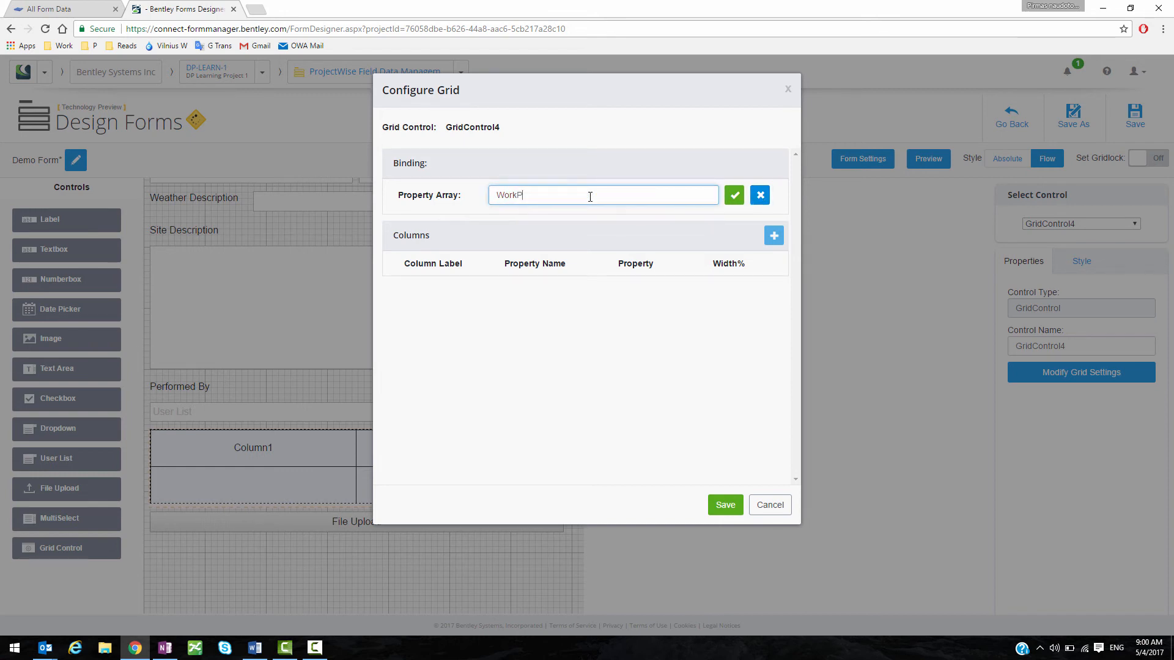
text(Performed)
click(734, 196)
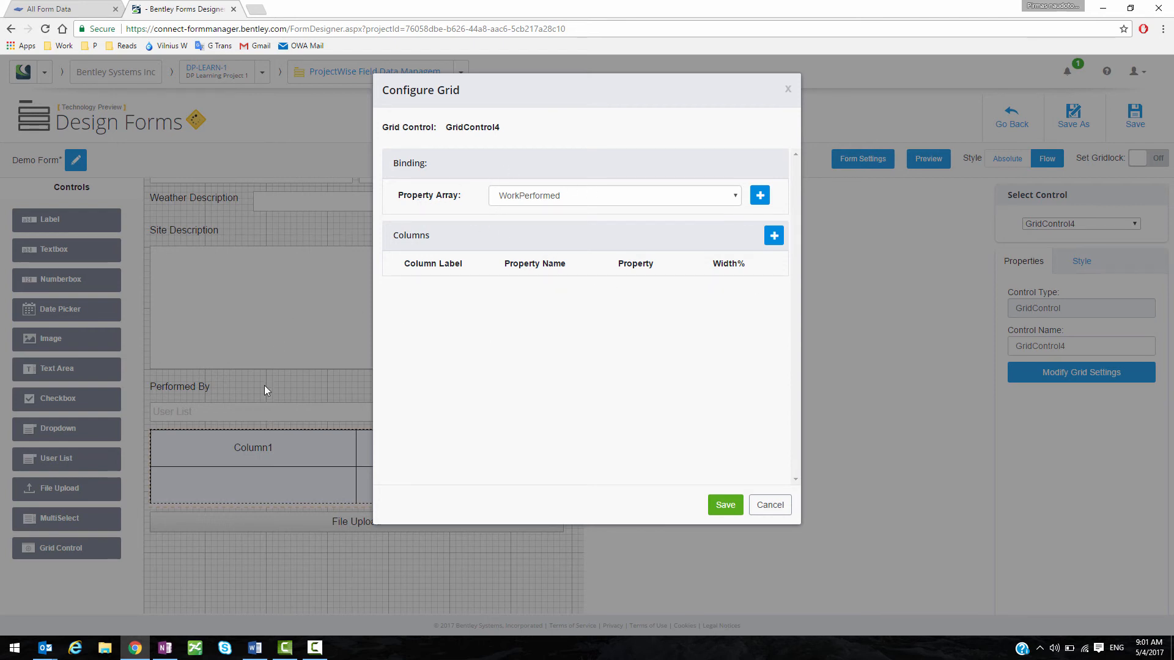
- Add a textbox column labelled "Work Done" to the grid
click(776, 242)
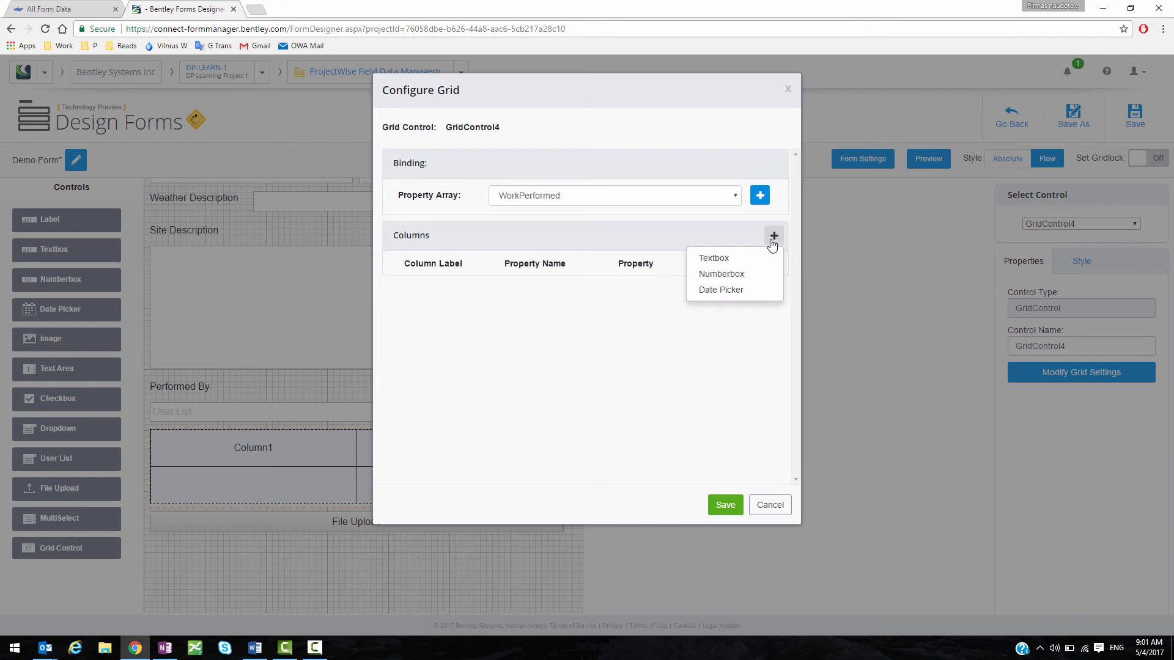
click(714, 258)
click(464, 286)
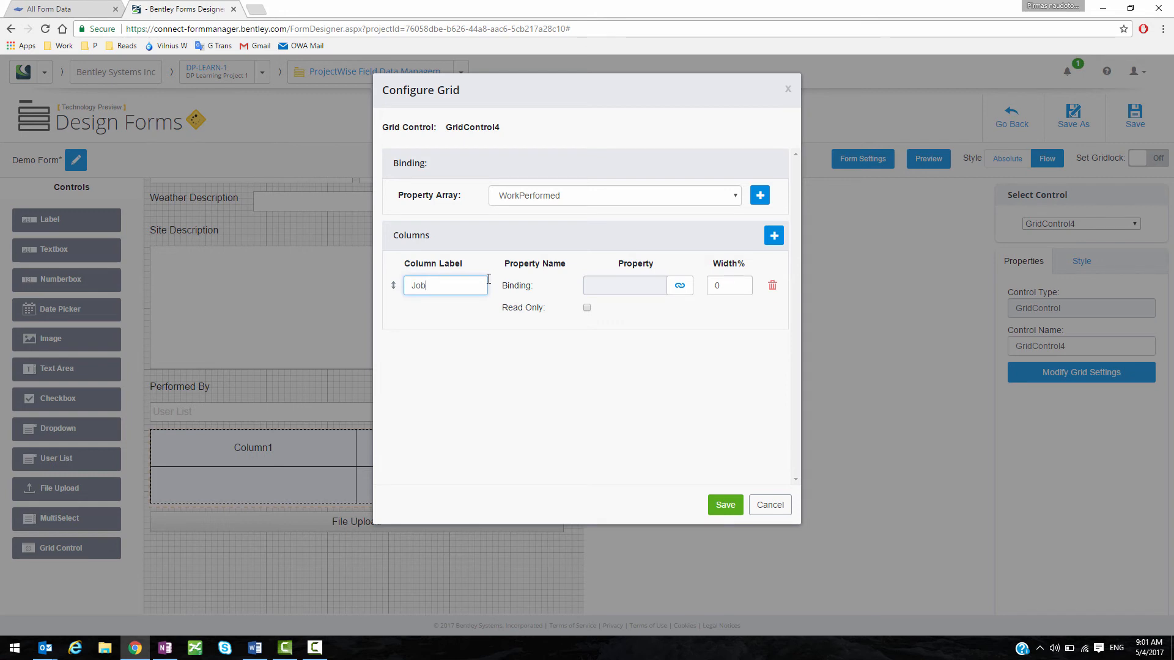
text(Job Done)
double_click(418, 285)
text(Work Done)
- Create a string property named "Work Done" under WorkPerformed and bind the Work Done column to it
click(679, 285)
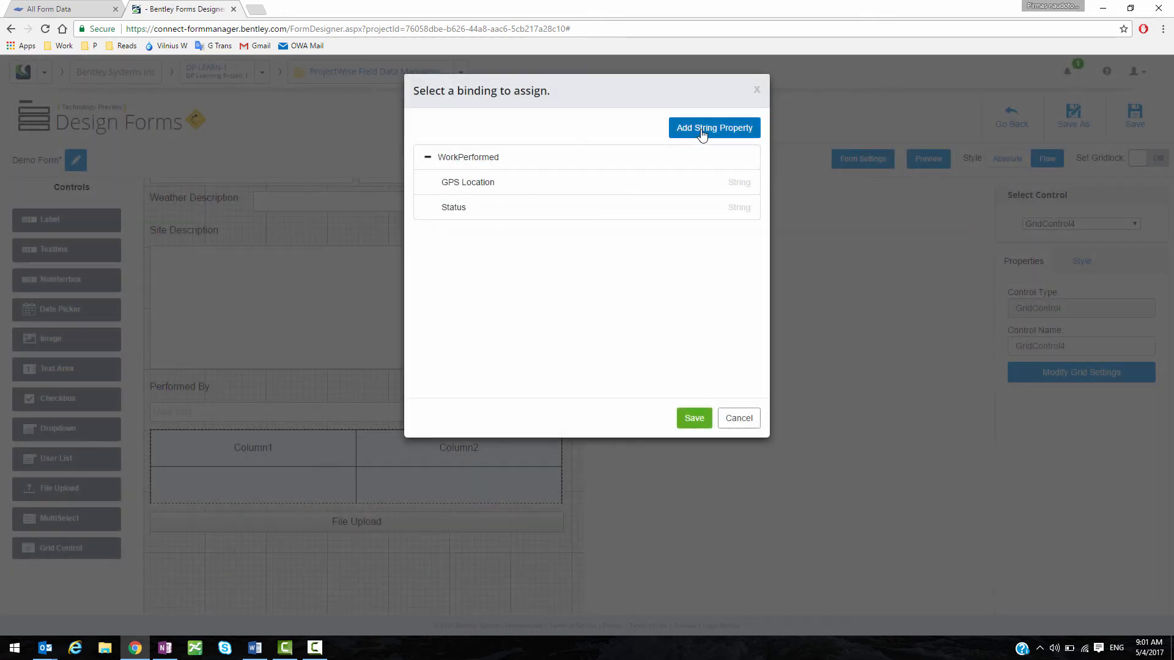
click(698, 137)
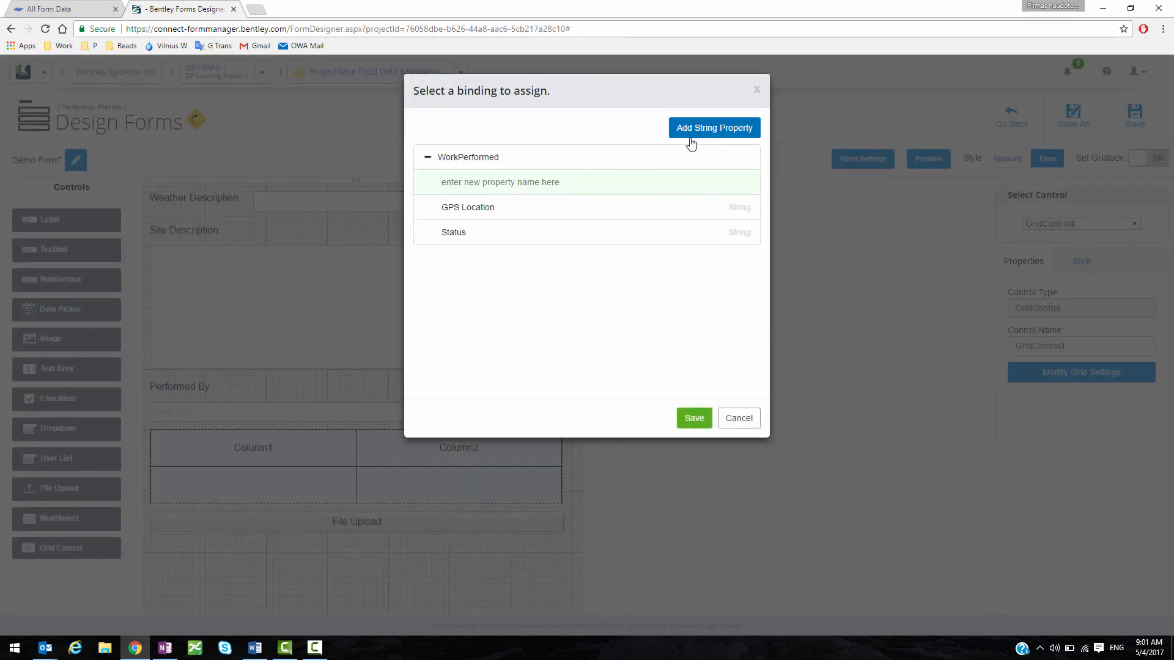
text(Work Done)
click(694, 418)
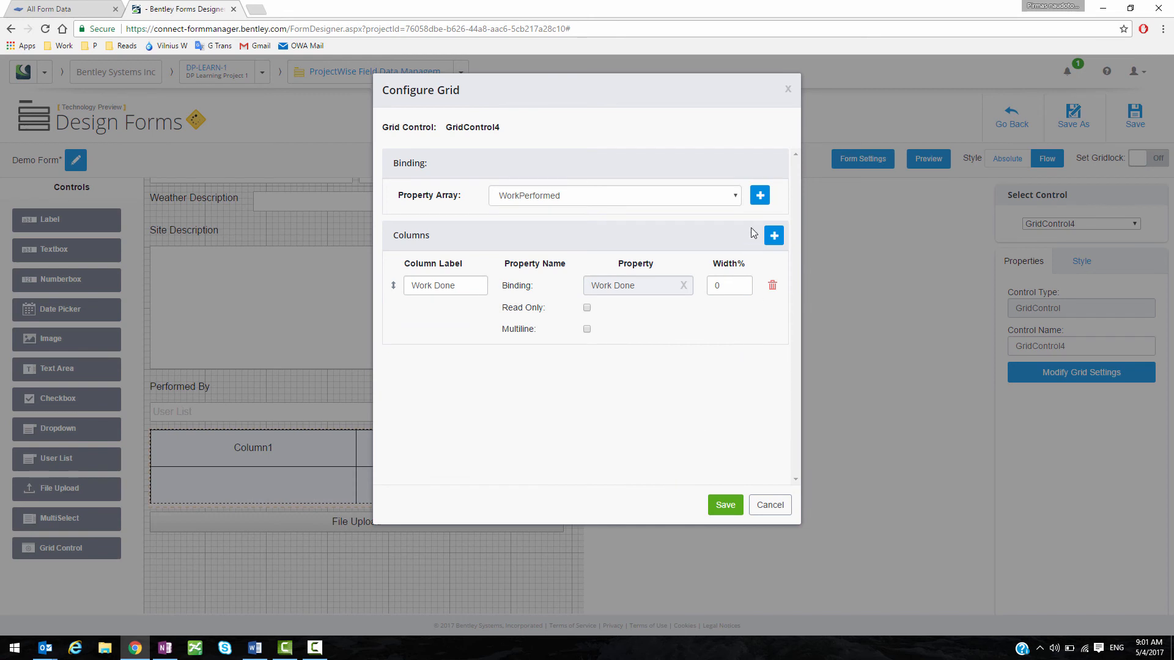
- Add a second textbox column labelled "Description" and bind it to a new string property named "Work Desc"
click(775, 237)
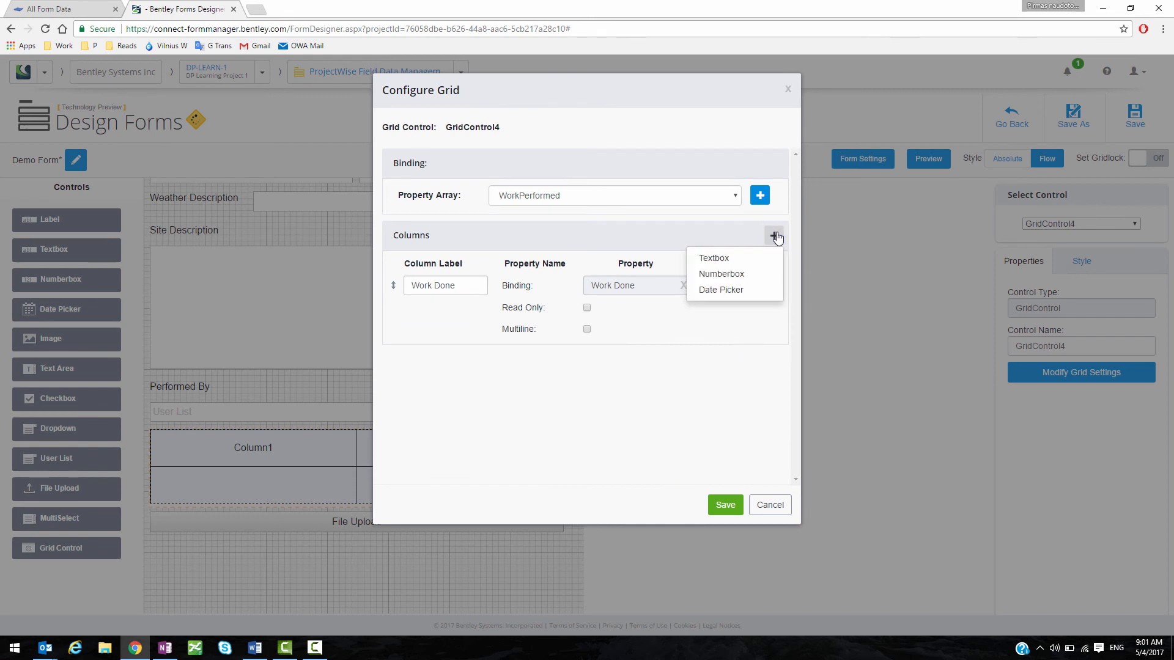
click(738, 258)
click(441, 353)
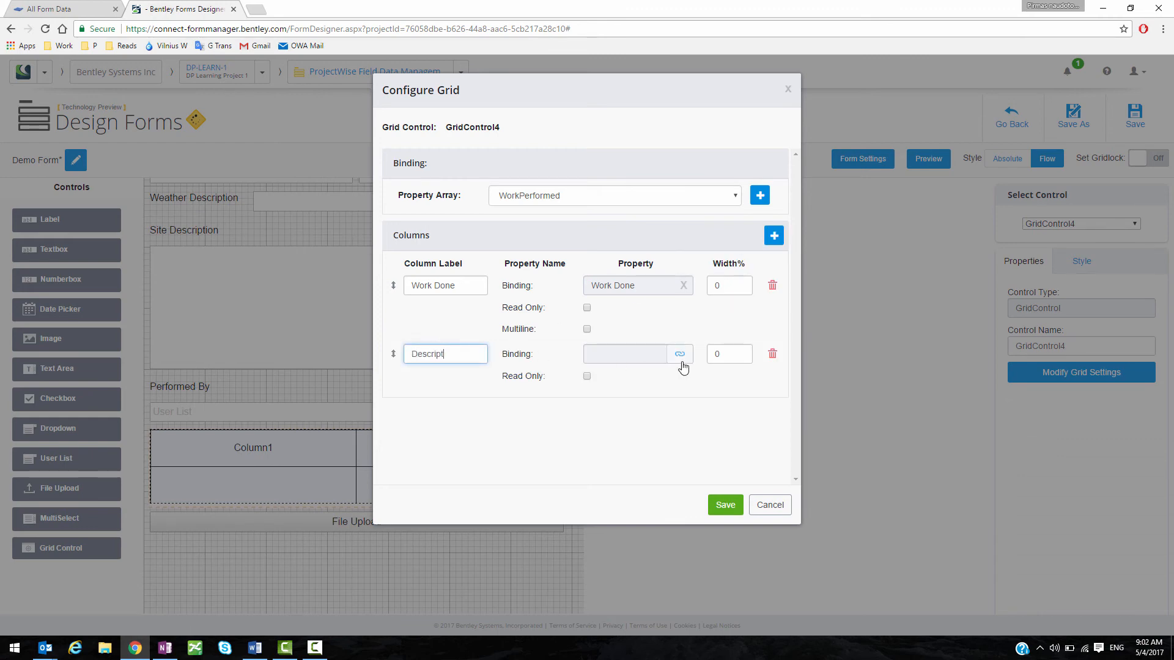
click(681, 355)
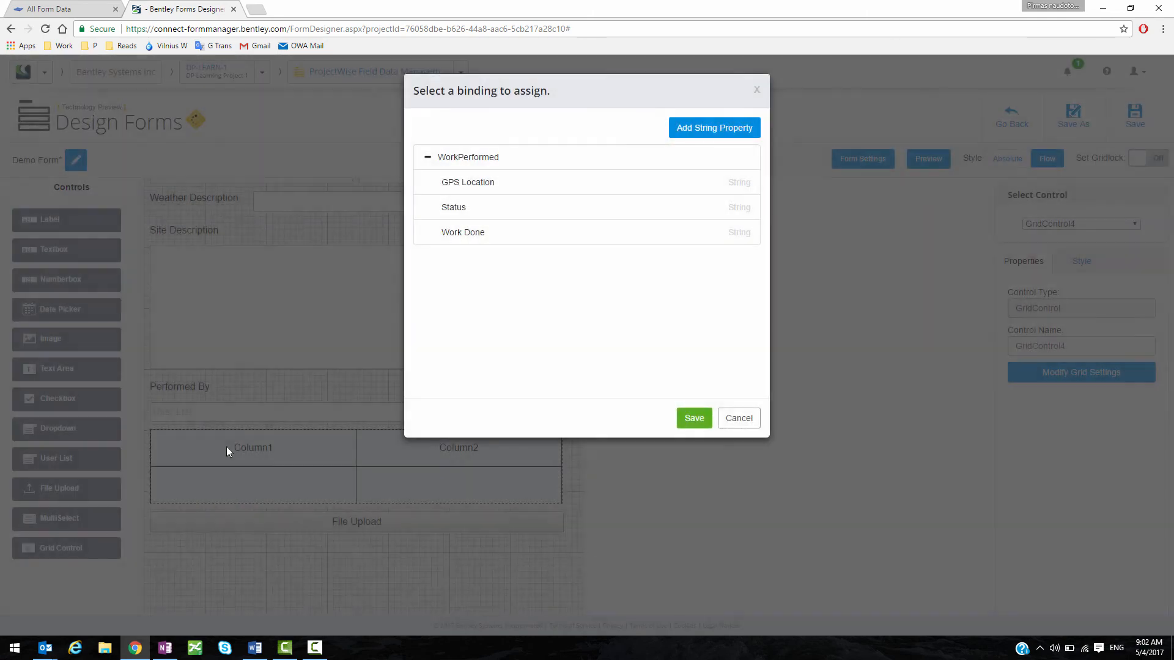
click(689, 136)
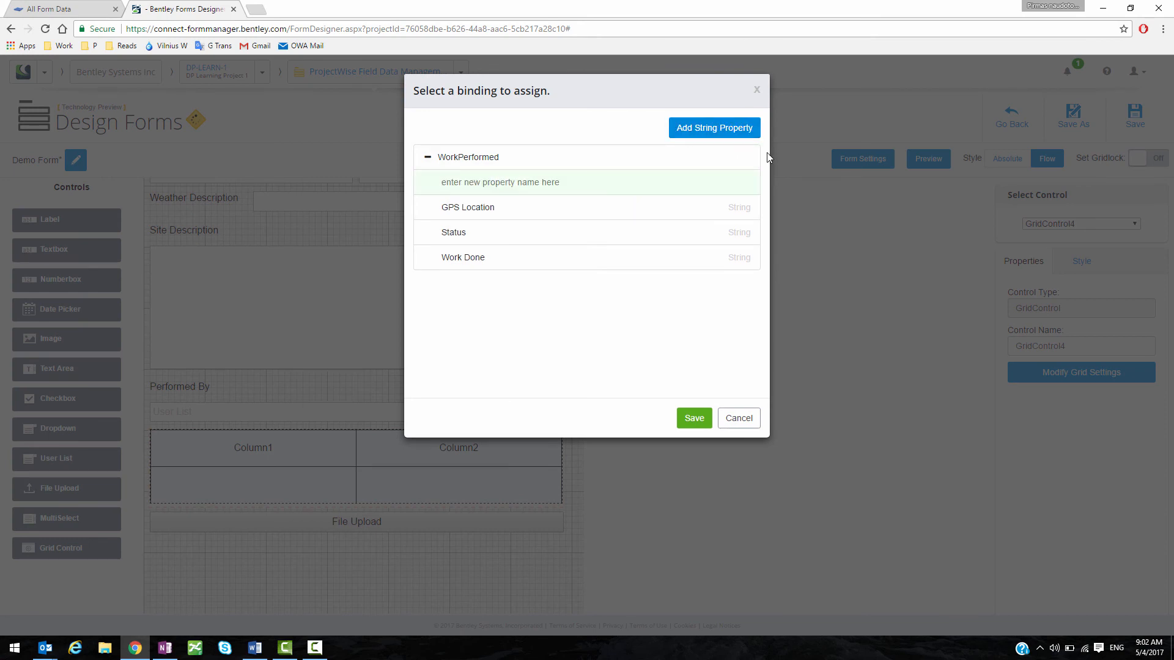
text(Work Desc)
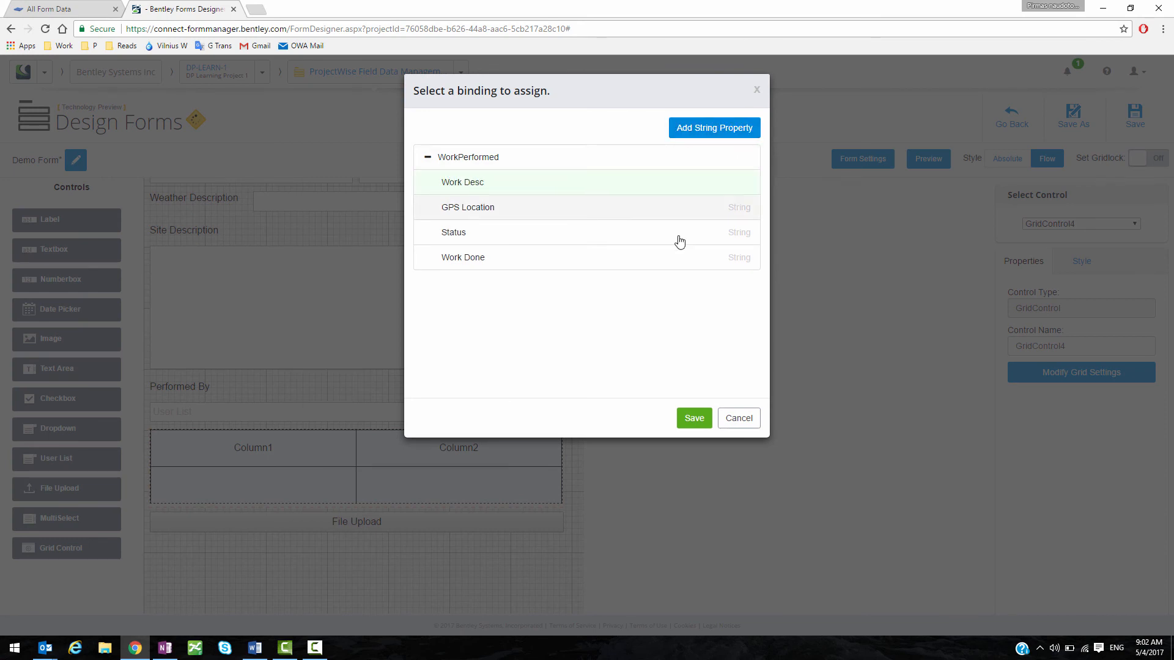
click(694, 418)
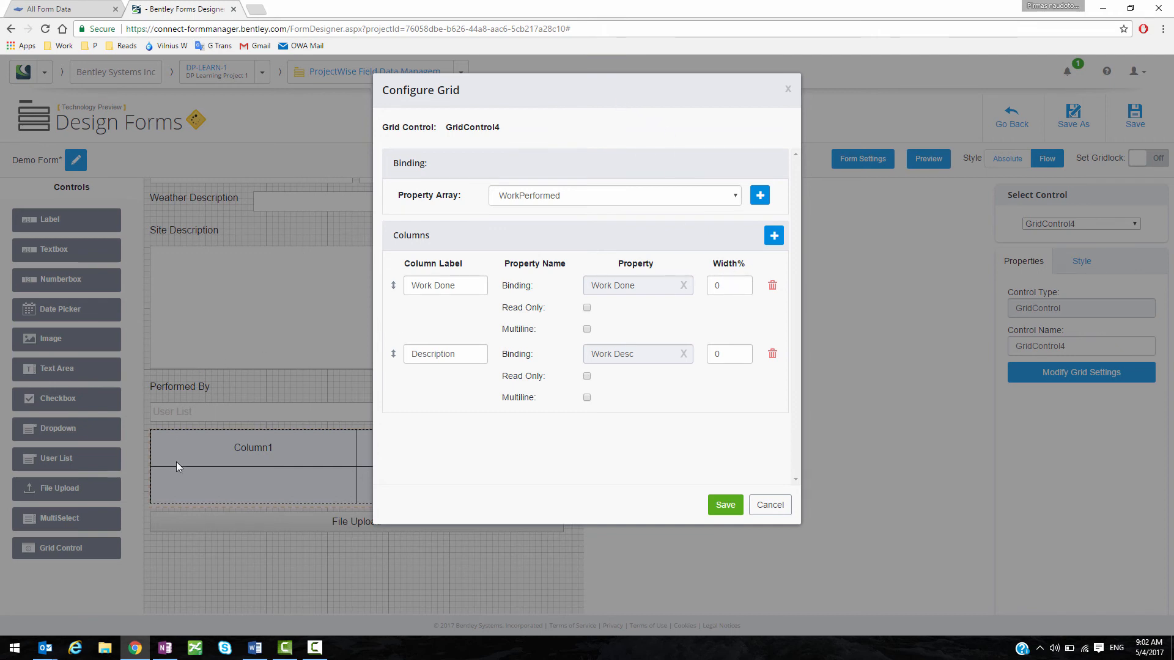
- Set the Work Done column's width to 35 percent and edit the Description column's width
double_click(738, 285)
text(35)
double_click(734, 354)
- Make both the Work Done and Description columns multiline and save the grid configuration
click(589, 331)
click(588, 397)
click(726, 507)
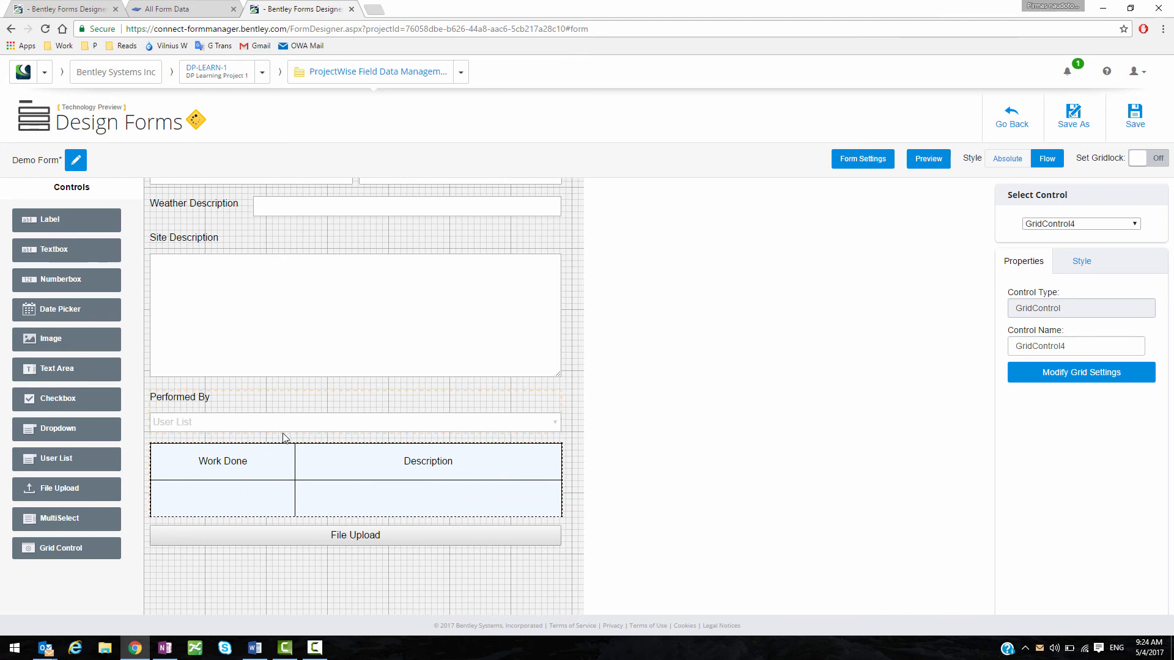
- Apply the LabelPK control style to the Site Diary label at the top of the form
scroll(286, 435, up, 2)
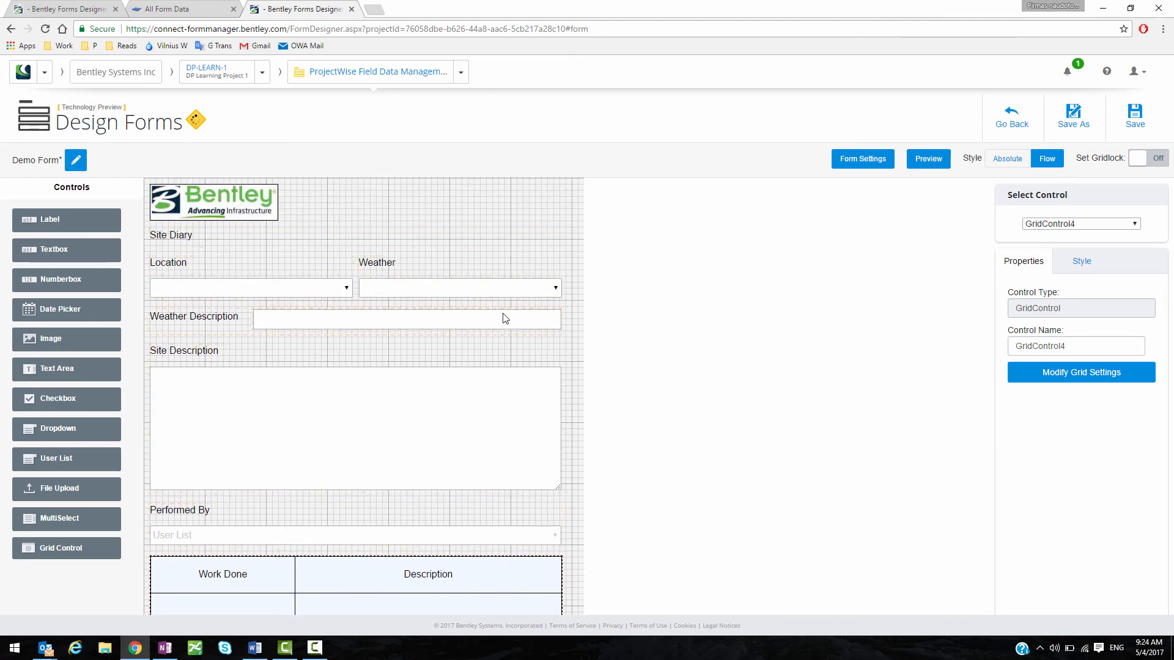
scroll(462, 318, down, 2)
scroll(408, 317, up, 2)
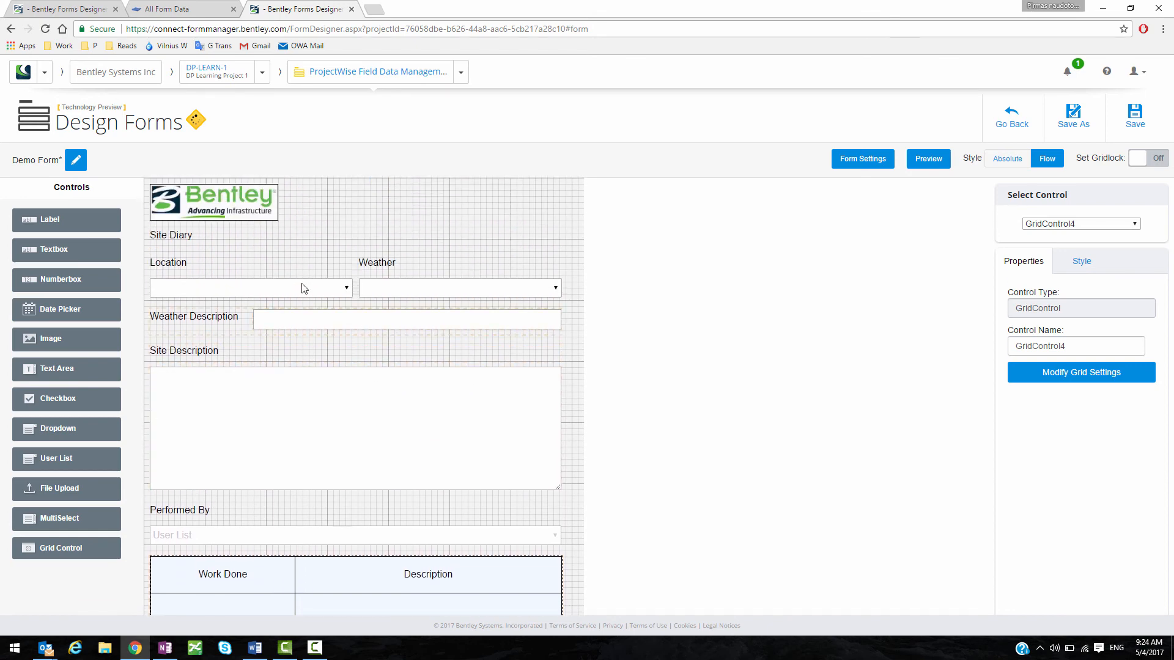
click(169, 239)
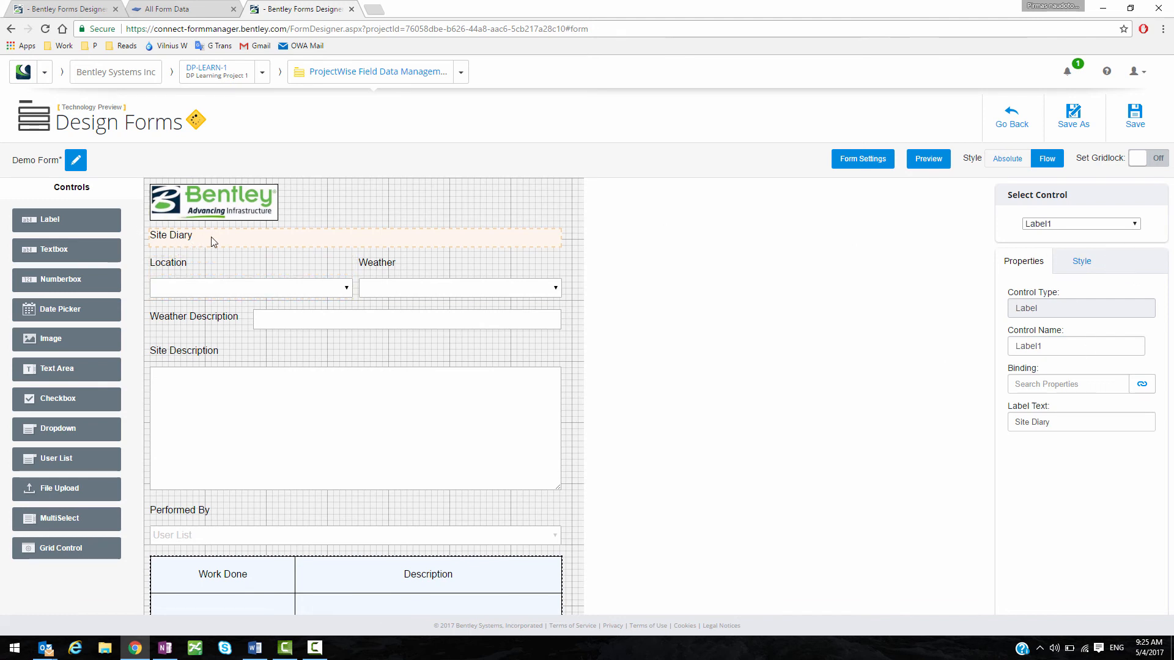
click(1083, 264)
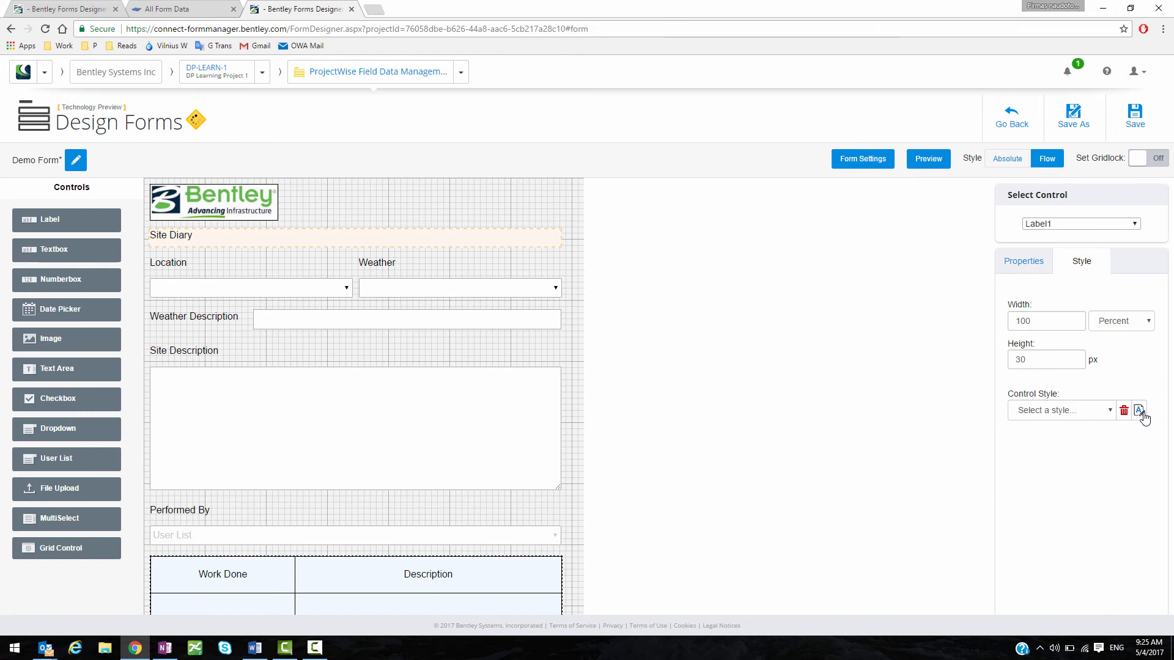
click(1111, 413)
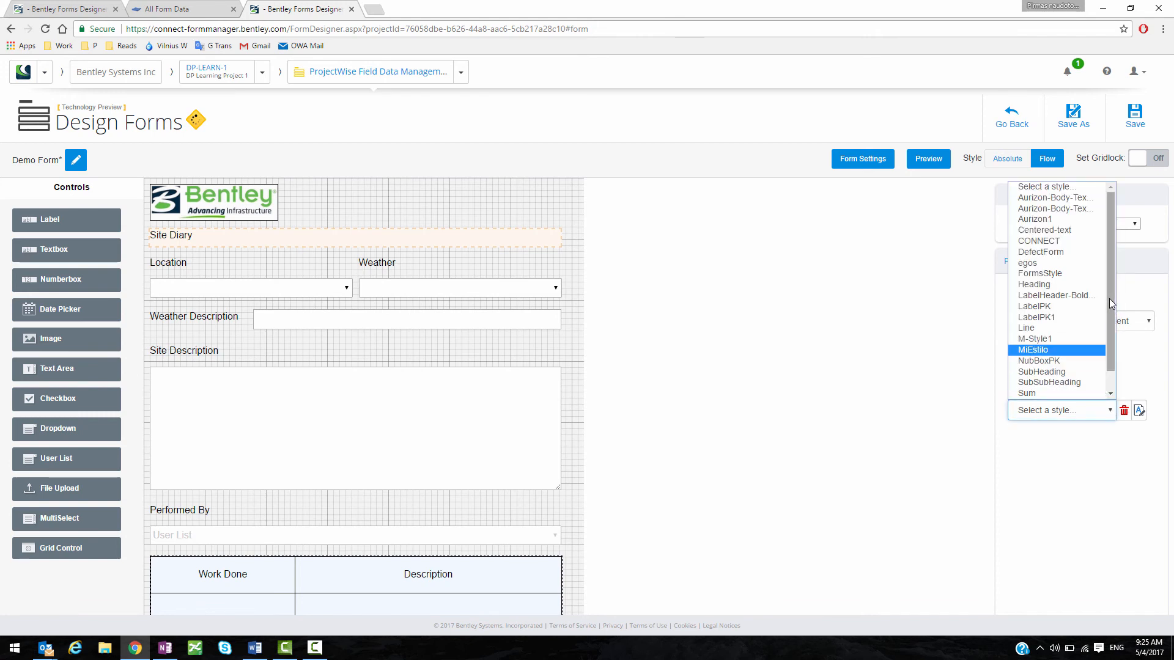
mouse_move(1109, 298)
mouse_down()
mouse_move(1110, 343)
mouse_move(1106, 288)
mouse_up()
click(1069, 305)
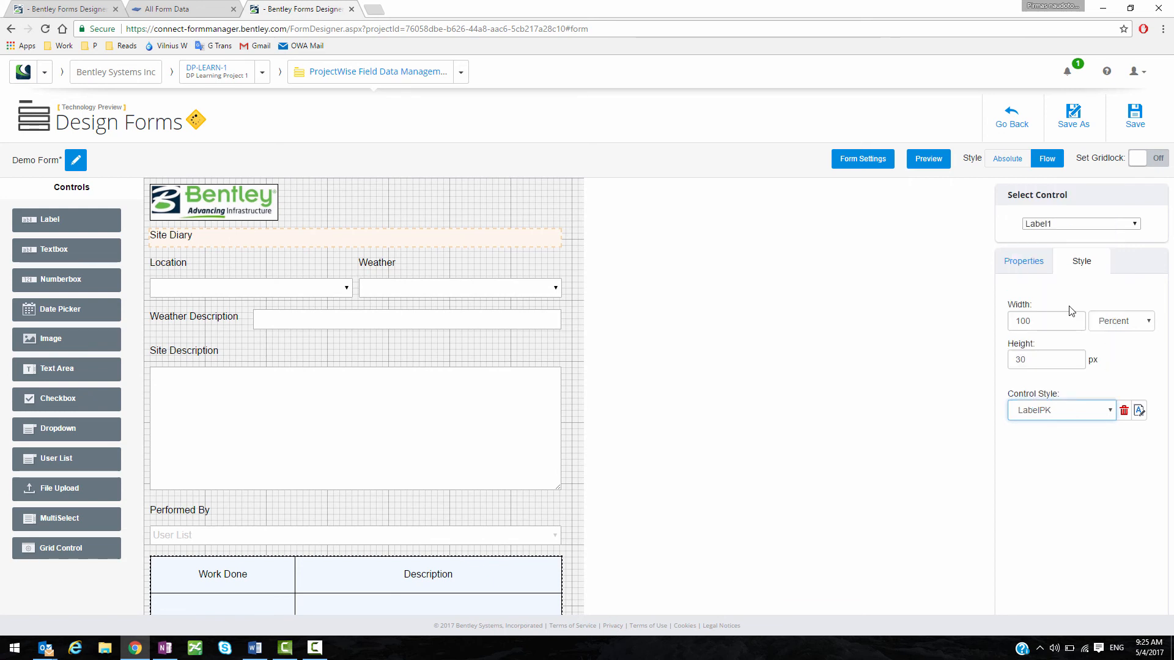
- Apply the SubSubHeading control style to the Site Diary label
click(1108, 410)
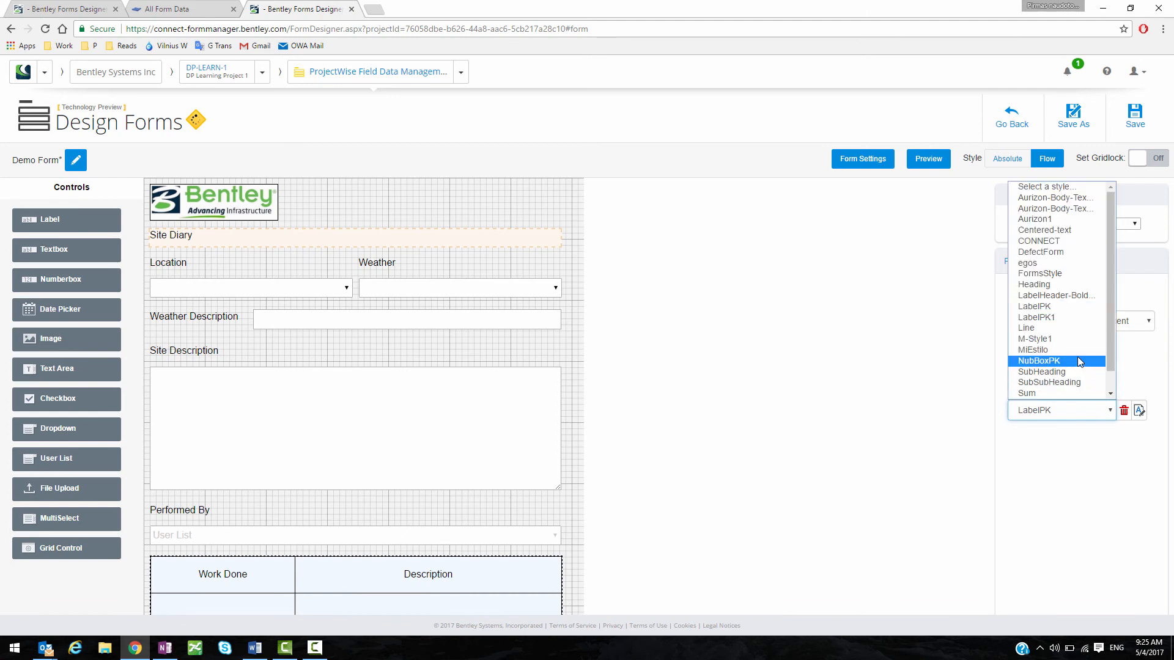
click(1050, 383)
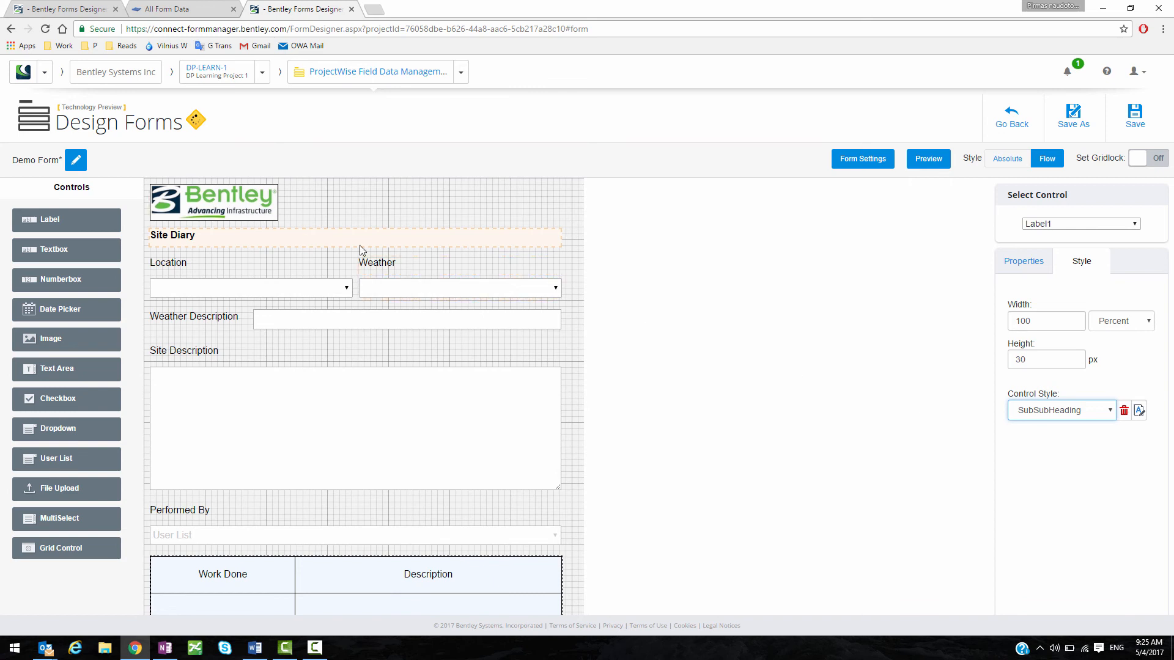
click(703, 294)
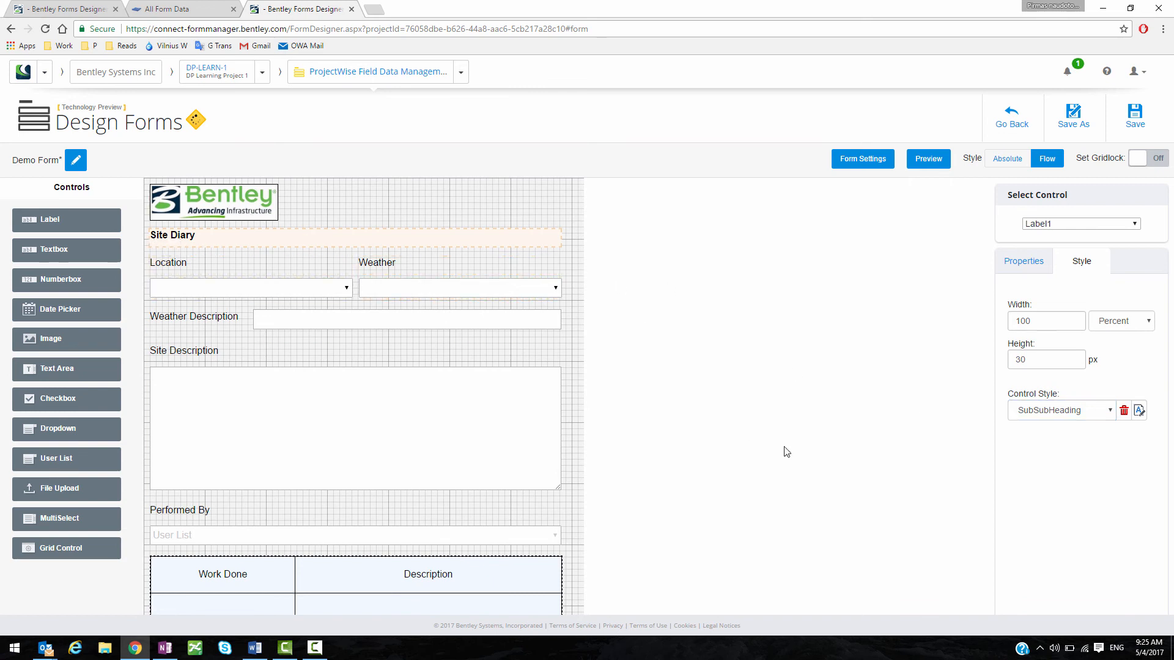
- Create a new control style named DemoStyle for the Site Diary label
click(1139, 411)
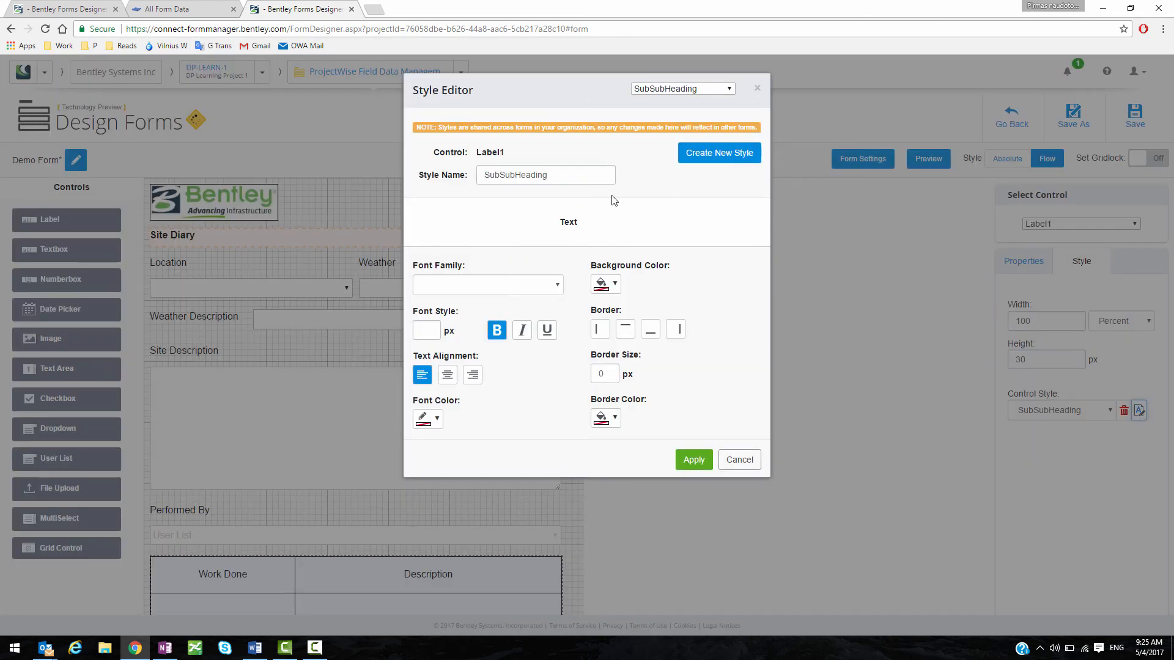
click(697, 160)
click(537, 178)
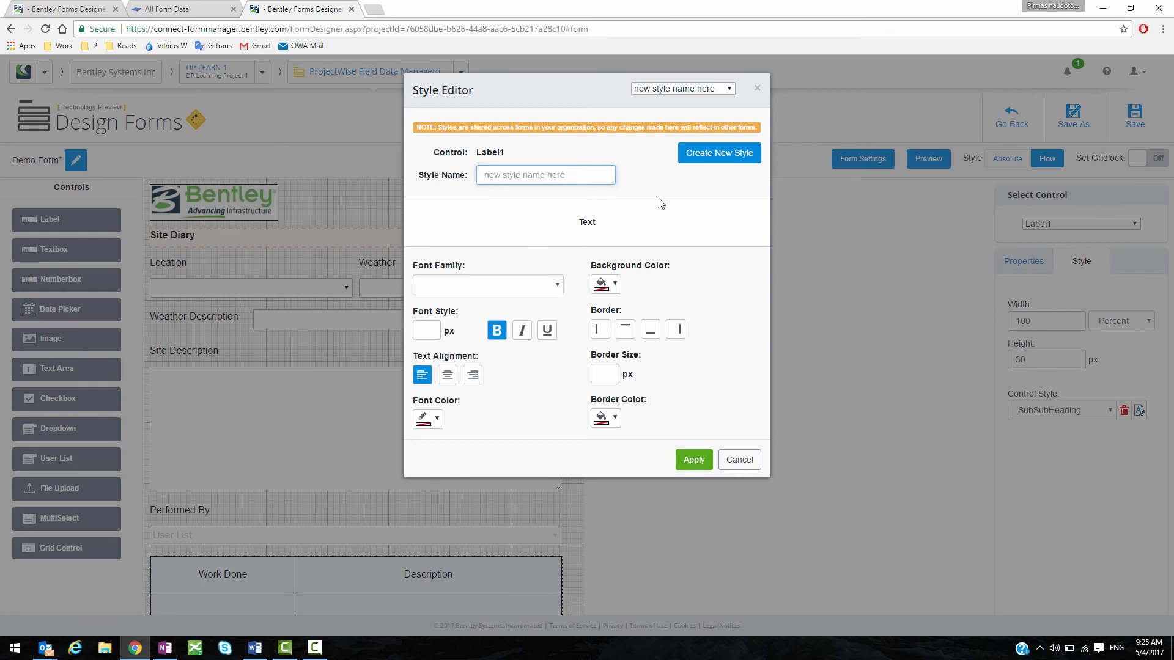
text(Demo Sty)
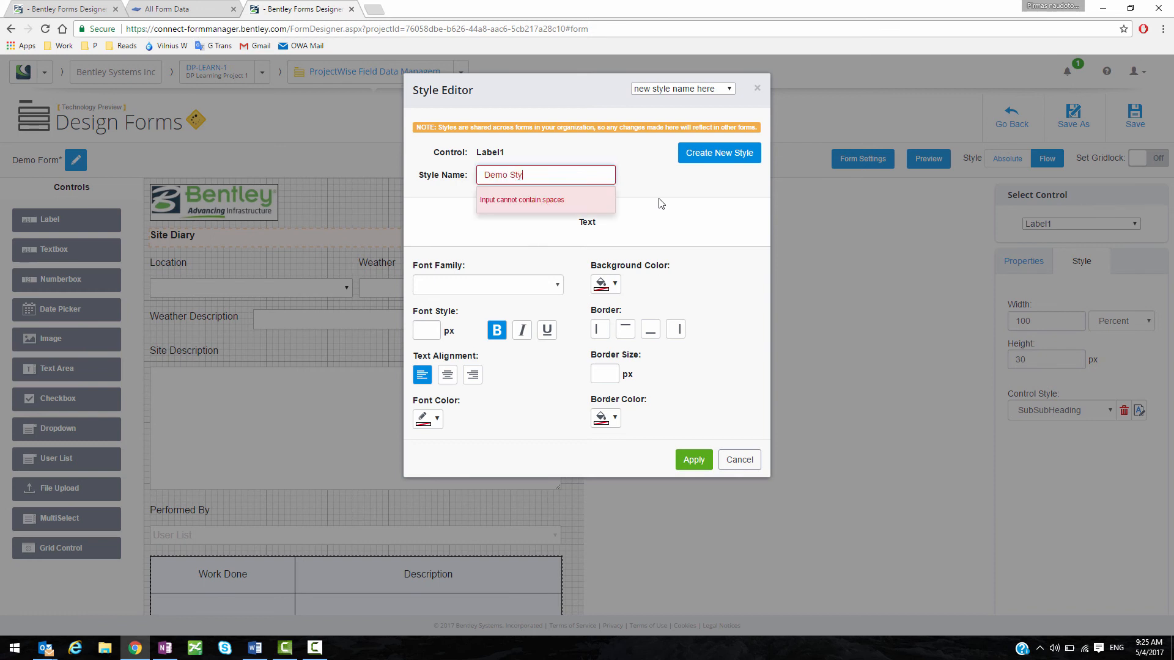
key(BackSpace)
key(BackSpace)
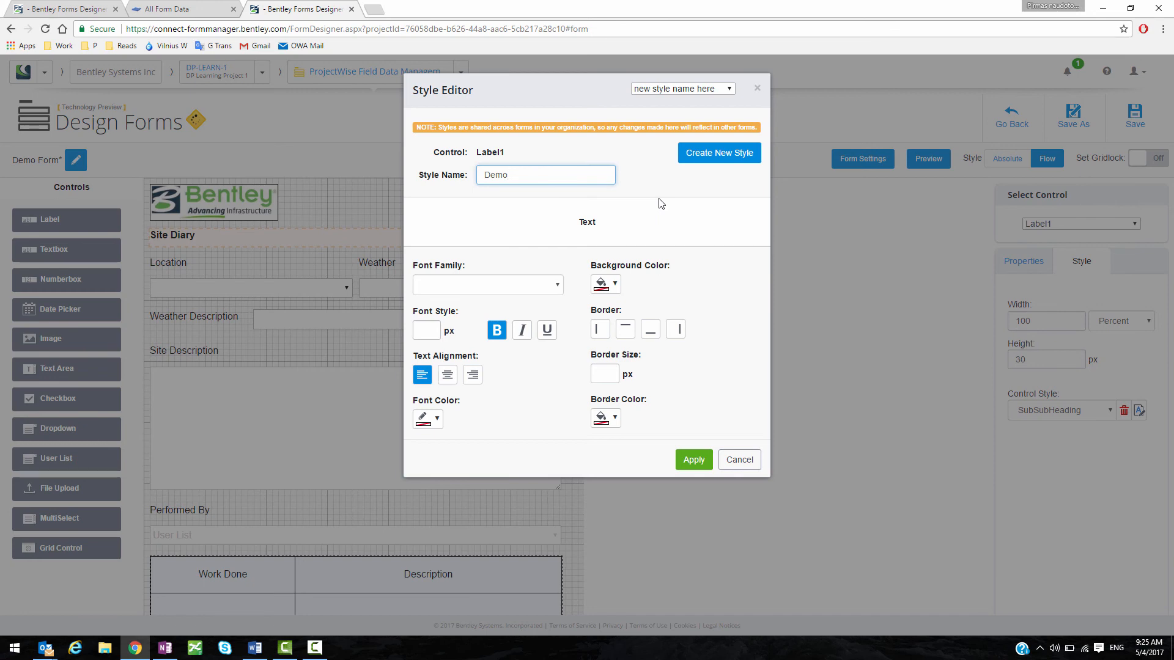
- Set the DemoStyle font to Serif at 28 px in bold italic
click(483, 285)
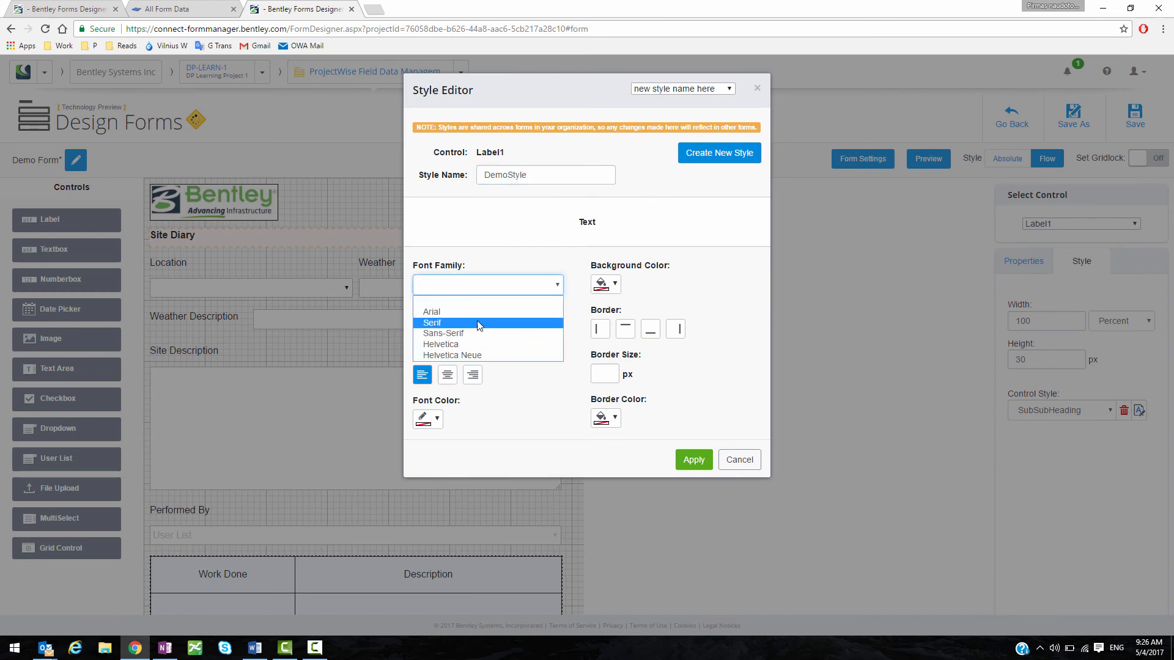
click(476, 323)
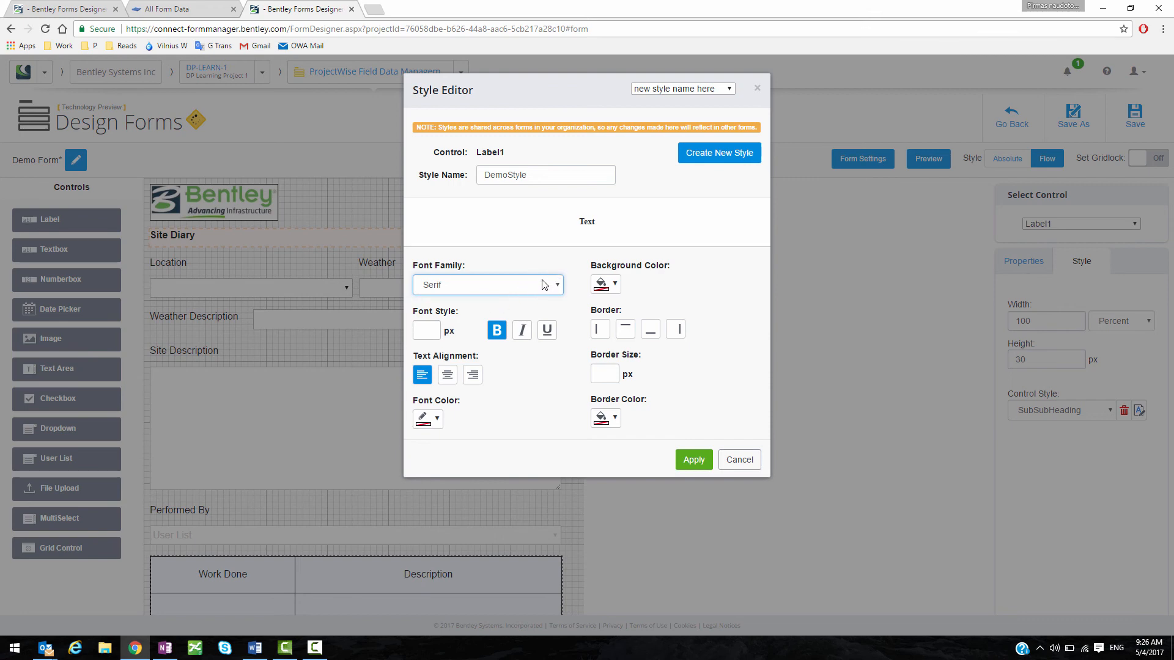
click(427, 330)
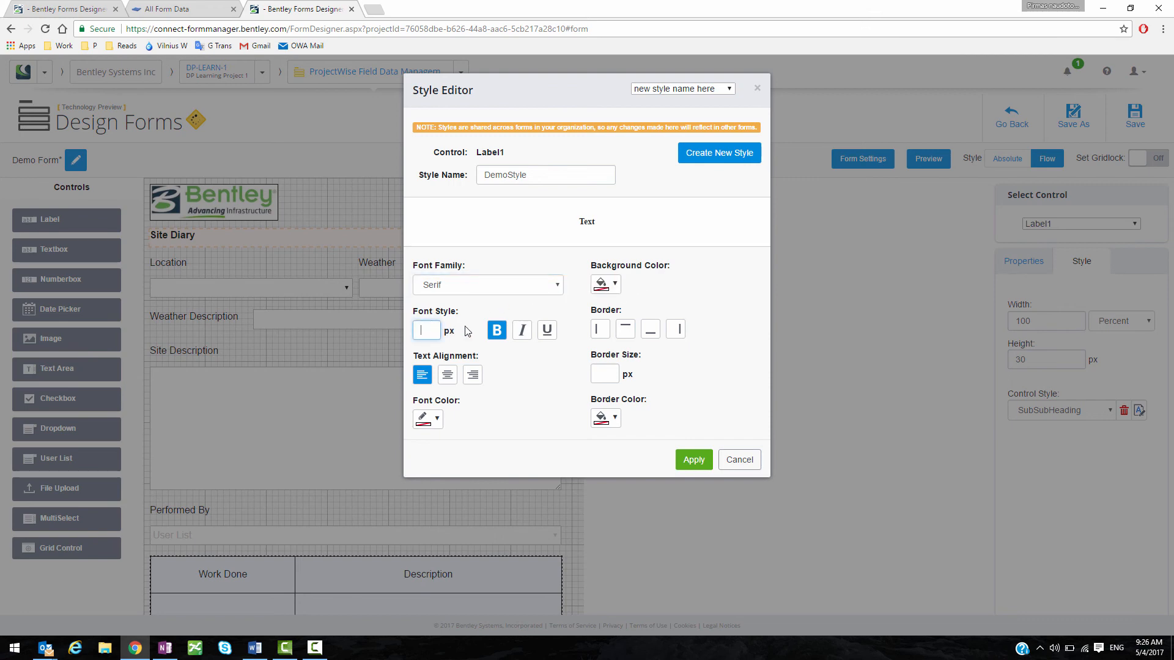
text(22)
double_click(424, 328)
text(28)
click(496, 335)
click(522, 330)
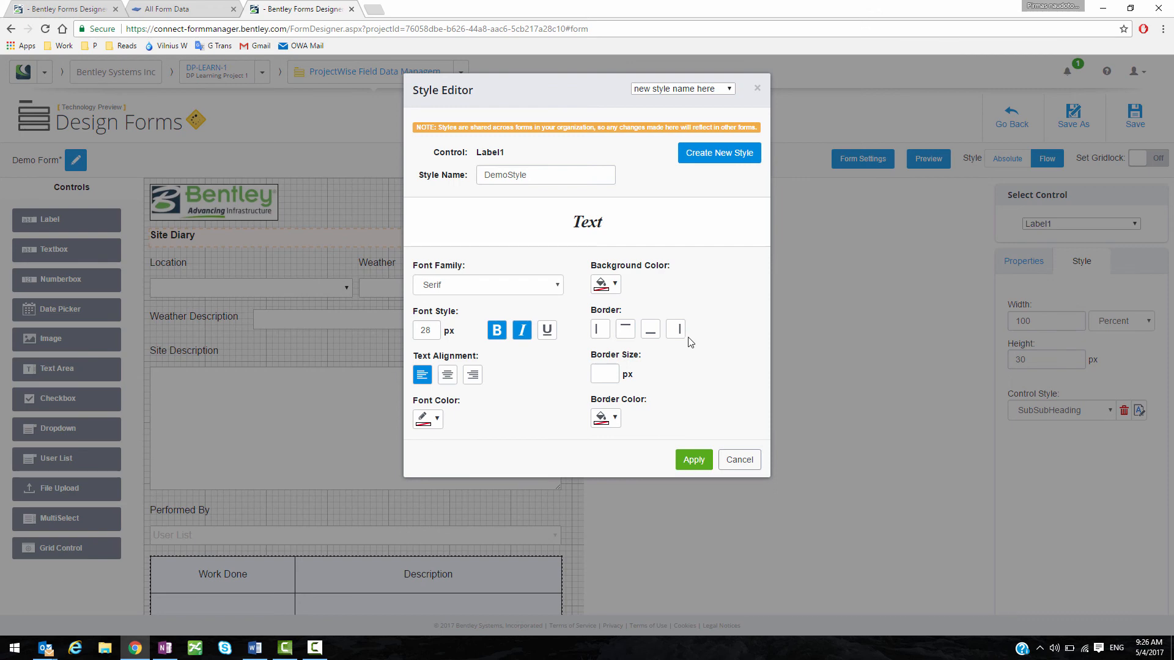
click(495, 333)
click(500, 331)
- Centre the DemoStyle text and set its font color to red
click(448, 376)
click(438, 421)
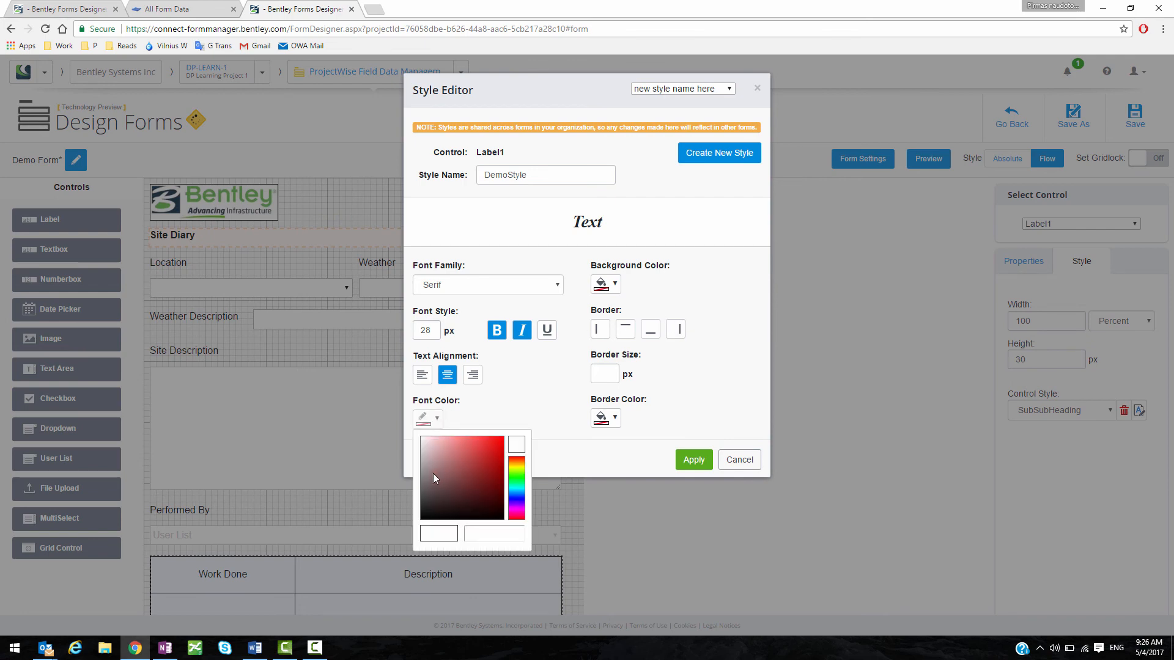
mouse_move(434, 478)
mouse_down()
mouse_move(495, 453)
mouse_move(486, 470)
mouse_move(484, 441)
mouse_up()
click(546, 396)
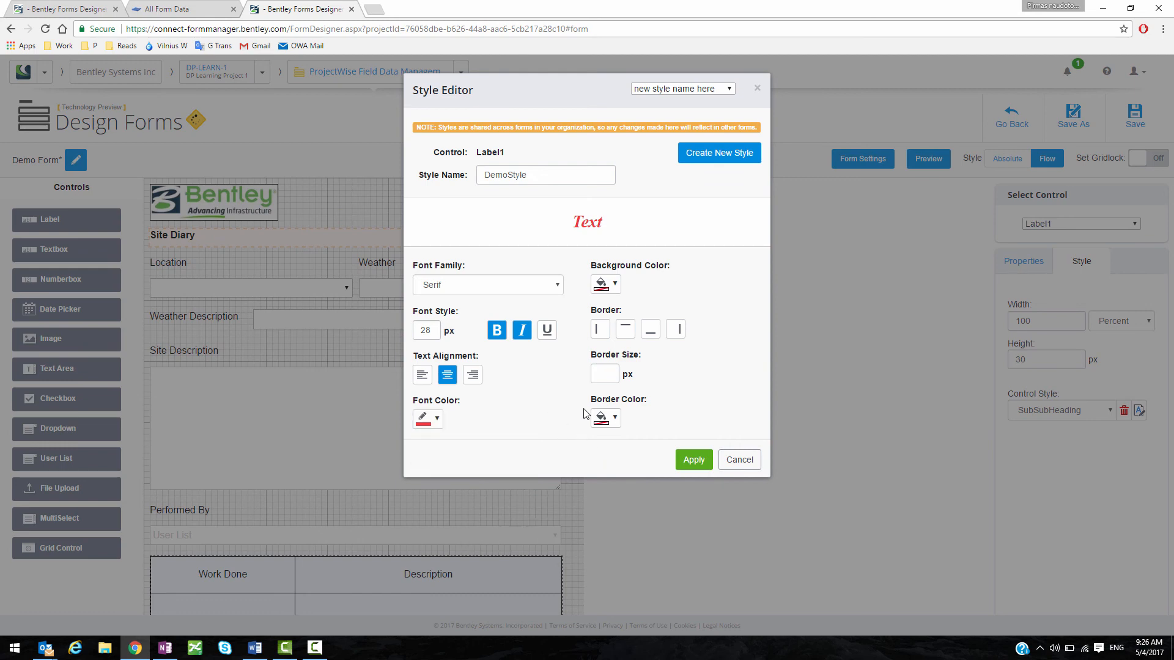
- Give DemoStyle the near-black background color #1a0f0f and apply the style to the Site Diary label
click(613, 284)
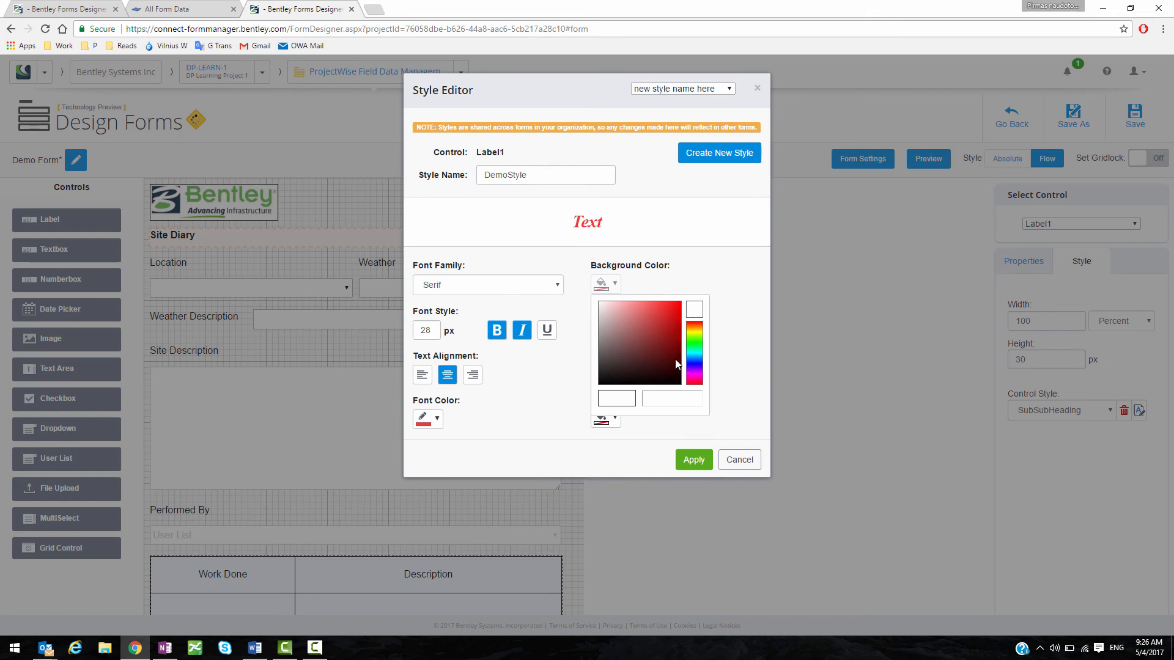
drag(677, 364, 636, 380)
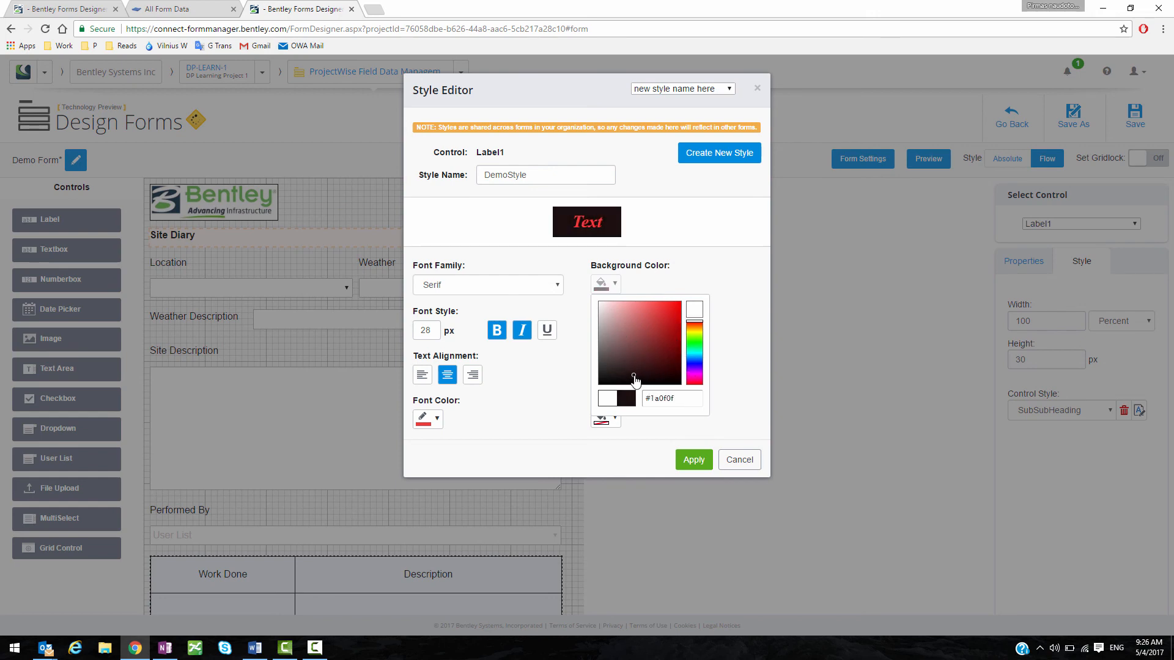
click(750, 292)
click(692, 463)
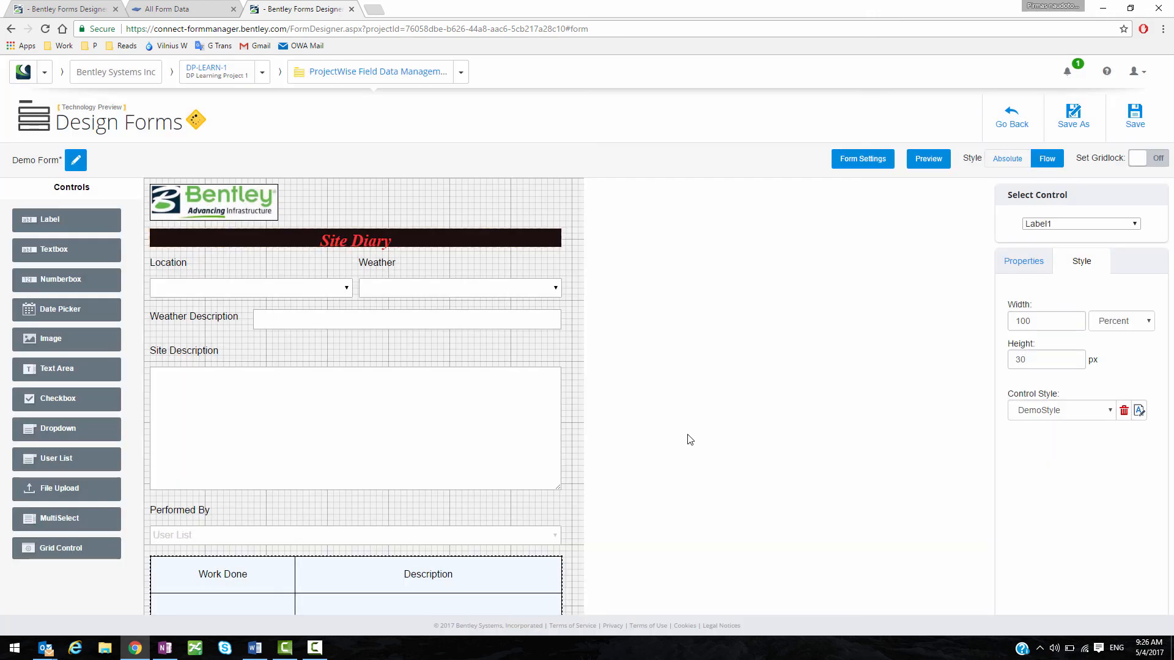
- Set the Site Diary label's height to 60 px
click(455, 242)
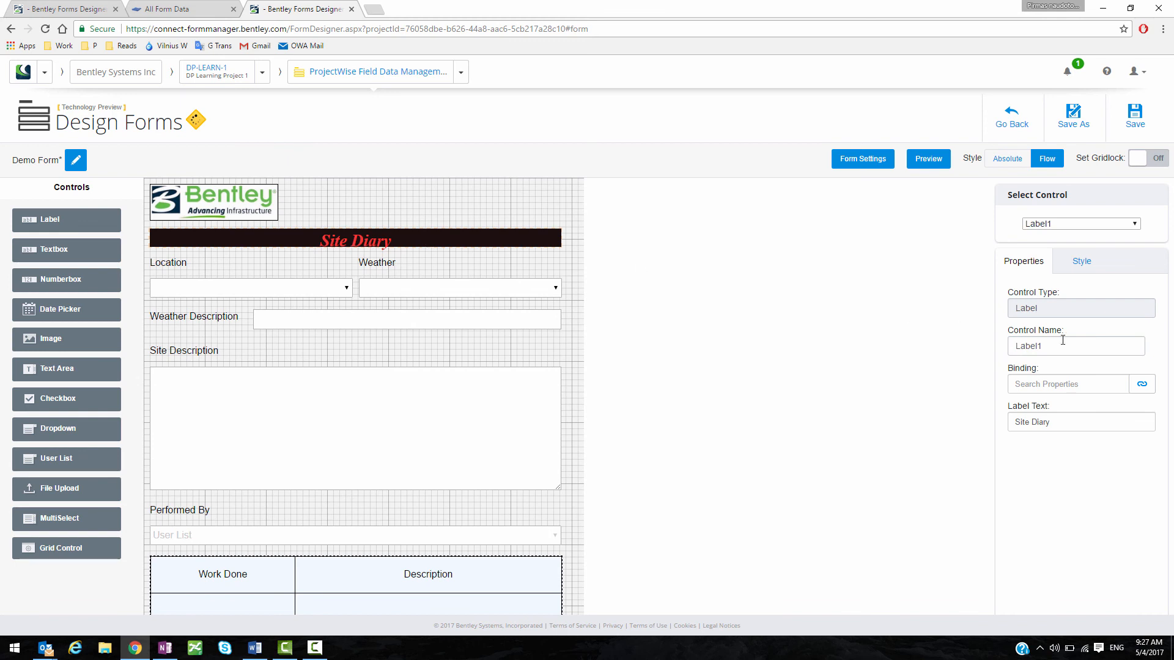
click(1080, 261)
double_click(1029, 360)
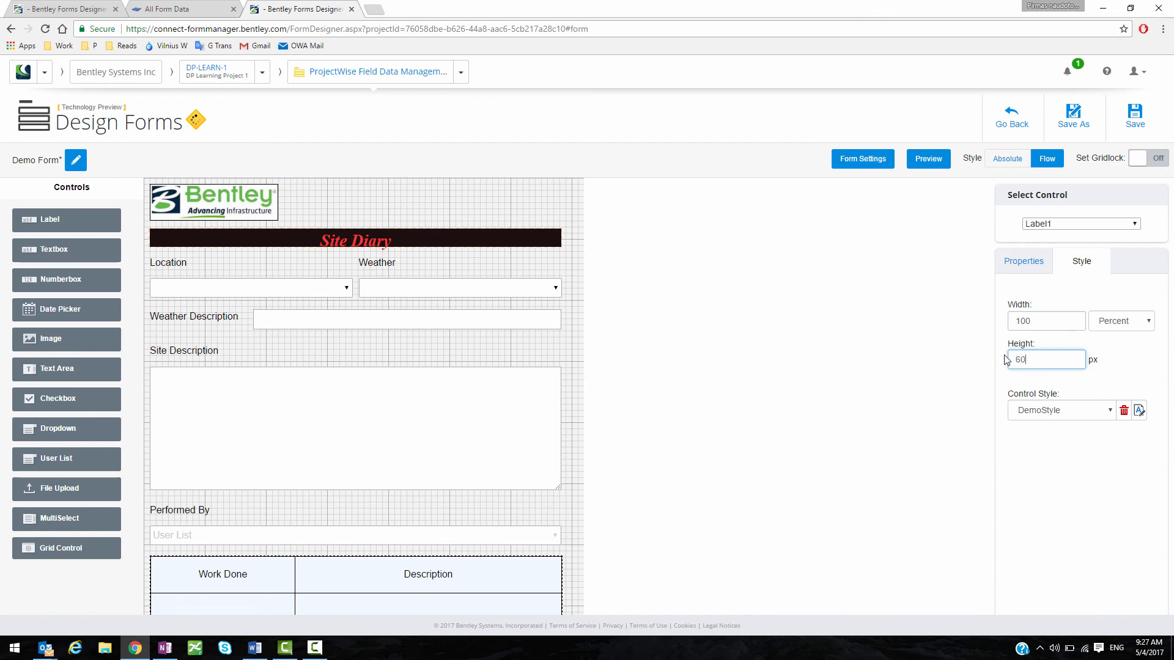
click(1074, 504)
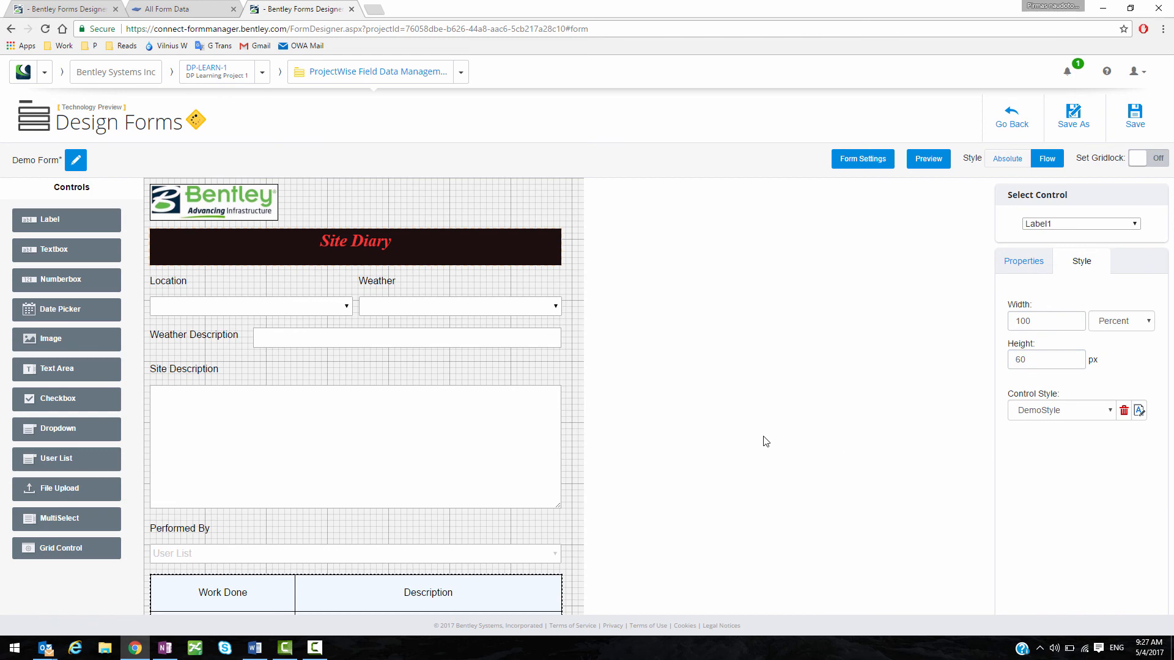
- Preview the form on a large tablet in portrait and landscape layouts, and return to the designer
scroll(752, 422, down, 1)
click(926, 159)
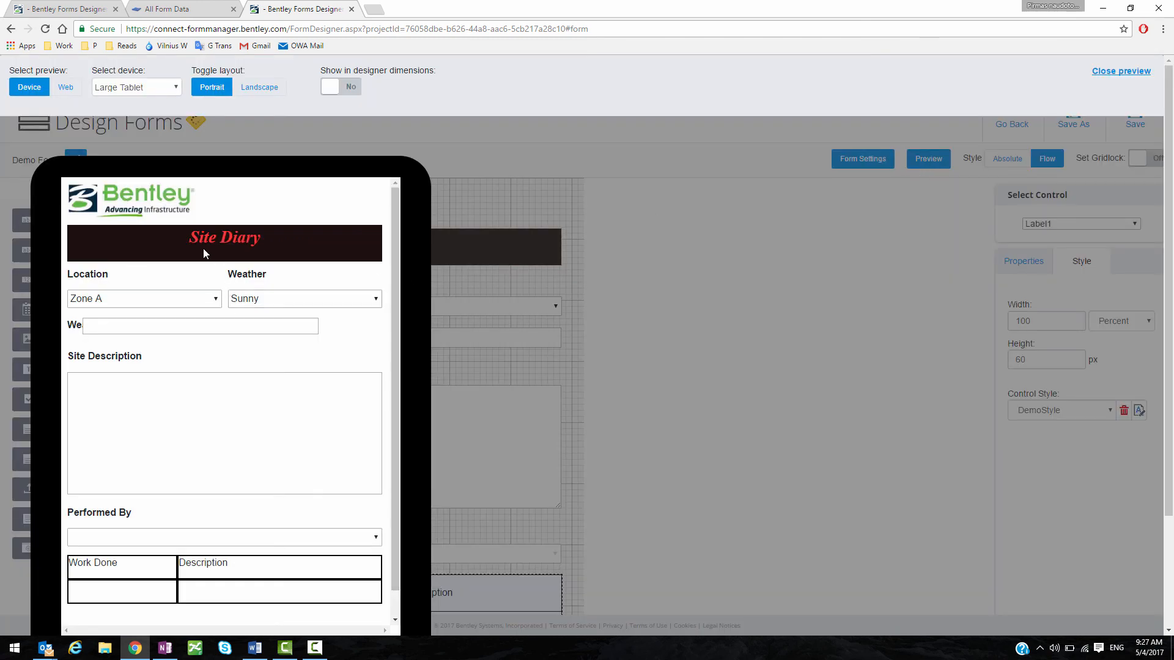
scroll(226, 288, down, 5)
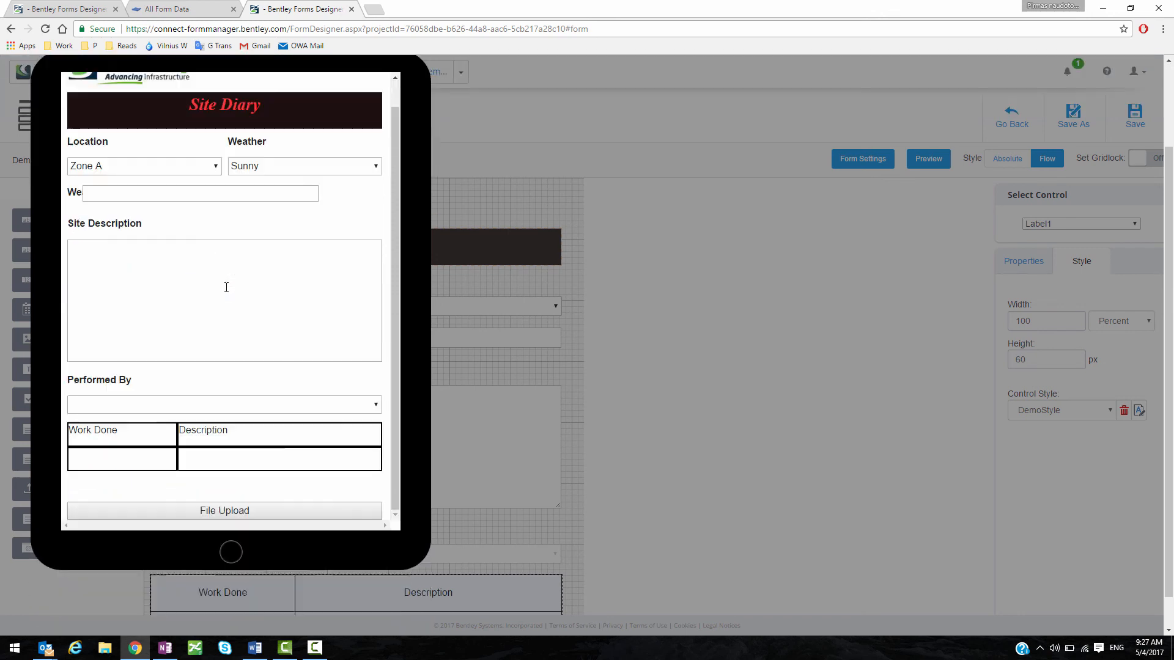
scroll(226, 287, up, 3)
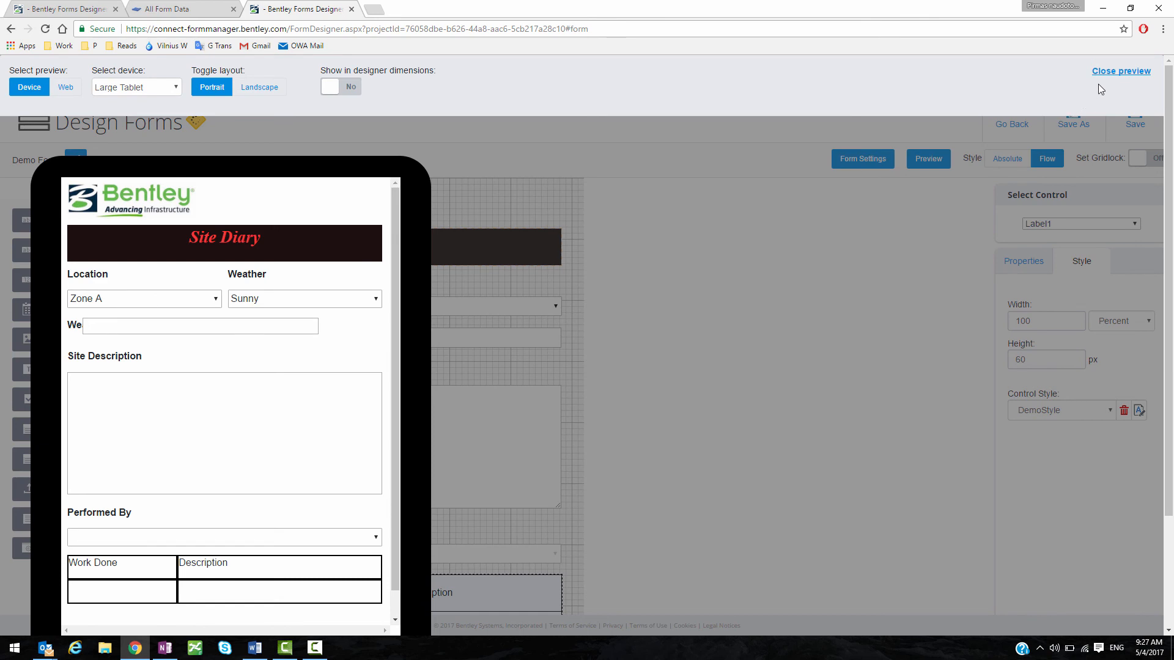
click(259, 87)
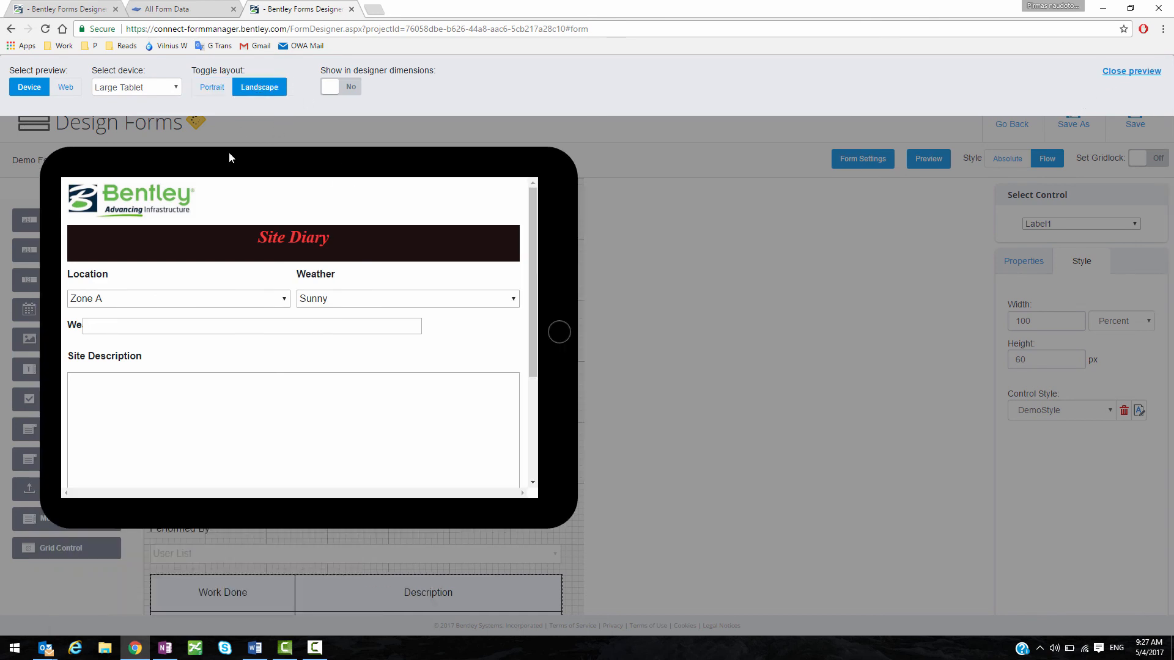
click(1132, 71)
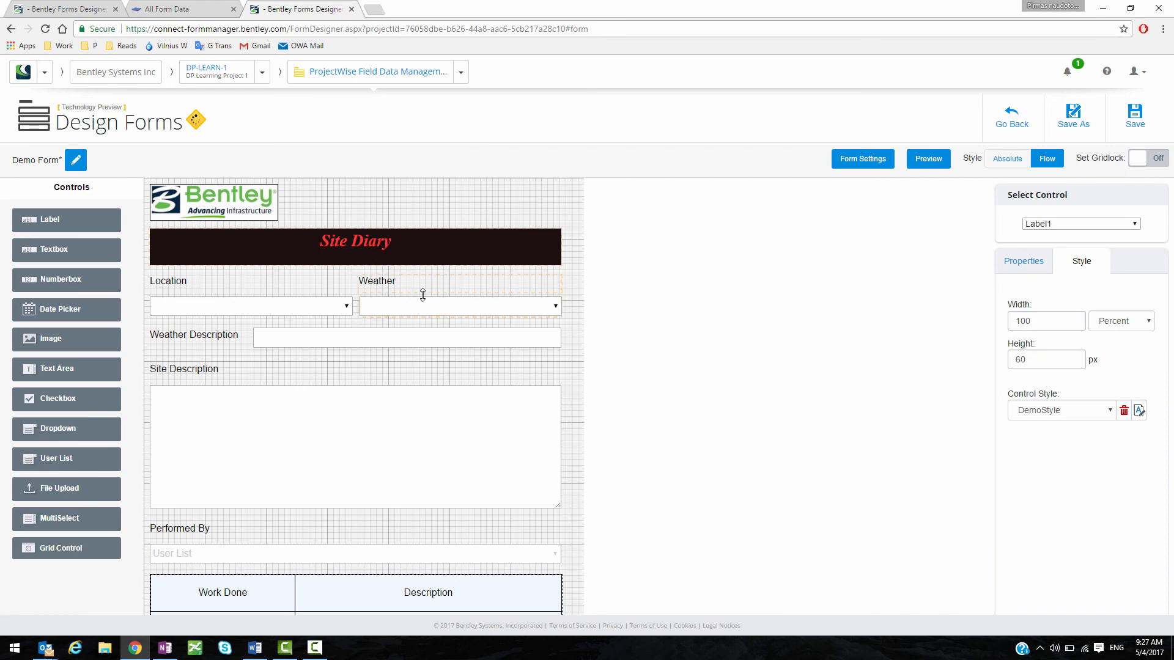
- Add three numberbox controls side by side in a row beneath the File Upload control
scroll(401, 348, down, 2)
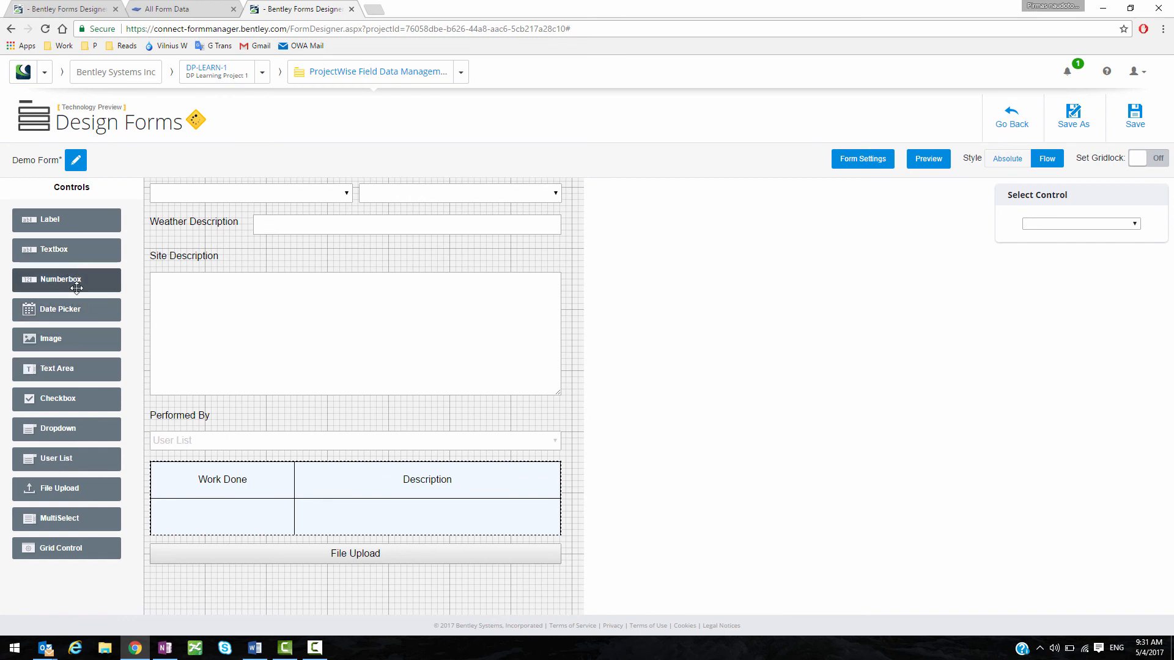
drag(76, 288, 215, 597)
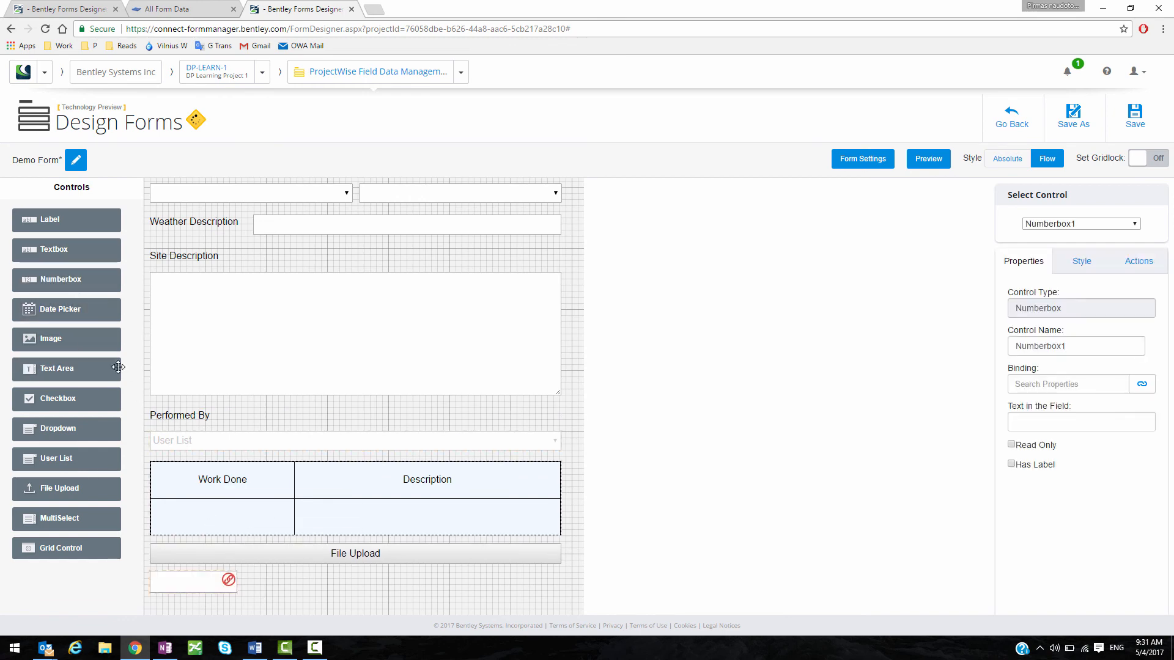
drag(67, 280, 318, 586)
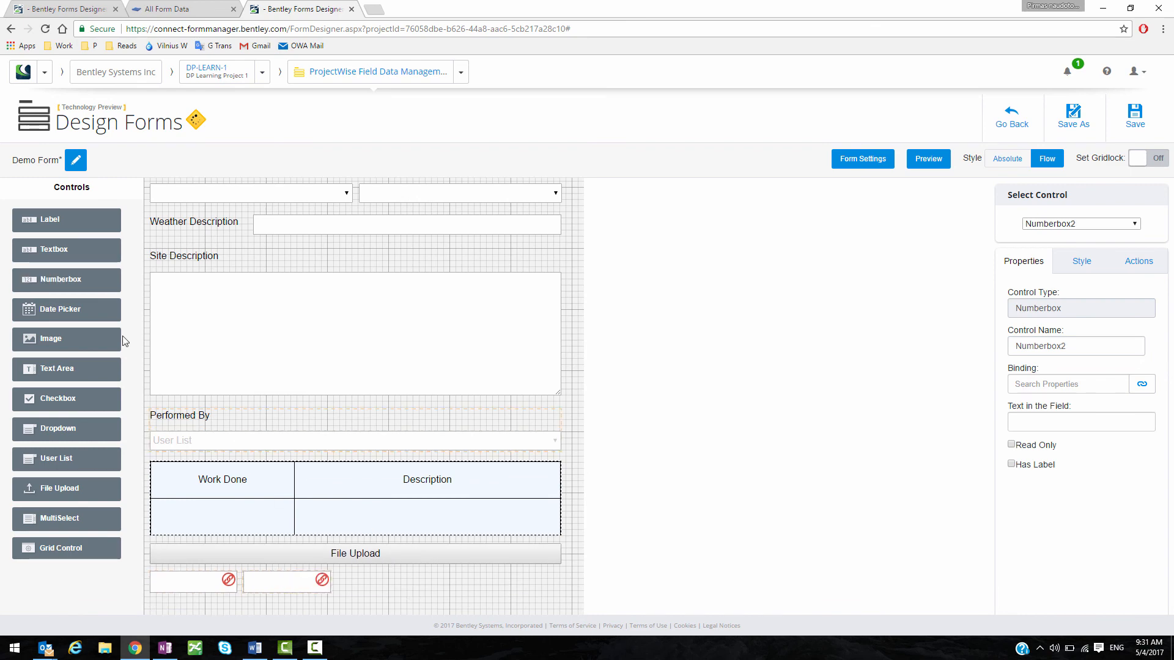
drag(67, 280, 448, 589)
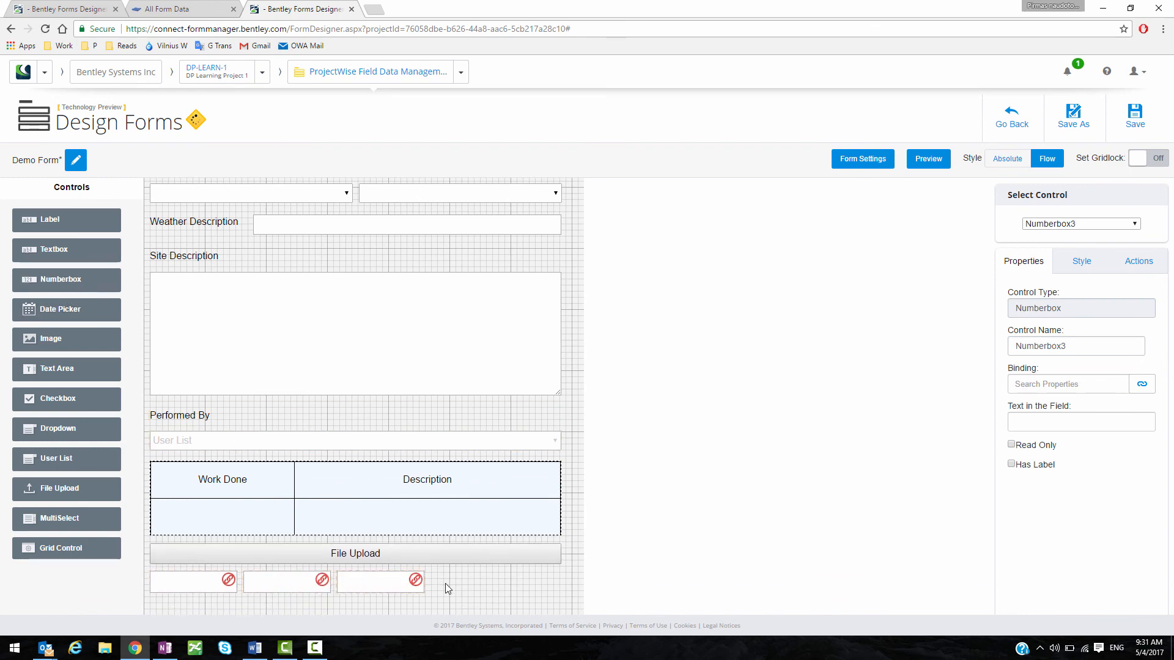
- Bind the first numberbox to a new decimal property named Number1
click(229, 579)
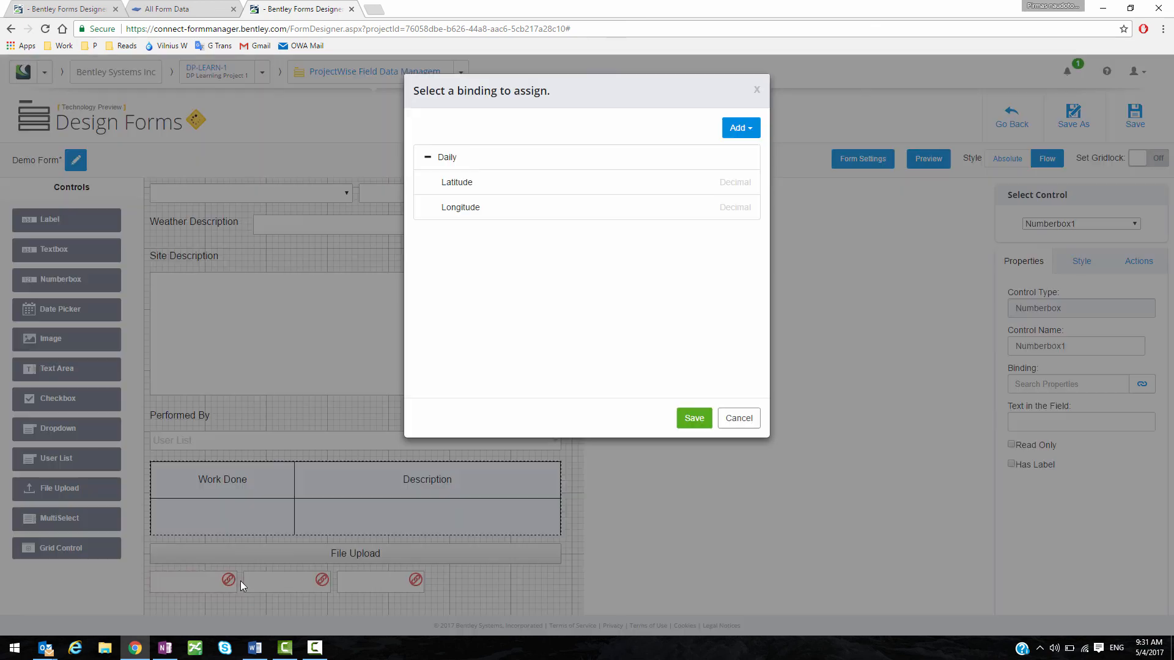
click(731, 140)
click(749, 173)
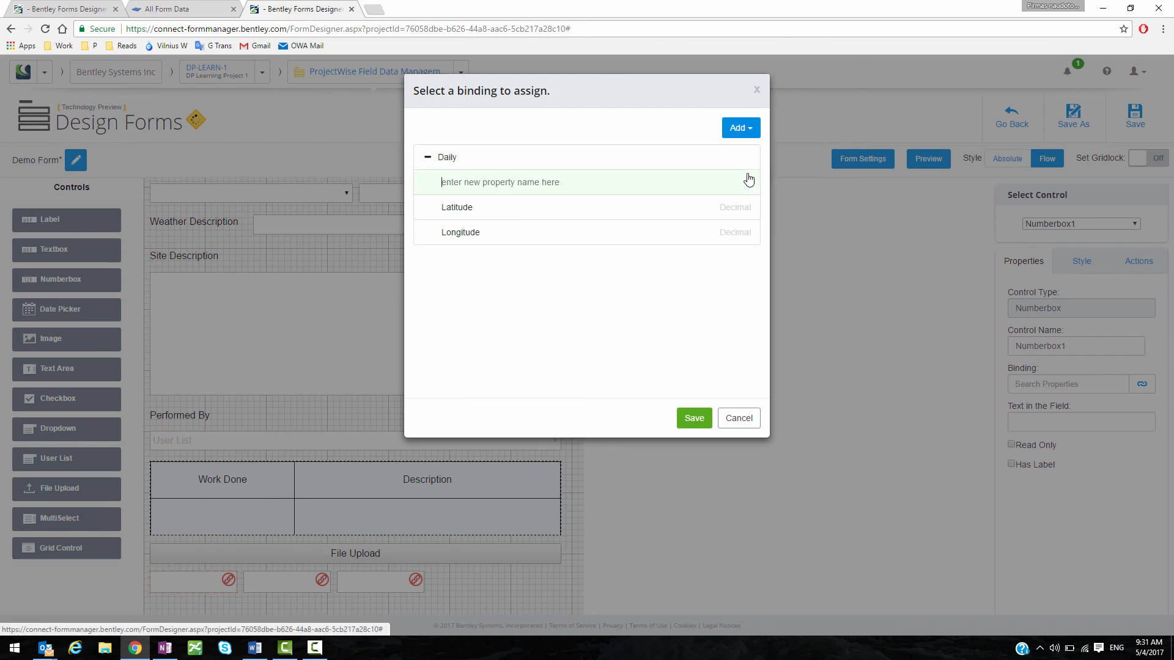
text(Num)
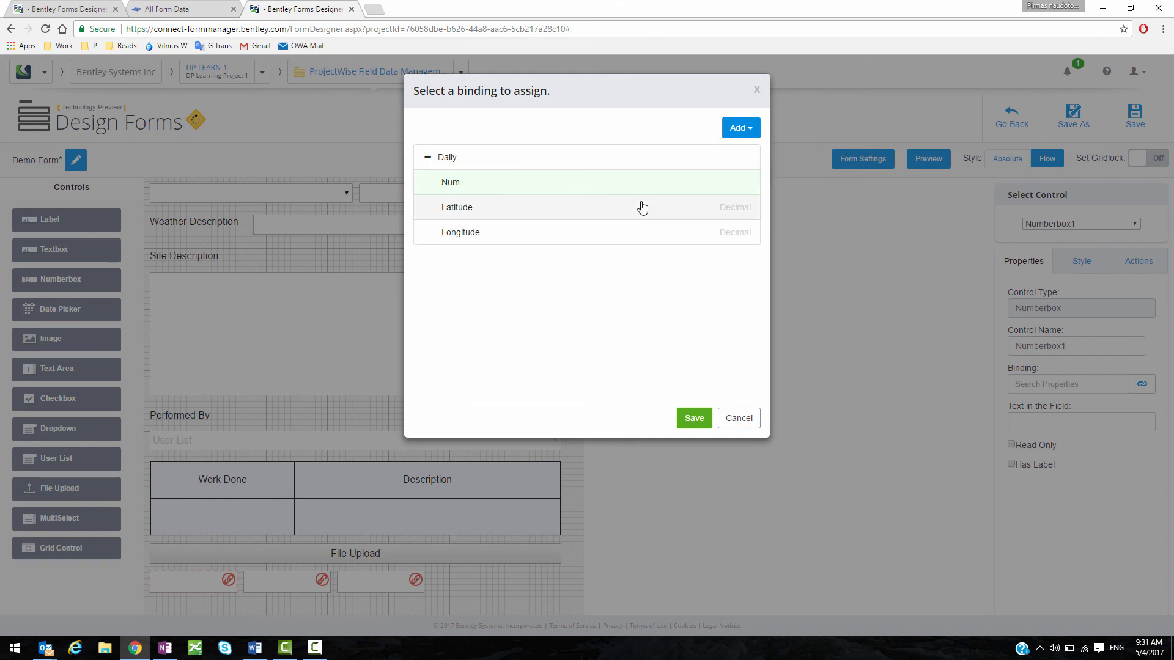
text(1)
click(691, 417)
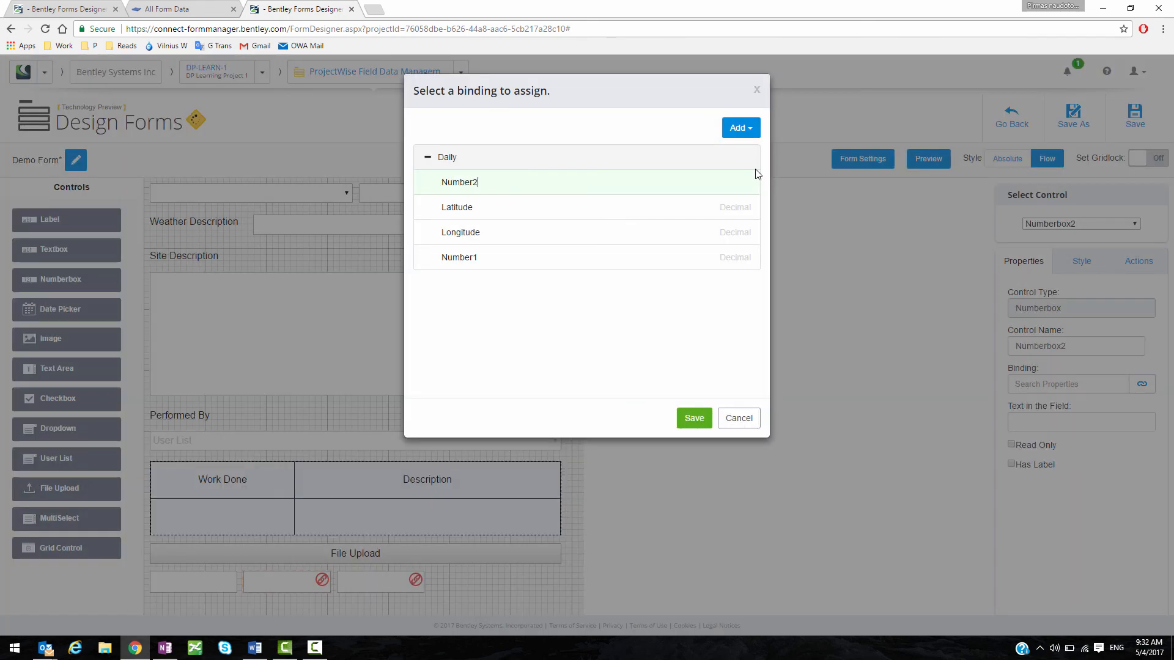
- Bind the second and third numberboxes to new decimal properties named Number2 and Number3
click(691, 418)
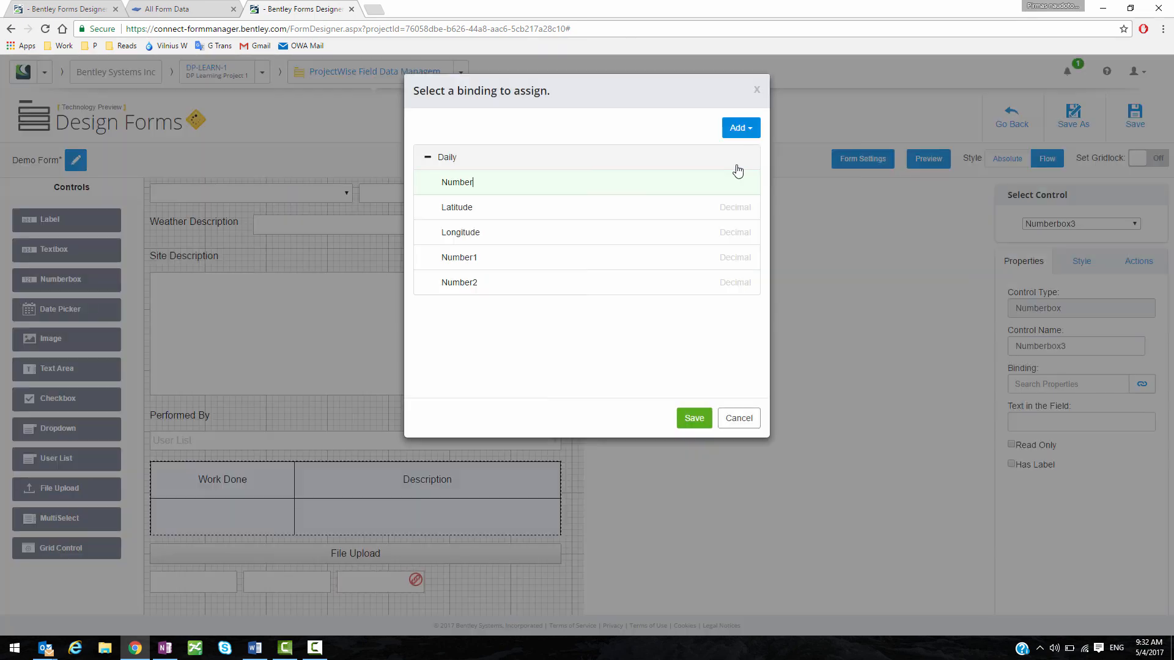
text(3)
click(691, 418)
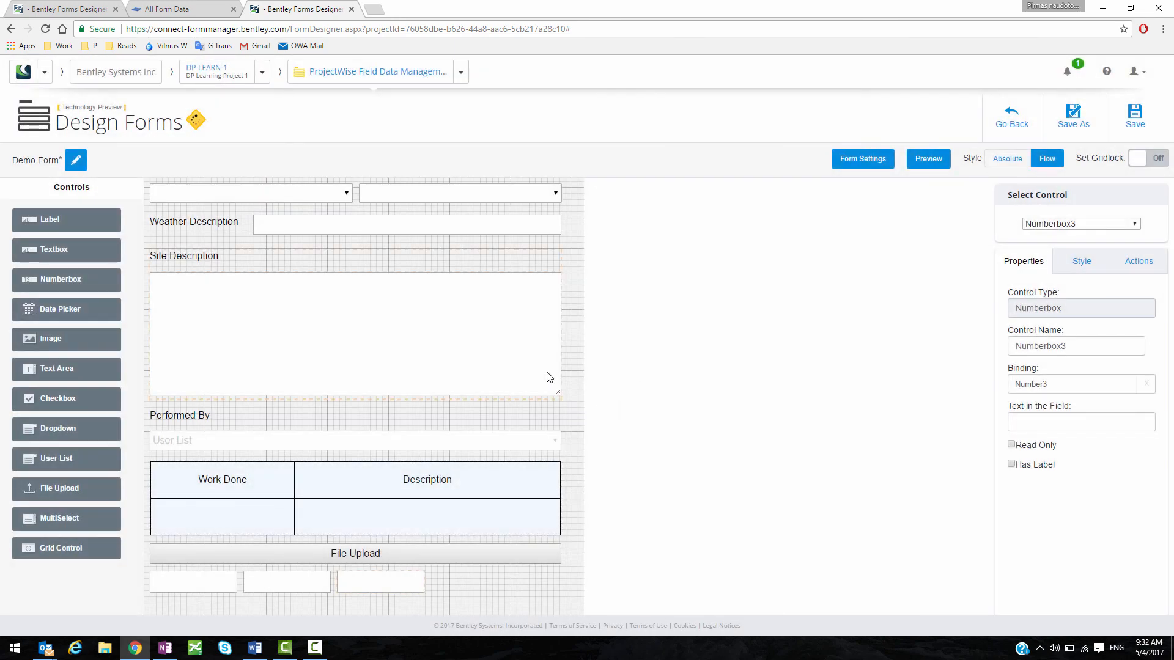
- Add an action script named Sum to the third numberbox, triggered by the On Focus event
scroll(545, 364, up, 2)
scroll(500, 343, down, 2)
click(182, 584)
click(383, 584)
click(1136, 264)
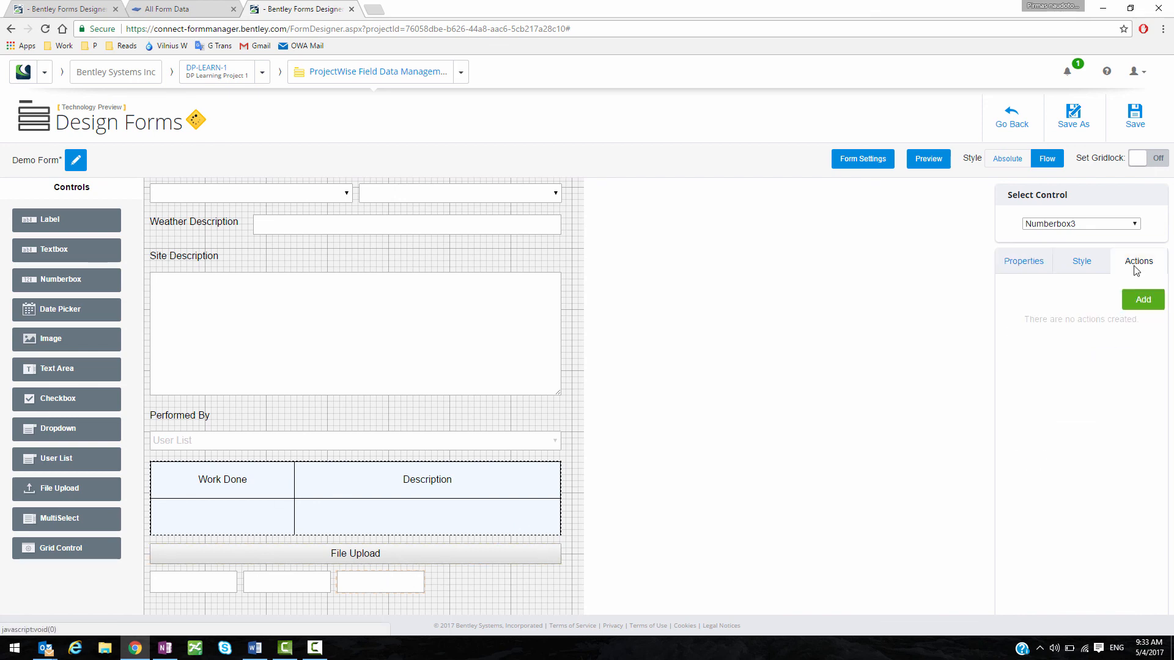
click(1142, 301)
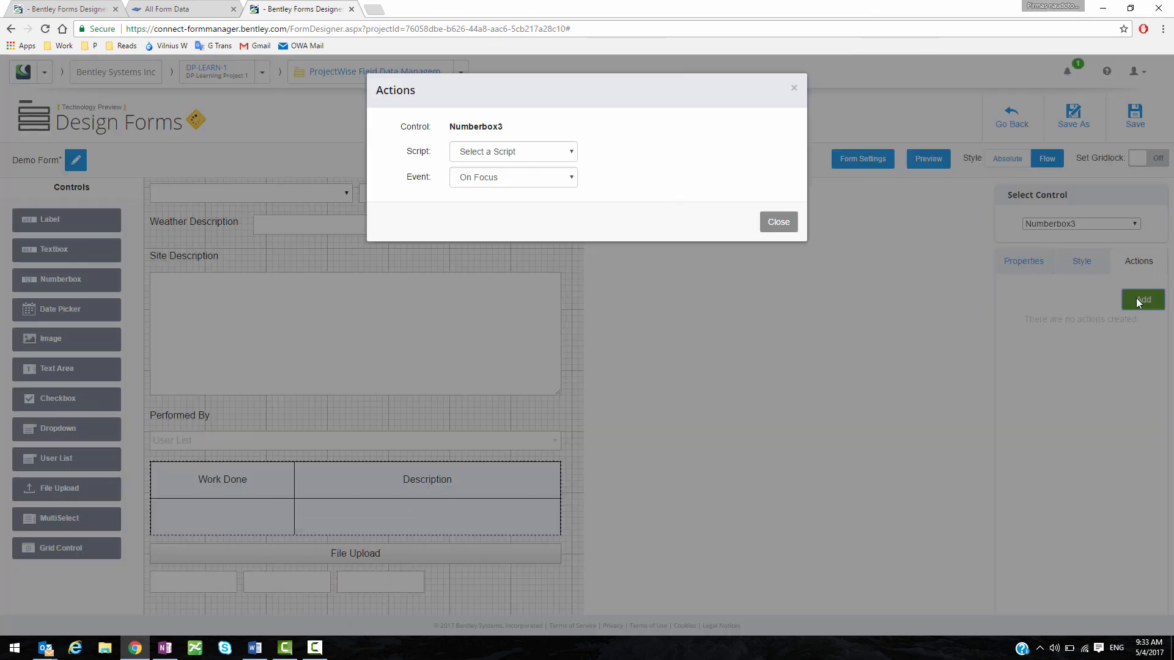
click(570, 157)
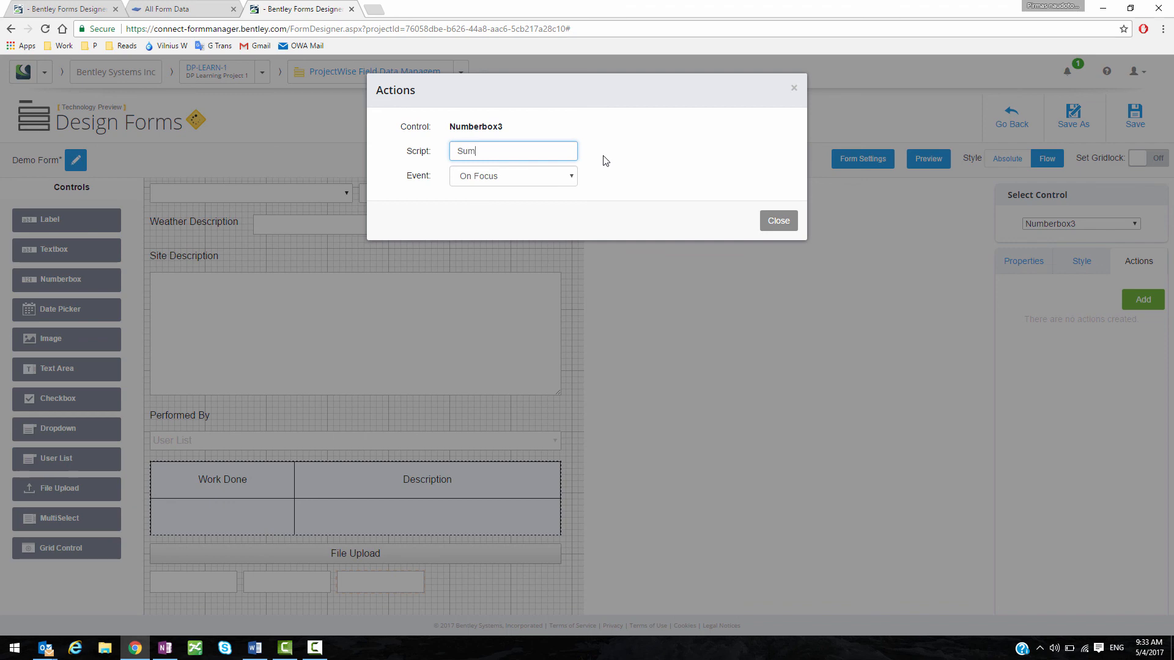
click(551, 179)
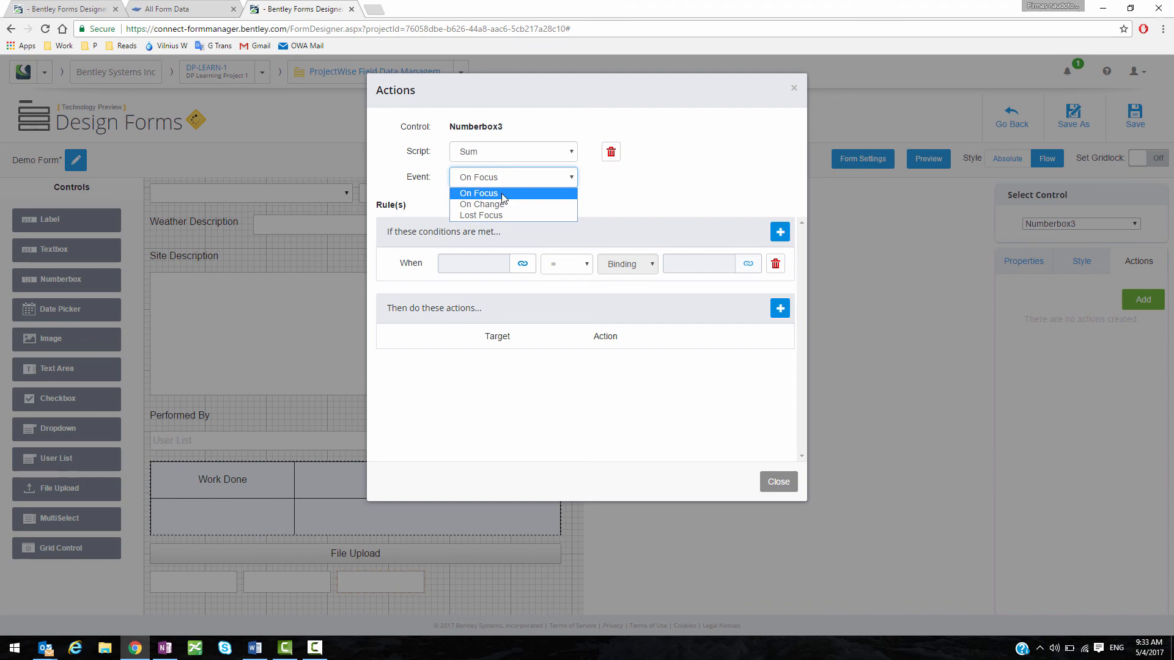
click(501, 194)
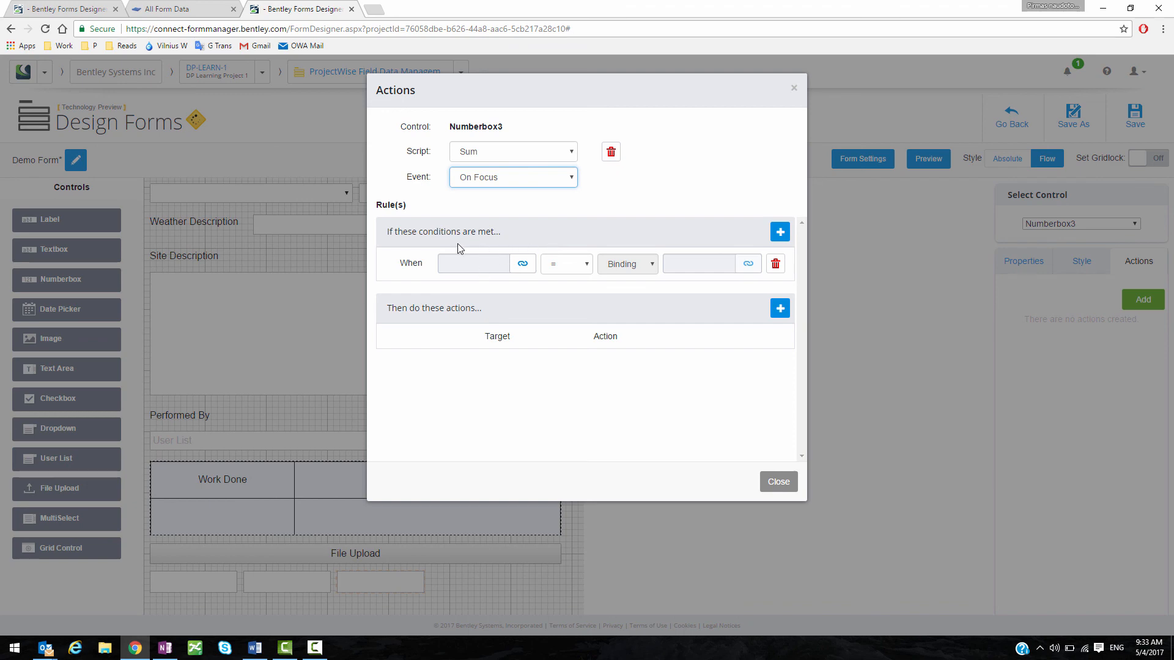
- Set the script's first condition to require that the Number1 binding Is Not Empty
click(524, 264)
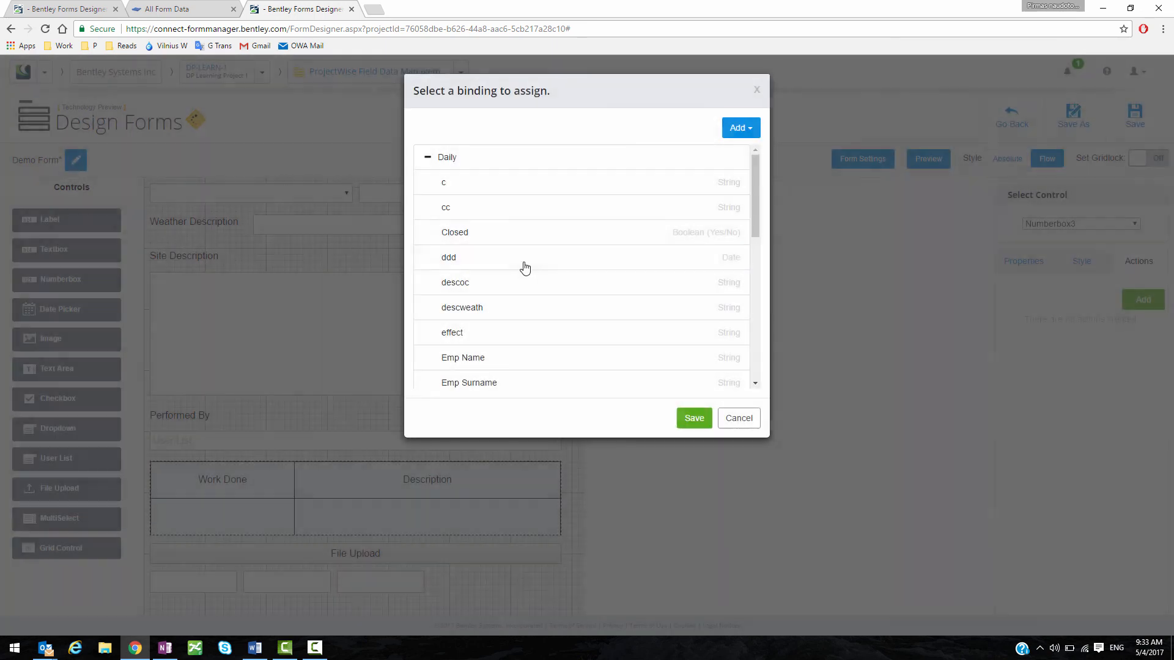
scroll(532, 251, down, 5)
scroll(537, 243, up, 4)
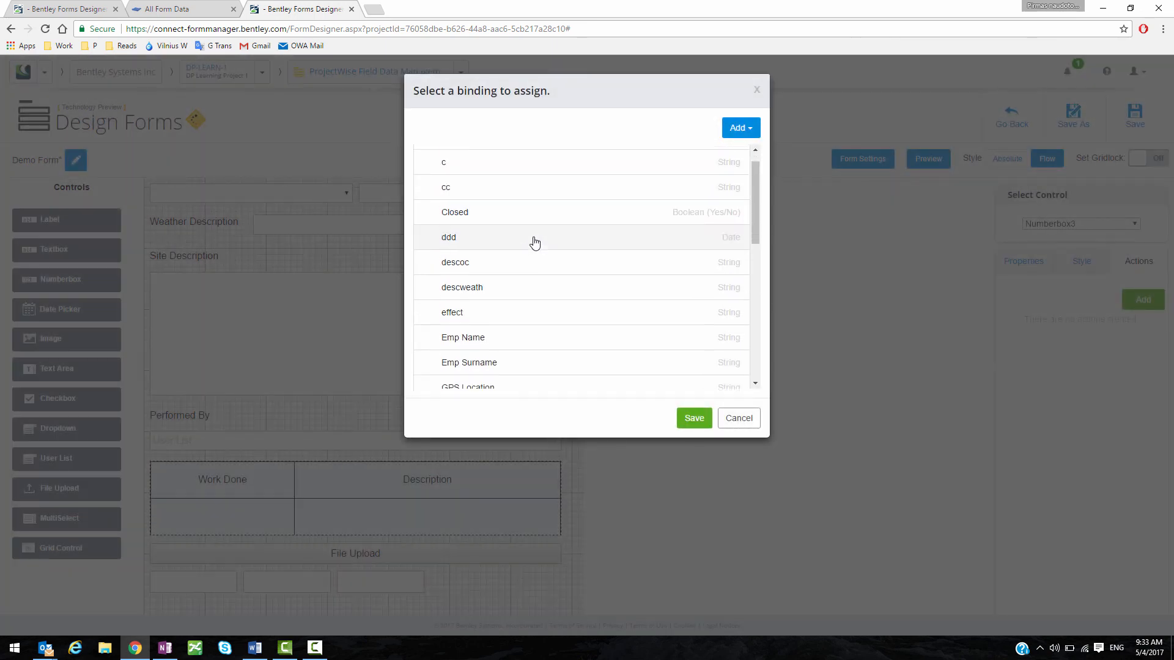
scroll(498, 328, down, 3)
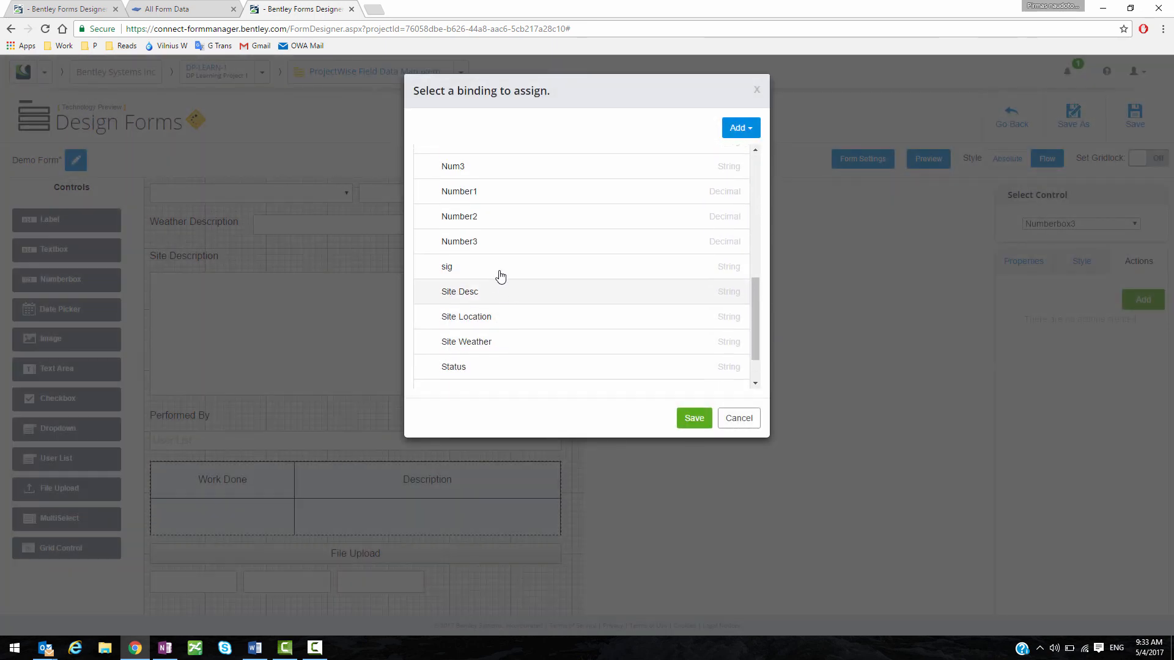
click(503, 203)
click(693, 416)
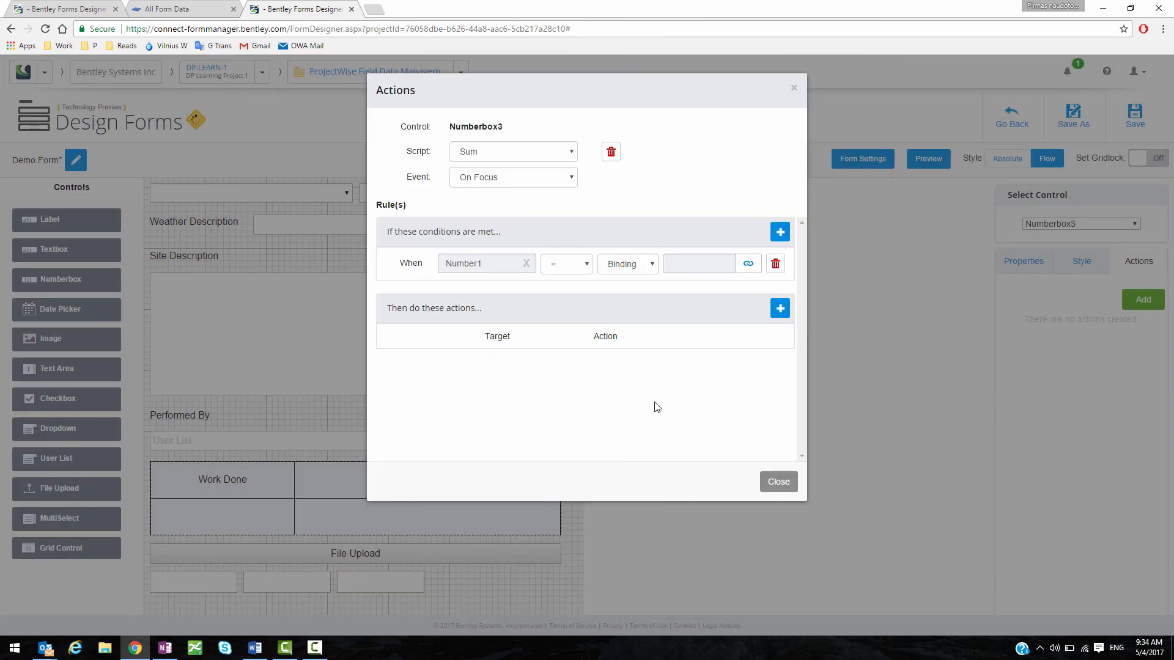
click(587, 265)
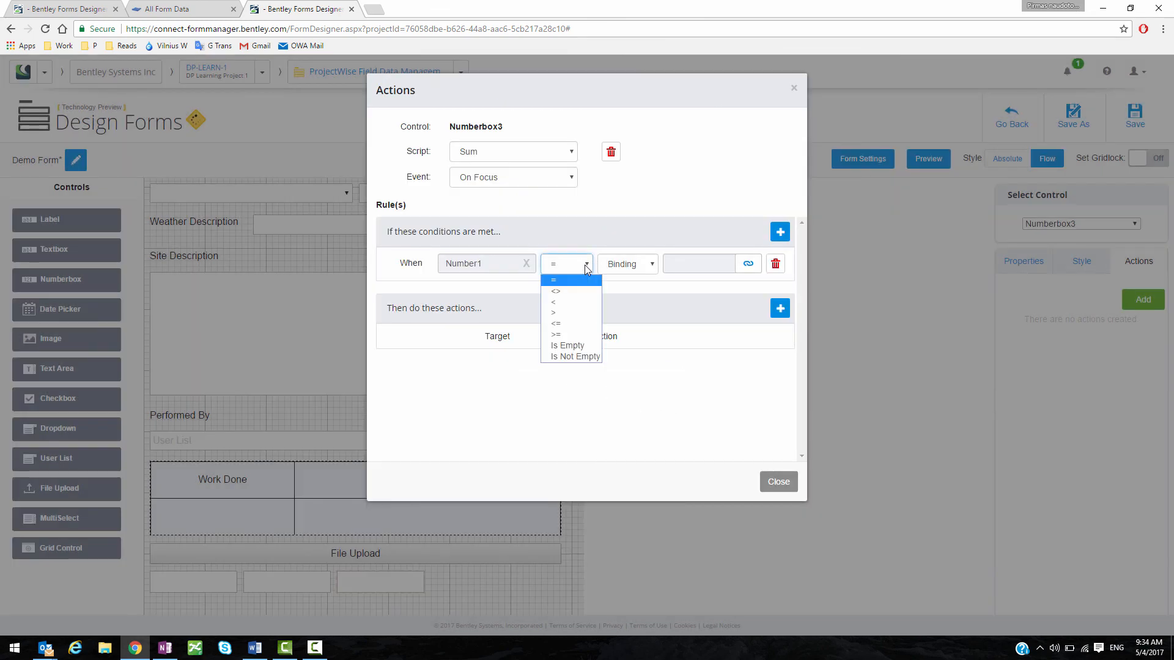
click(579, 358)
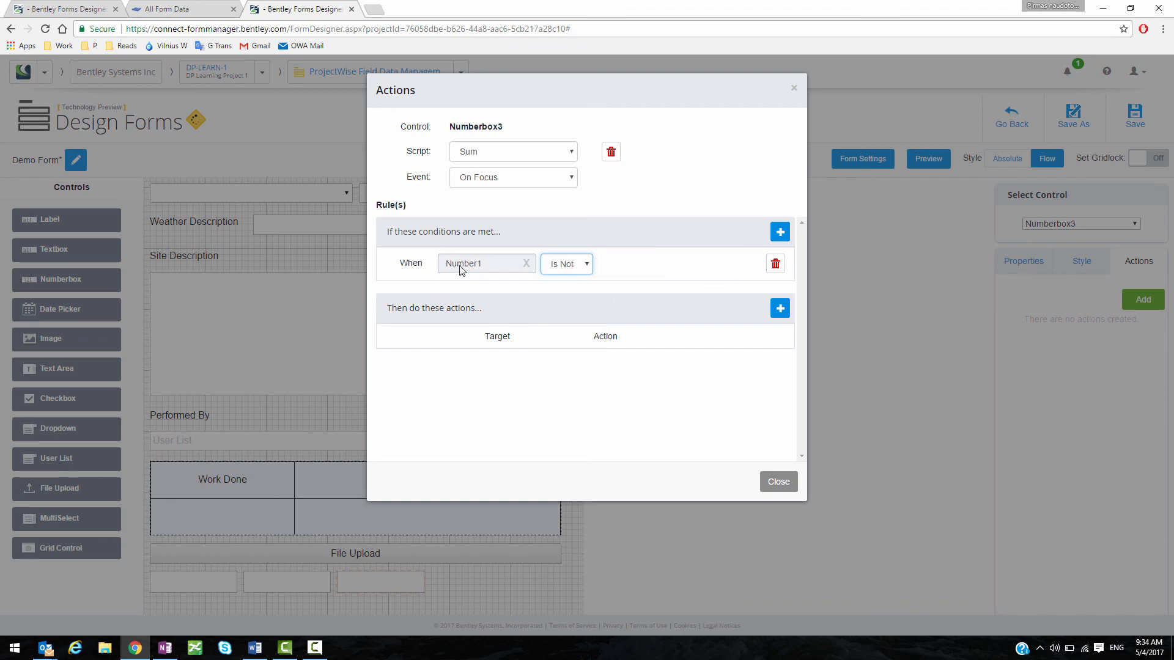
- Add a second condition joined with "or", requiring that the Number2 binding Is Not Empty
click(779, 232)
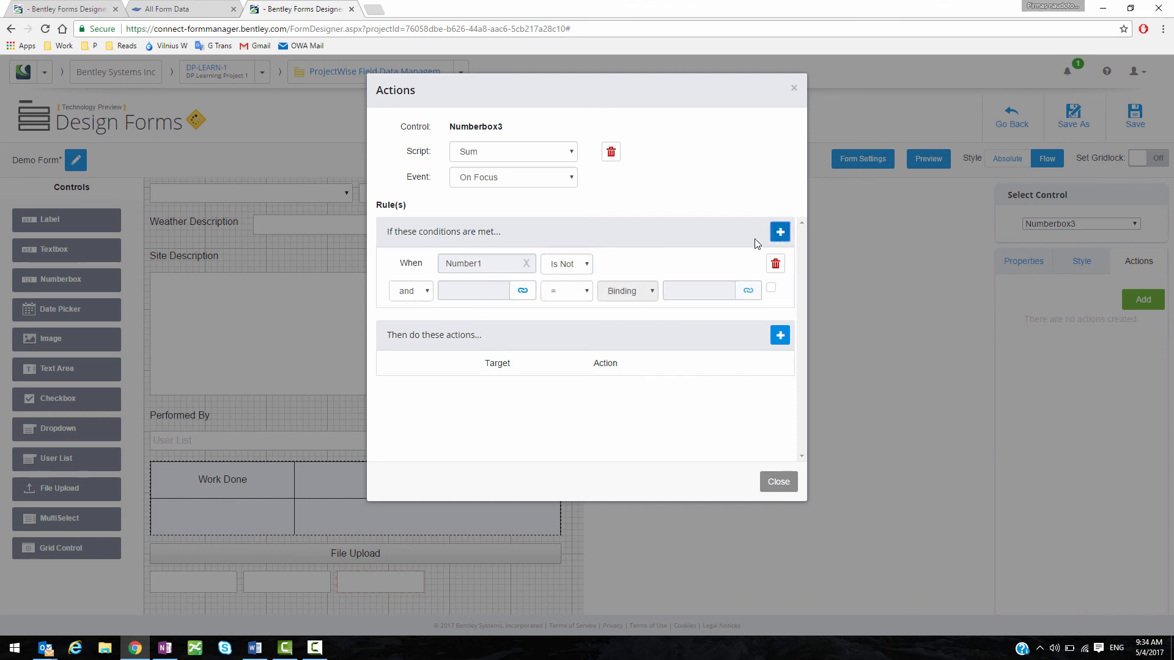
click(407, 296)
click(404, 317)
click(522, 293)
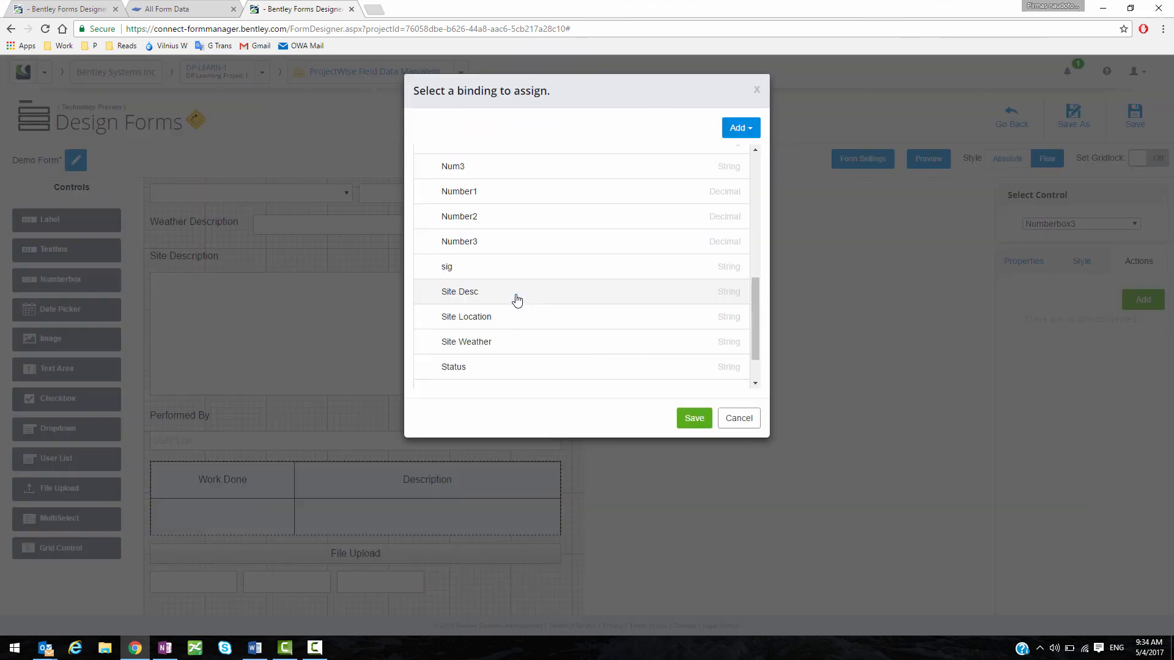
click(525, 218)
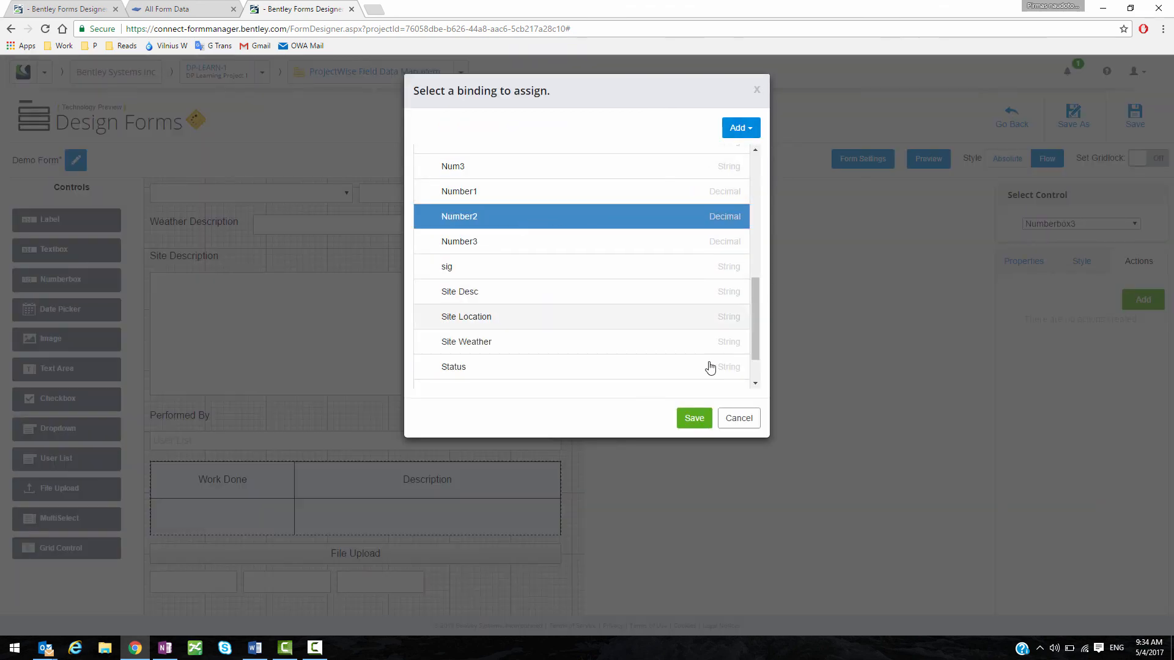
click(693, 417)
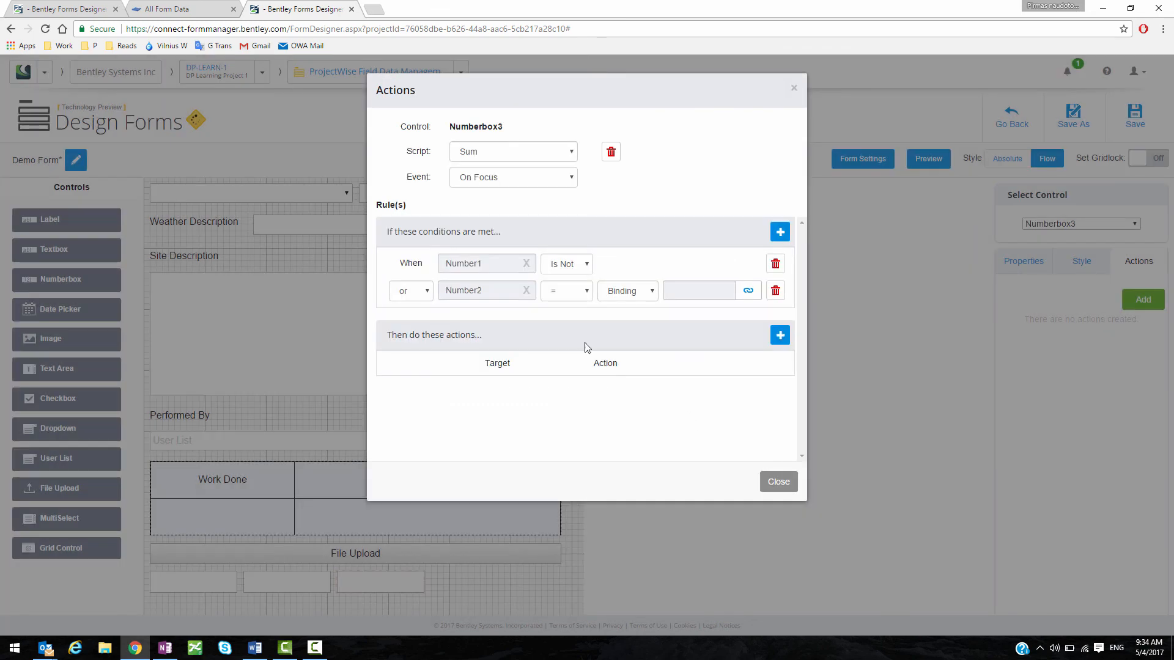
click(587, 295)
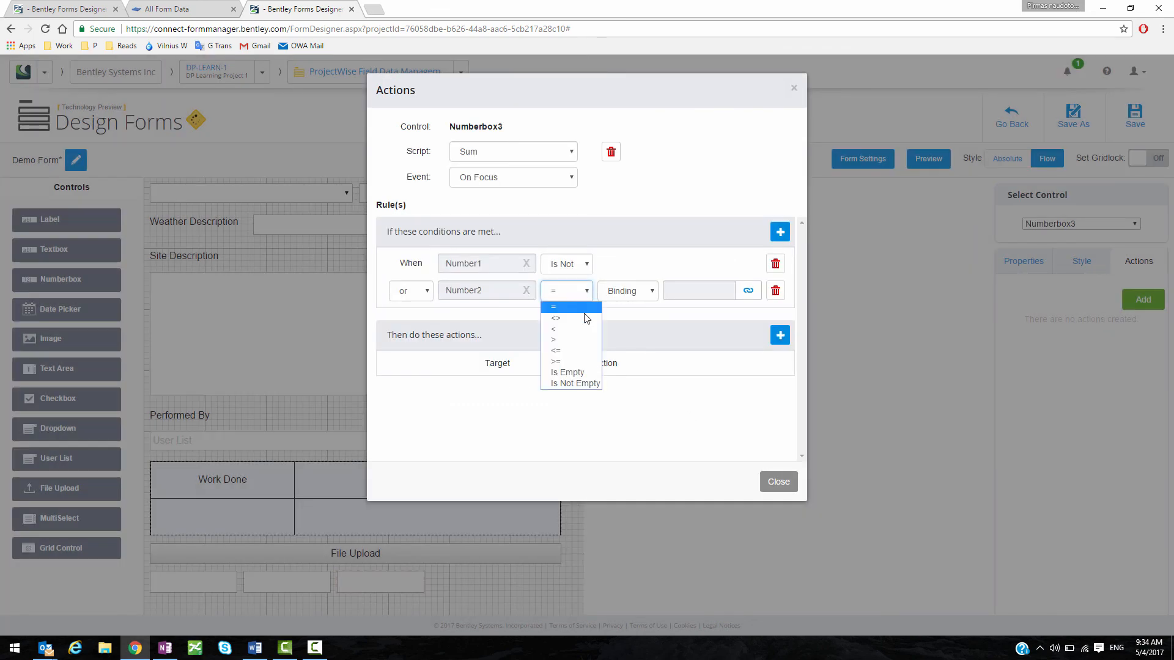
click(575, 384)
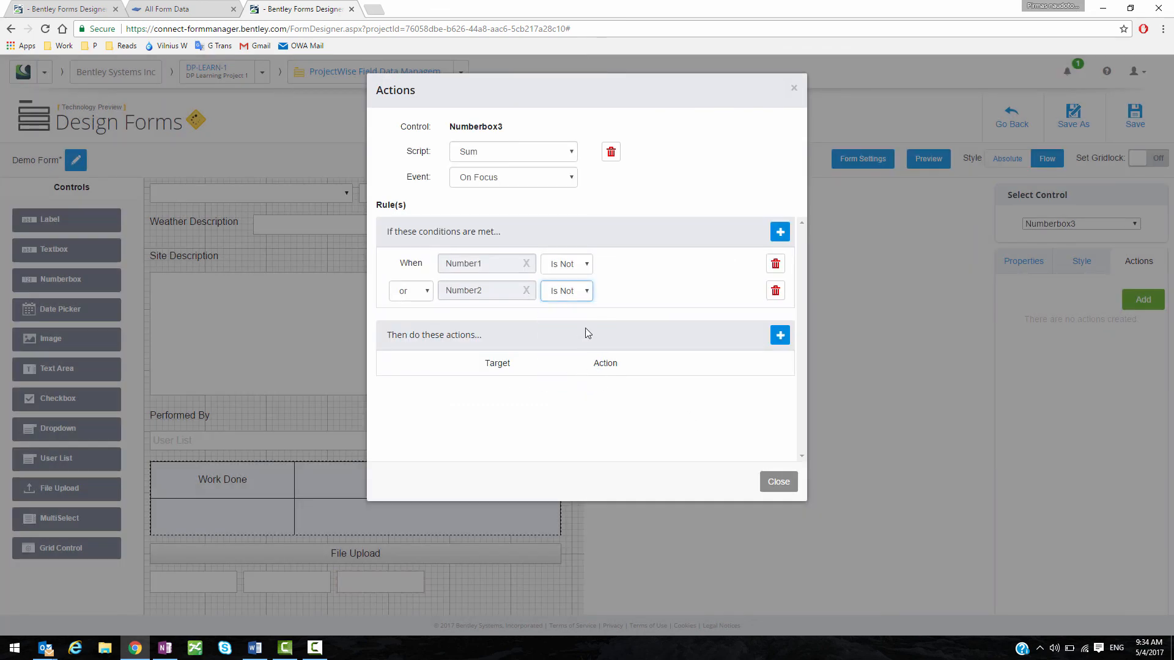
- Add a Math action to the Sum script with Numberbox3 as its target
click(781, 335)
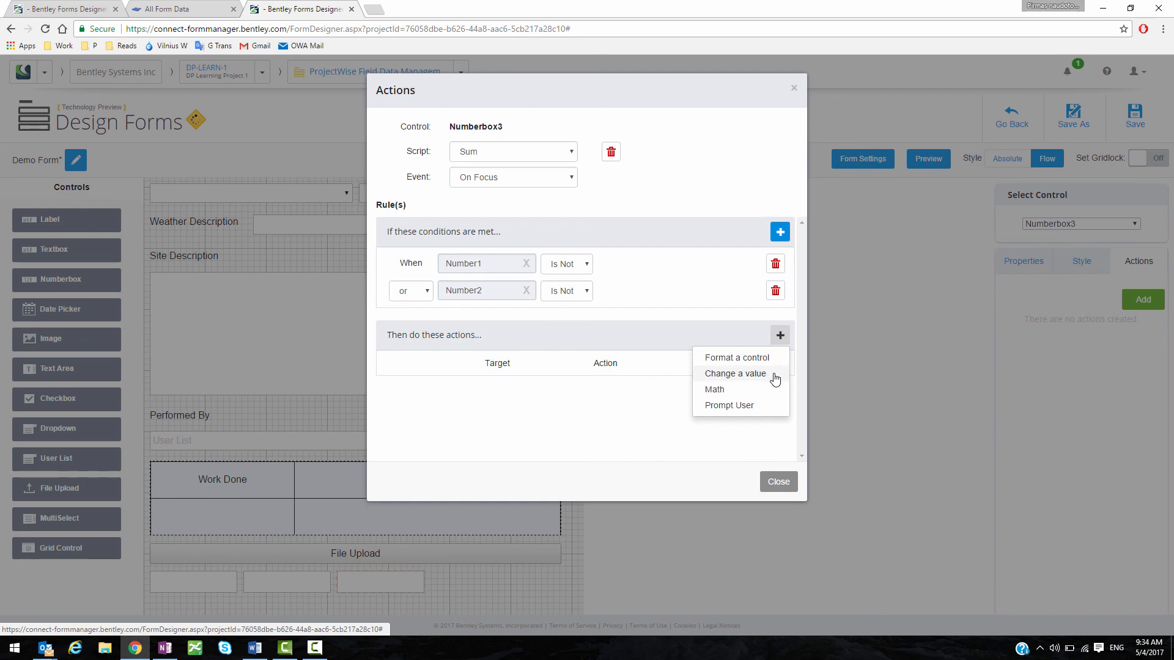
click(721, 392)
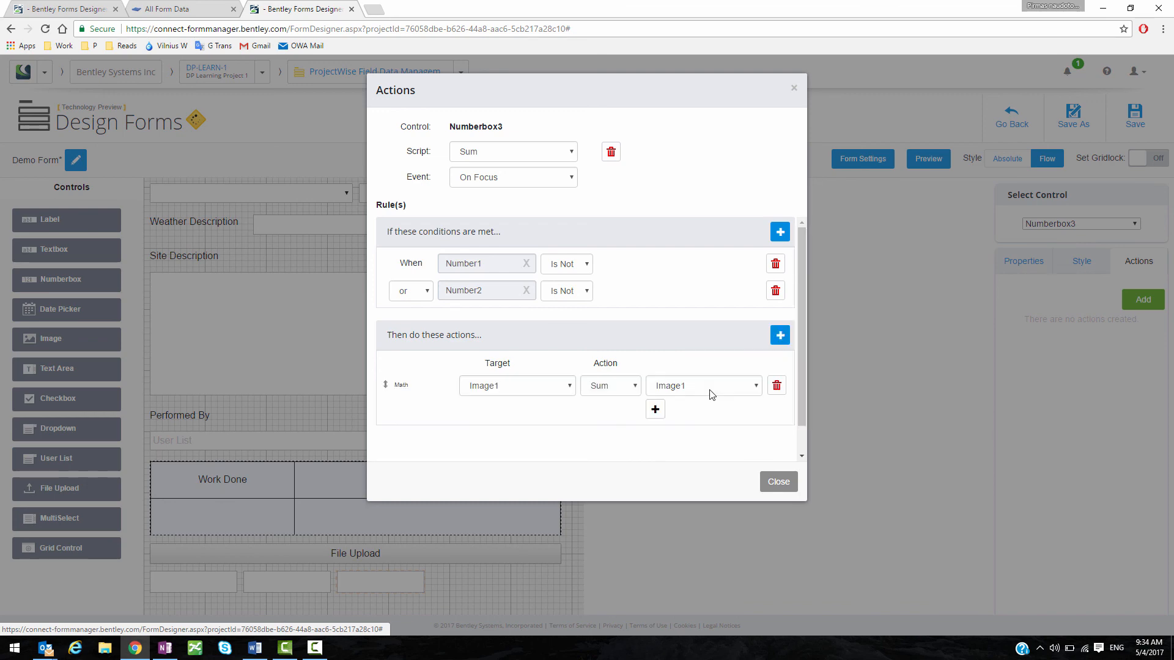
click(565, 388)
drag(571, 415, 570, 468)
click(499, 609)
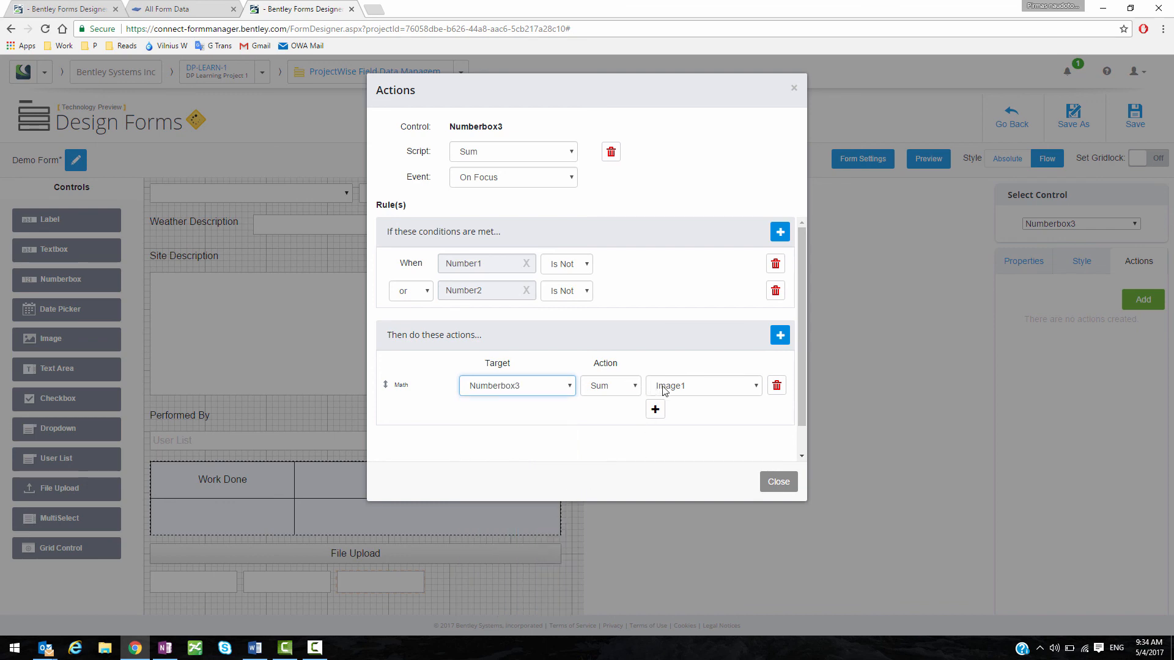
- Set Numberbox1 and Numberbox2 as the values the Math action sums, and close the action setup
click(748, 390)
drag(757, 421, 762, 505)
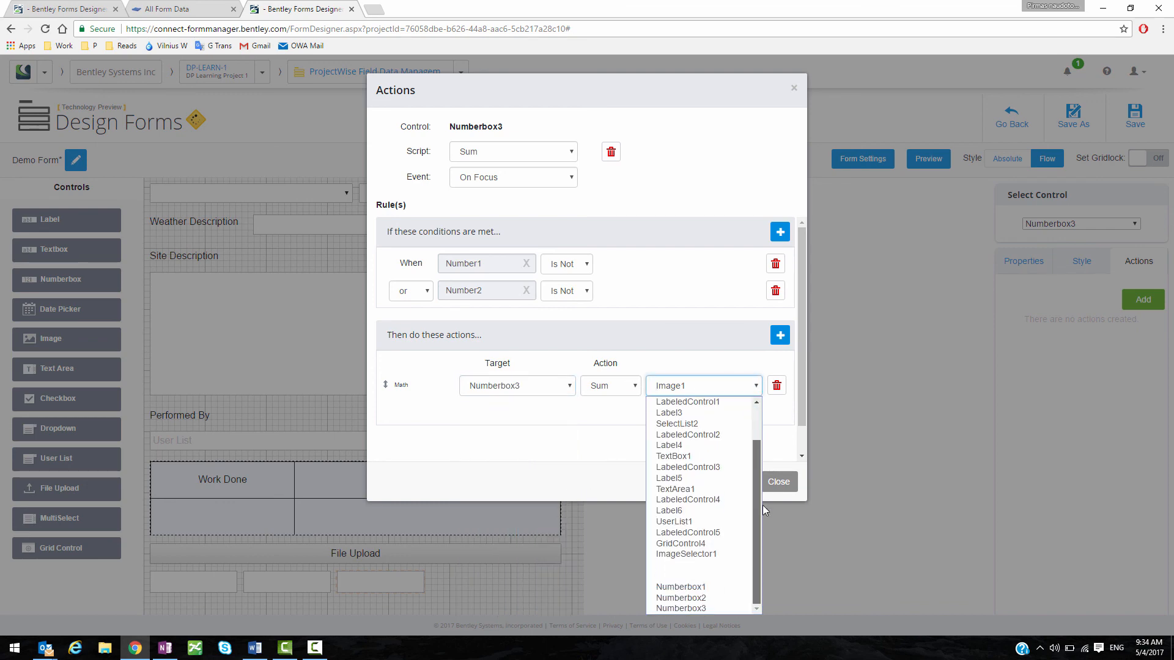
click(668, 588)
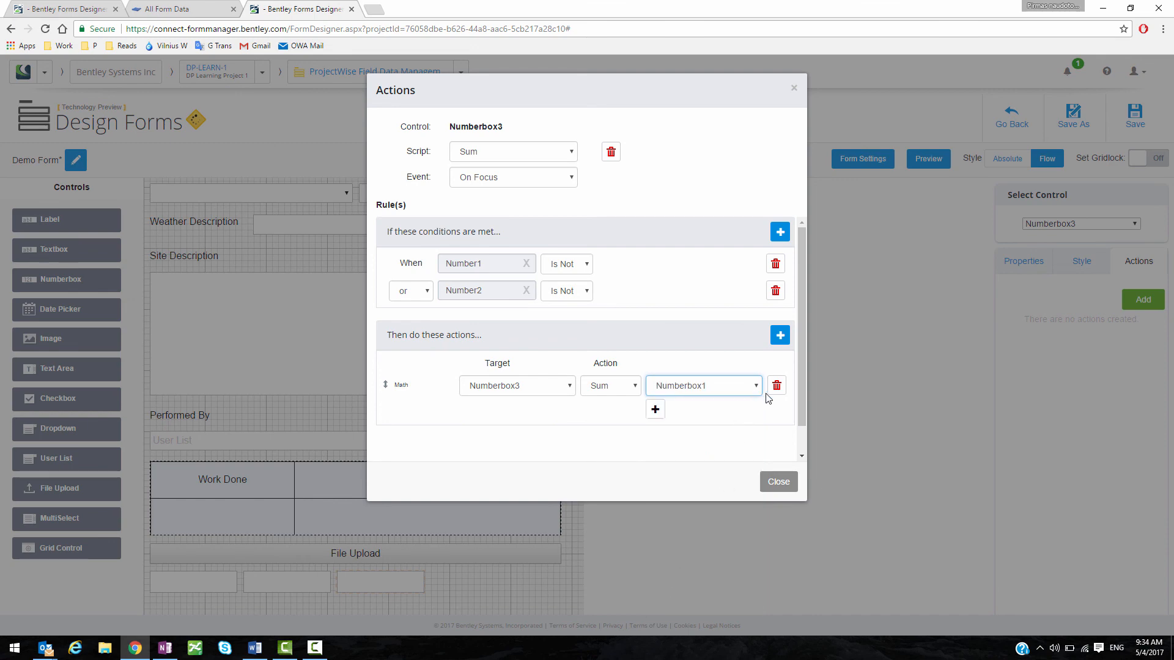
click(656, 410)
click(754, 411)
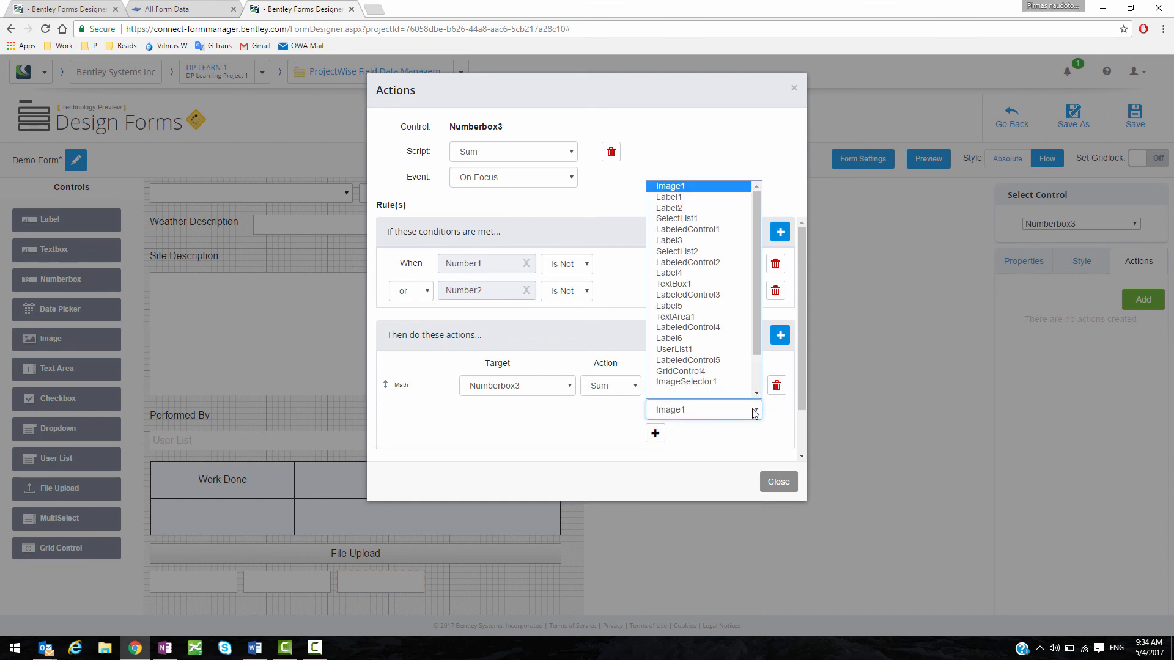
drag(759, 338, 756, 392)
click(715, 382)
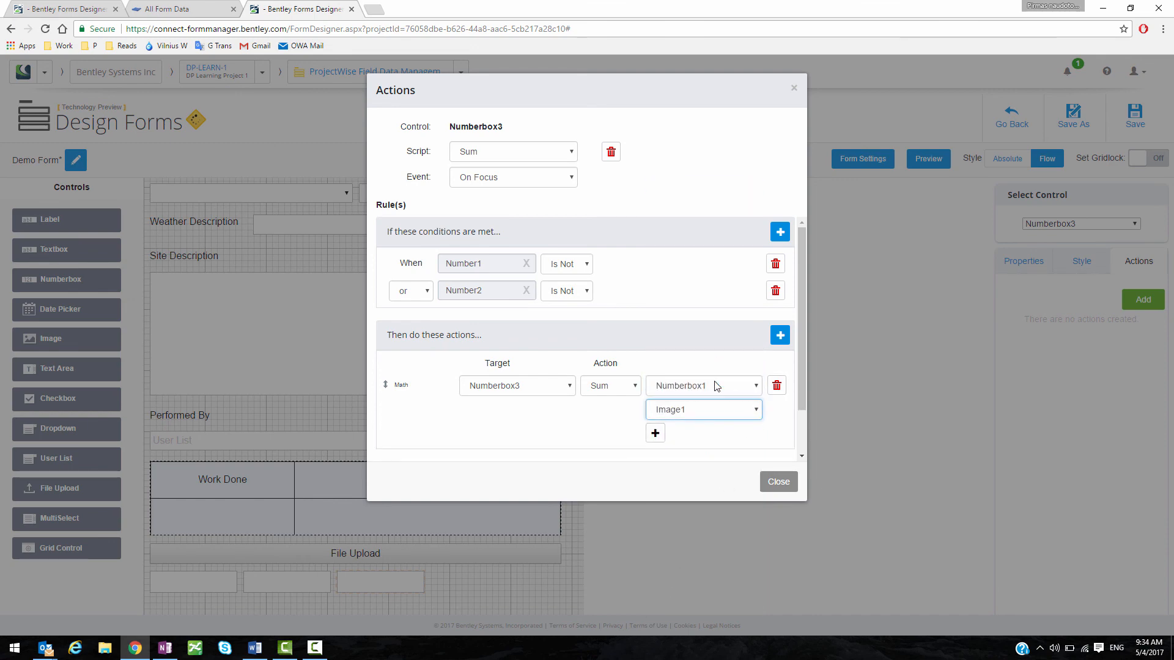
click(713, 430)
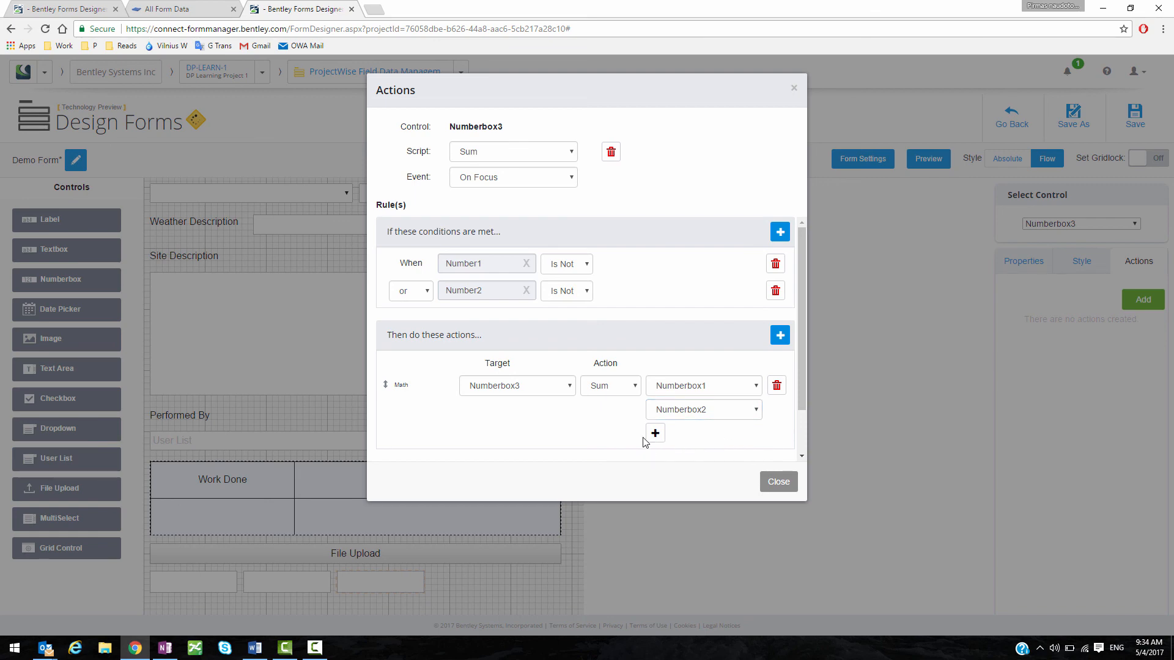
click(778, 483)
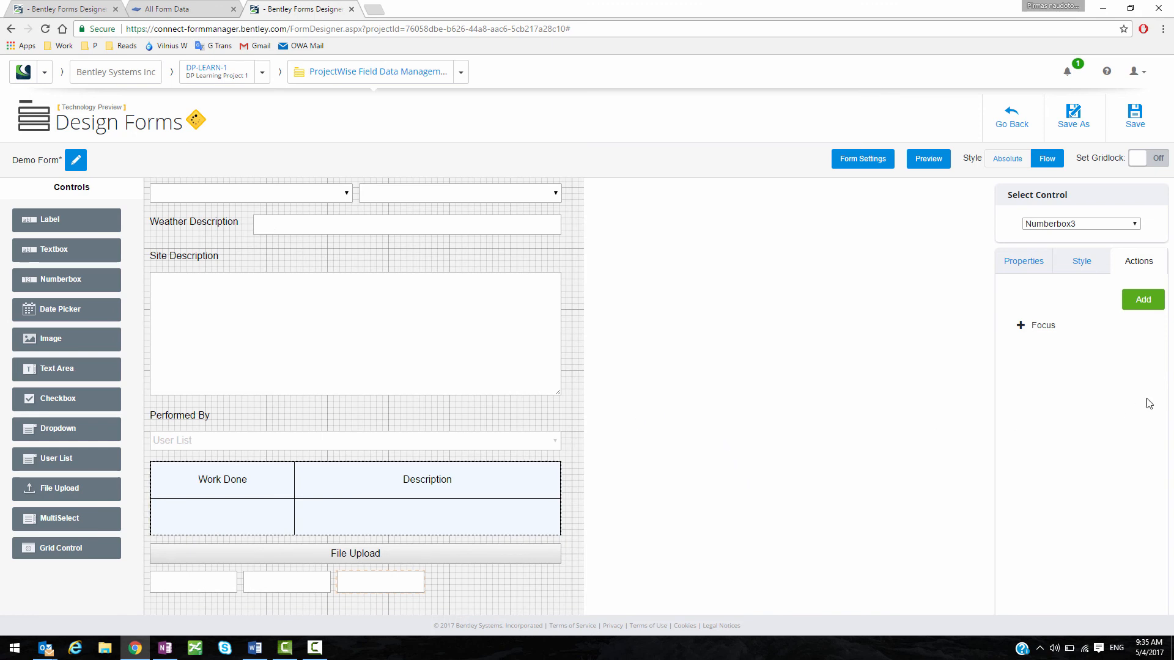
- Check the script listed under the third numberbox's Focus event, and deselect the control
click(1019, 325)
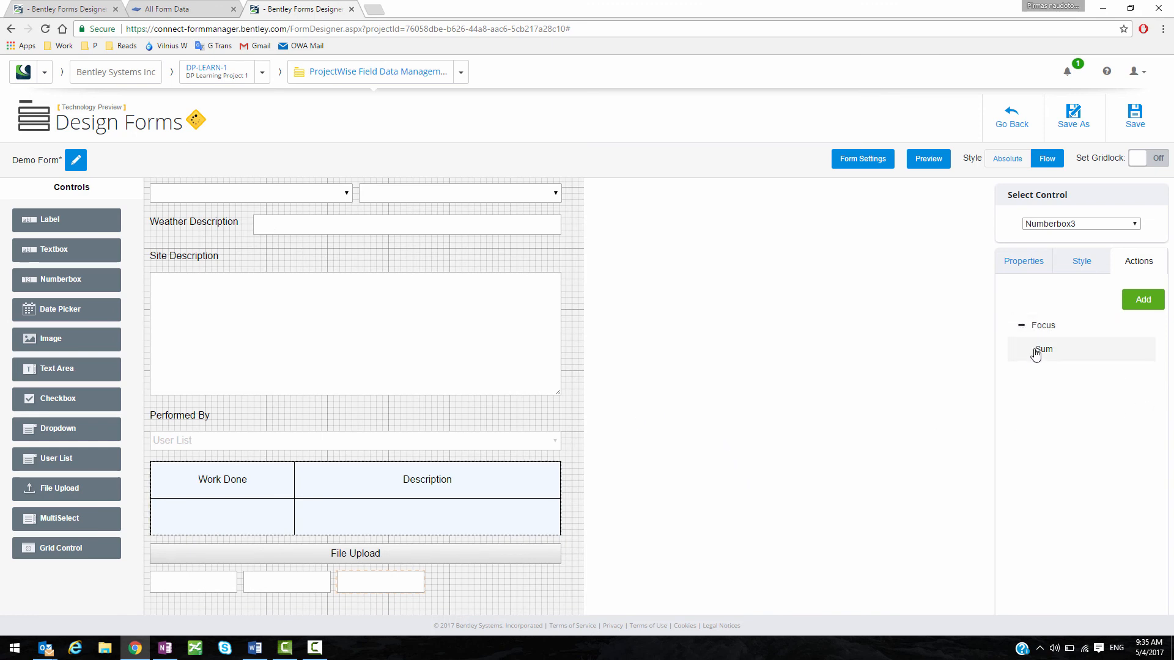
click(1020, 325)
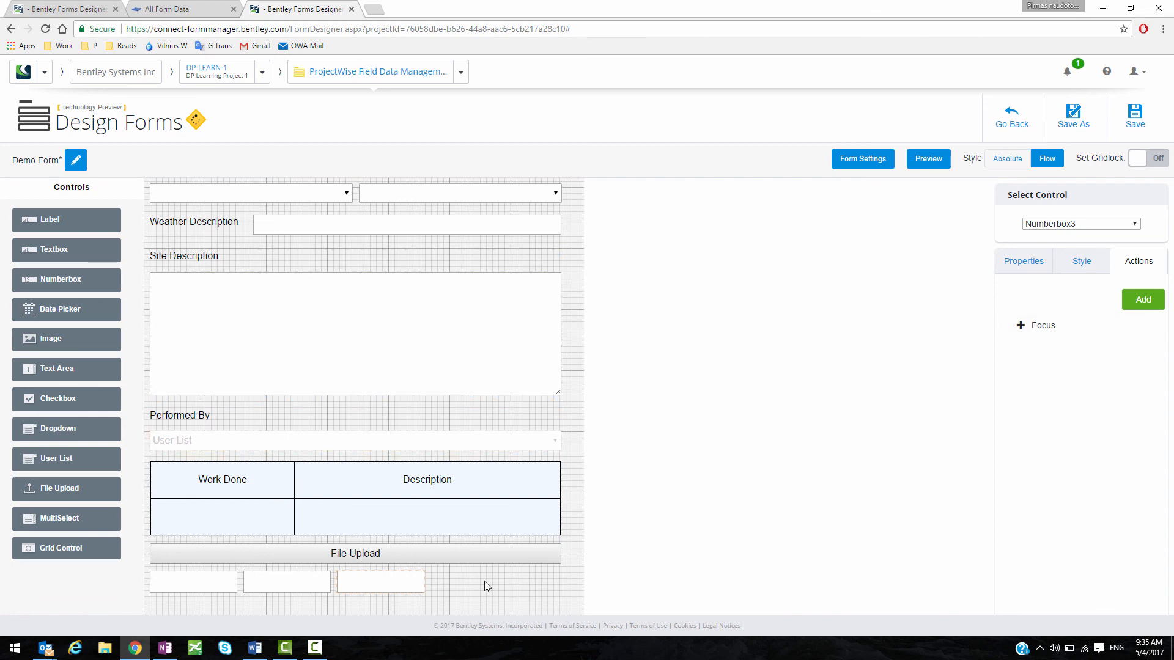
click(395, 590)
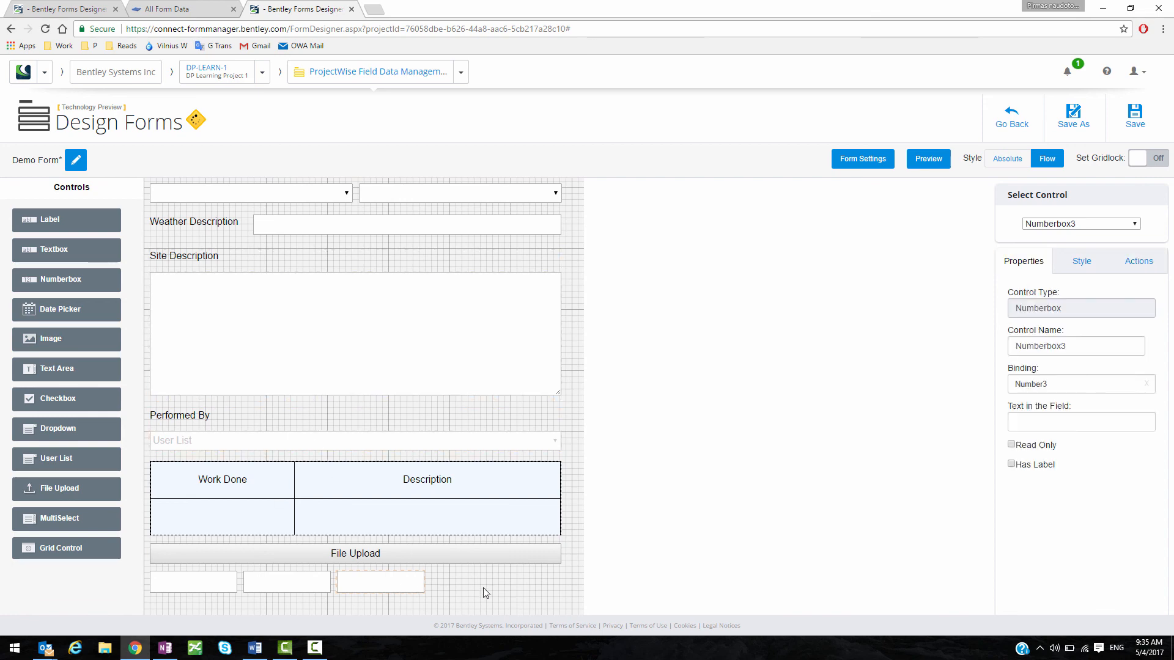
click(483, 589)
scroll(433, 431, up, 3)
scroll(429, 426, down, 3)
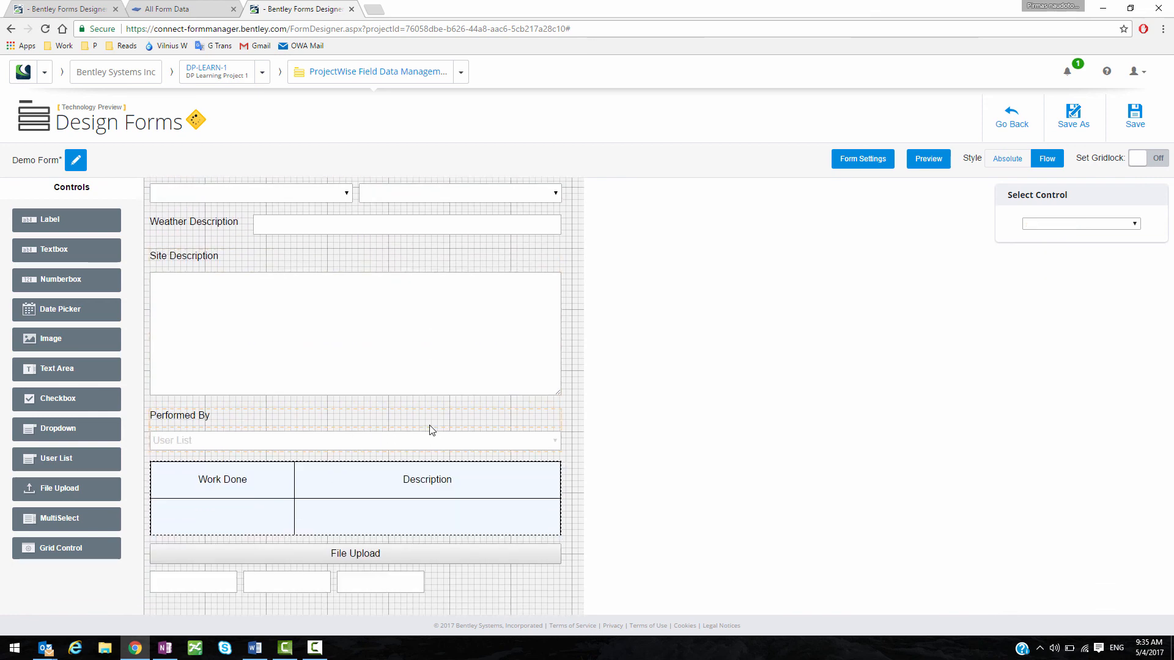
- Preview the form, test the sum by entering 23 and 12 in the first two numberboxes, and return to the designer
click(928, 159)
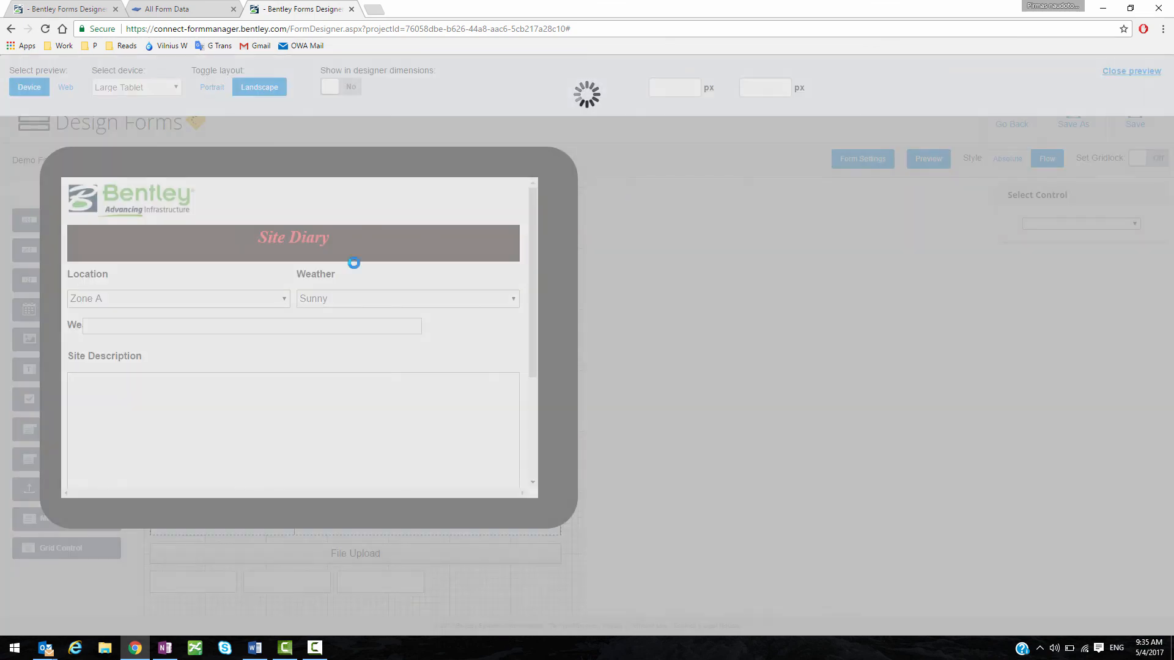
scroll(140, 517, down, 5)
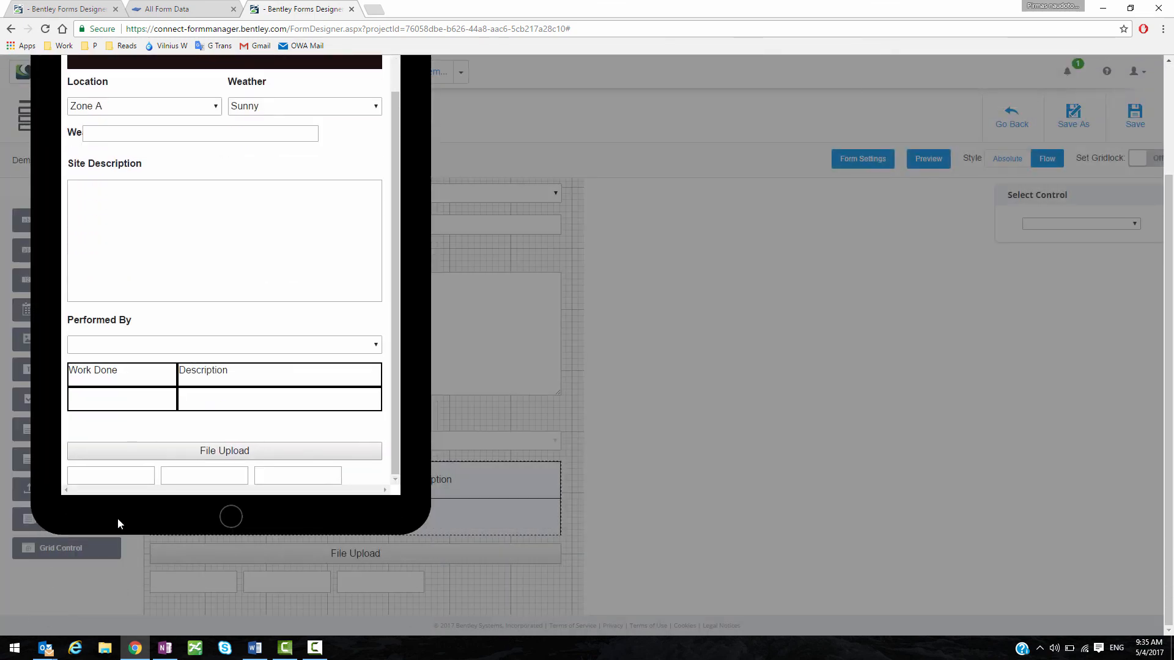
click(126, 479)
text(23)
click(209, 476)
text(12)
key(Tab)
text(35)
scroll(429, 373, up, 3)
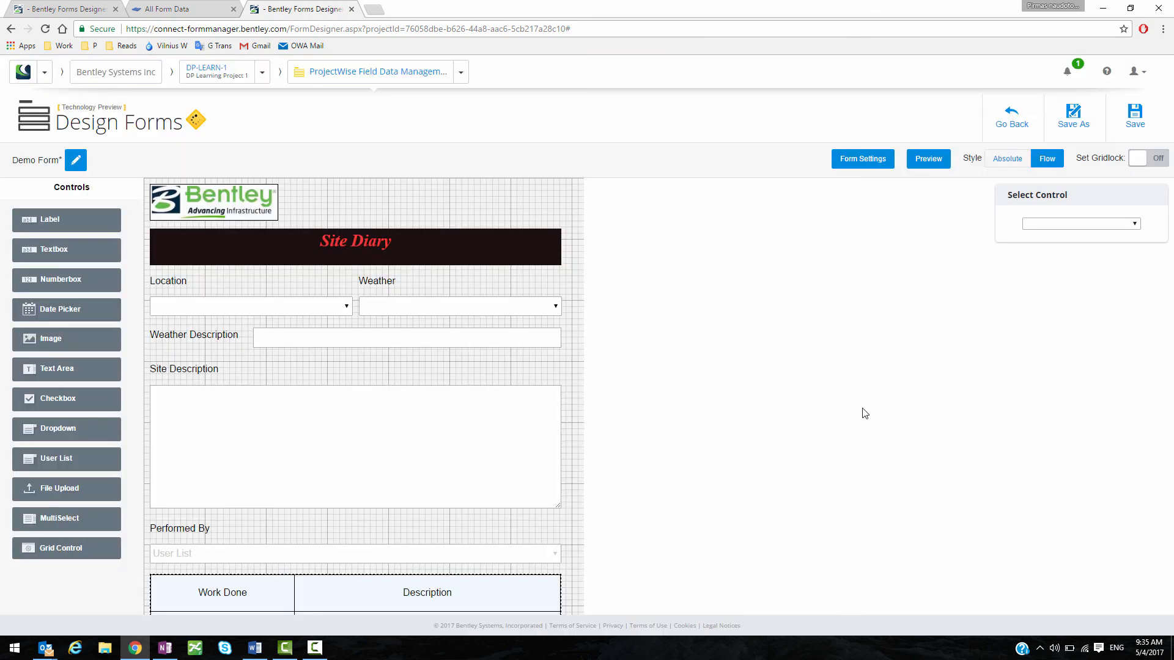
scroll(862, 410, down, 3)
scroll(863, 409, up, 3)
scroll(461, 316, down, 2)
scroll(453, 314, up, 2)
scroll(451, 305, down, 2)
scroll(456, 311, up, 2)
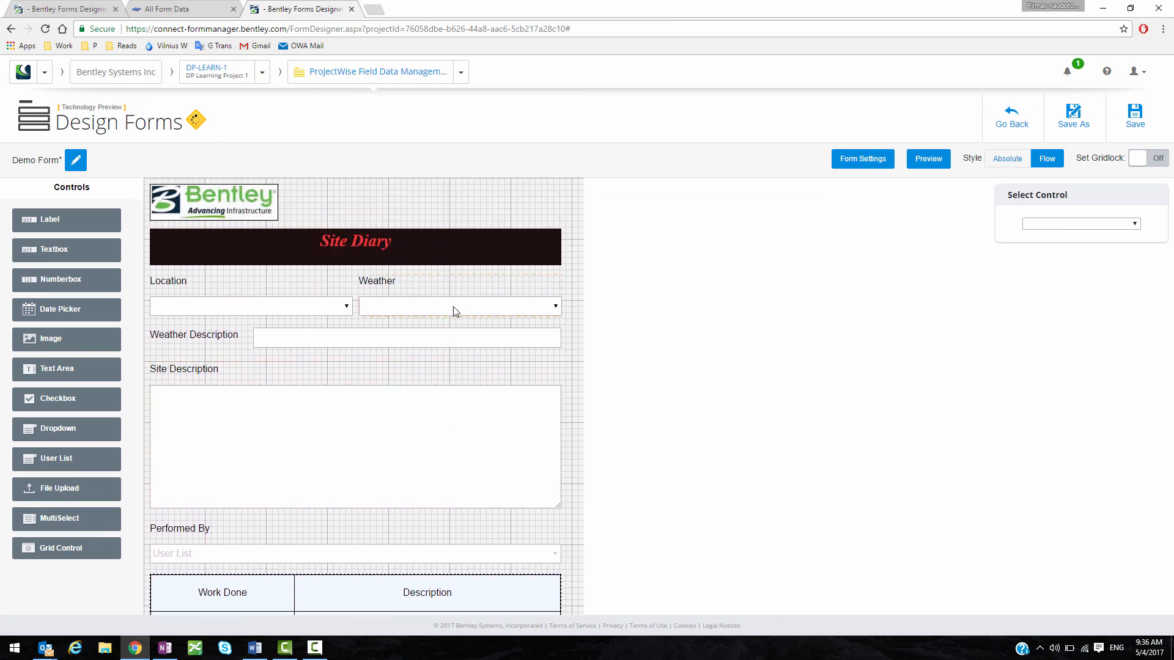